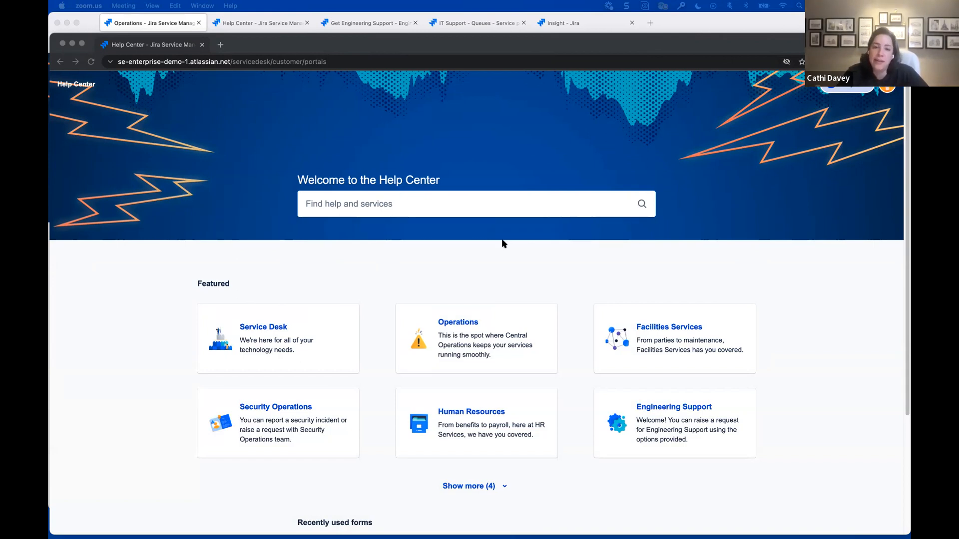
- Open the Report a broken asset form from the Service Desk portal's Common Requests
left_click(403, 279)
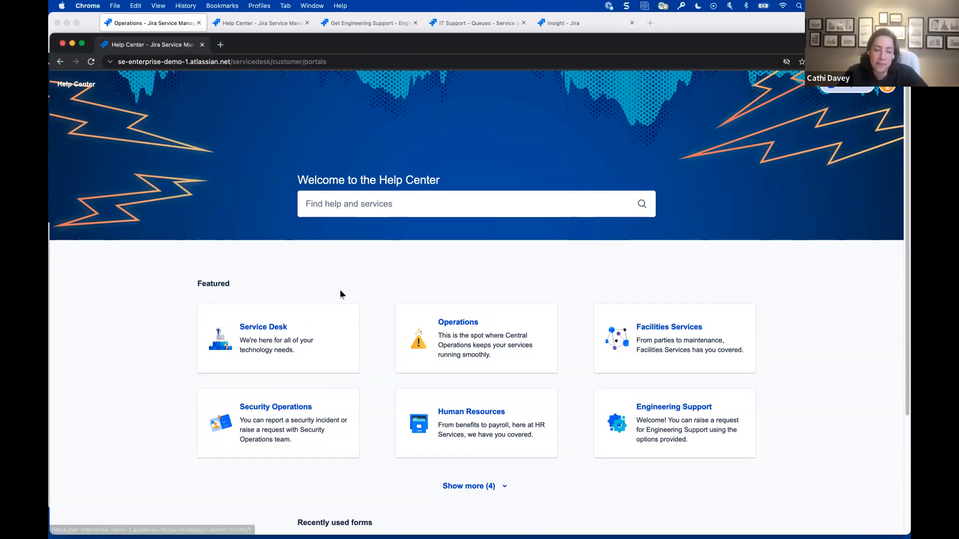
left_click(257, 345)
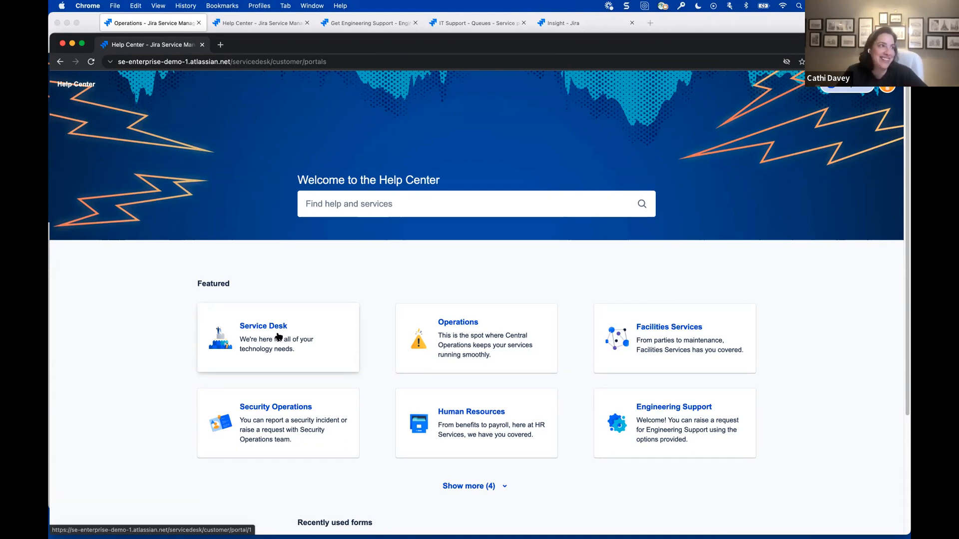
left_click(242, 344)
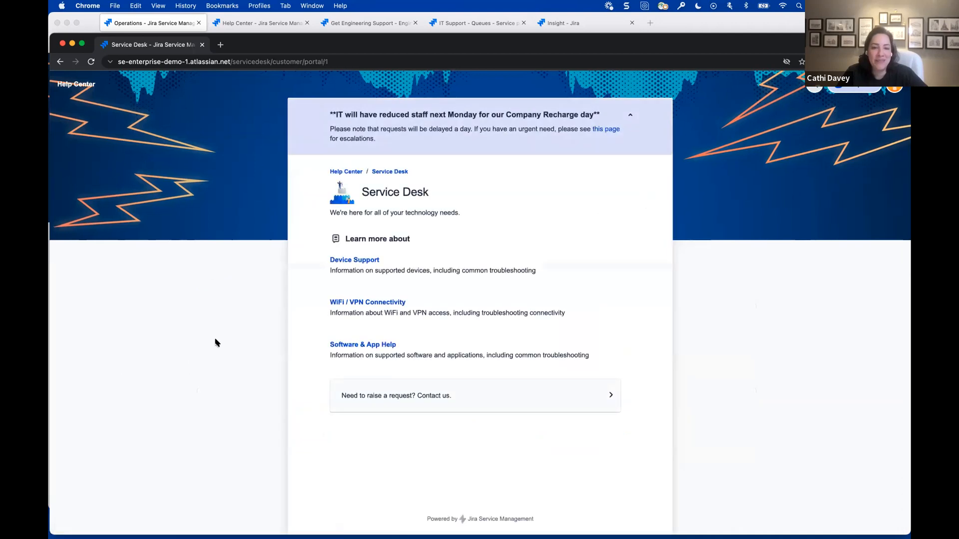
left_click(513, 394)
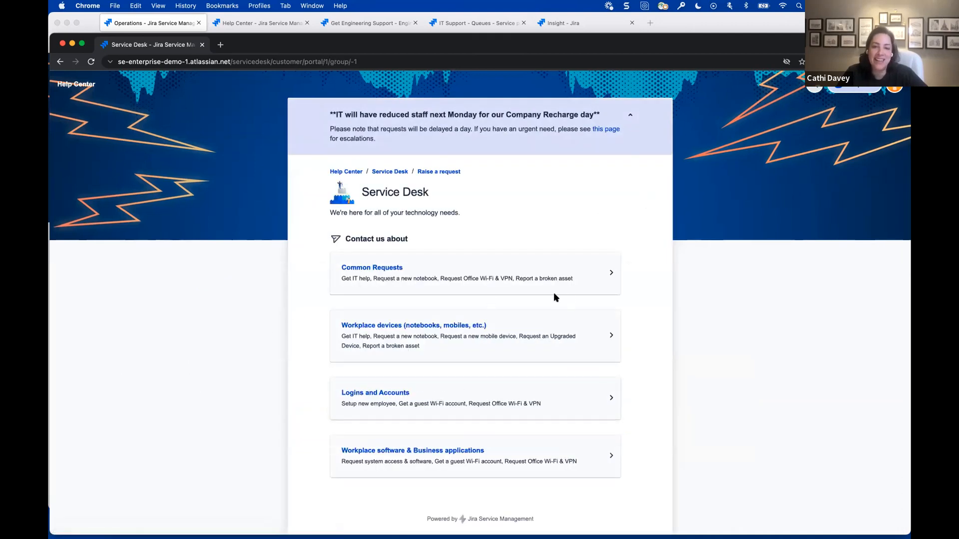
left_click(418, 274)
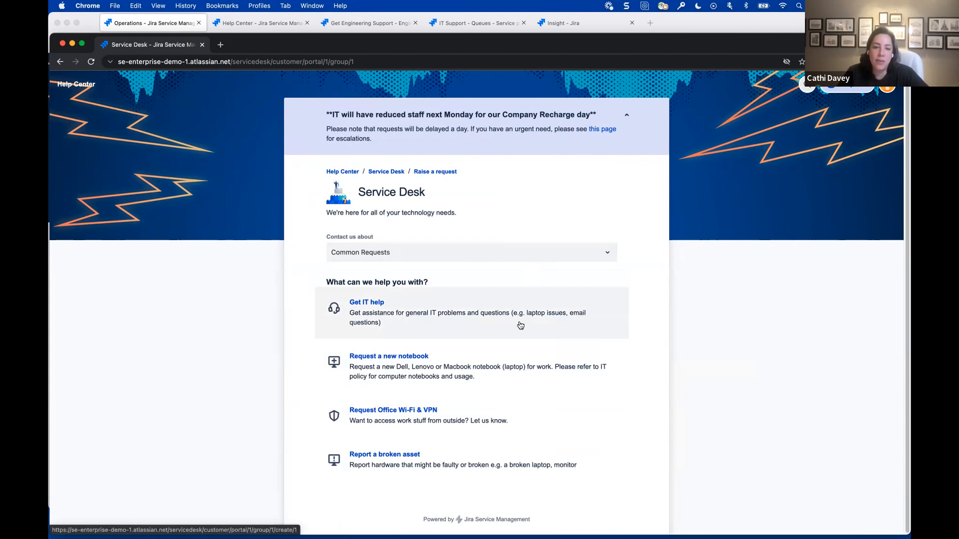
left_click(457, 456)
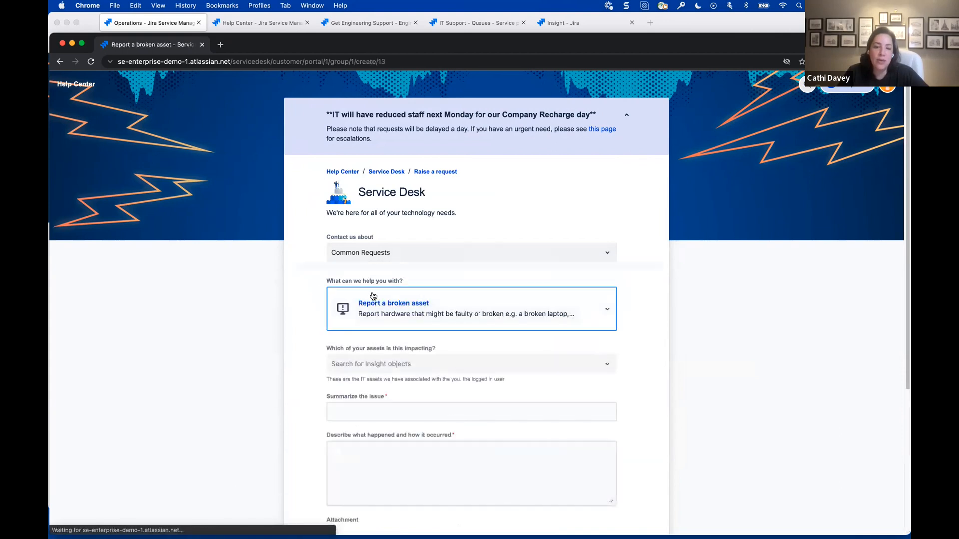
- Choose the MacBook Pro - 16 Space Gray LAP-03-APP-6794 as the impacted asset
scroll(313, 292, "down", 1)
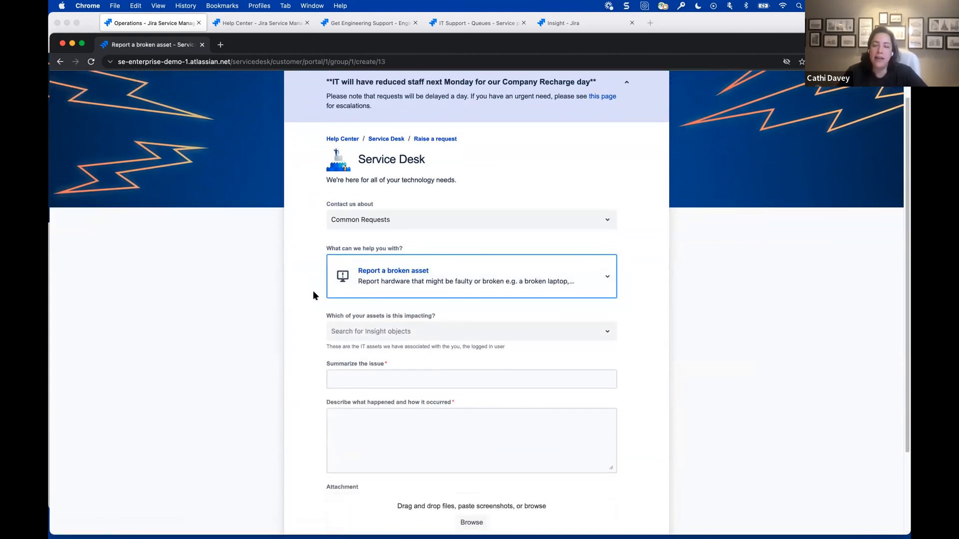
scroll(314, 295, "down", 1)
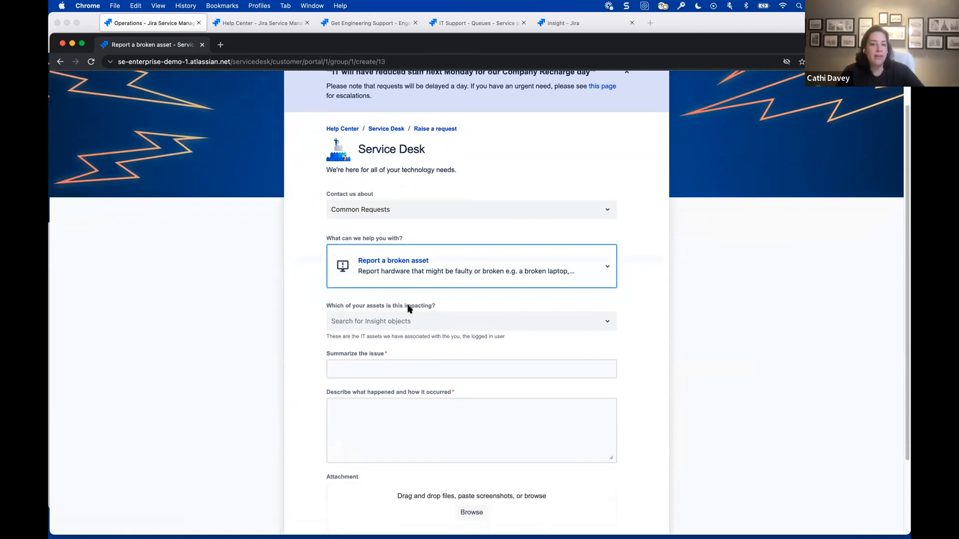
left_click(544, 325)
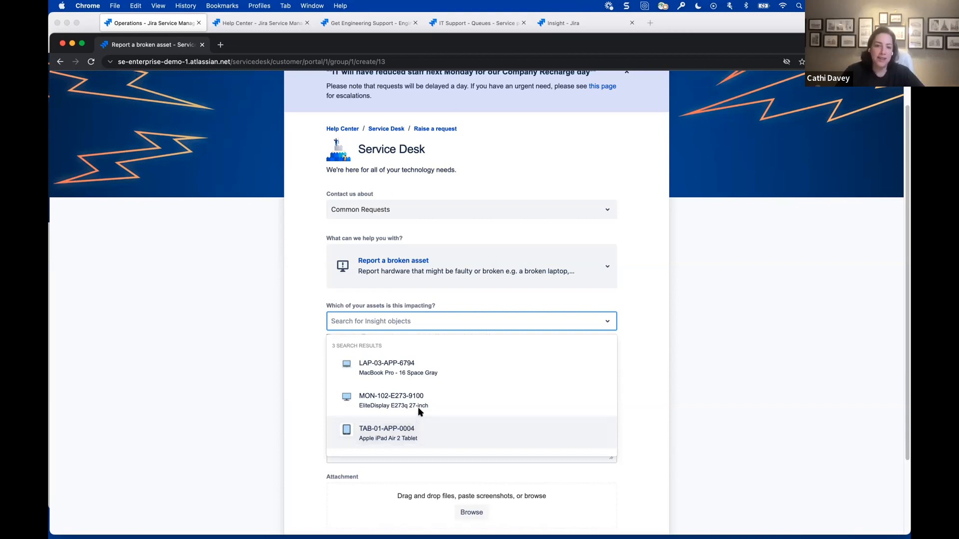
left_click(473, 368)
- Summarize the issue as "upgrade messed up my system" and describe it as "it's super slow now"
left_click(461, 370)
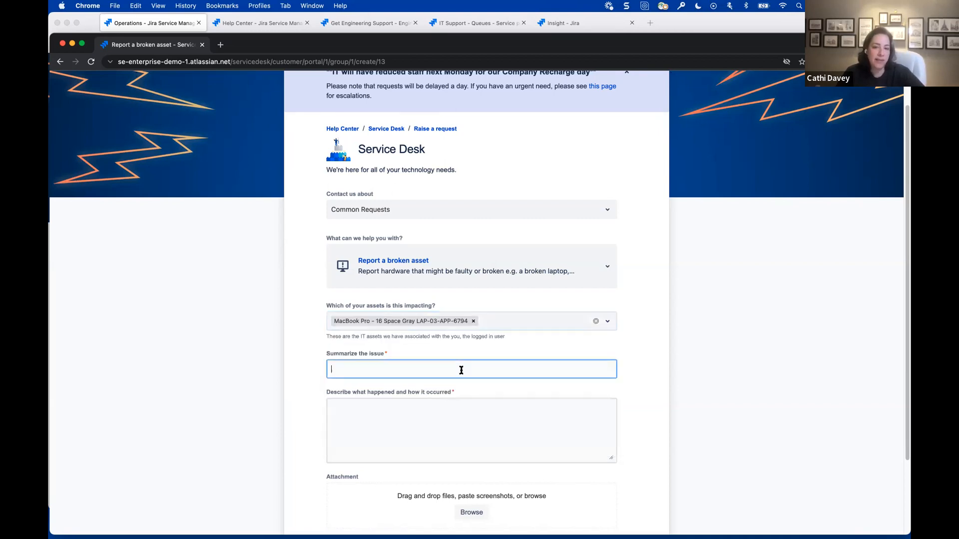
type("upgrade messed up my system")
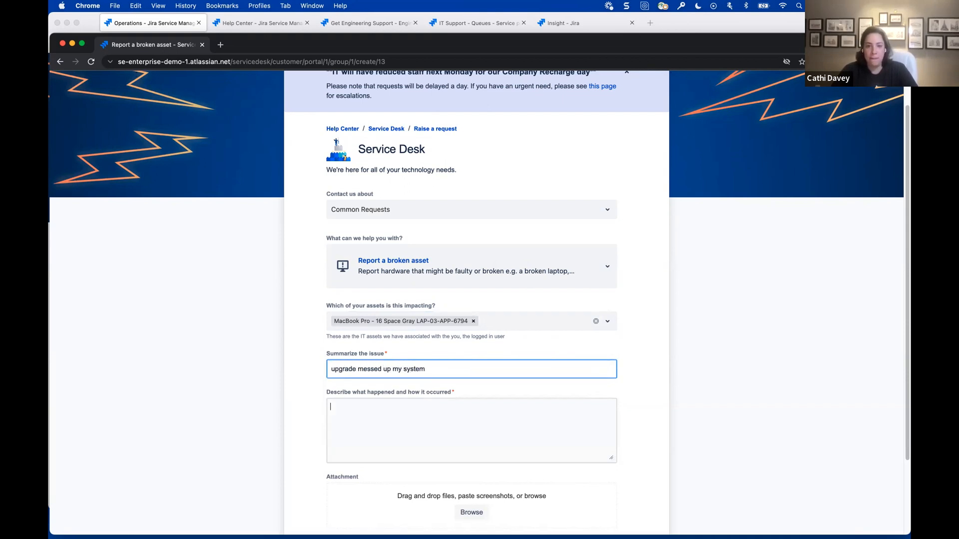
left_click(330, 407)
type("it's super slow now")
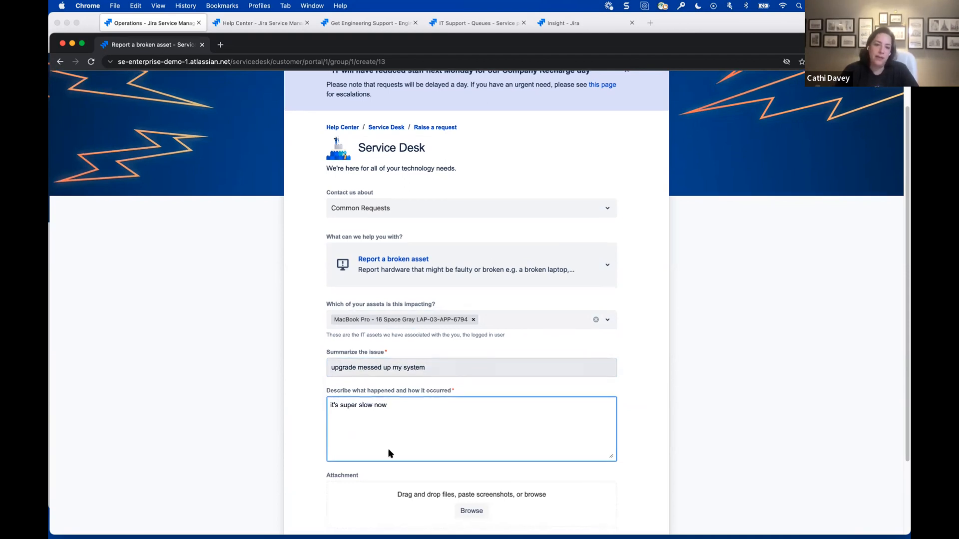
- Try to send the broken asset request
scroll(348, 479, "down", 2)
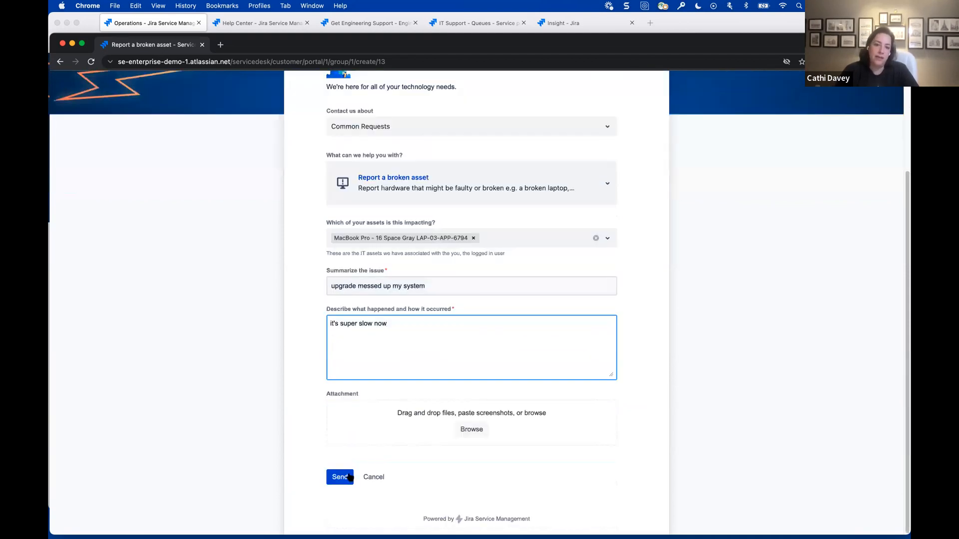
left_click(348, 476)
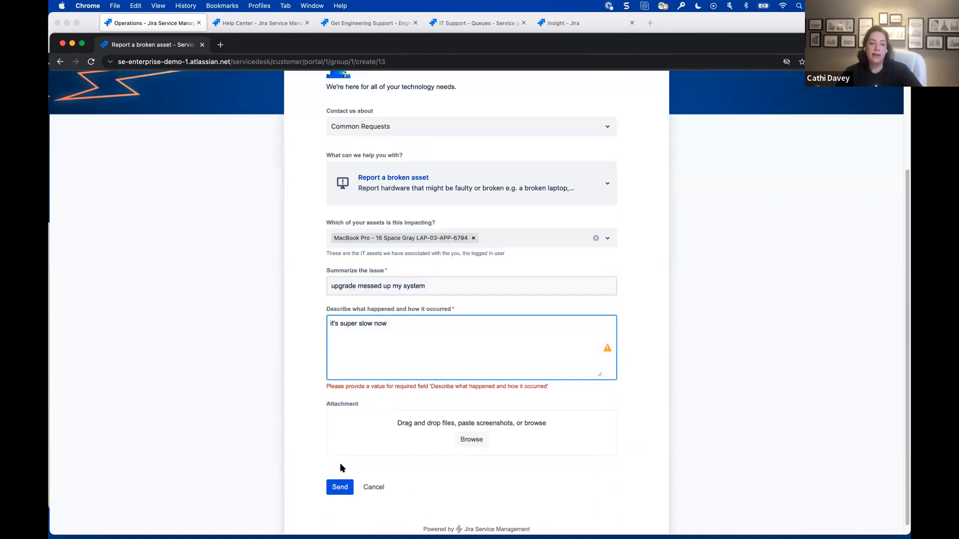
scroll(342, 468, "up", 3)
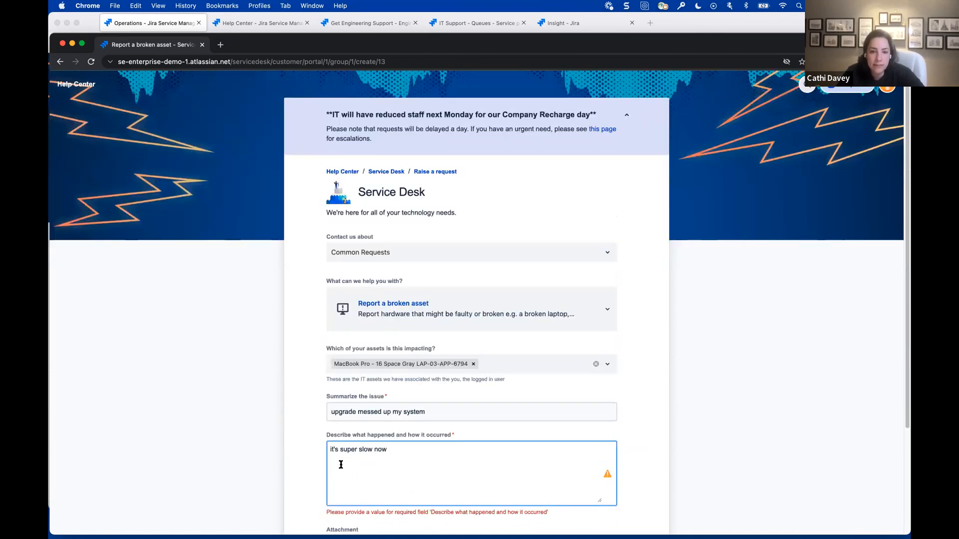
scroll(341, 465, "down", 3)
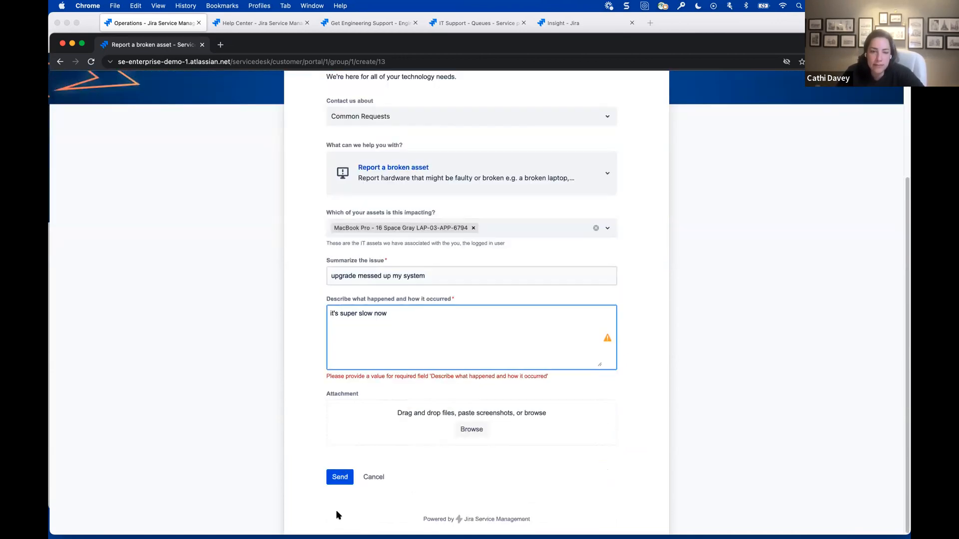
scroll(338, 495, "up", 3)
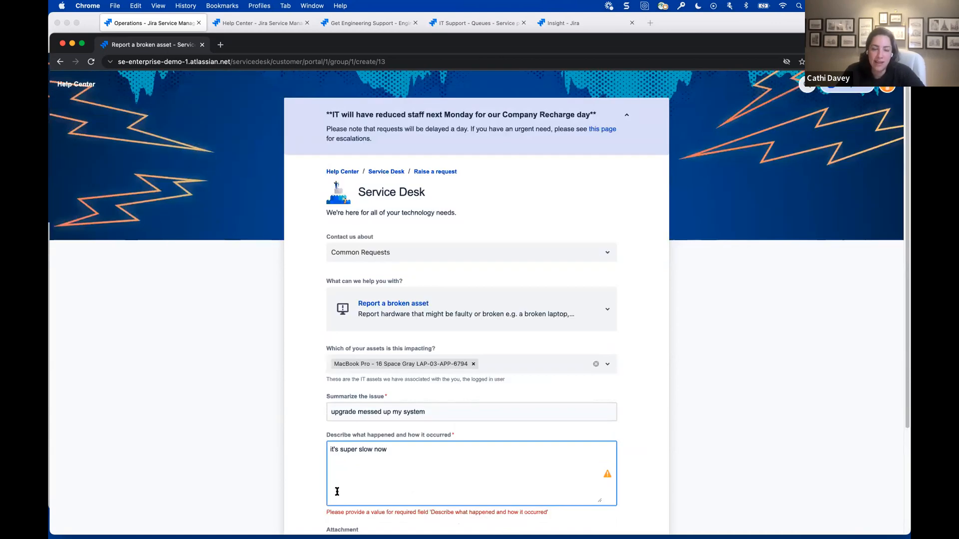
scroll(336, 499, "down", 3)
left_click(337, 477)
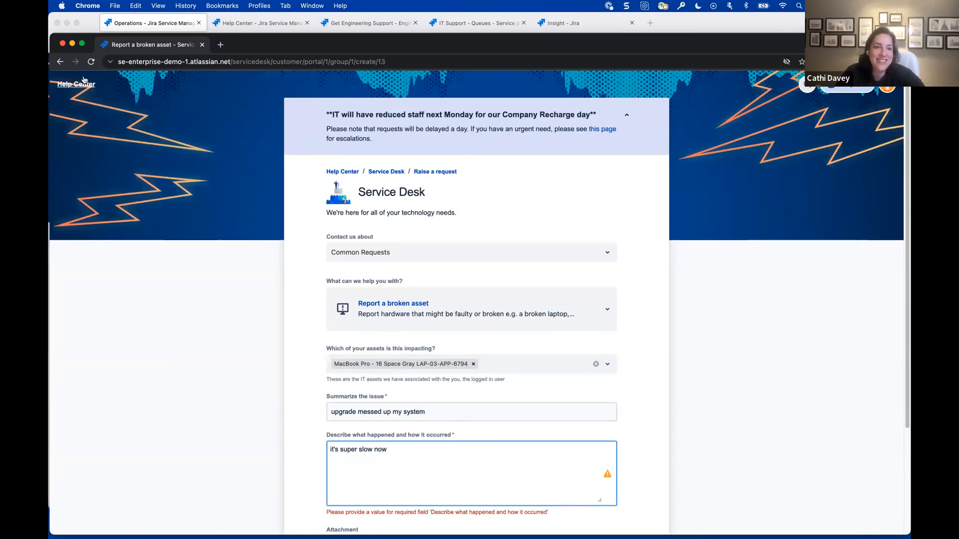
- Switch to the Firefox window and open the Report a system issue form from the Operations portal's Common Requests
left_click(72, 44)
double_click(789, 22)
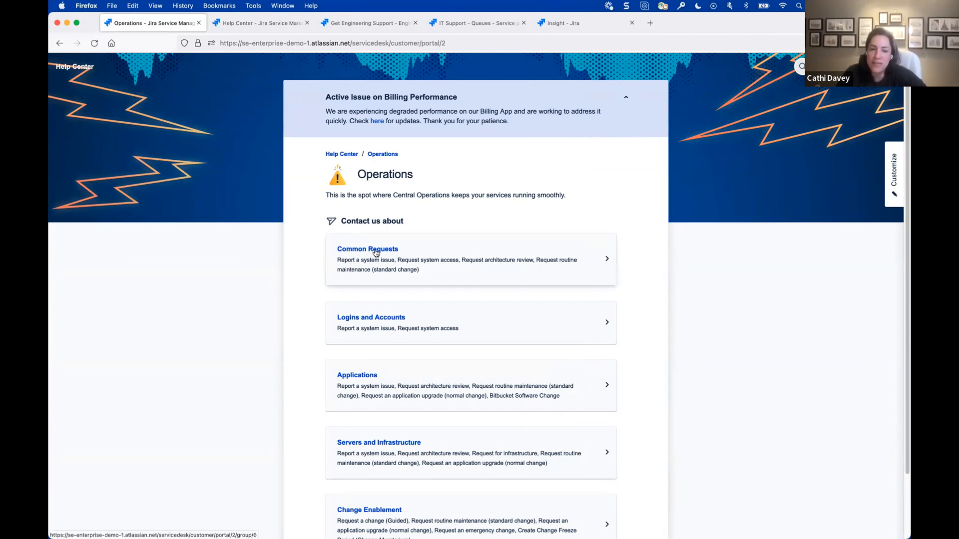
left_click(339, 154)
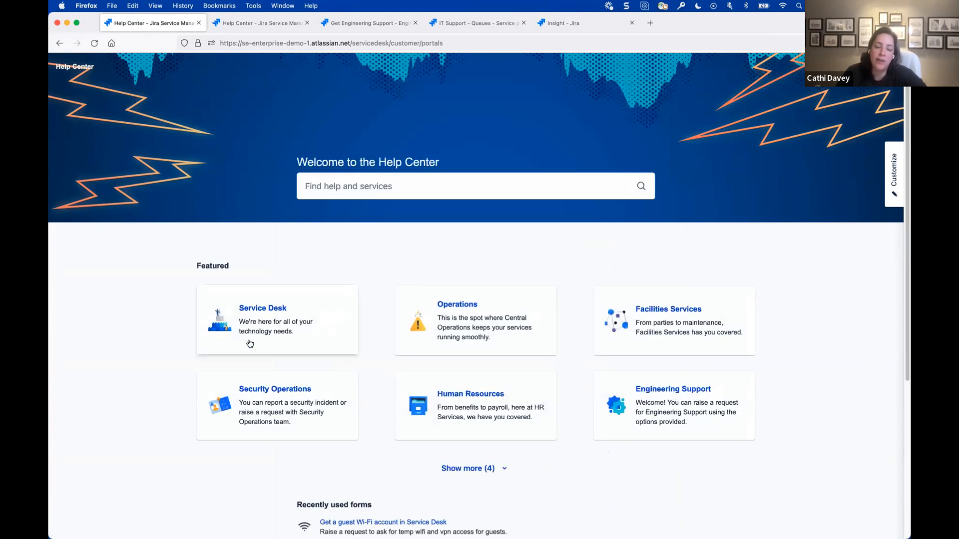
left_click(512, 327)
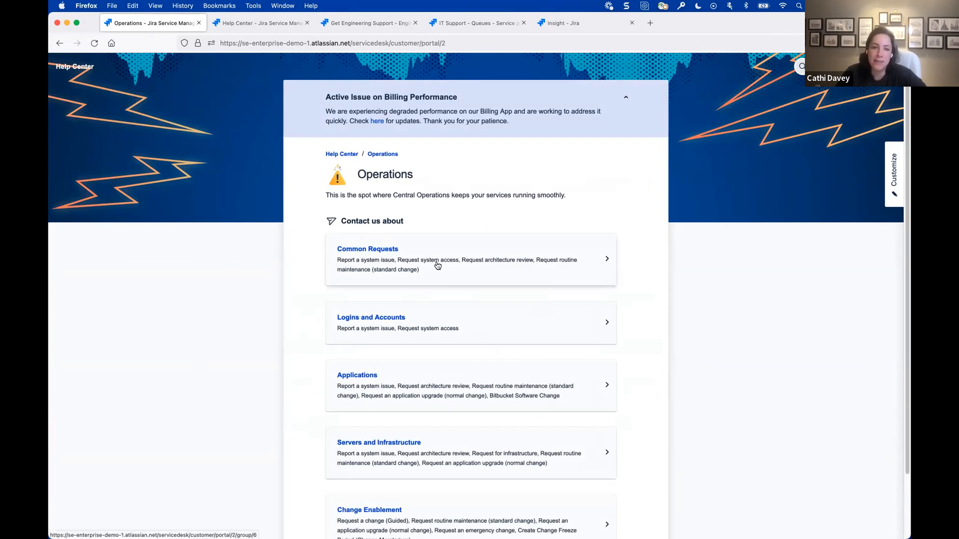
left_click(437, 265)
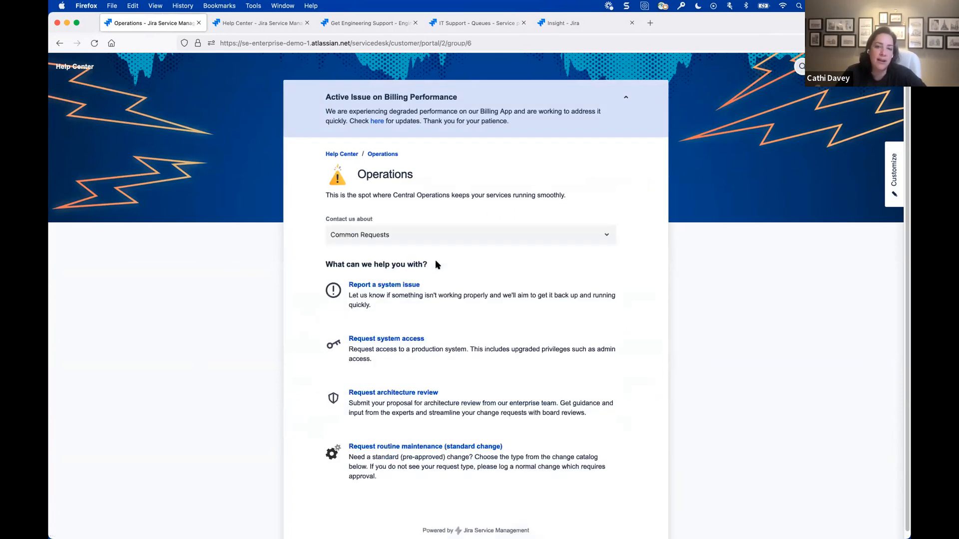
left_click(429, 293)
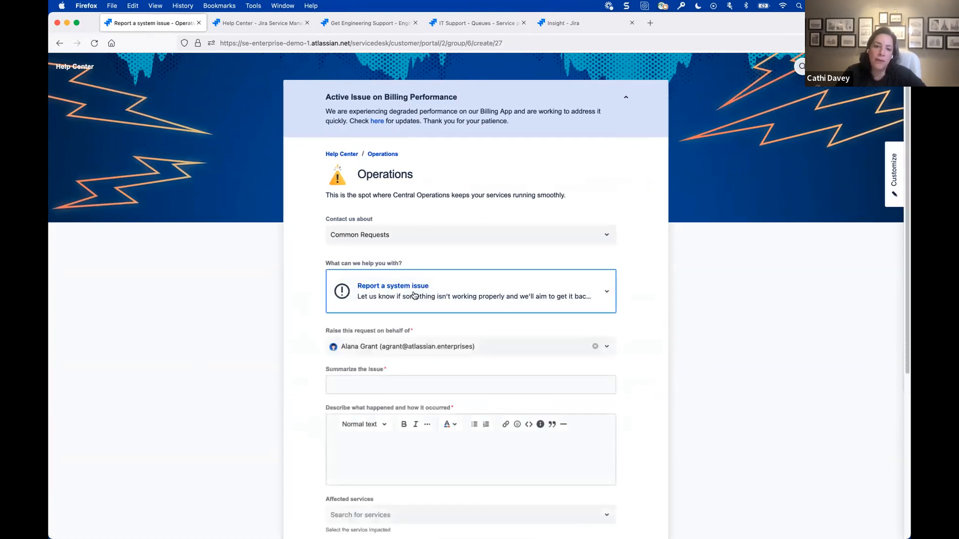
- Summarize the system issue as "performance is spotty" and describe it as "errors popping up on screen"
scroll(264, 294, "down", 2)
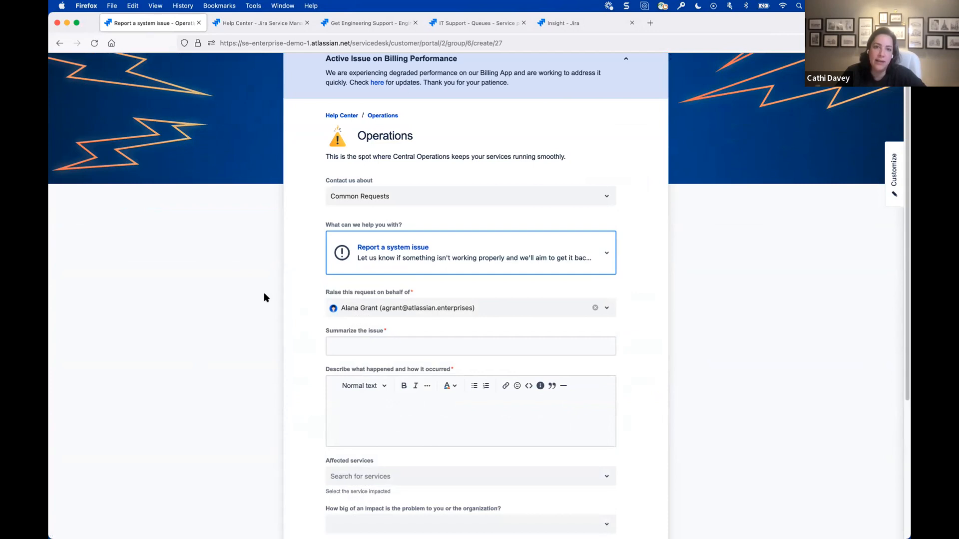
scroll(264, 294, "down", 5)
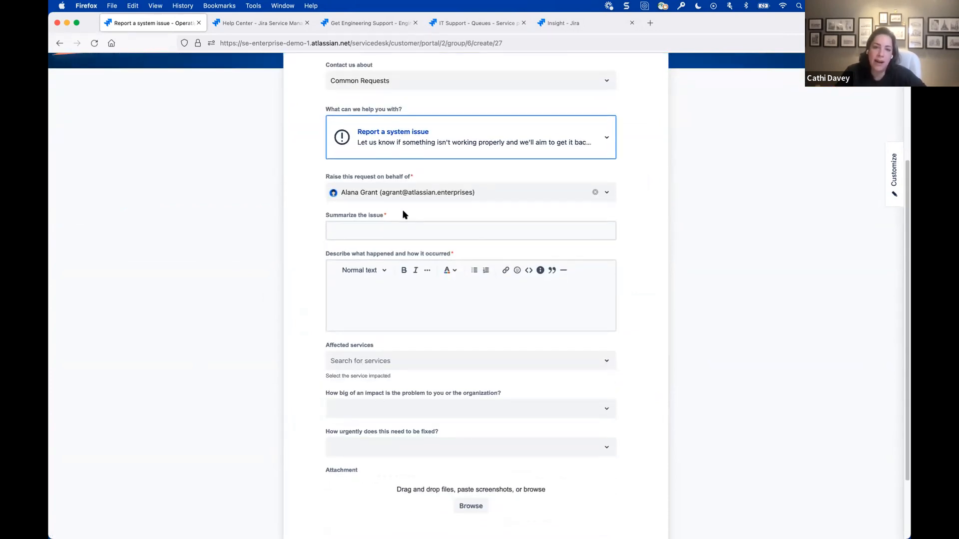
left_click(395, 230)
type("performance is")
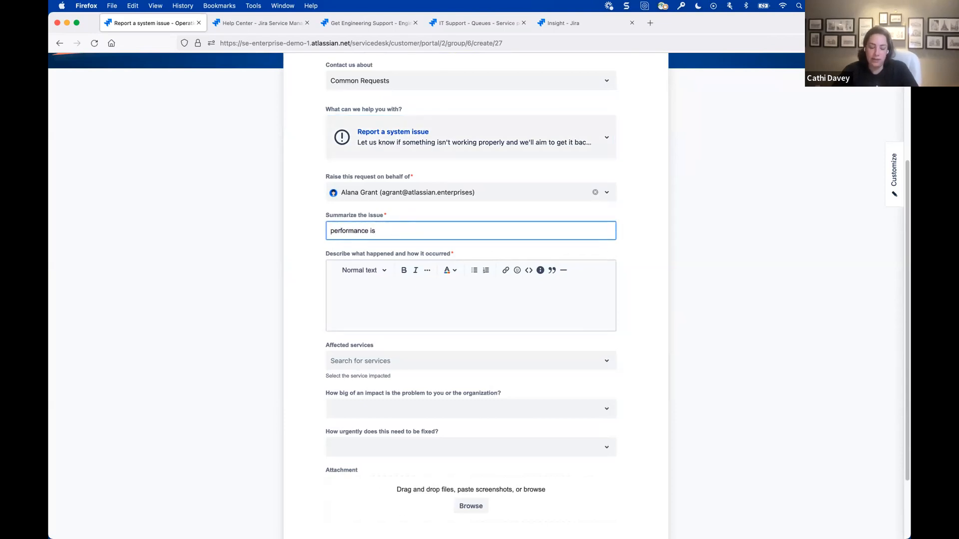
type(" spotty")
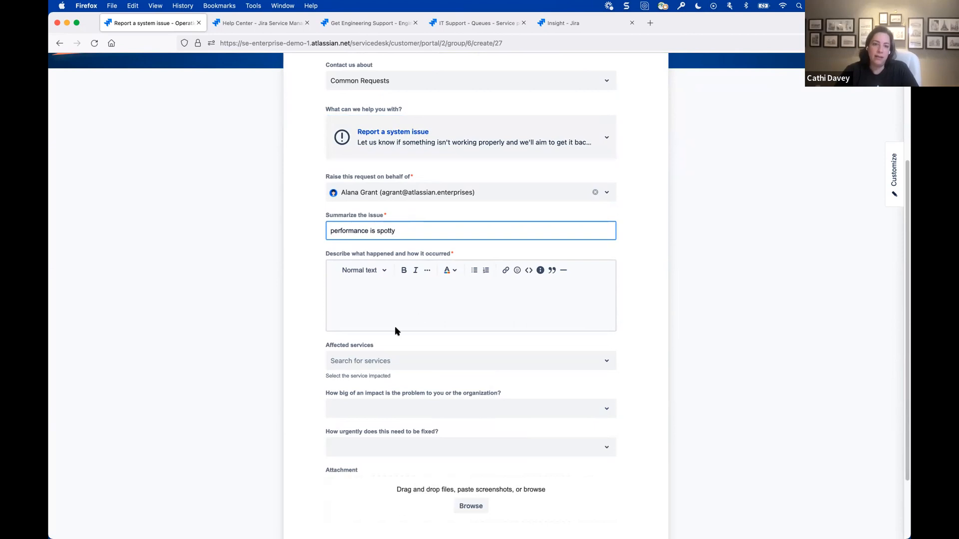
left_click(402, 308)
type("errors popping")
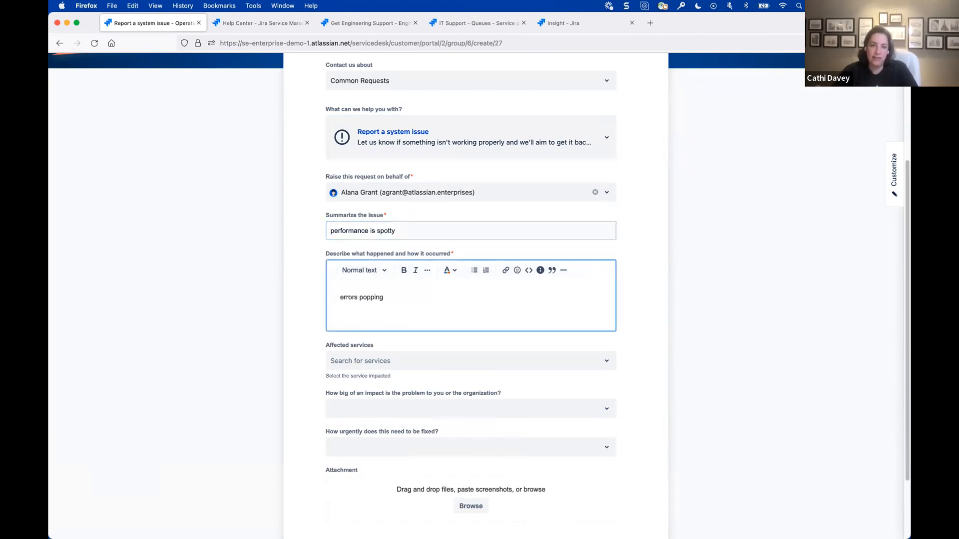
type(" up on screen")
- Set the affected service to Billing, impact to Significant / Large and urgency to Medium, and send the request
left_click(406, 360)
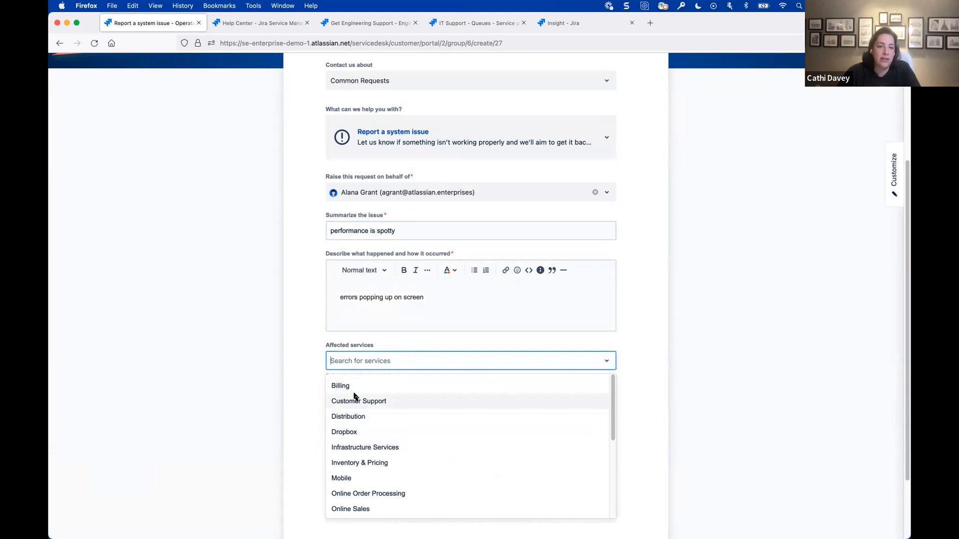
left_click(374, 383)
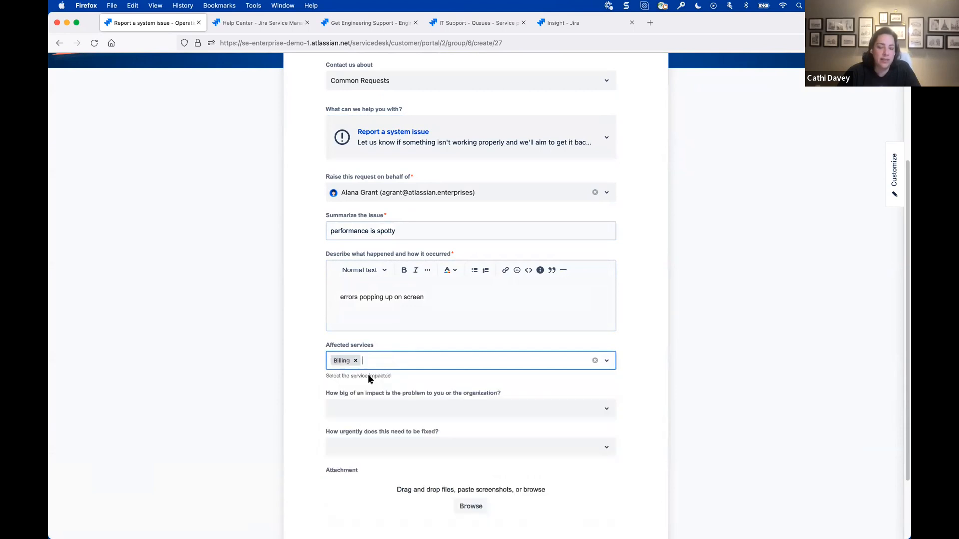
left_click(360, 419)
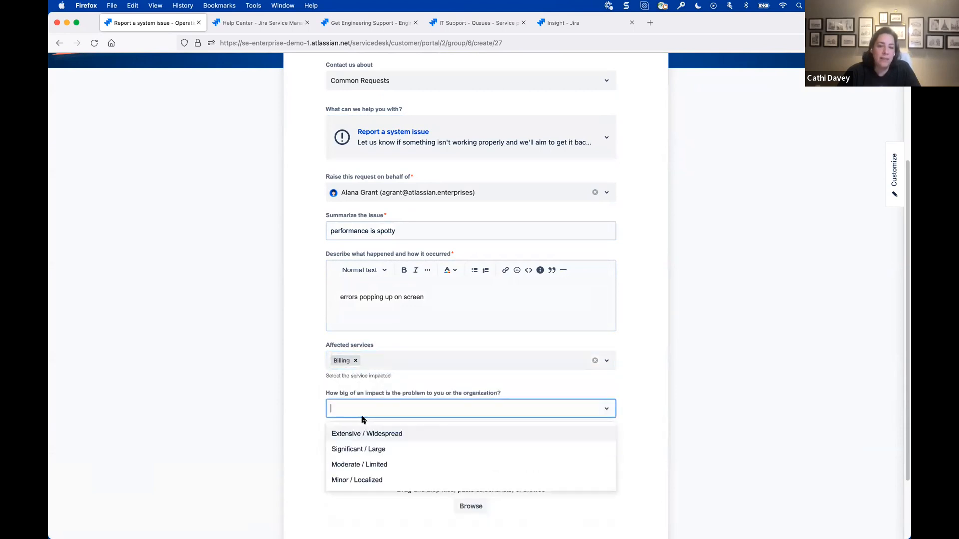
left_click(368, 450)
left_click(369, 453)
left_click(368, 498)
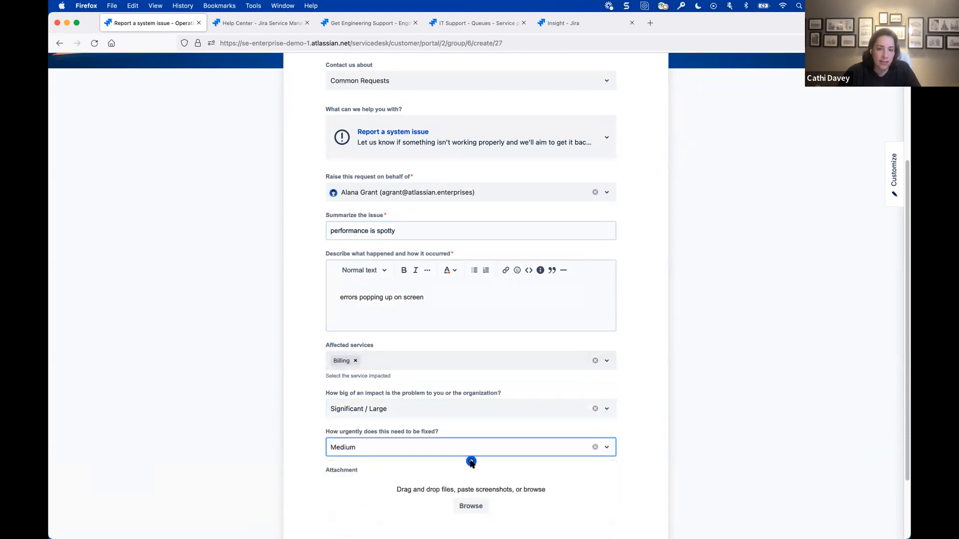
scroll(470, 459, "down", 3)
left_click(339, 481)
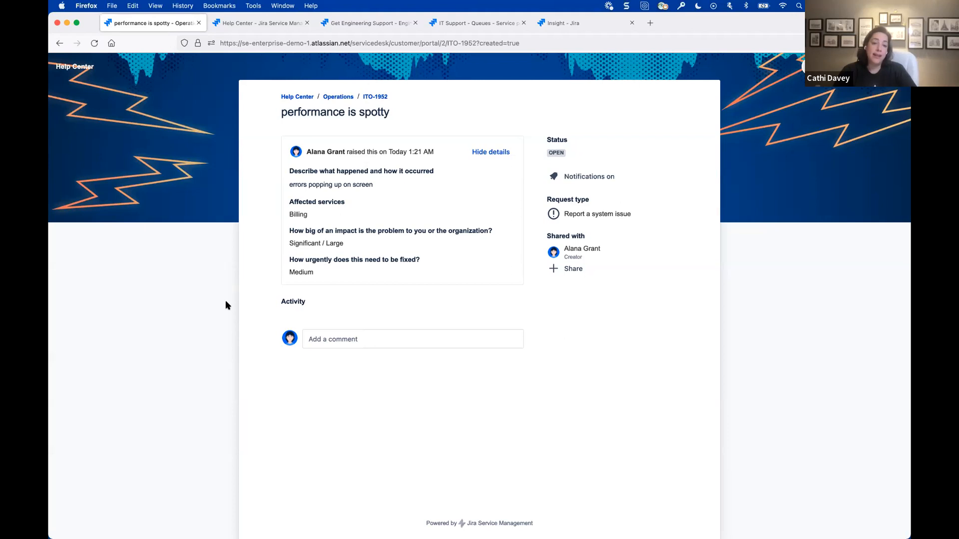
- Open the submitted "performance is spotty" request in the IT Operations project in a separate browser tab
left_click(375, 97, "super")
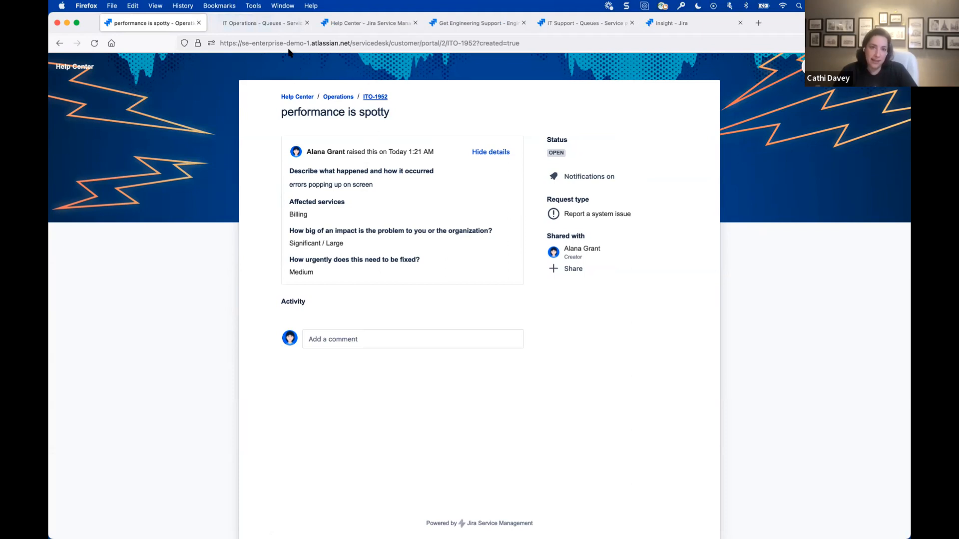
left_click(281, 25)
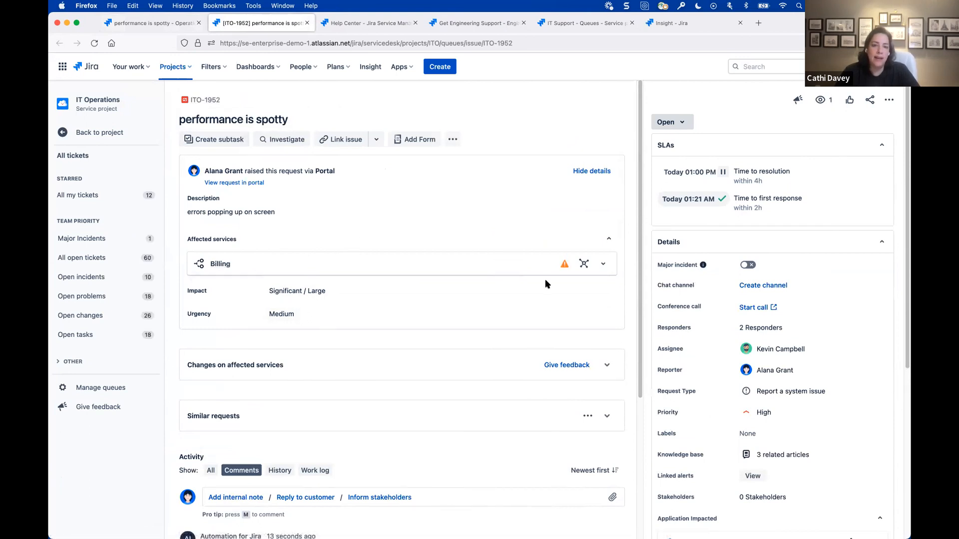
- Inspect the Billing service's object graph and view the details of its AWS EC2 dependency, closing the object details when done
left_click(584, 264)
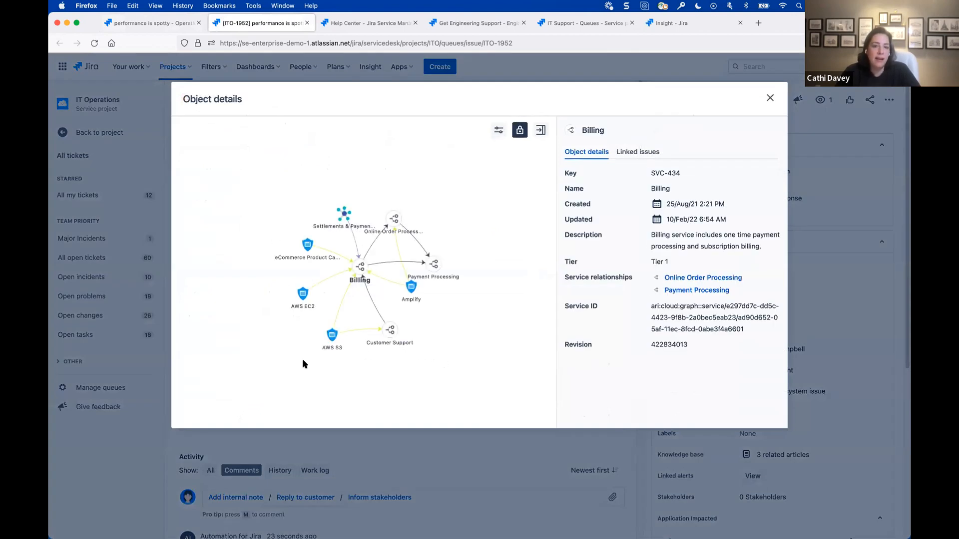
left_click(304, 295)
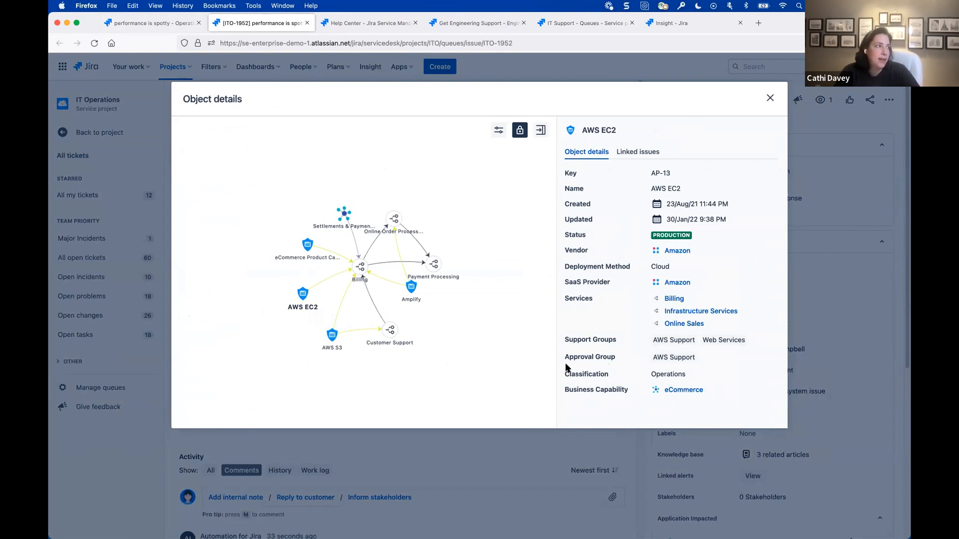
left_click(772, 99)
- Review the applications impacted in the ticket's details and expand Amplify to examine its attributes
scroll(811, 460, "down", 5)
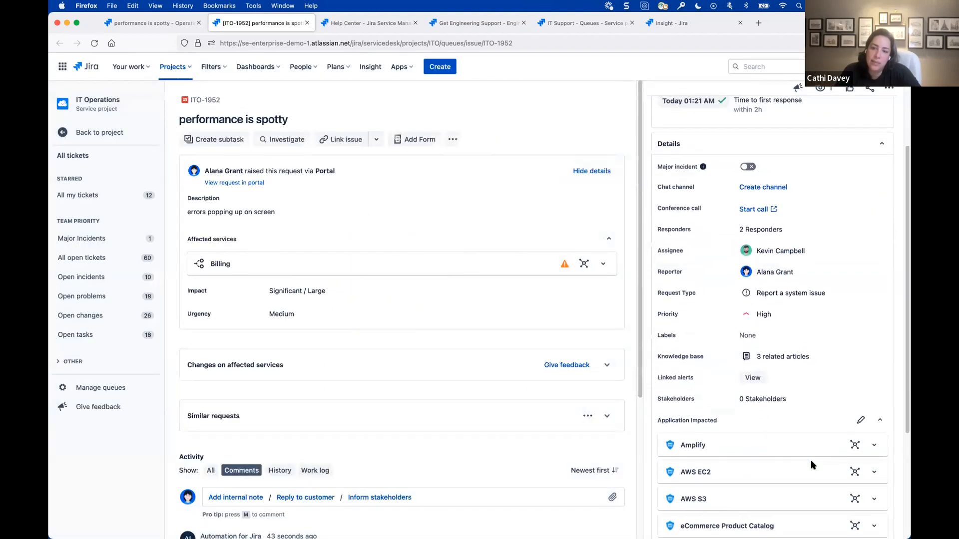
scroll(810, 460, "down", 3)
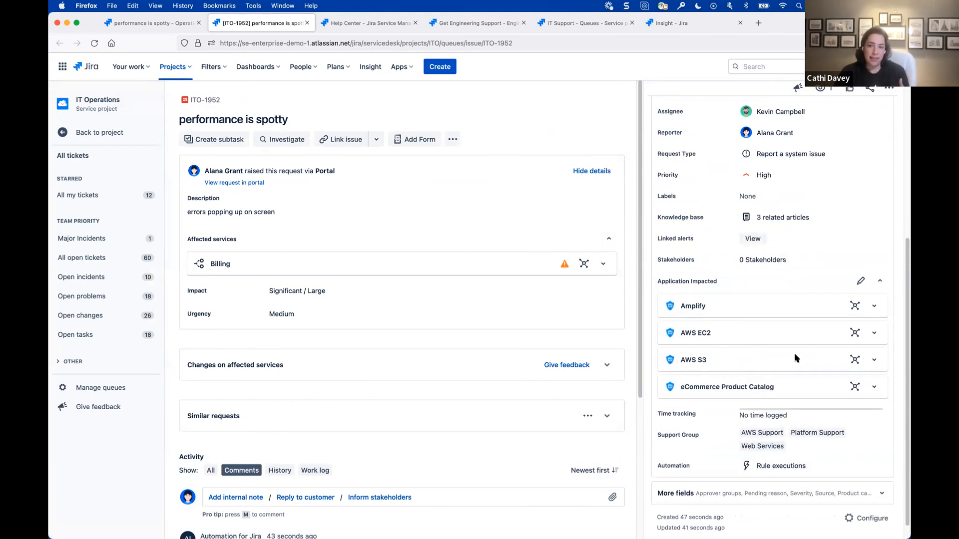
left_click(875, 306)
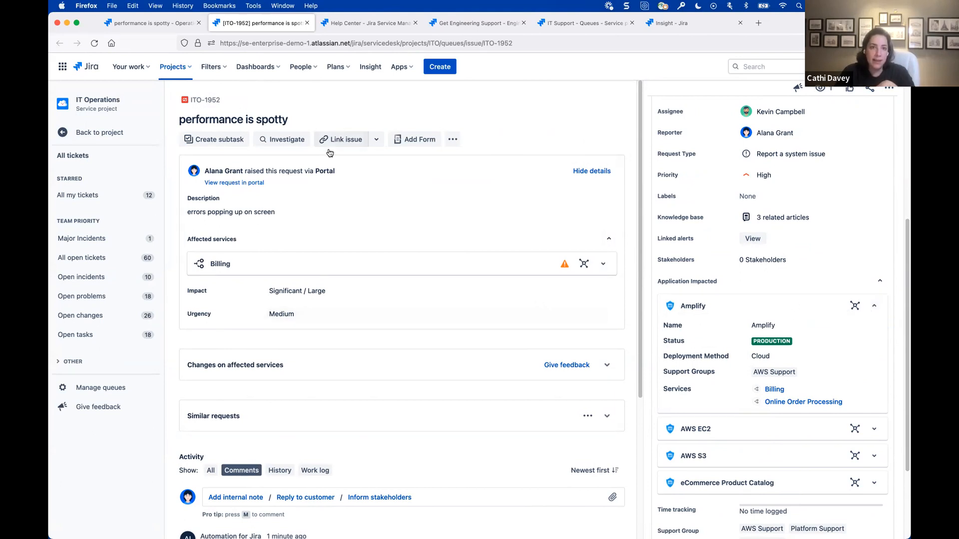
- Return to the Help Center and open the Report a maintenance issue form in the Facilities Services portal
left_click(139, 23)
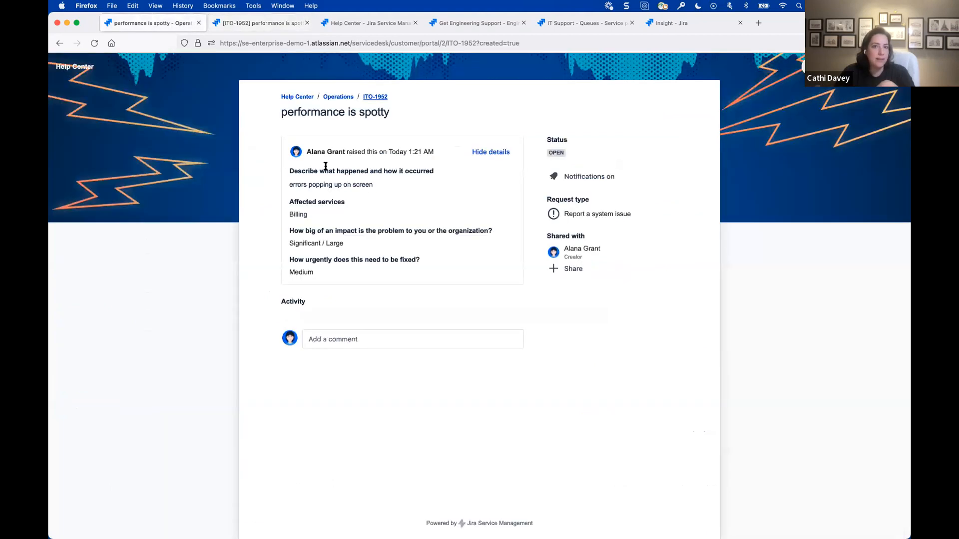
left_click(297, 100)
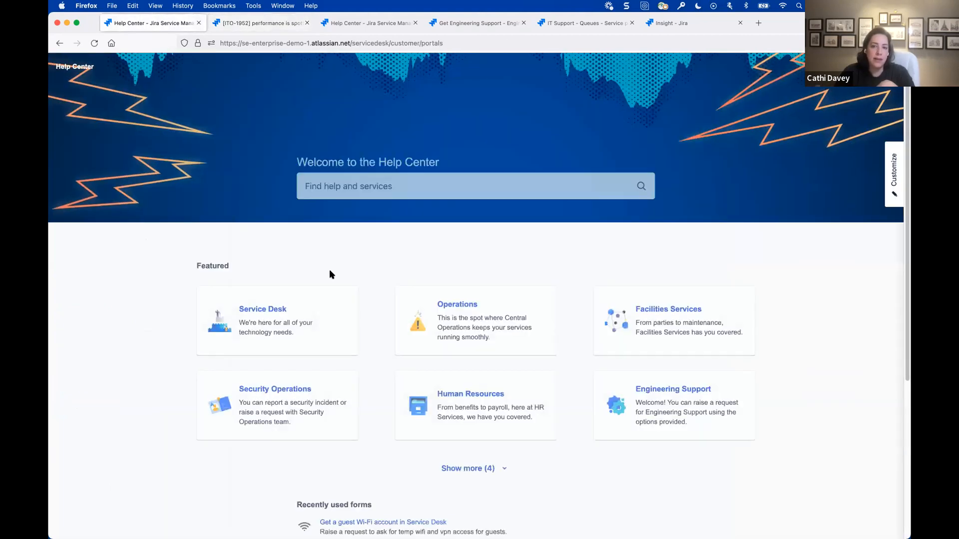
left_click(663, 319)
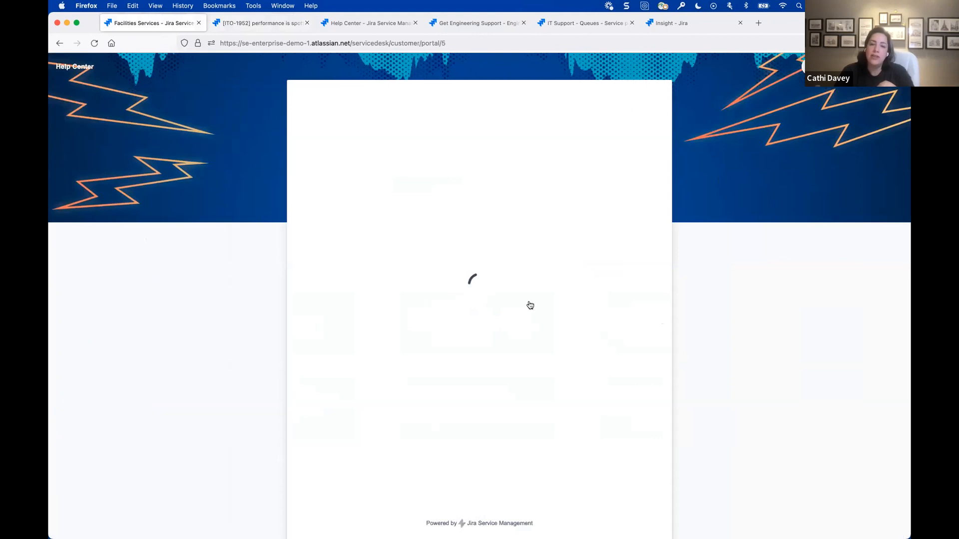
left_click(382, 239)
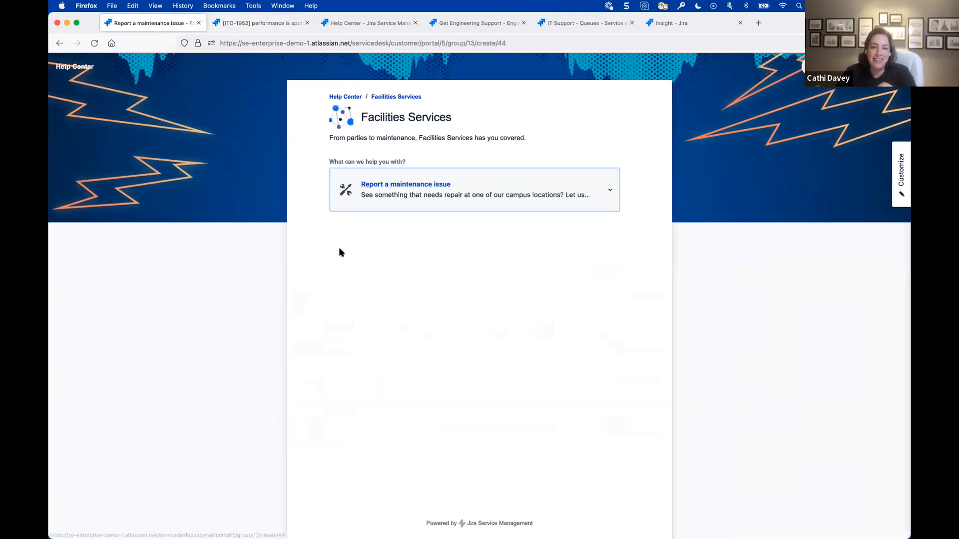
scroll(242, 300, "down", 4)
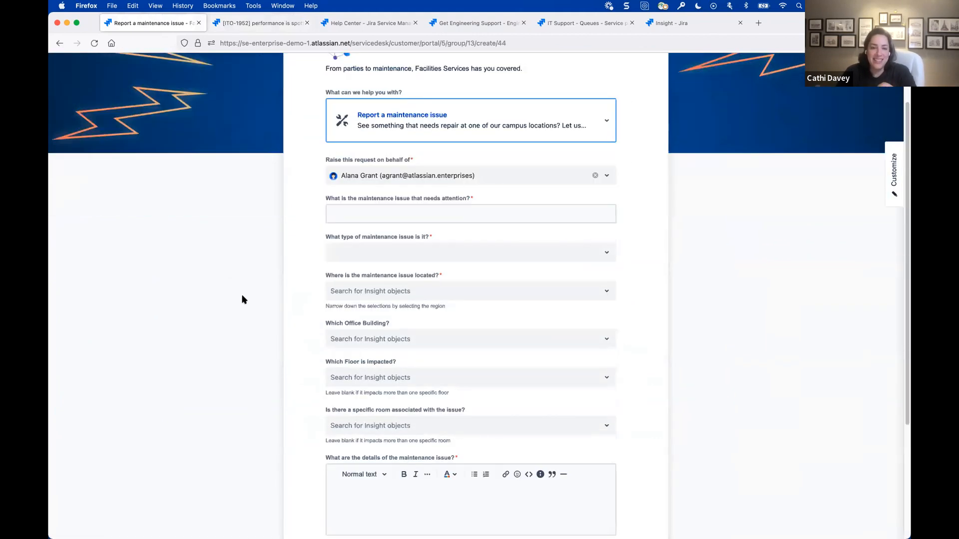
scroll(237, 298, "down", 1)
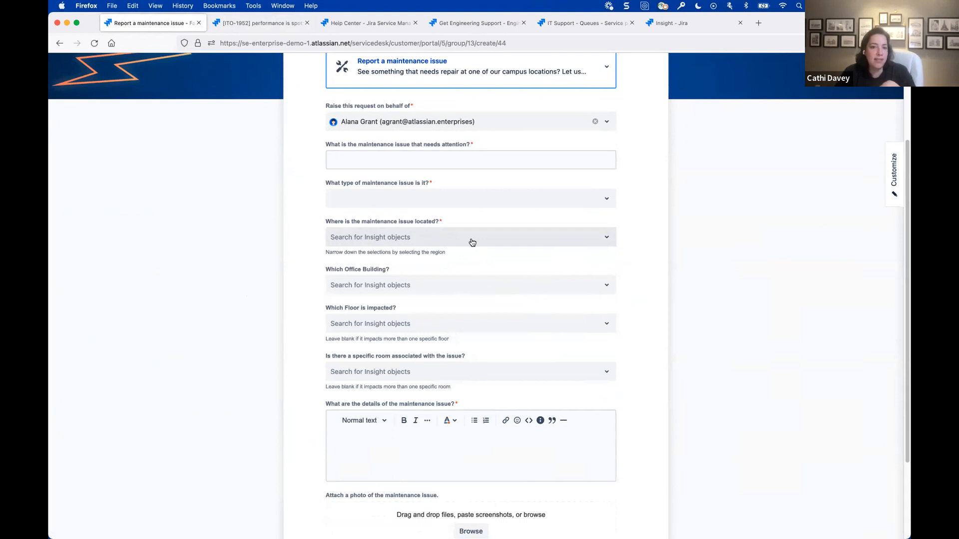
- Set the maintenance issue's region to AMER and browse the office buildings offered for it
left_click(472, 242)
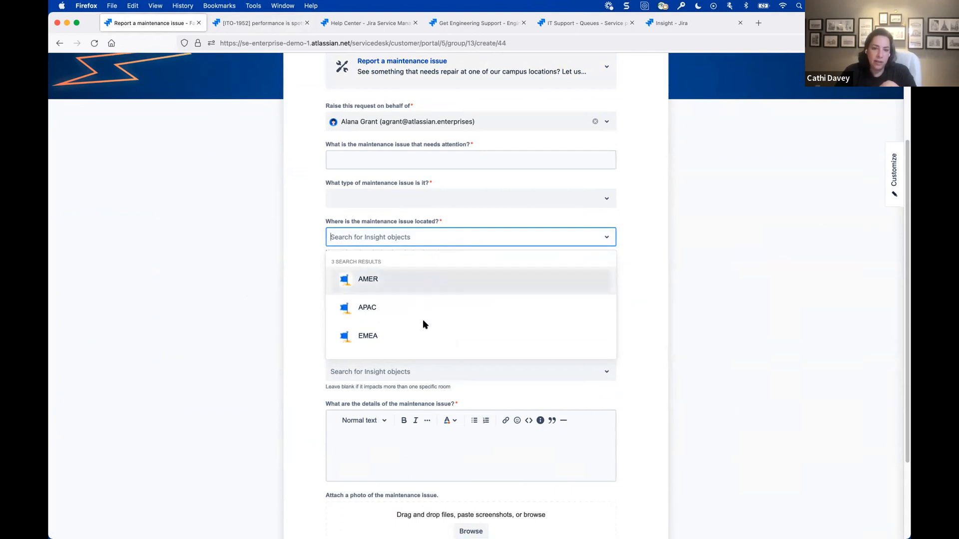
left_click(405, 289)
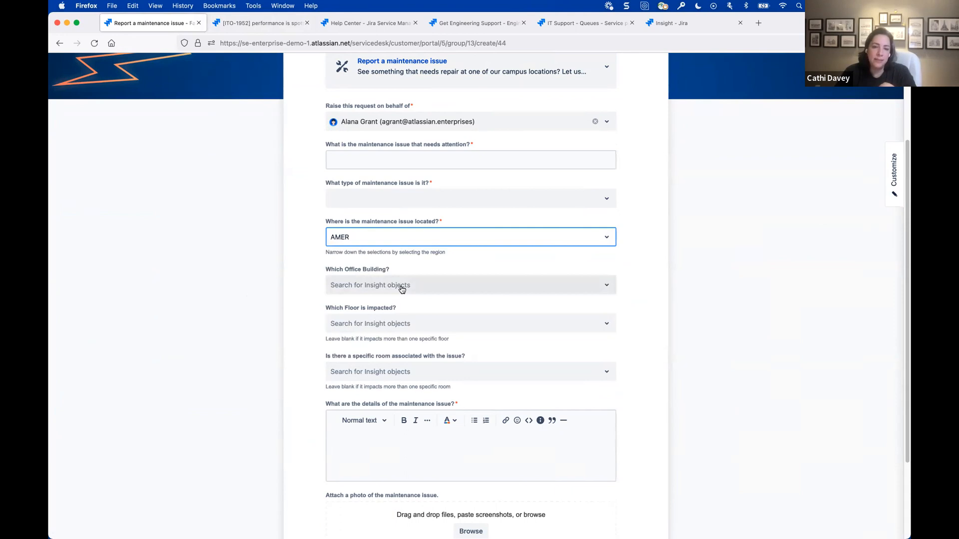
left_click(402, 288)
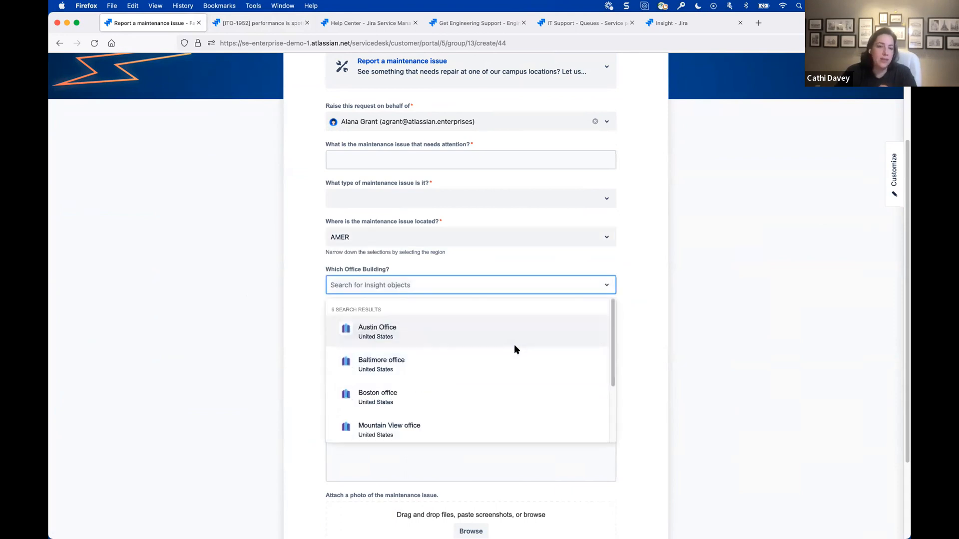
scroll(511, 346, "down", 3)
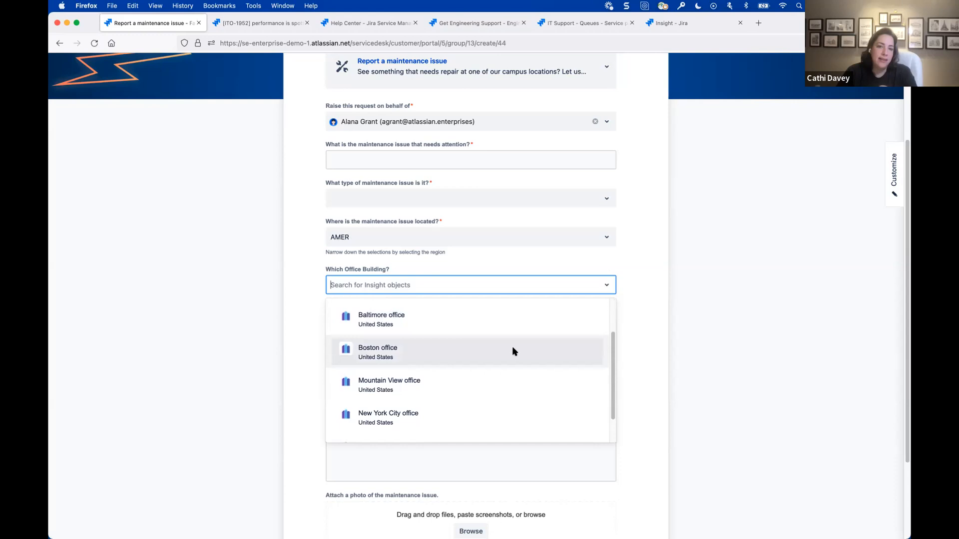
scroll(512, 348, "down", 1)
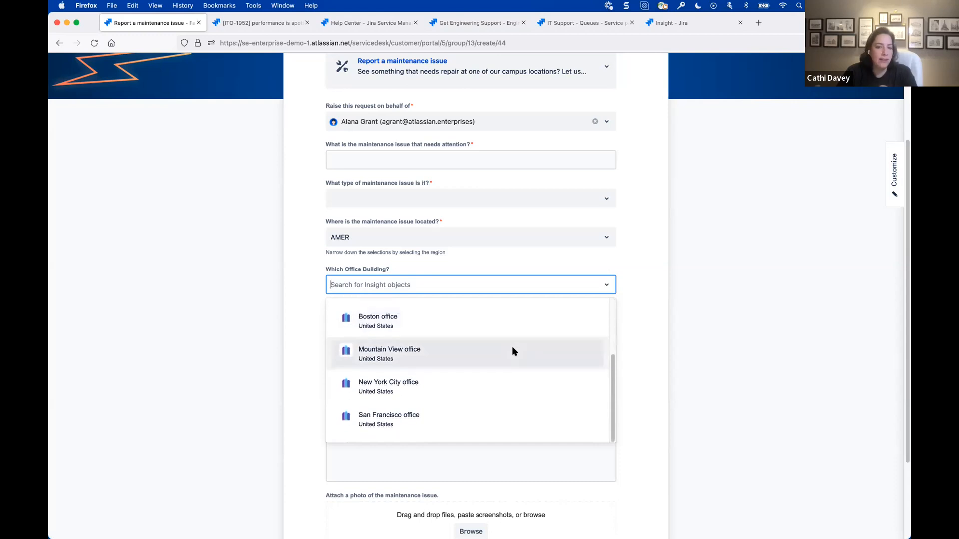
scroll(512, 349, "up", 3)
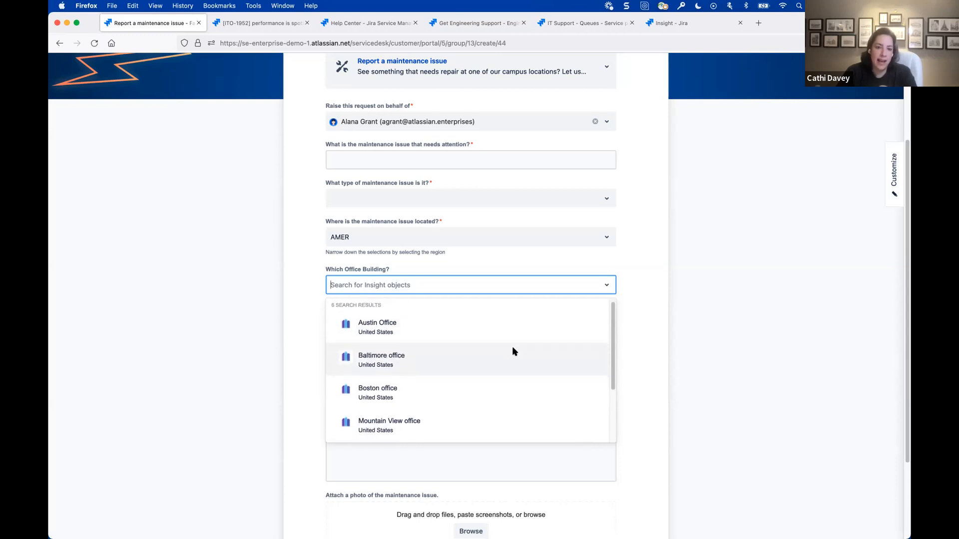
scroll(512, 349, "down", 3)
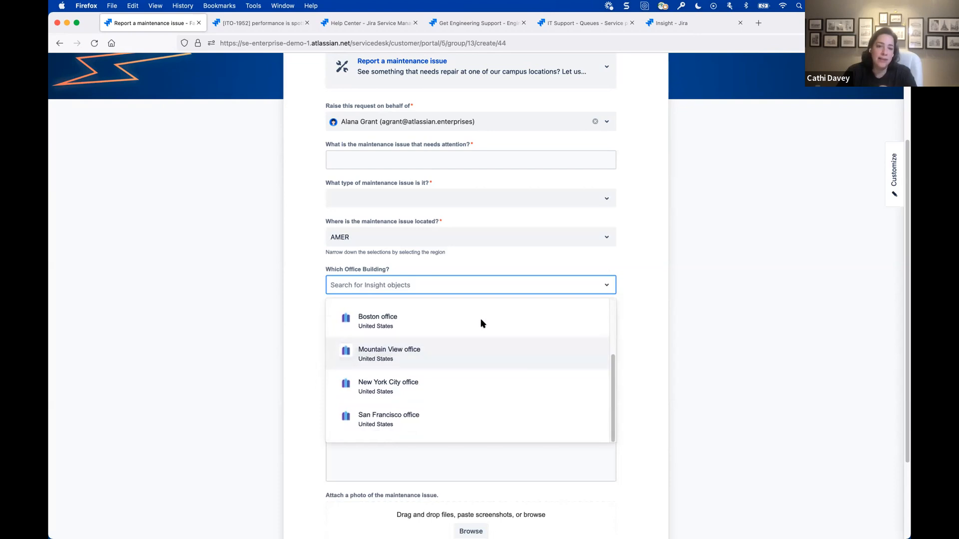
- Change the maintenance issue's region to APAC and browse the office buildings offered for that region
left_click(460, 240)
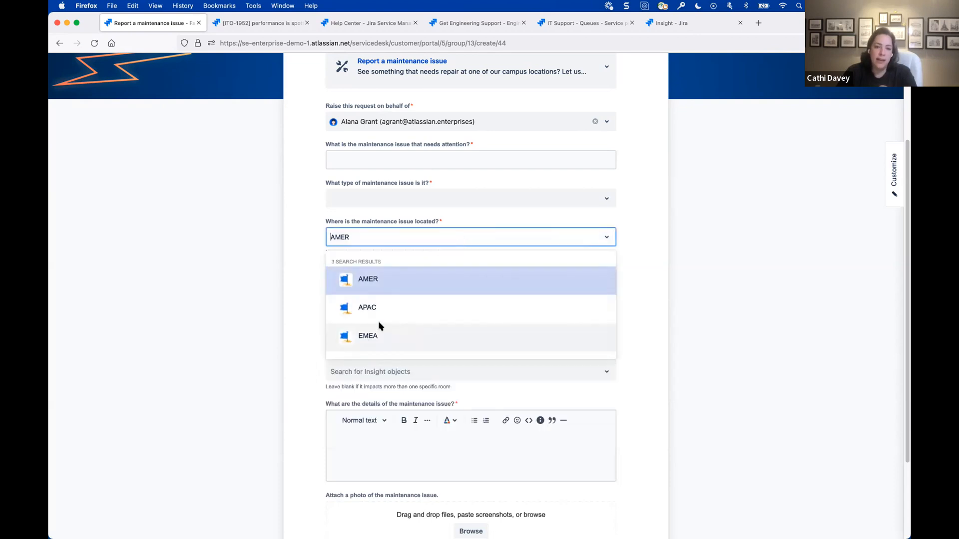
left_click(379, 307)
left_click(387, 287)
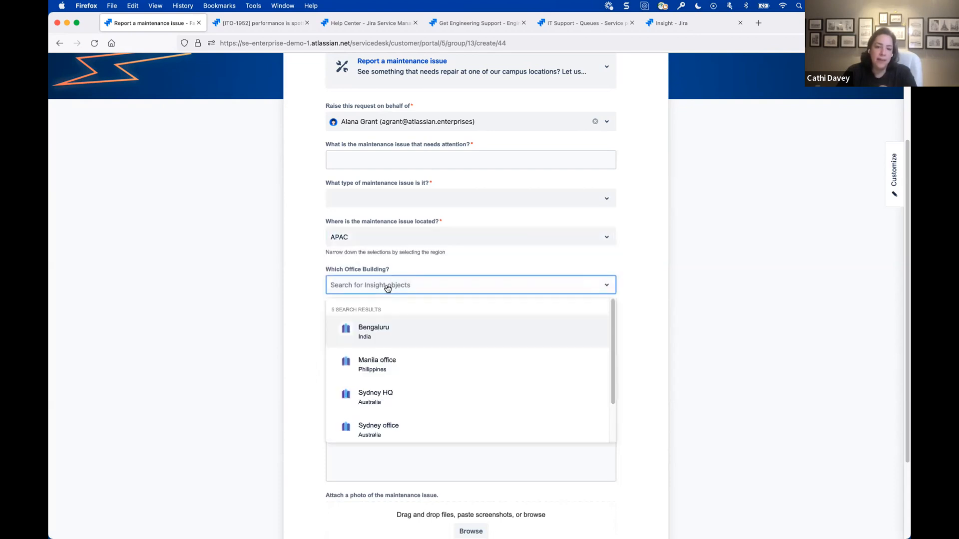
scroll(457, 383, "down", 1)
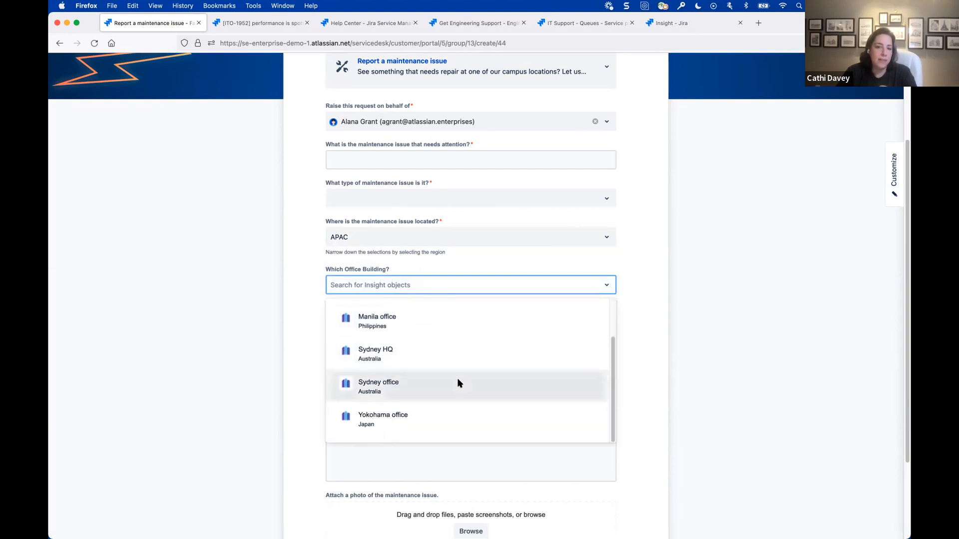
scroll(457, 380, "up", 2)
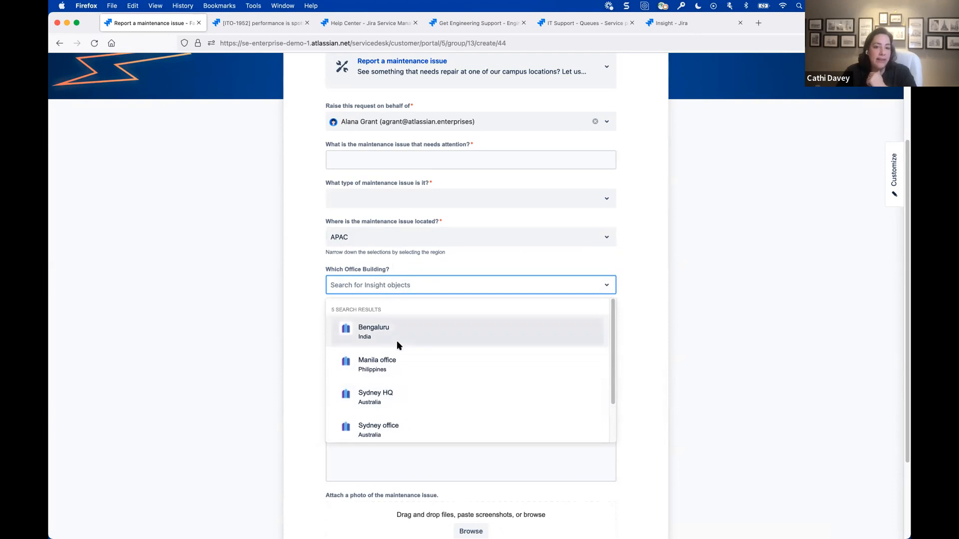
- Set the region to AMER and the office building to Baltimore office, and look through the floor choices
left_click(392, 238)
left_click(379, 278)
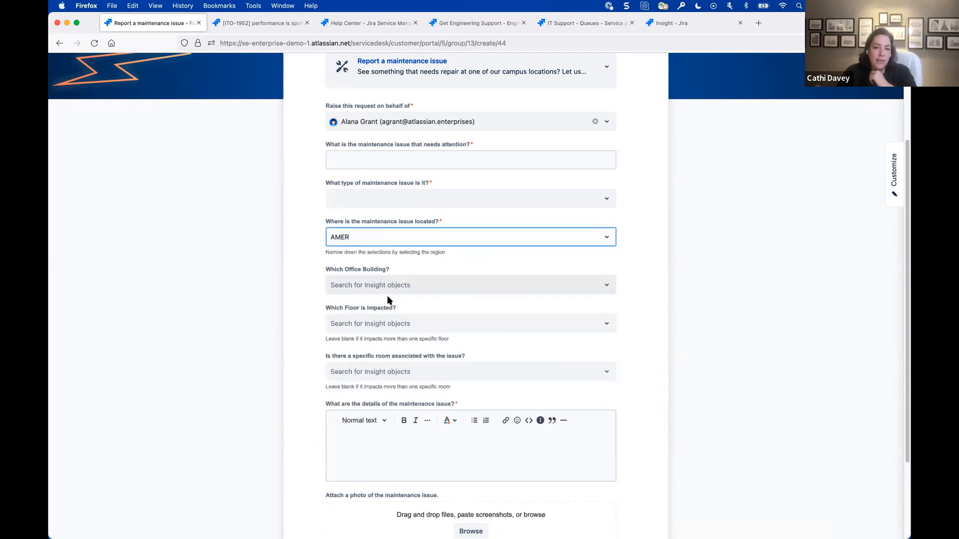
left_click(390, 289)
left_click(424, 367)
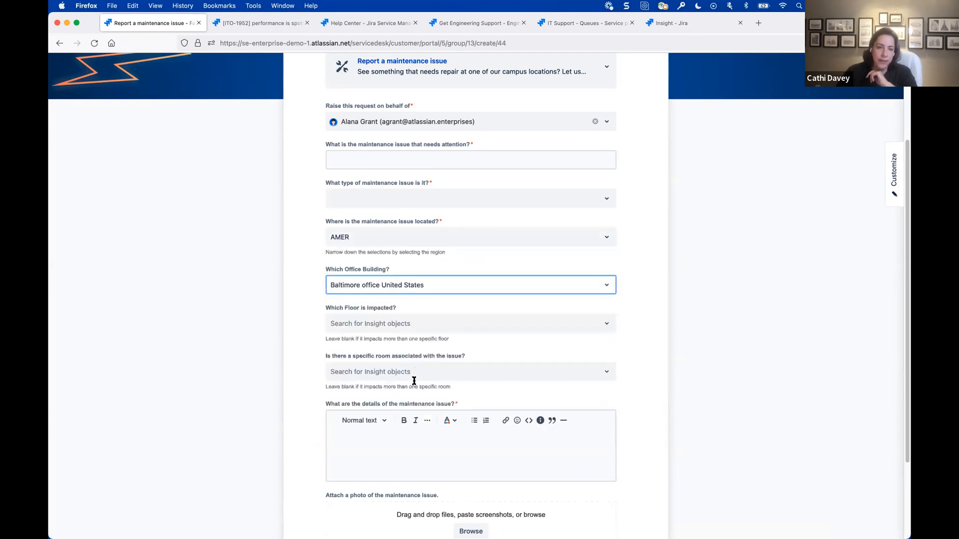
left_click(387, 326)
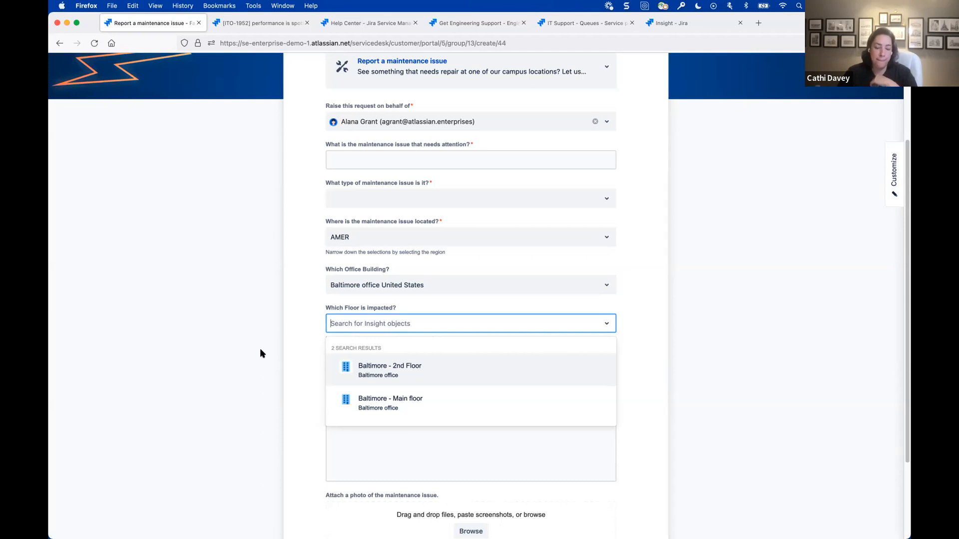
left_click(261, 353)
- From the Help Center, open the Employee onboarding form in Human Resources under Employment (onboarding & offboarding)
scroll(306, 229, "up", 3)
left_click(342, 98)
left_click(557, 318)
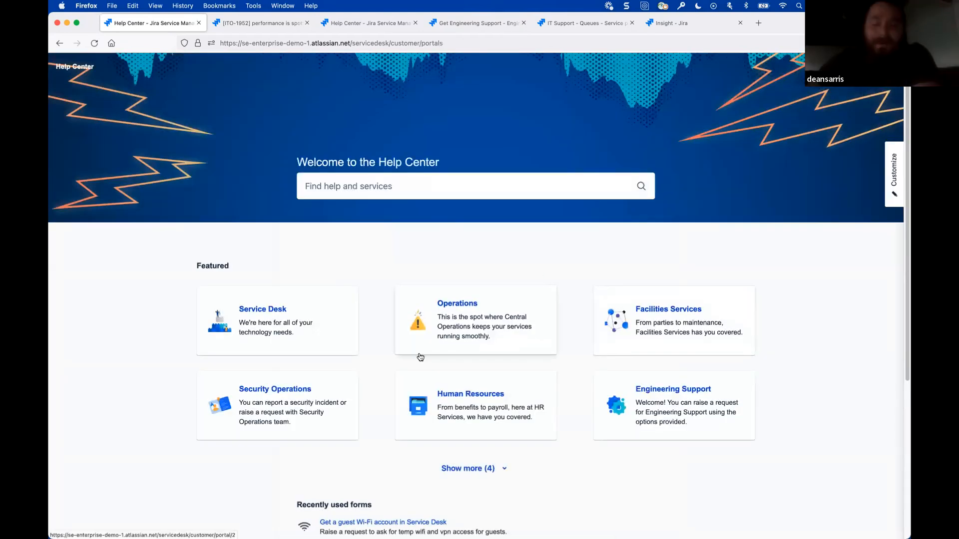
left_click(463, 411)
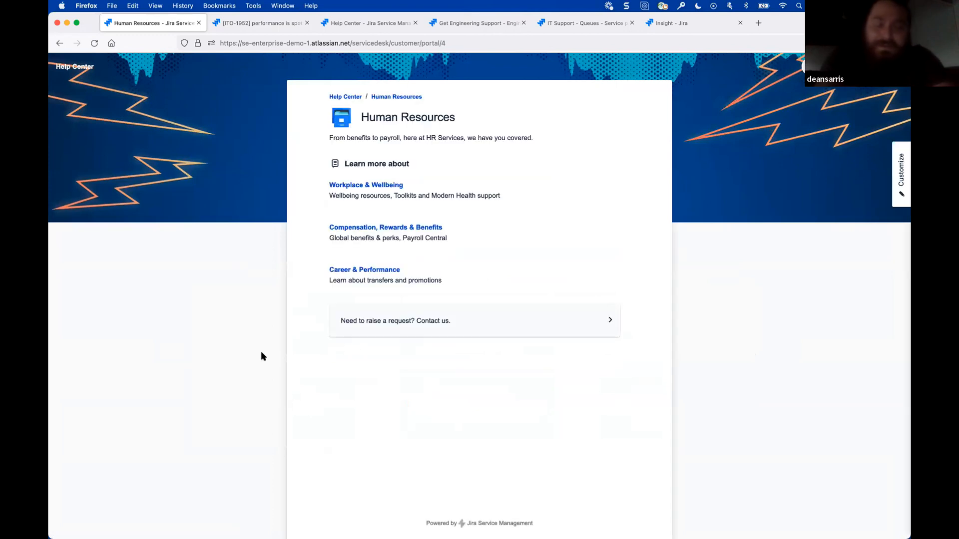
left_click(413, 334)
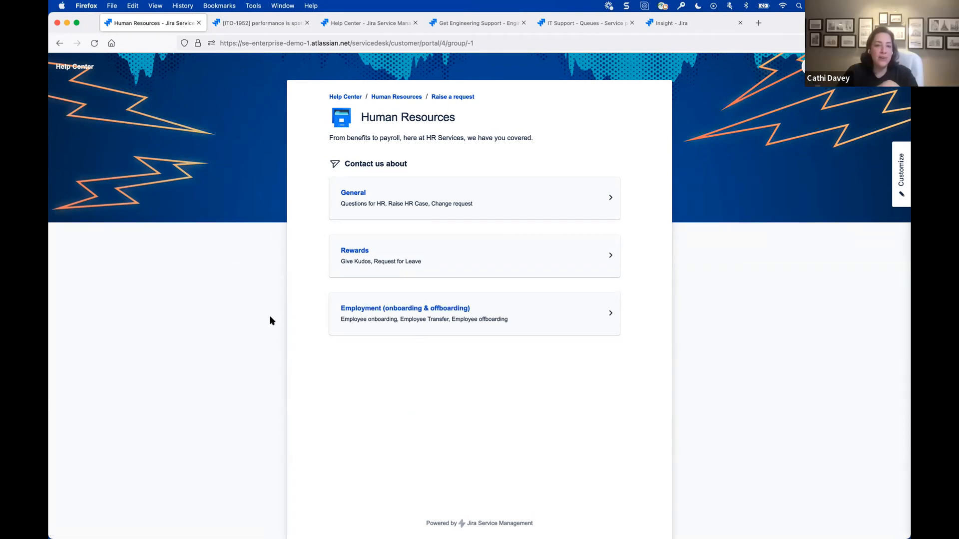
left_click(450, 311)
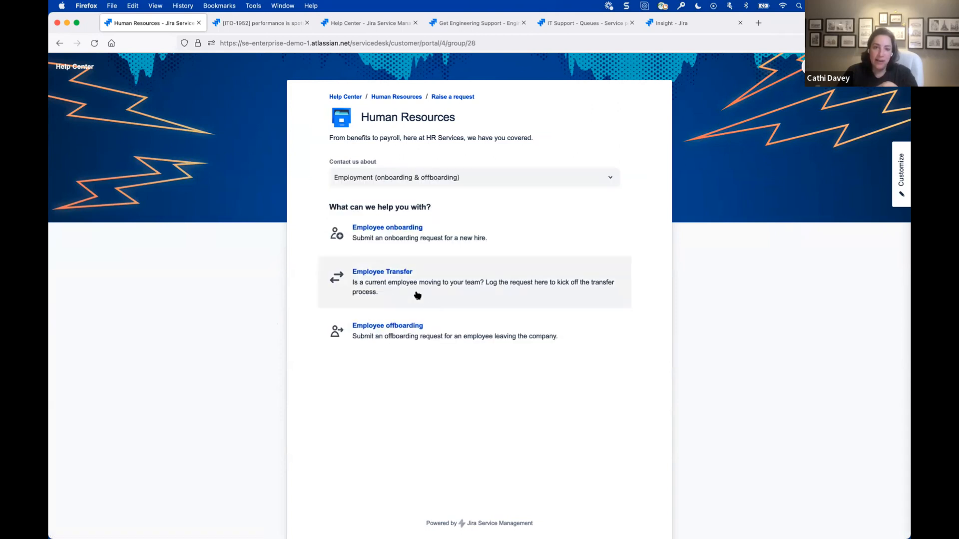
left_click(373, 240)
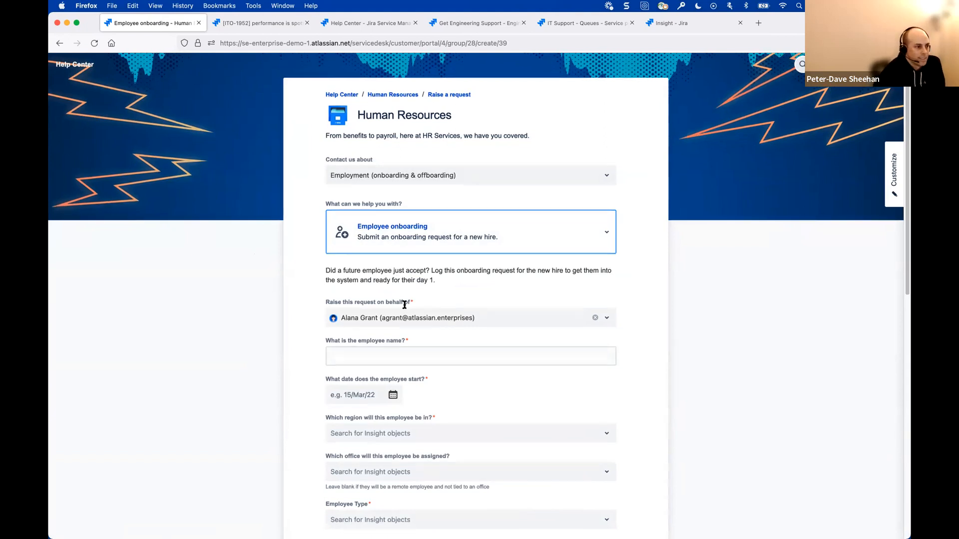
- Enter the new hire's name as the employee name on the onboarding request
scroll(394, 299, "down", 2)
left_click(360, 301)
type("Peter-Dave")
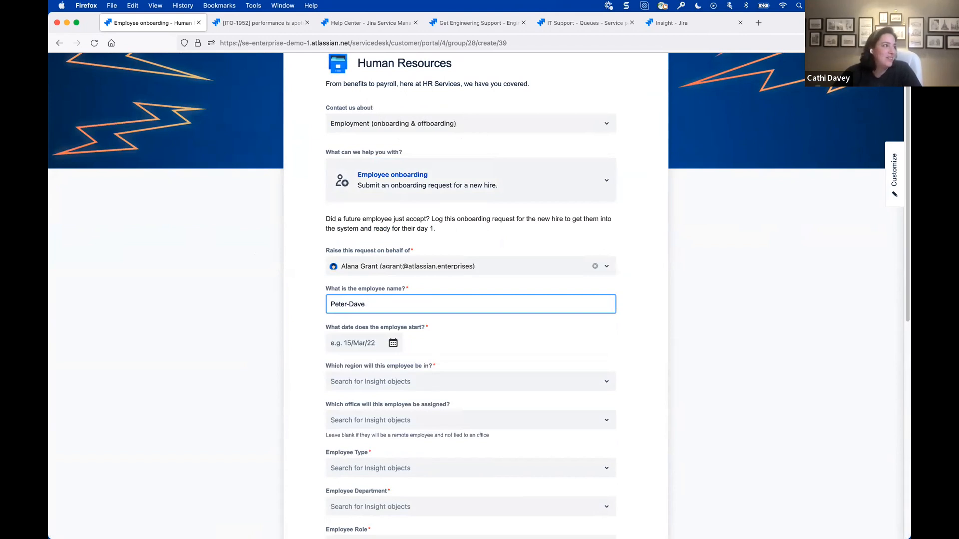
type(" D")
key("BackSpace")
key("BackSpace")
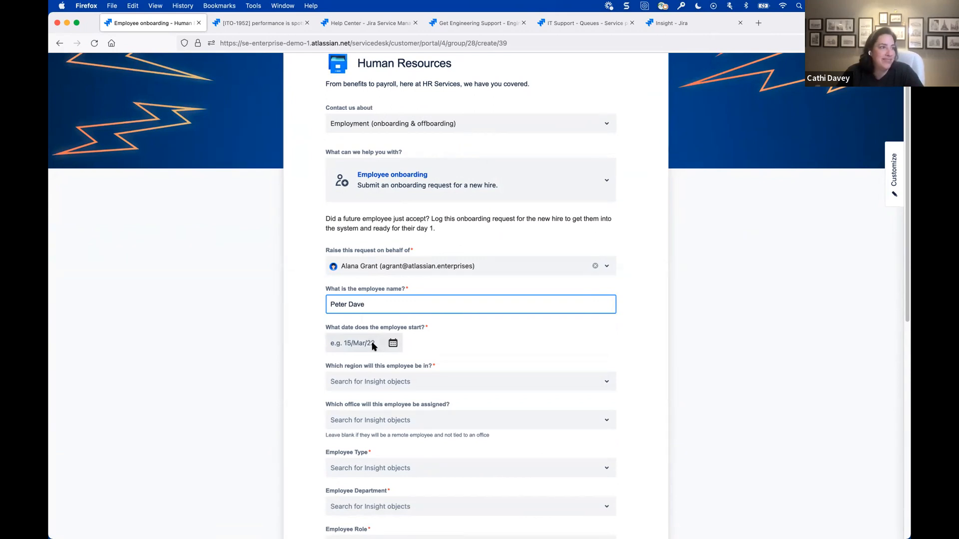
- Set the employee's start date to 28/Mar/22
left_click(373, 346)
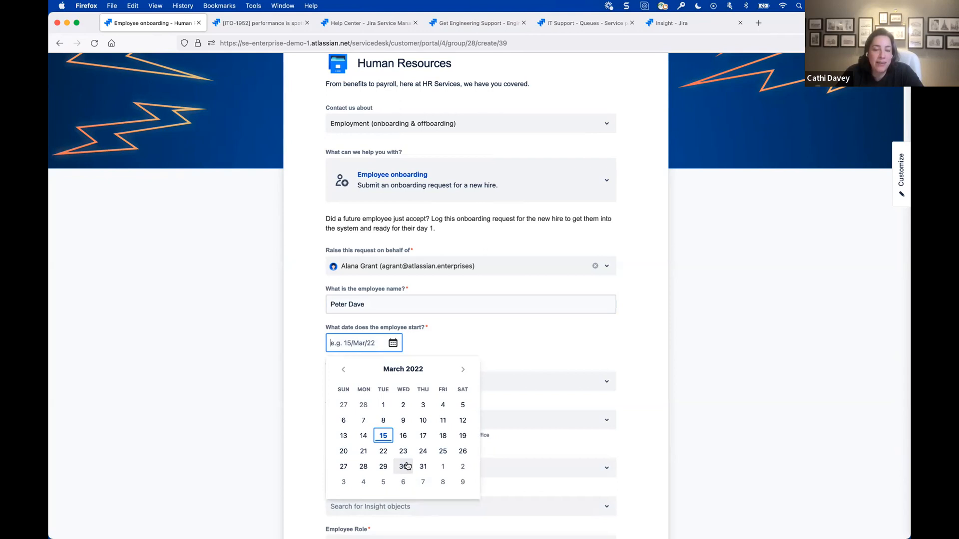
left_click(338, 306)
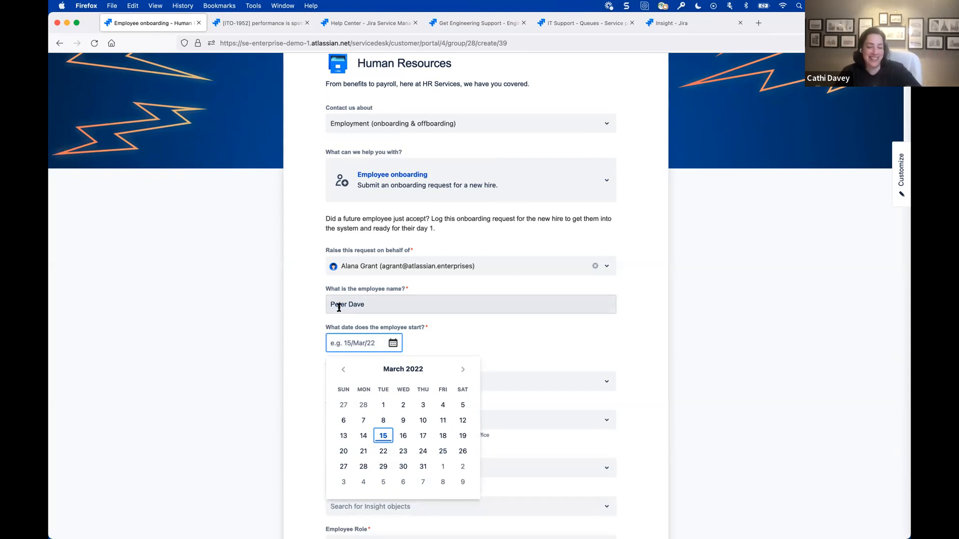
left_click(363, 467)
scroll(452, 474, "down", 3)
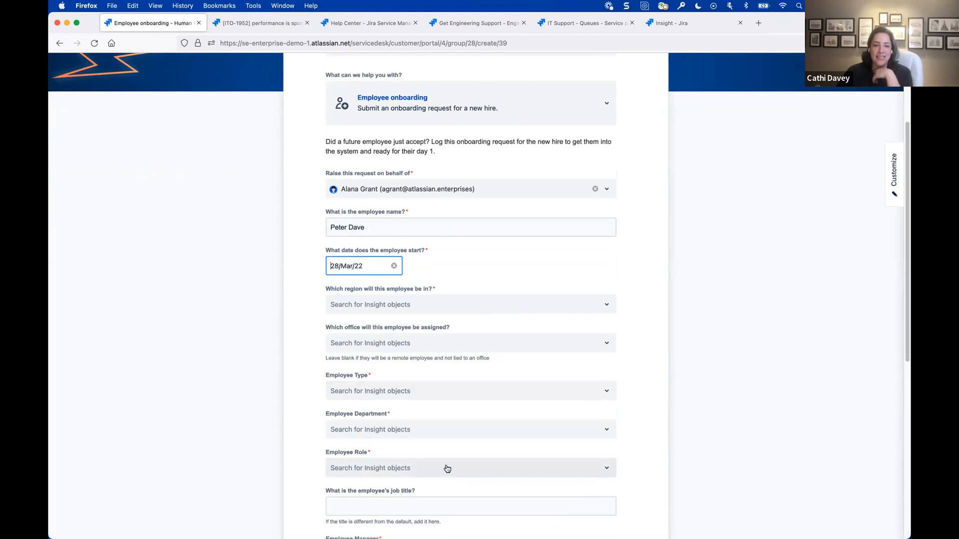
- Set the employee's region to AMER and assign the employee to the Baltimore office in the United States
scroll(447, 469, "down", 2)
left_click(372, 265)
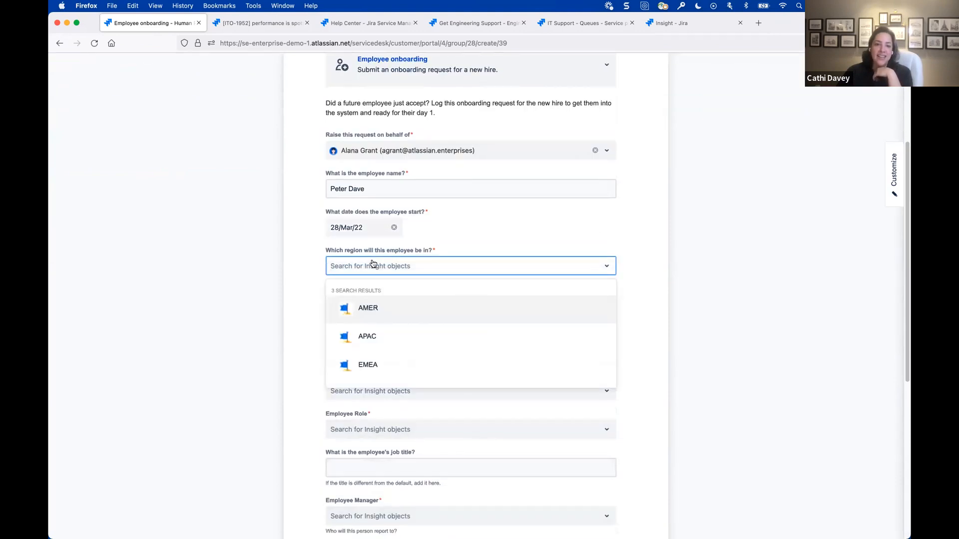
left_click(389, 309)
left_click(391, 310)
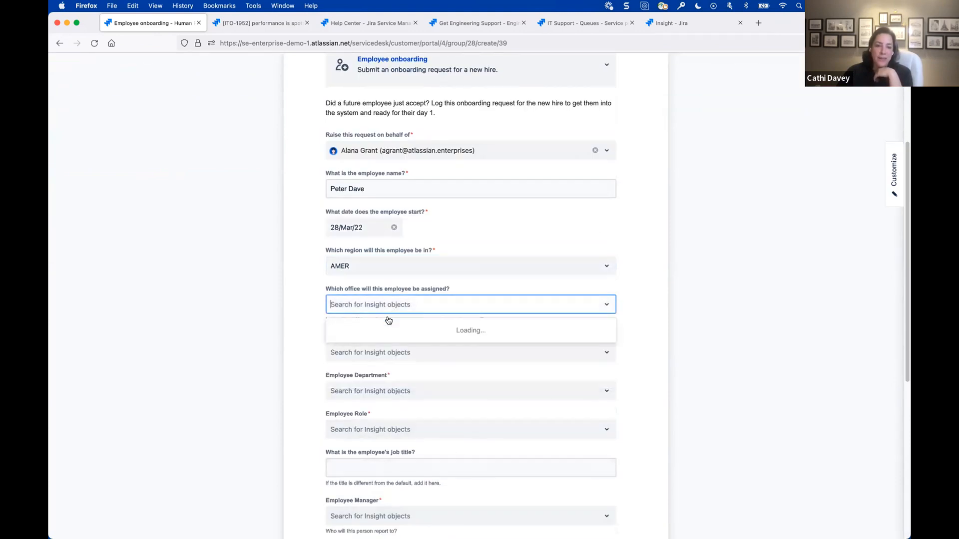
left_click(379, 379)
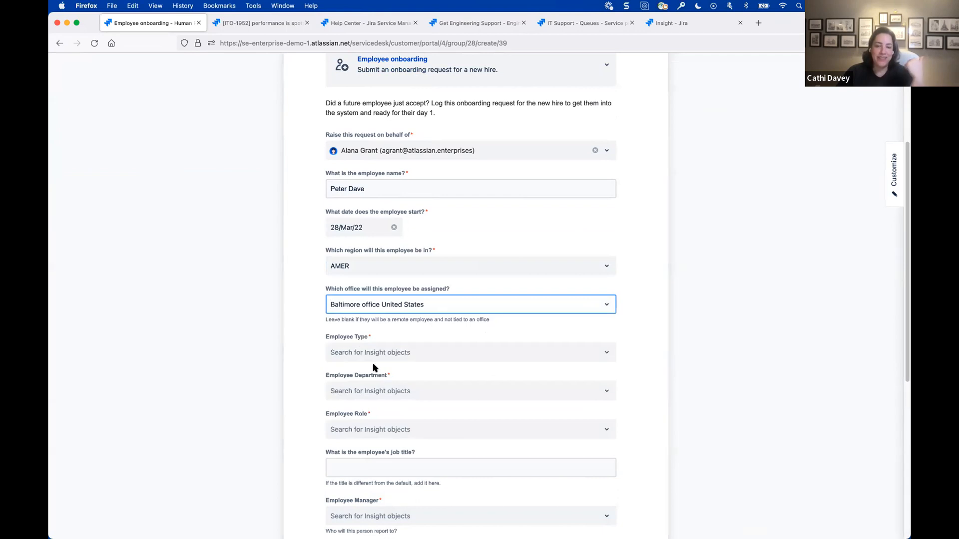
- Set the employee type to Employee Full-Time and the employee department to Solution Engineering
left_click(374, 366)
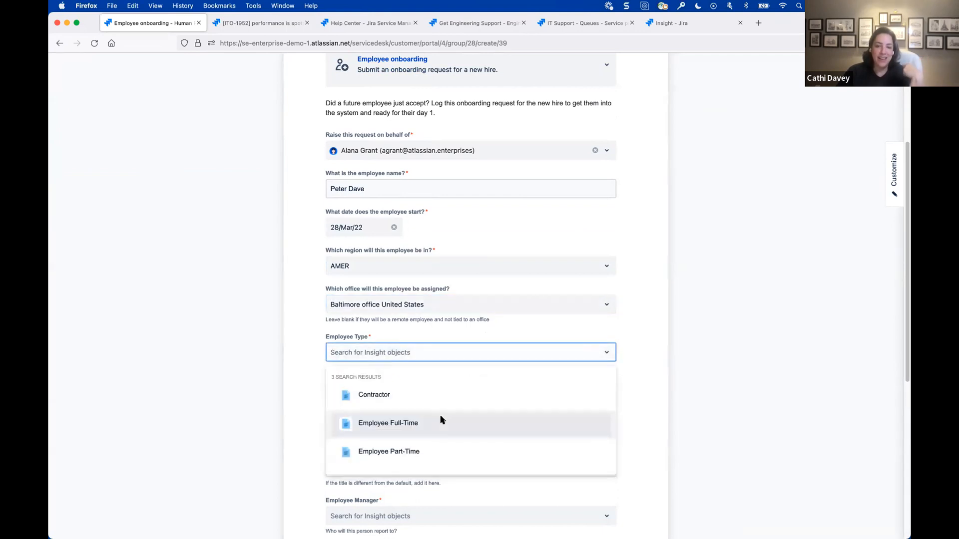
left_click(442, 419)
scroll(403, 321, "down", 3)
left_click(403, 310)
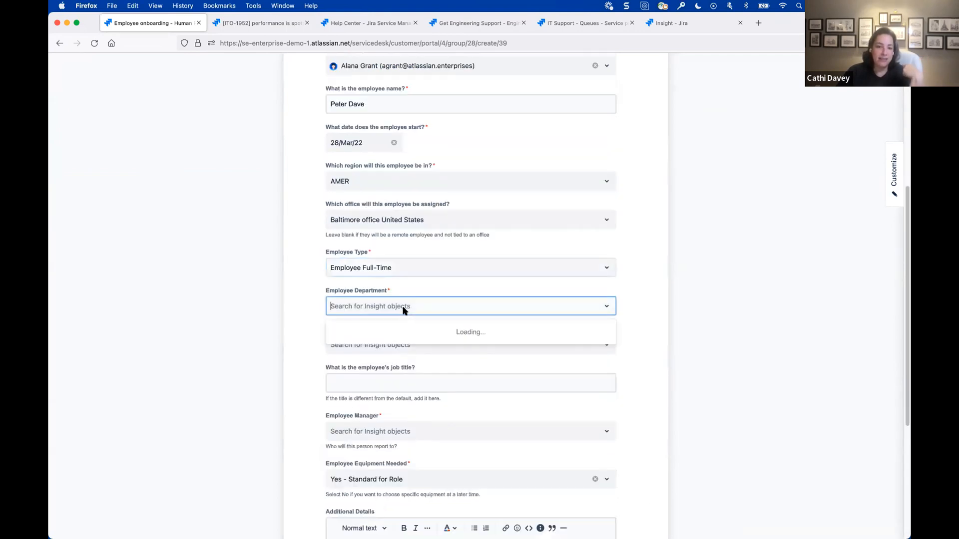
scroll(473, 394, "down", 2)
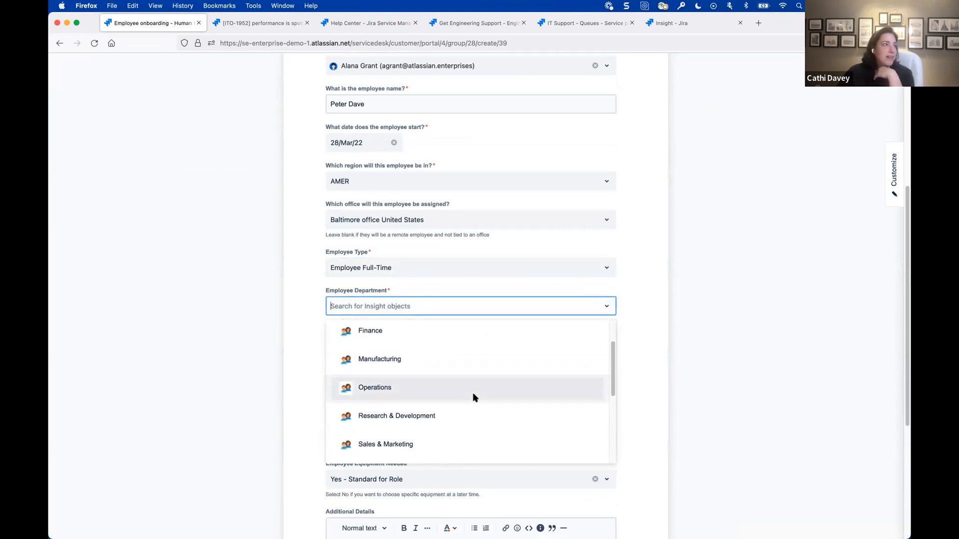
scroll(472, 393, "up", 2)
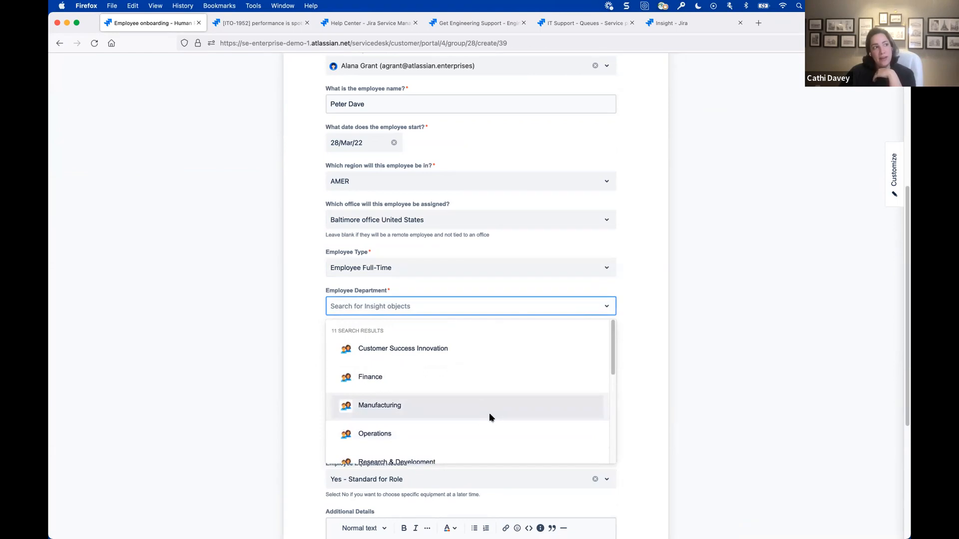
scroll(489, 418, "down", 3)
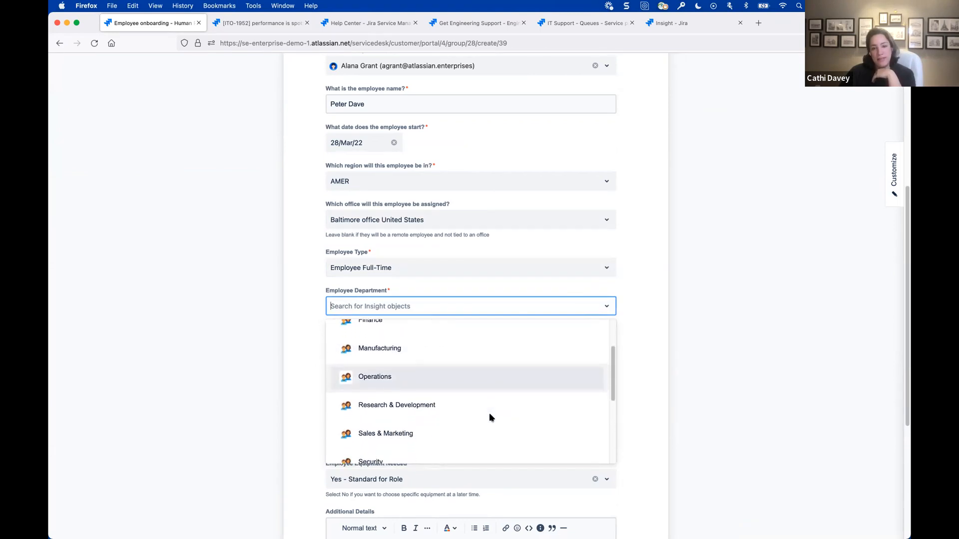
scroll(489, 418, "down", 2)
scroll(489, 417, "down", 2)
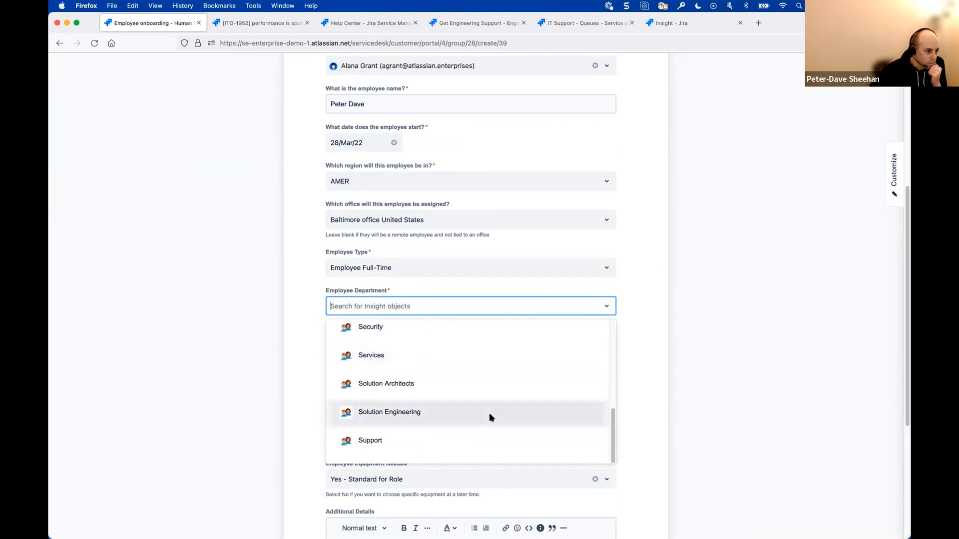
scroll(489, 418, "up", 4)
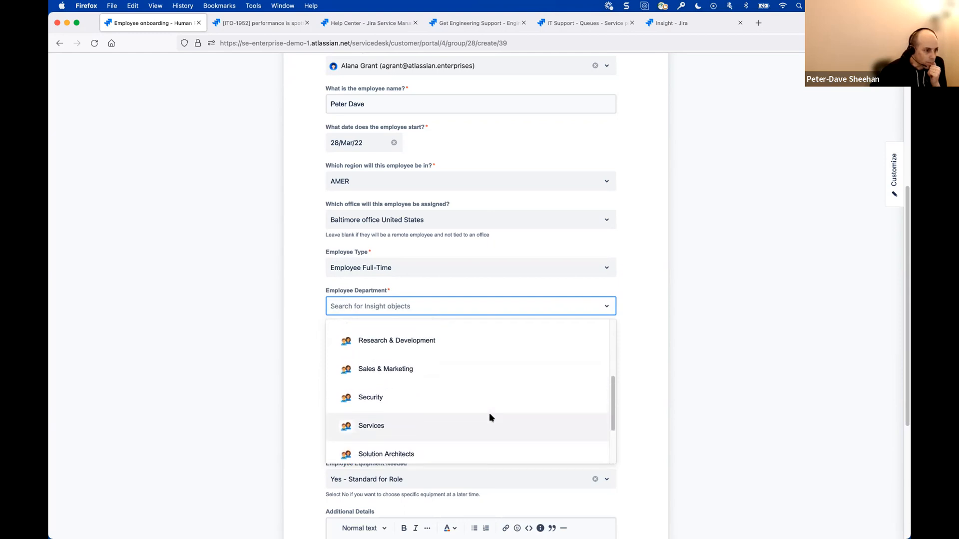
scroll(489, 417, "up", 3)
scroll(489, 417, "down", 4)
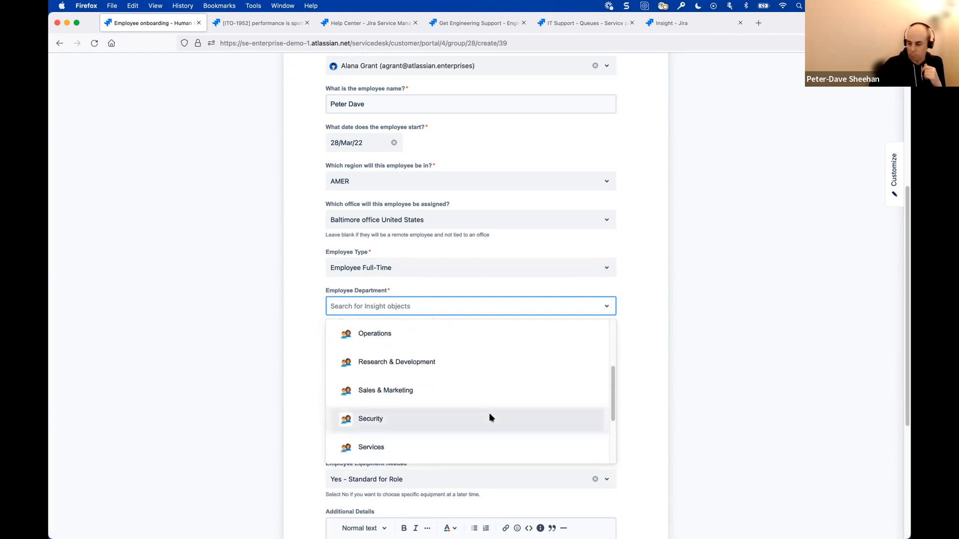
scroll(489, 417, "down", 3)
left_click(457, 413)
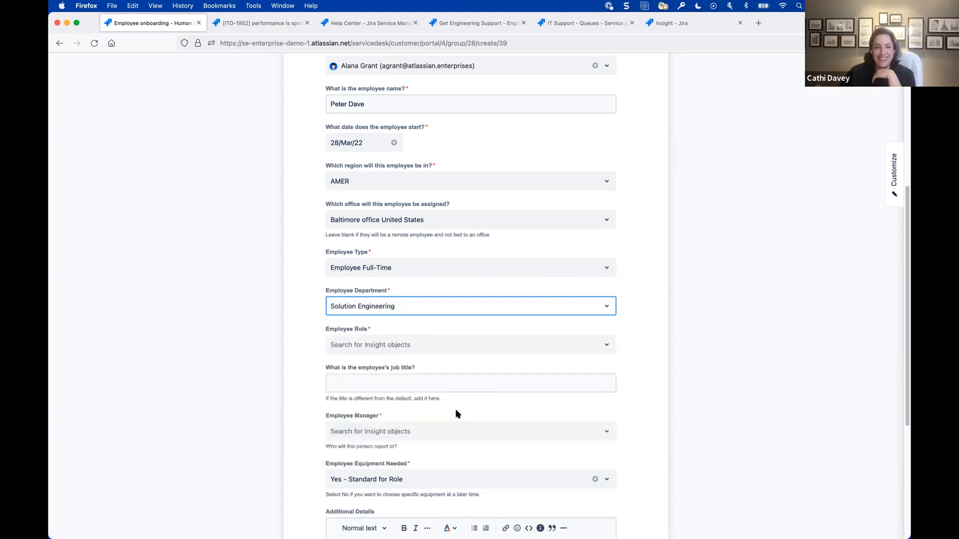
- Set the employee role to Specialist
left_click(417, 348)
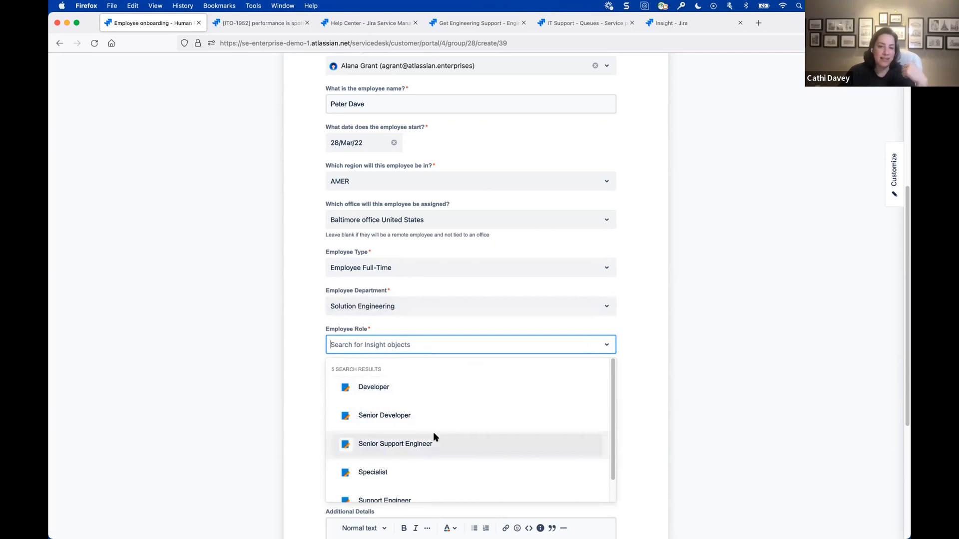
scroll(433, 436, "down", 1)
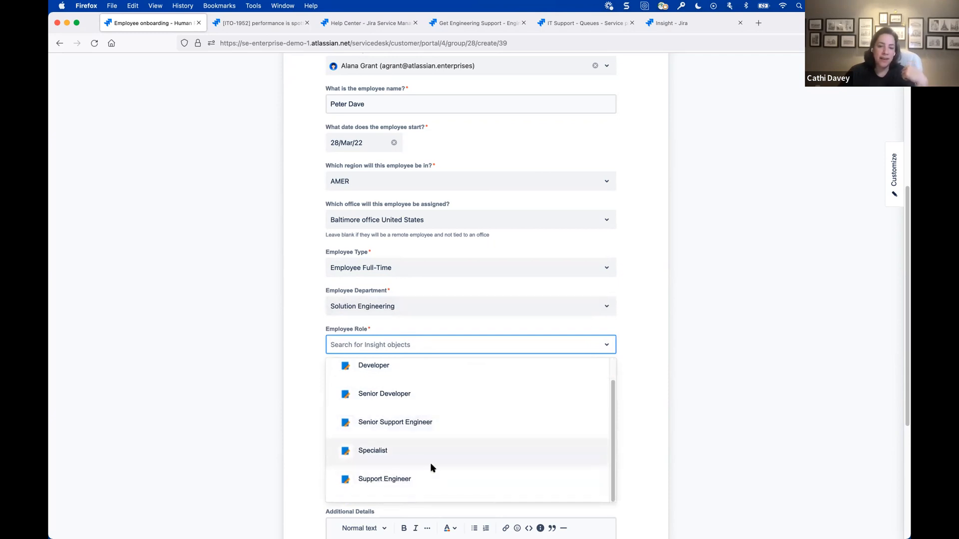
left_click(432, 459)
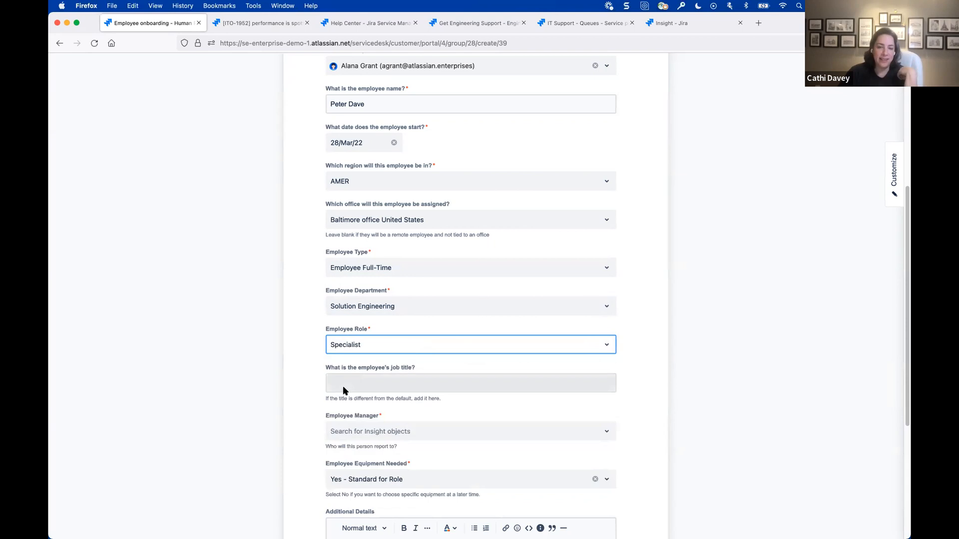
- Choose the requester, listed under Solution Engineering AMER, as the employee manager and submit the onboarding request
scroll(364, 387, "down", 5)
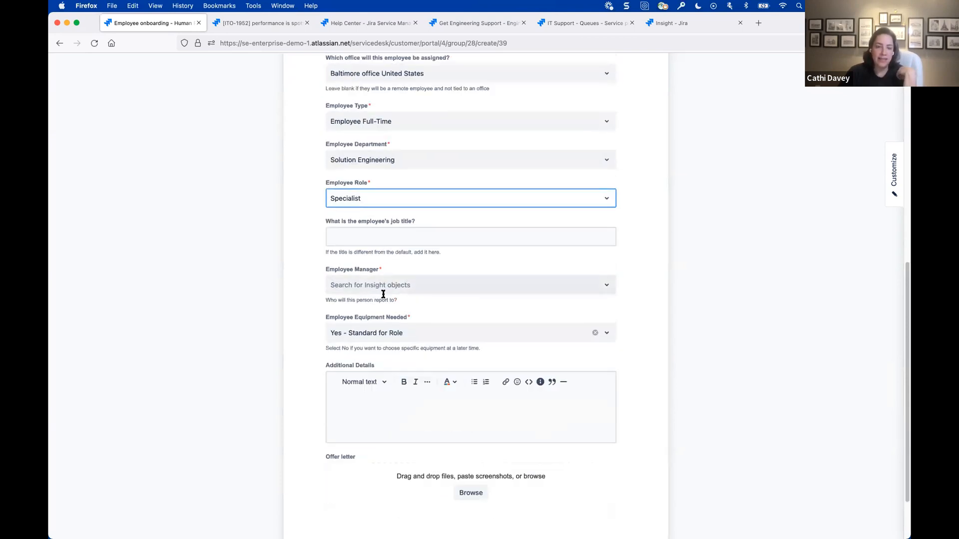
left_click(394, 294)
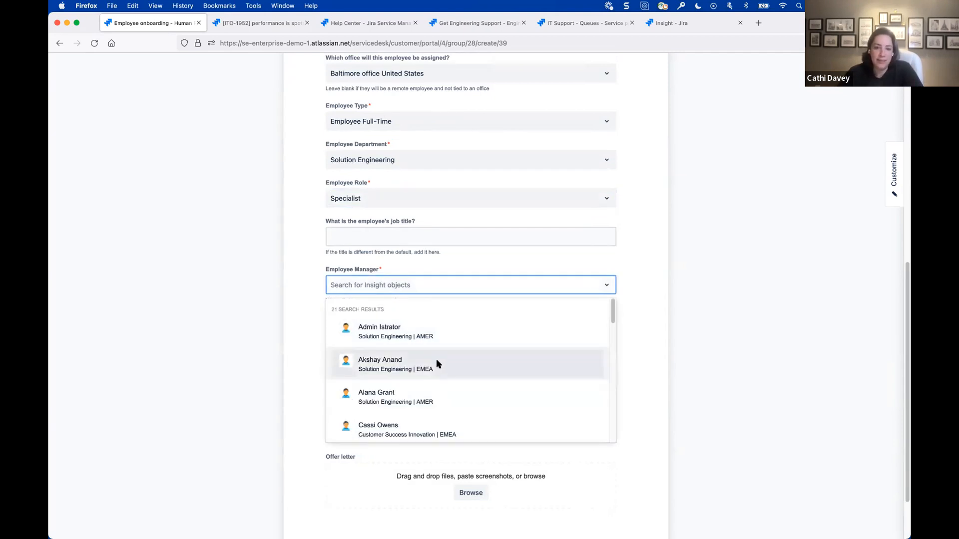
left_click(418, 388)
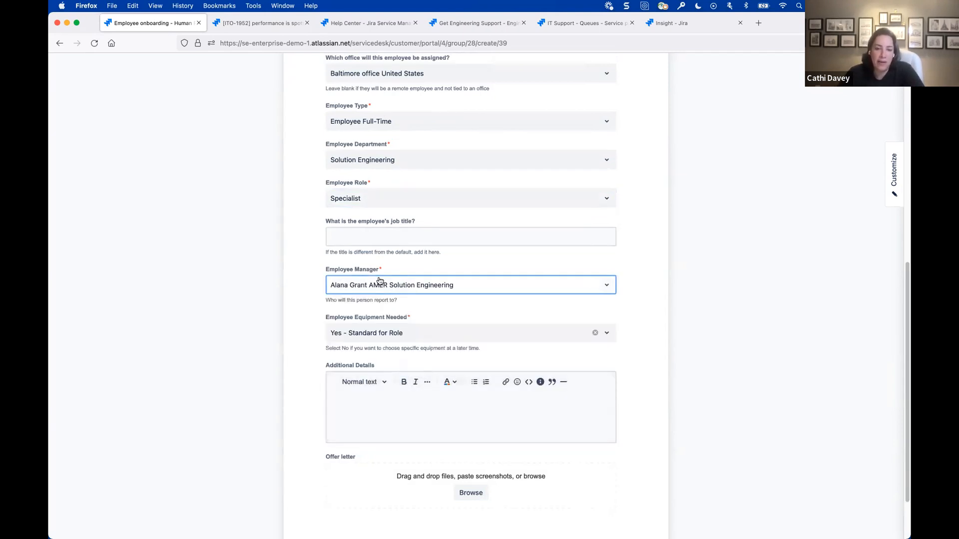
scroll(382, 414, "down", 3)
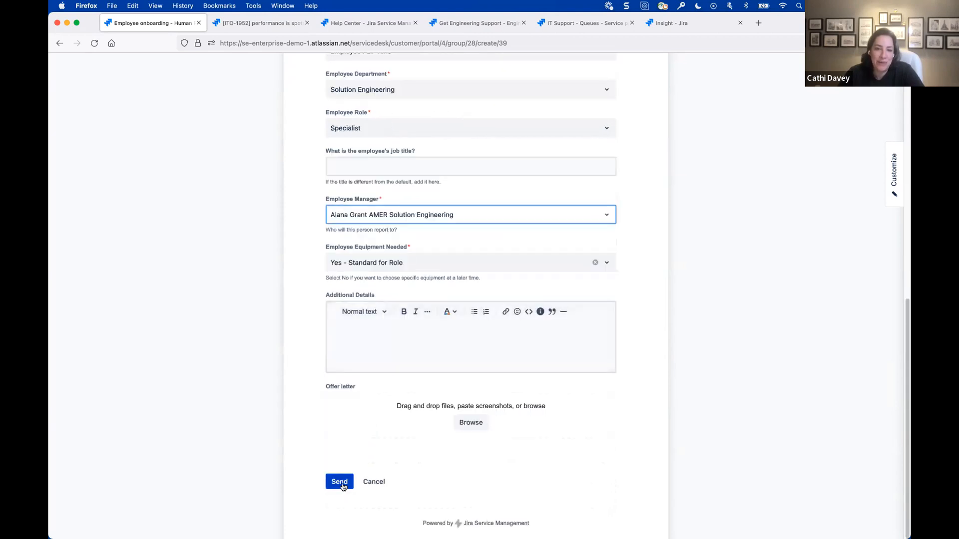
left_click(339, 482)
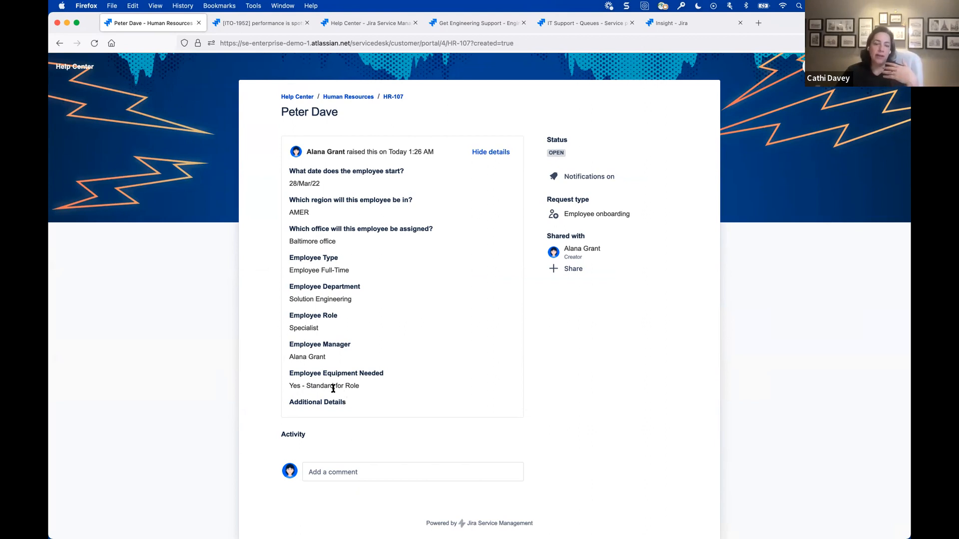
- Open the submitted onboarding ticket in its agent view in the Human Resources project and review the request fields
left_click(393, 97, "super")
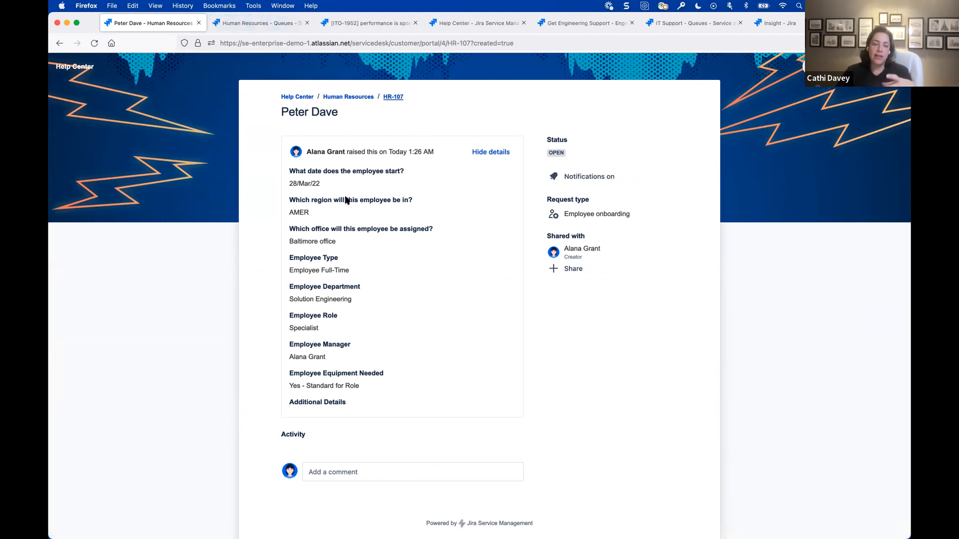
left_click(254, 25)
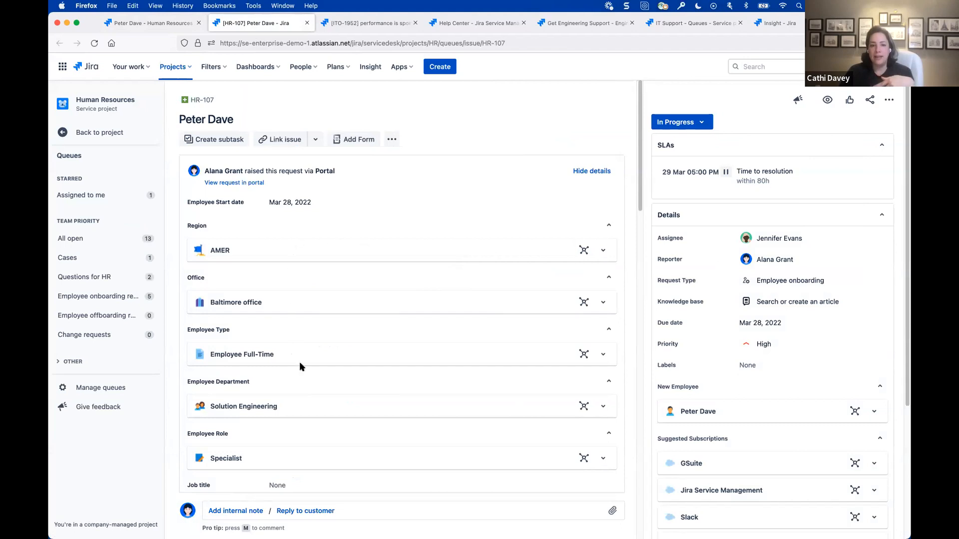
scroll(339, 423, "down", 1)
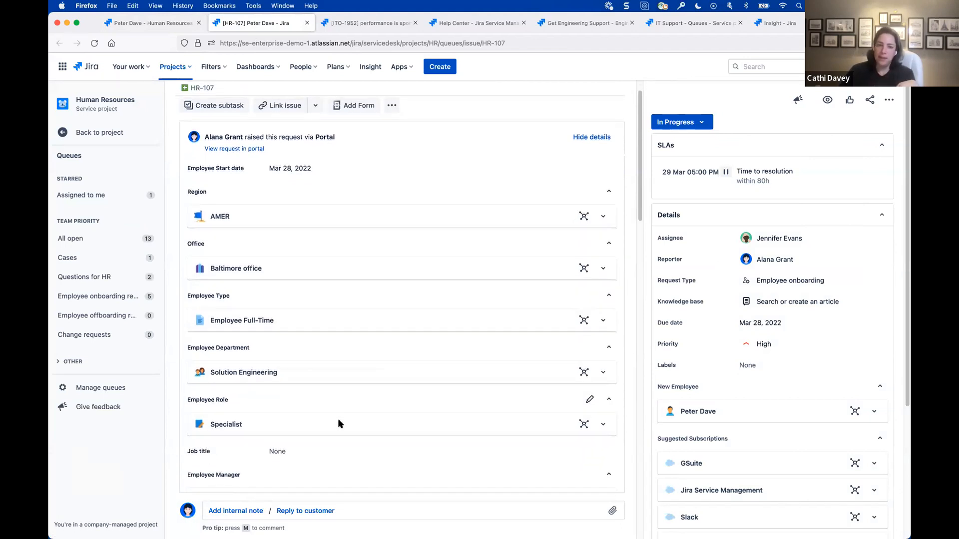
scroll(338, 423, "down", 1)
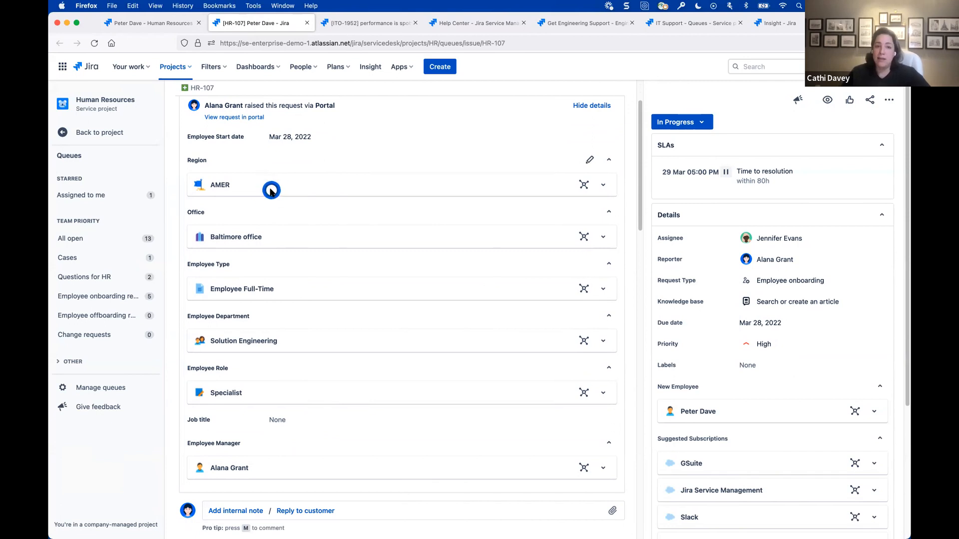
- Inspect the details of the Baltimore office and Solution Engineering department objects on the ticket, collapsing each one again
left_click(604, 238)
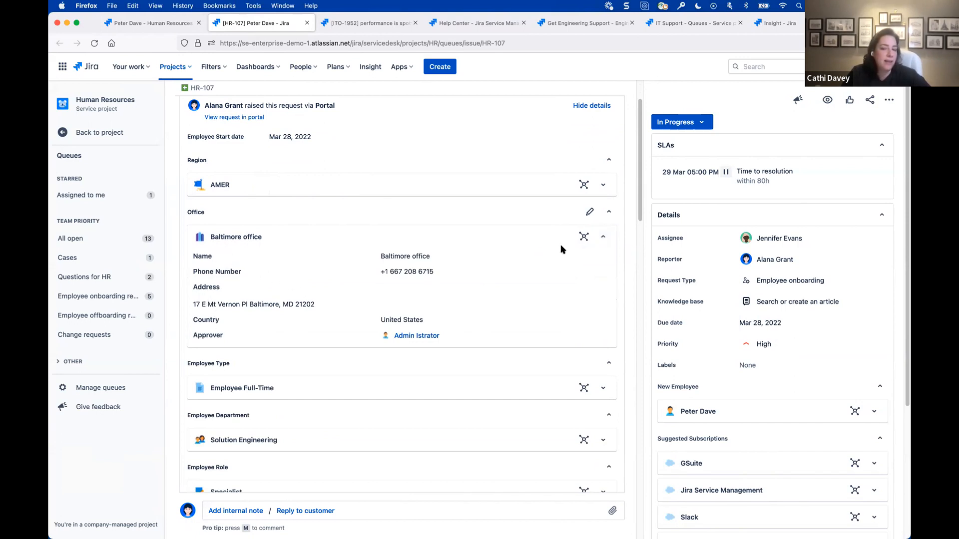
left_click(586, 239)
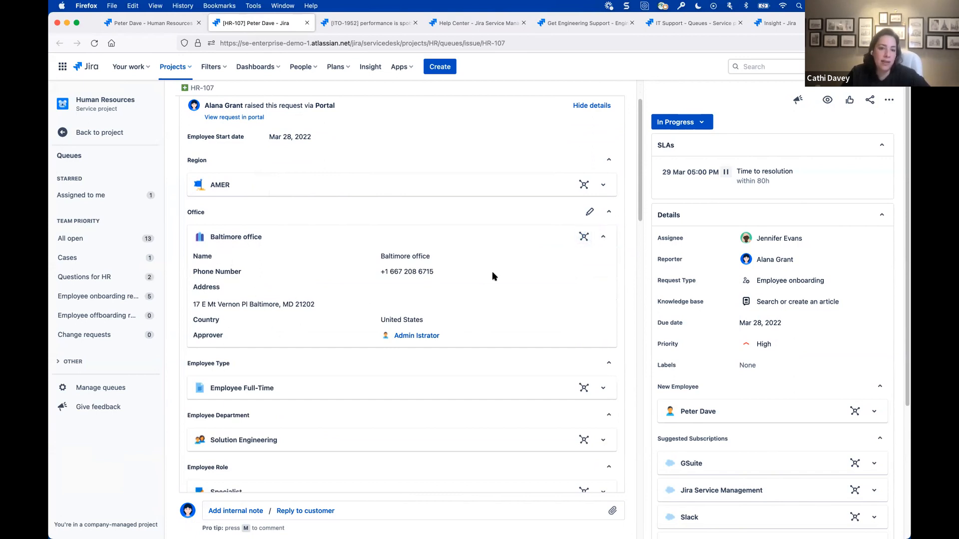
left_click(603, 237)
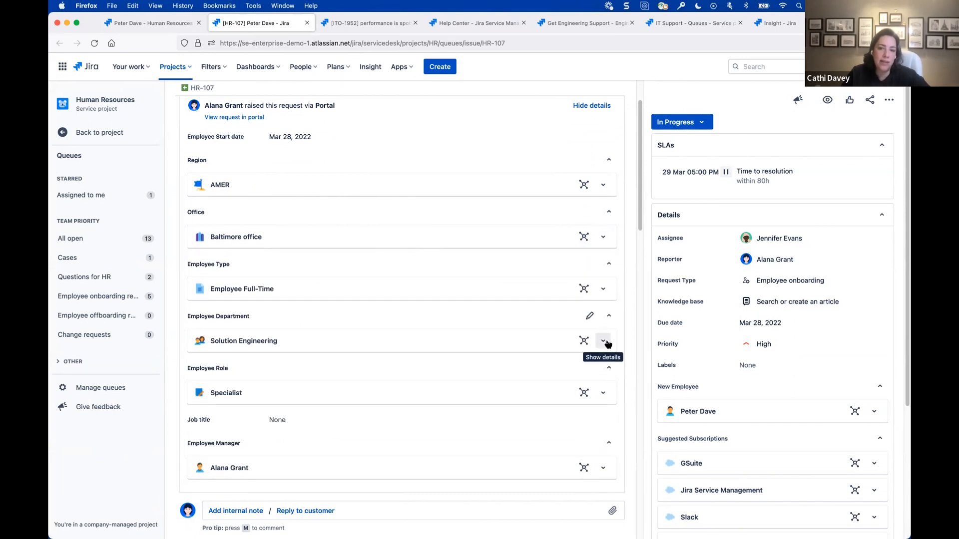
left_click(603, 341)
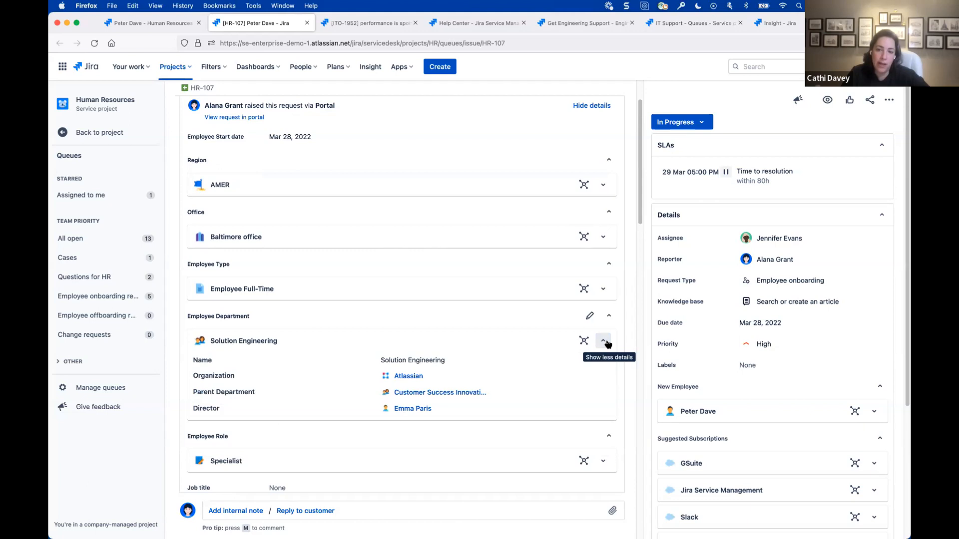
left_click(603, 341)
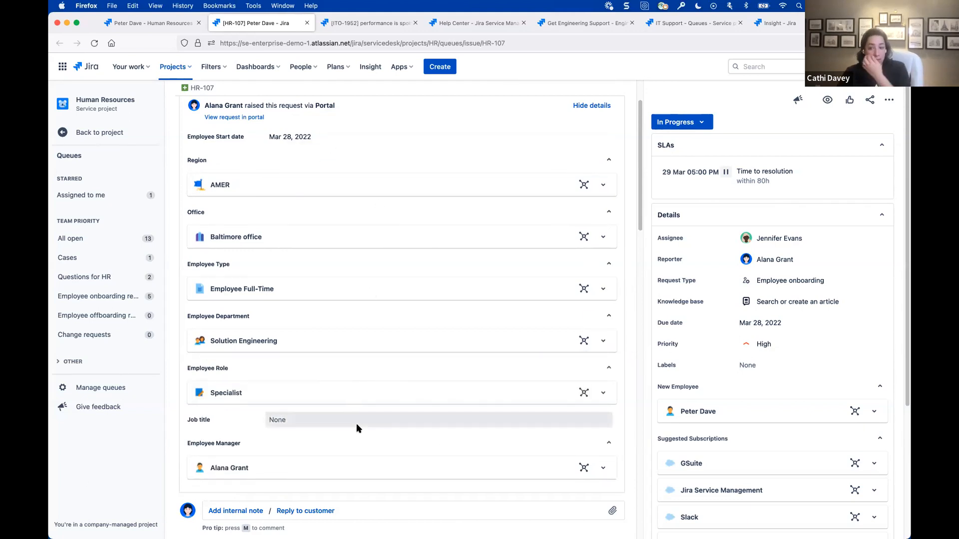
- Expand the New Employee object in the ticket details and review its attributes and the suggested subscriptions
scroll(355, 423, "down", 1)
scroll(752, 438, "down", 5)
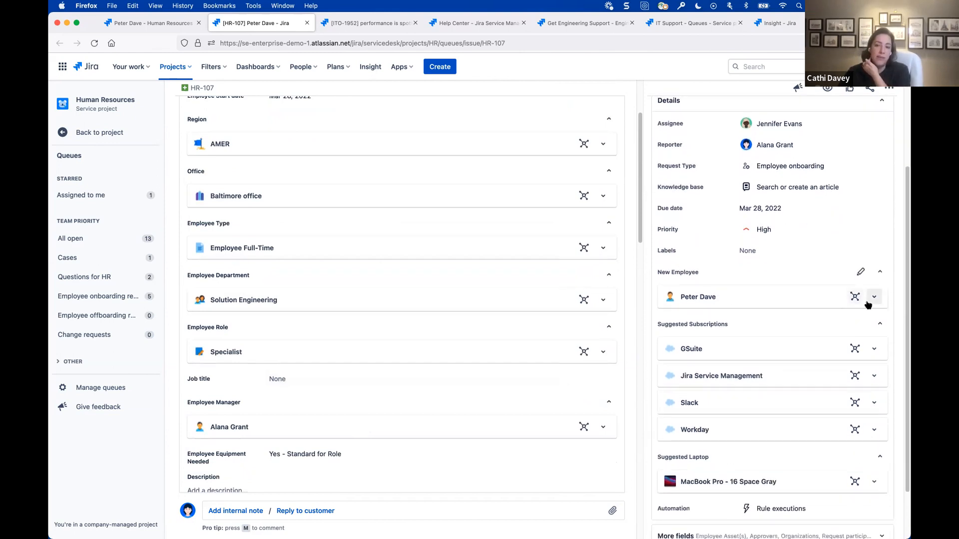
left_click(874, 297)
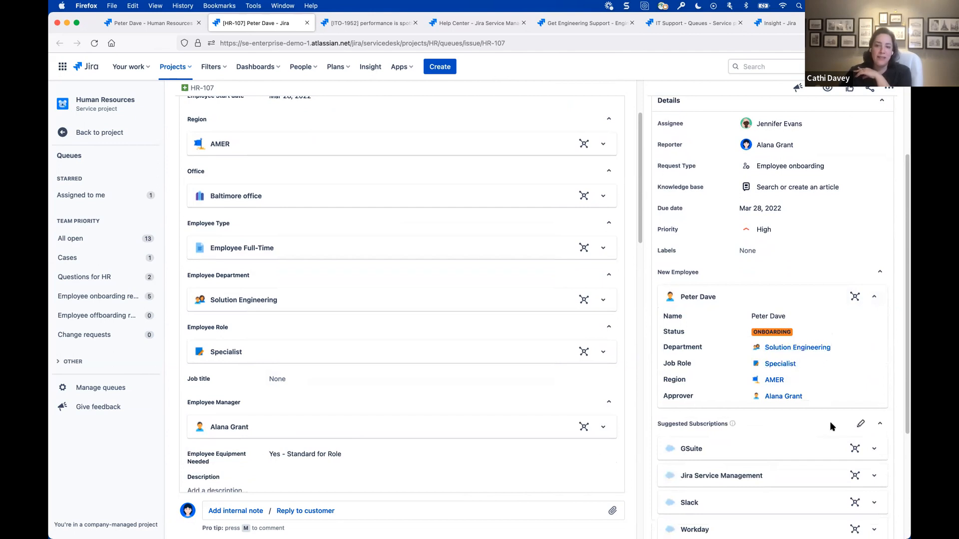
scroll(829, 422, "down", 3)
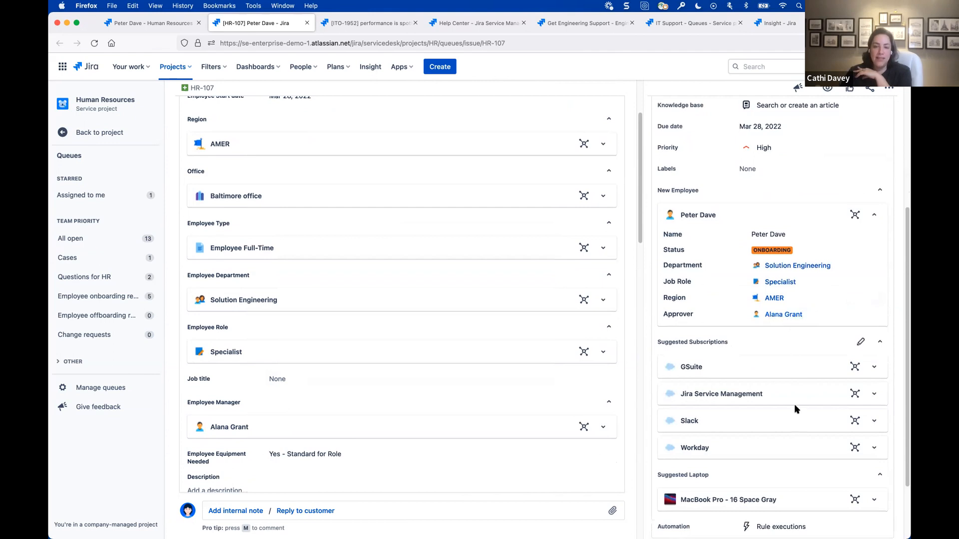
- Expand the suggested laptop MacBook Pro - 16 Space Gray and review its target roles and specifications
scroll(795, 405, "down", 2)
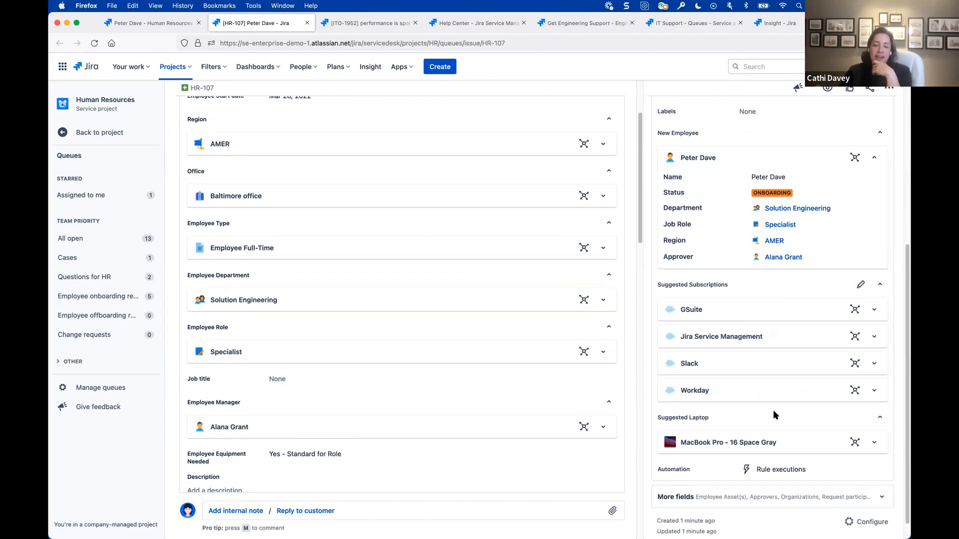
scroll(713, 439, "down", 1)
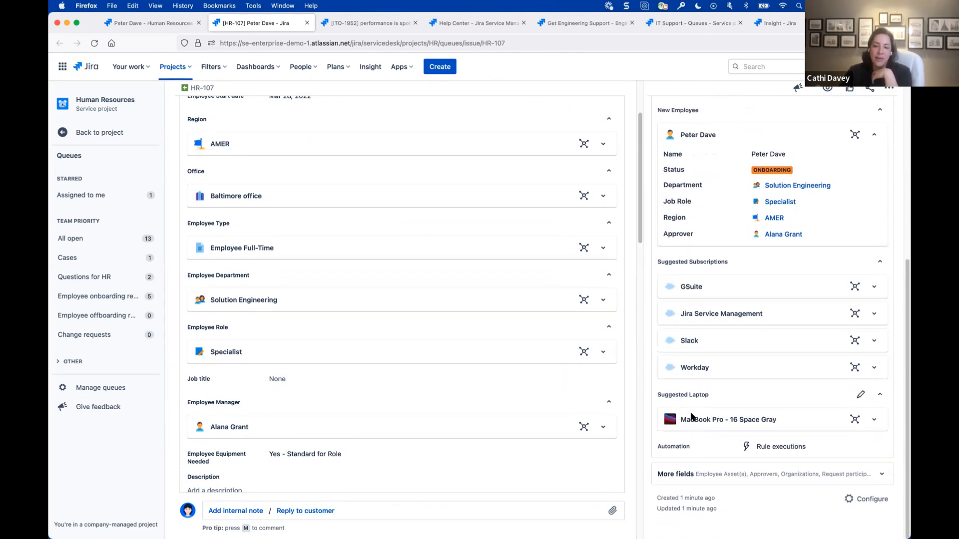
left_click(874, 420)
scroll(803, 418, "down", 4)
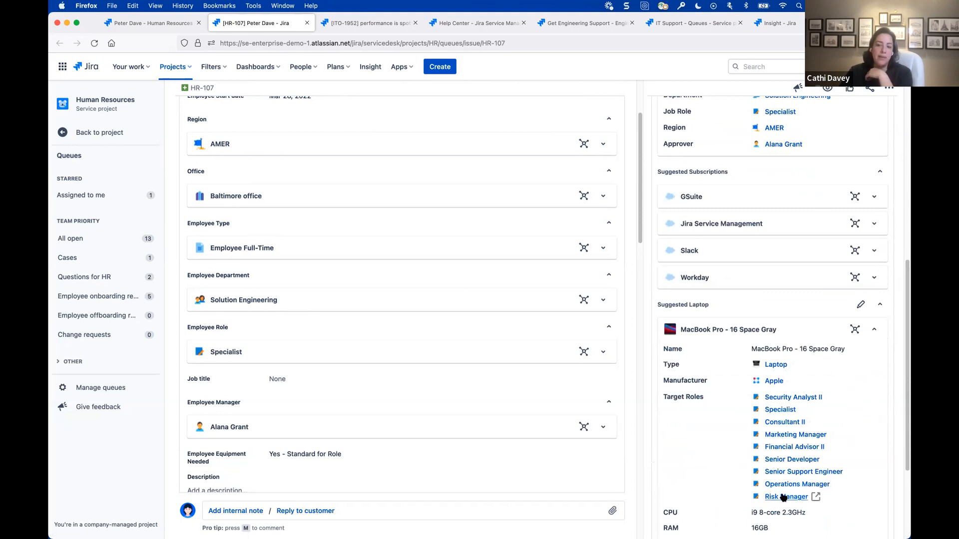
- Collapse the suggested laptop and expand the Specialist object under Employee Role to review its access policy
left_click(872, 330)
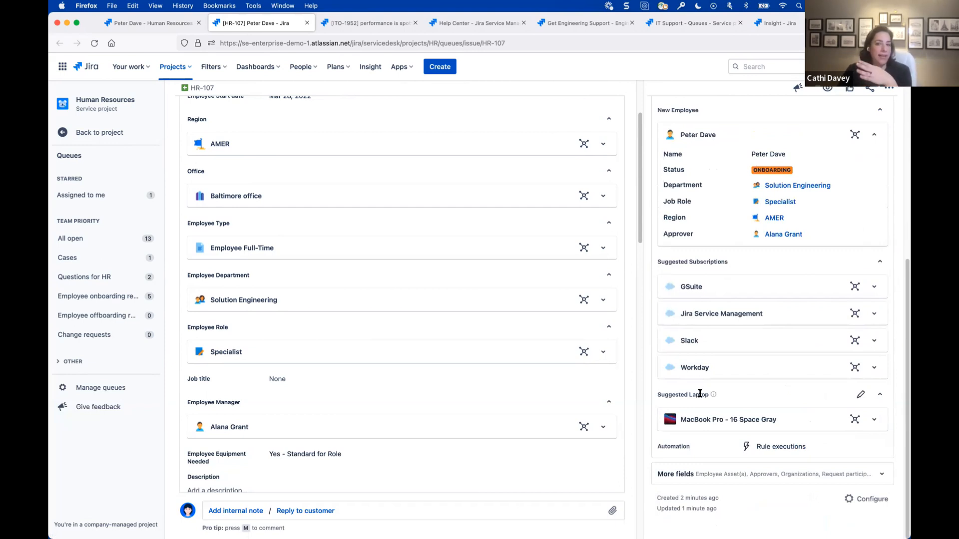
left_click(604, 352)
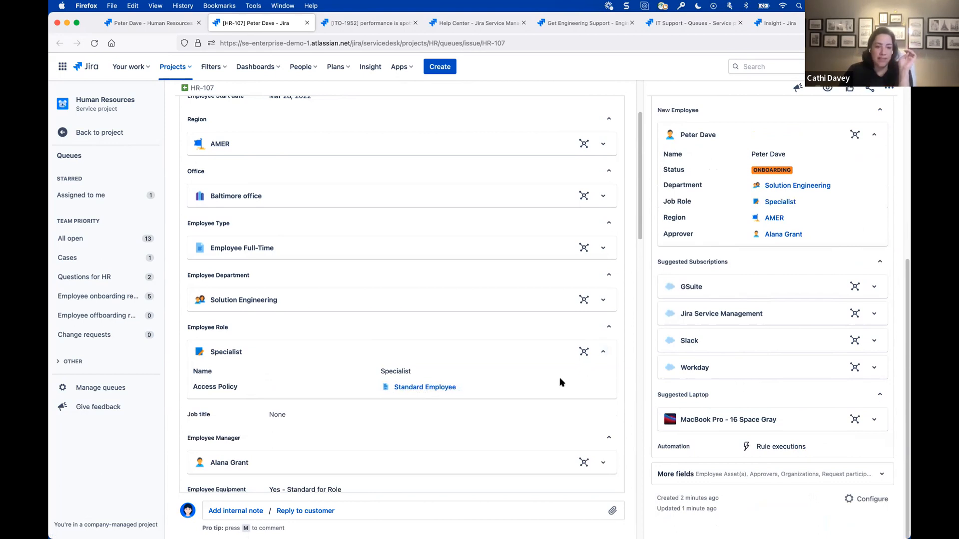
- Open the linked equipment and access issue ITS-1498 and review its MacBook Pro - 16 Space Gray specifications and cloud subscriptions
scroll(560, 383, "down", 10)
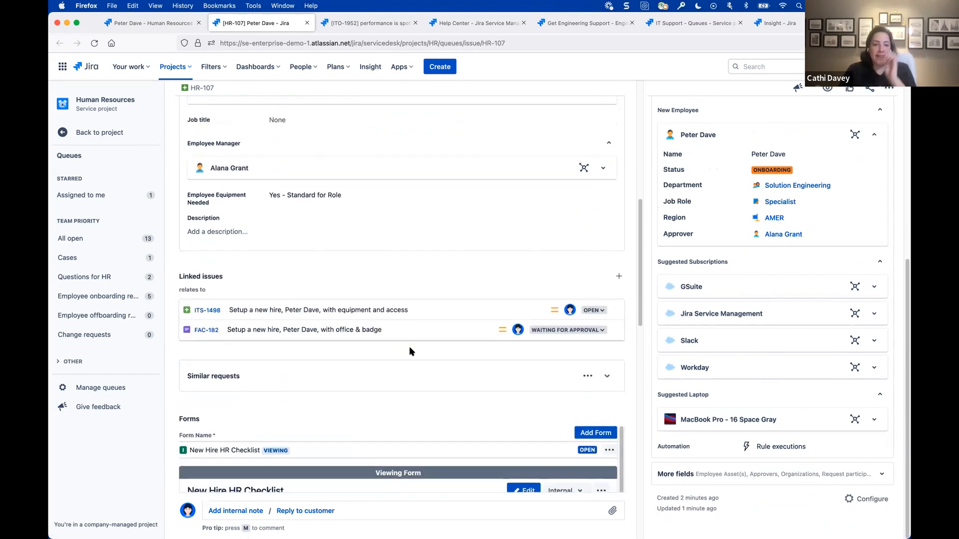
left_click(207, 311)
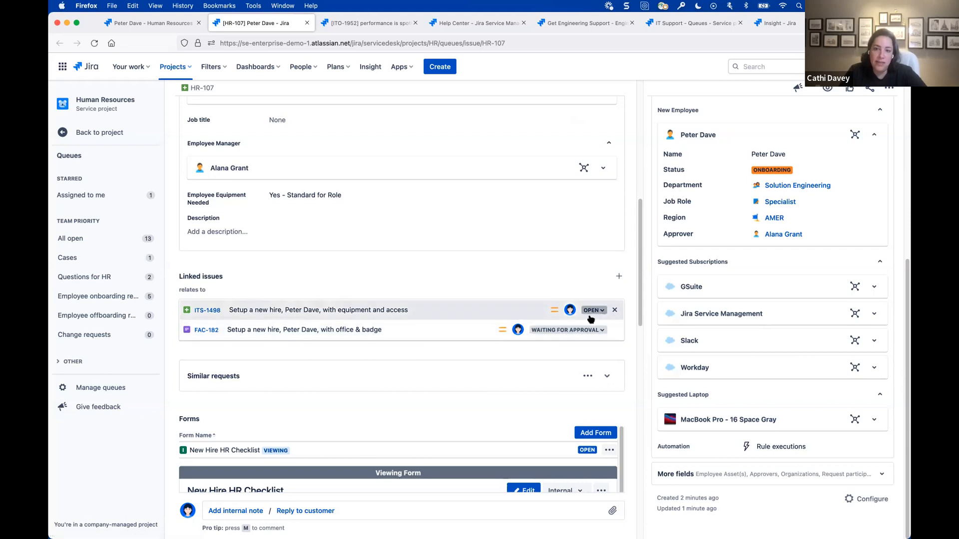
left_click(207, 310)
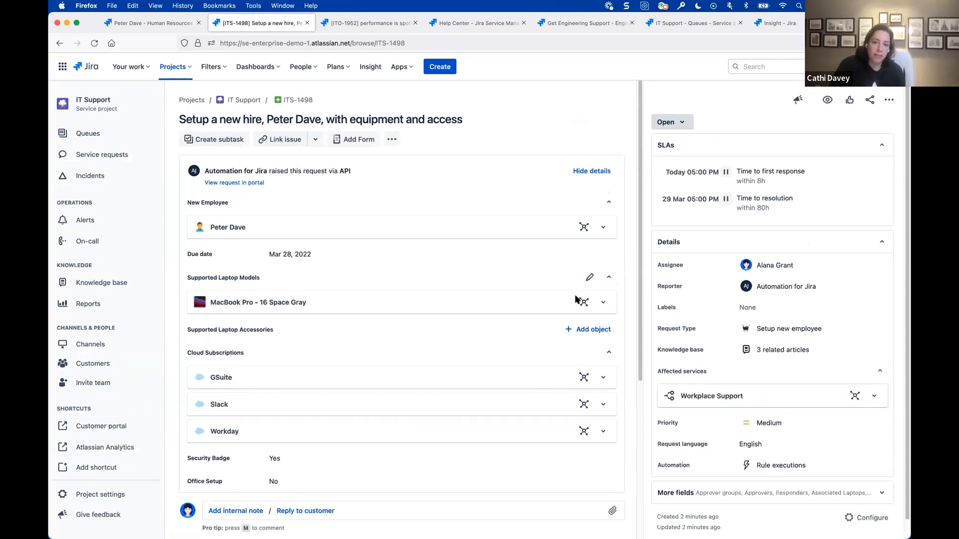
left_click(603, 304)
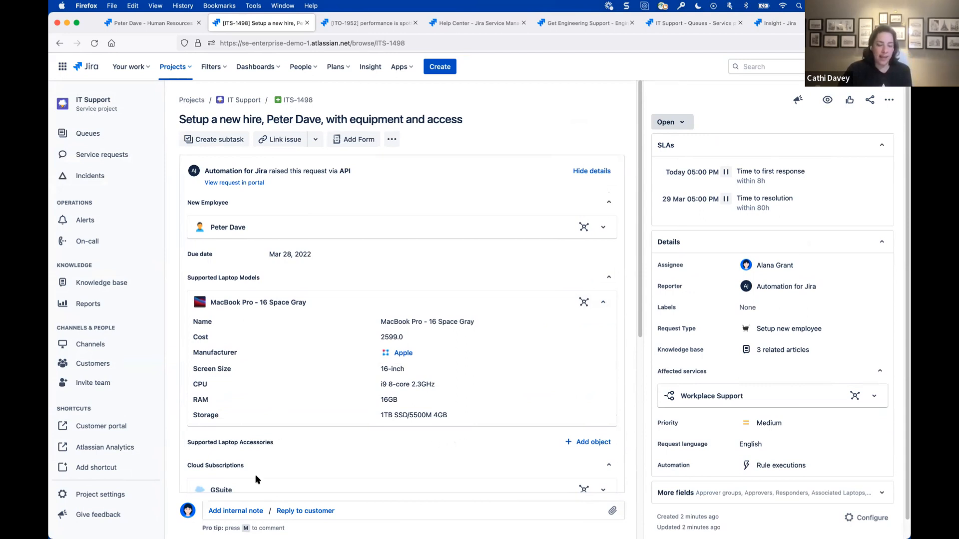
scroll(304, 484, "down", 2)
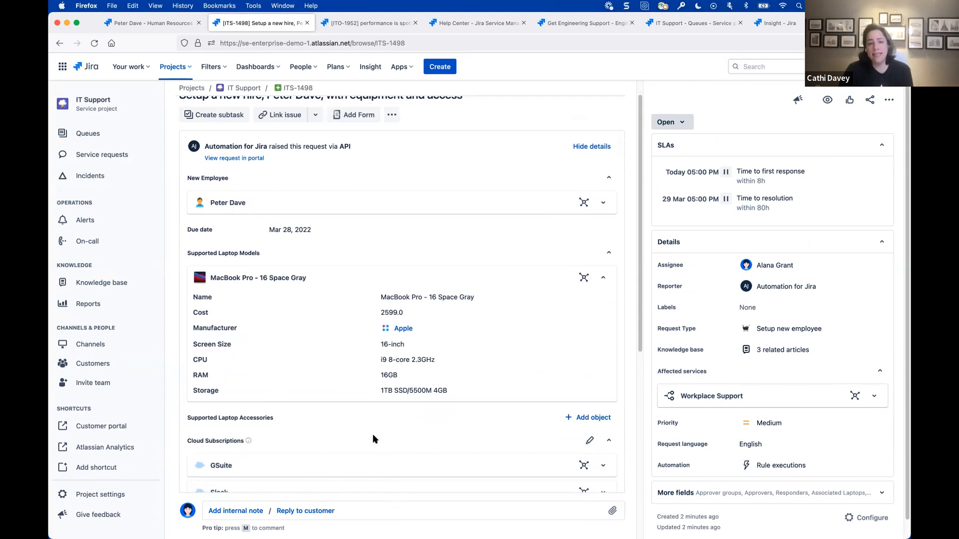
scroll(359, 432, "up", 2)
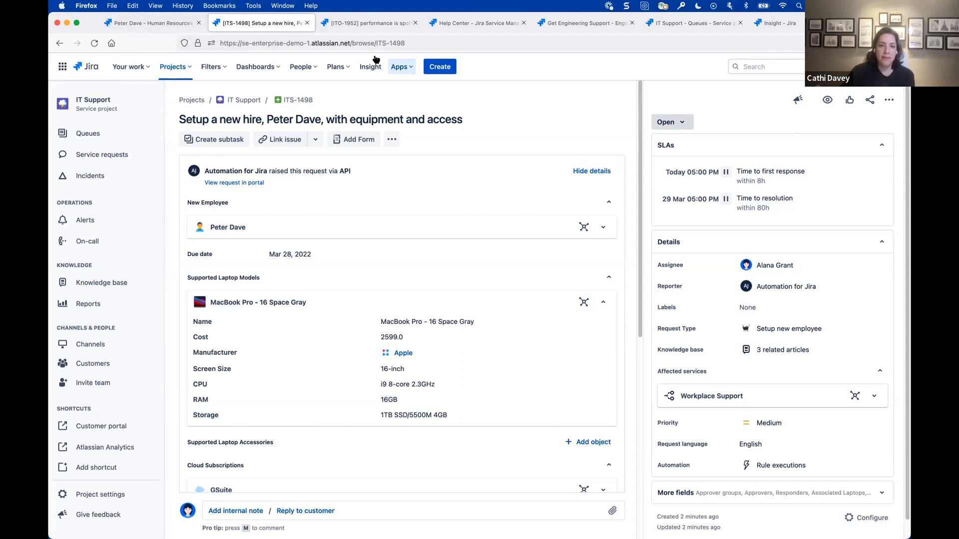
- Open the Engineering Support schema in Insight and review the Data Science and Global Security team objects, including Global Security's main project key
left_click(604, 26)
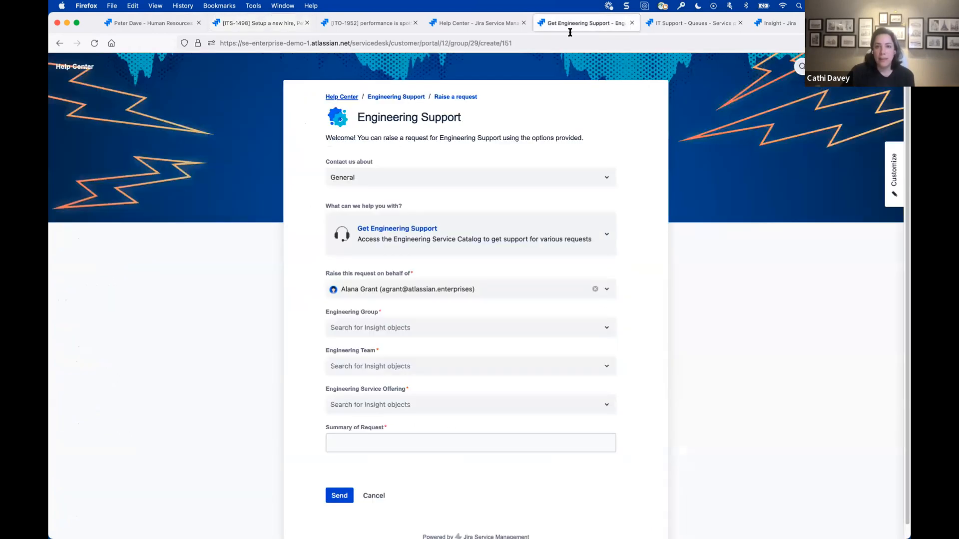
left_click(767, 26)
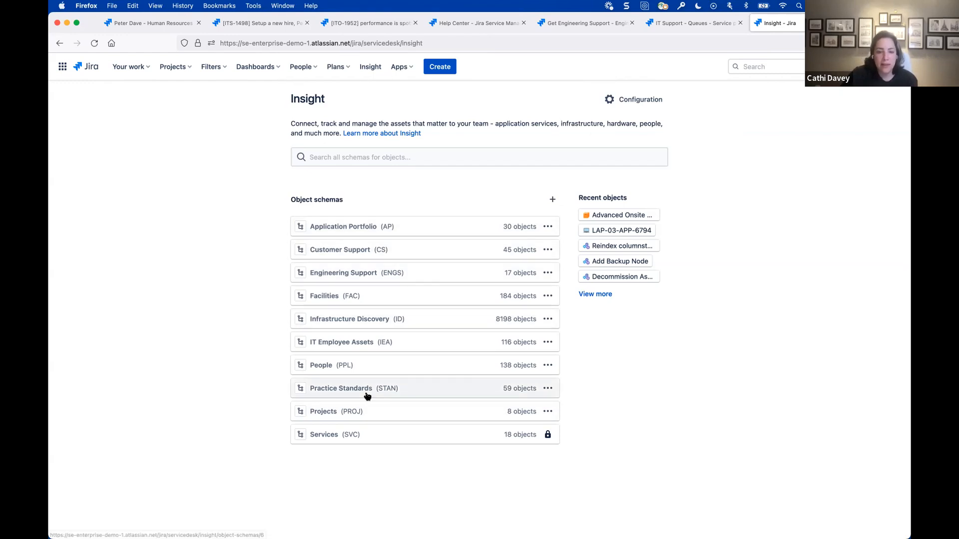
left_click(347, 275)
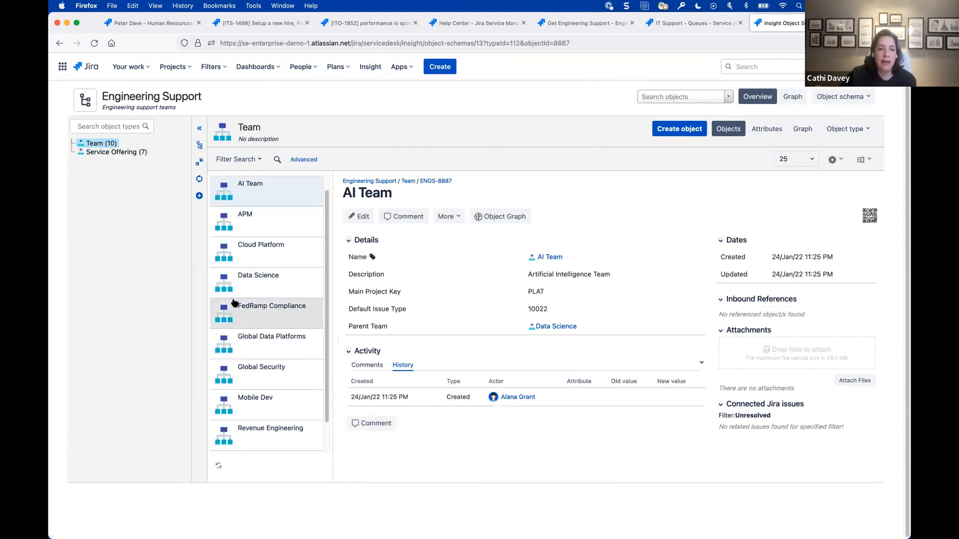
left_click(256, 284)
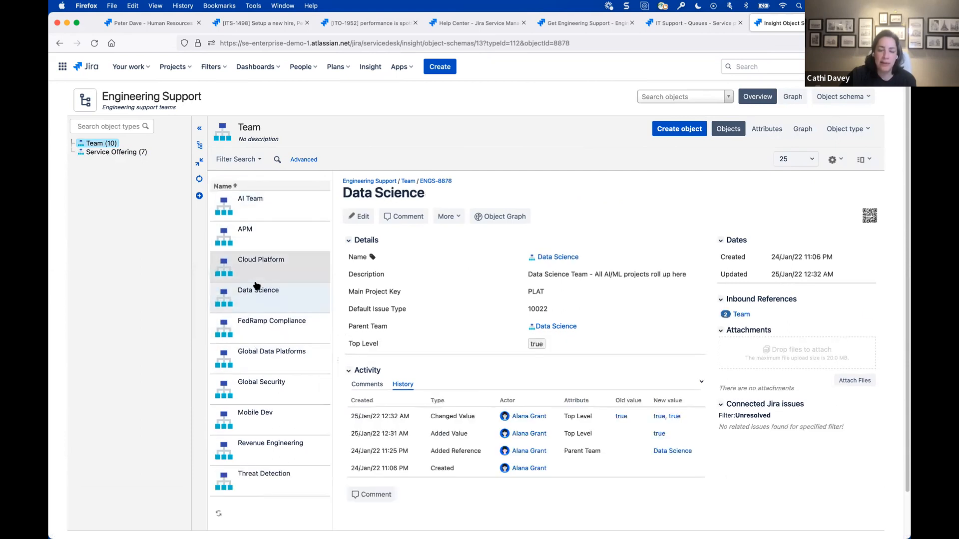
left_click(269, 395)
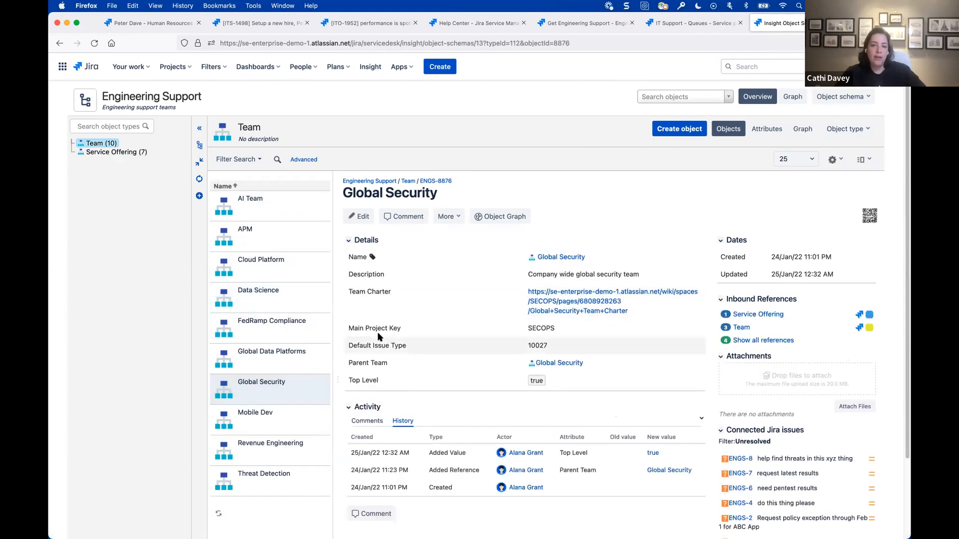
left_click(541, 330)
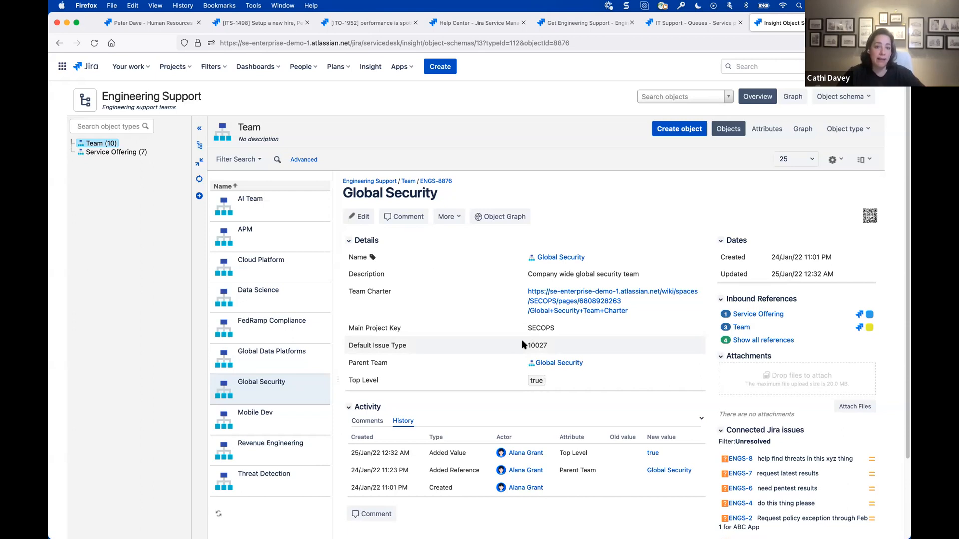
- Go from the help center to the Engineering Support portal and open the Get Engineering Support form in the General group
left_click(156, 24)
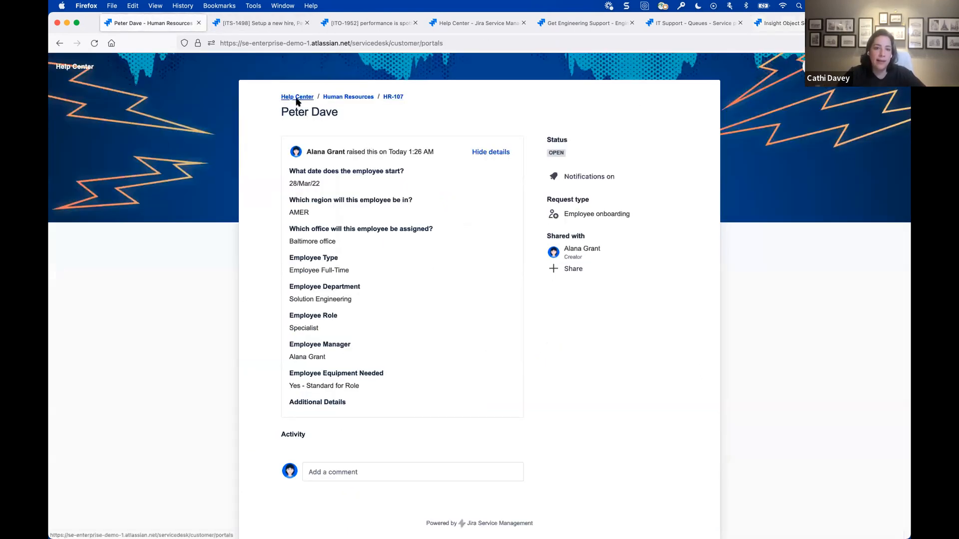
left_click(295, 100)
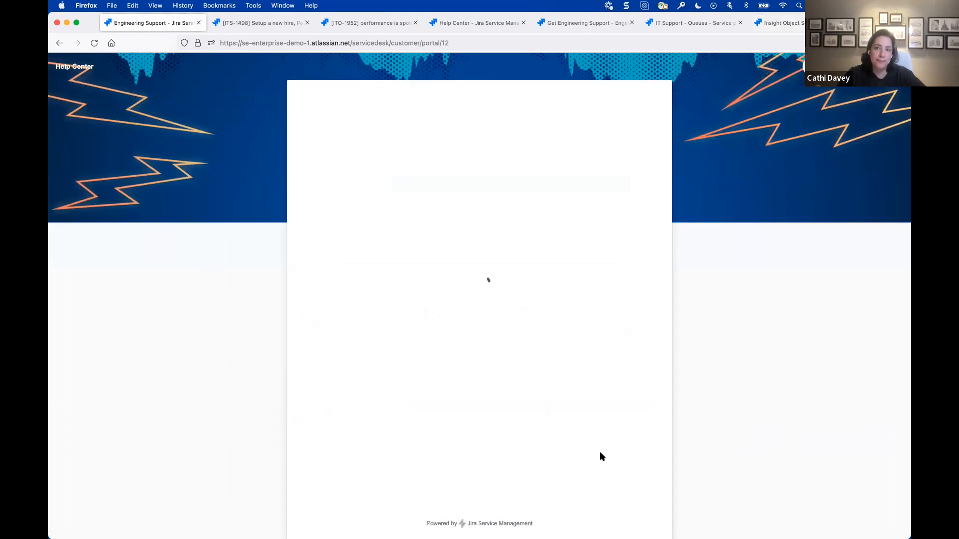
left_click(391, 280)
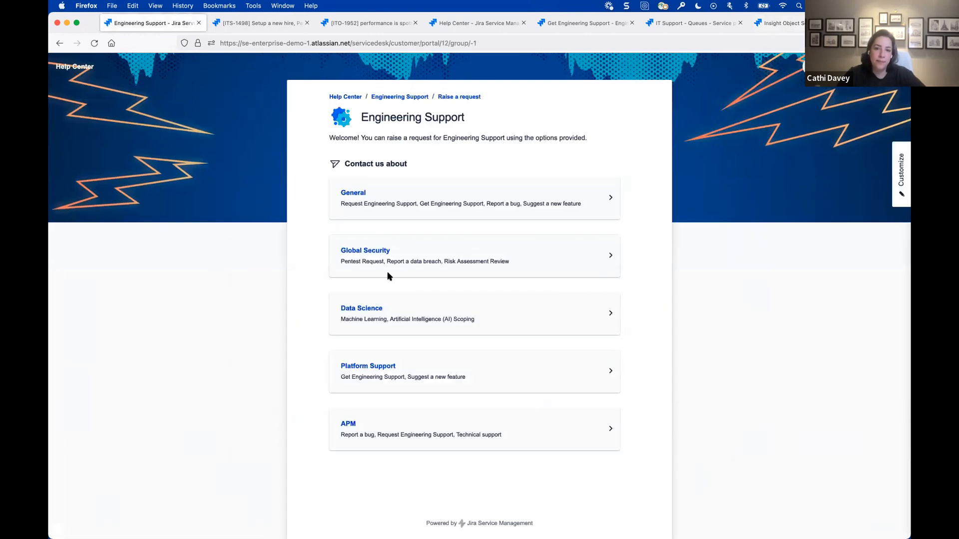
left_click(385, 205)
left_click(402, 273)
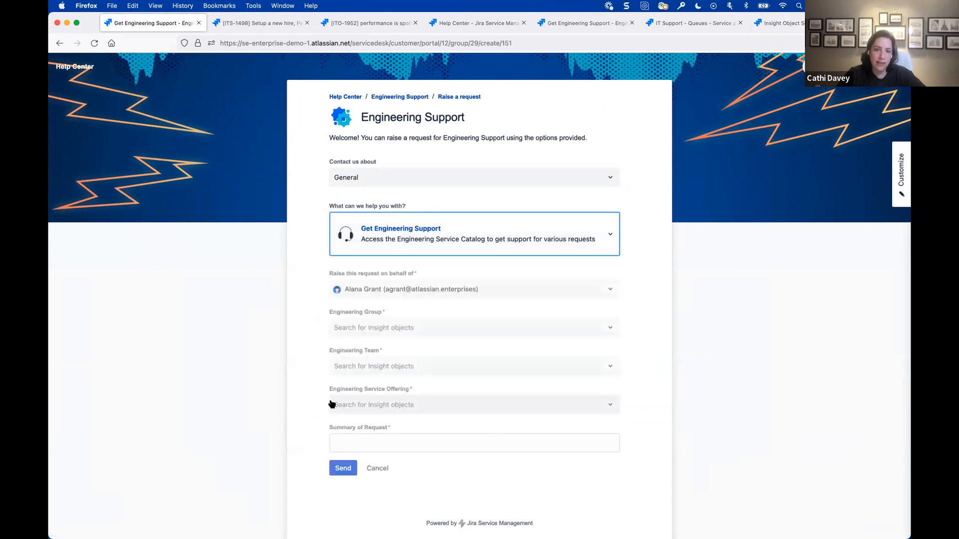
- Set the request's Engineering Group to Global Security and its Engineering Team to Threat Detection
left_click(460, 332)
scroll(470, 411, "down", 1)
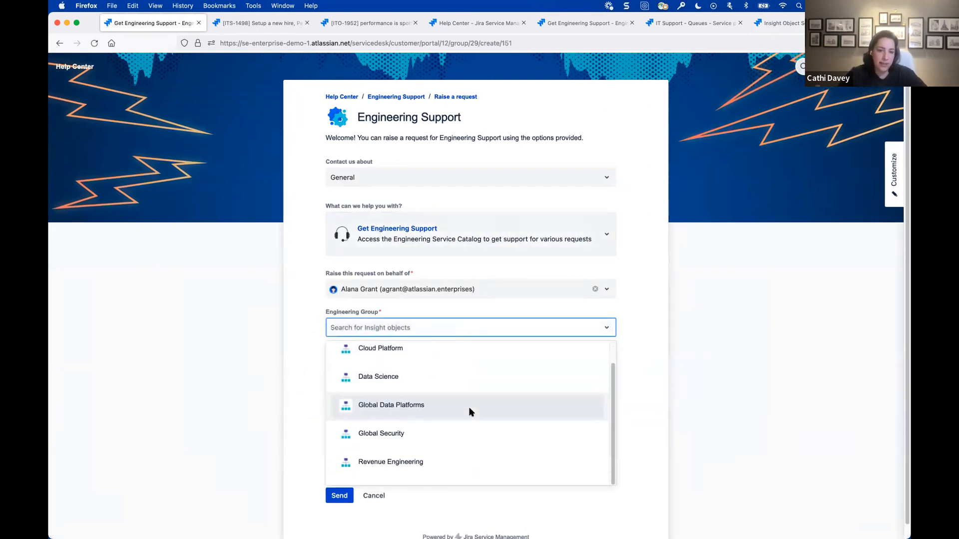
left_click(460, 433)
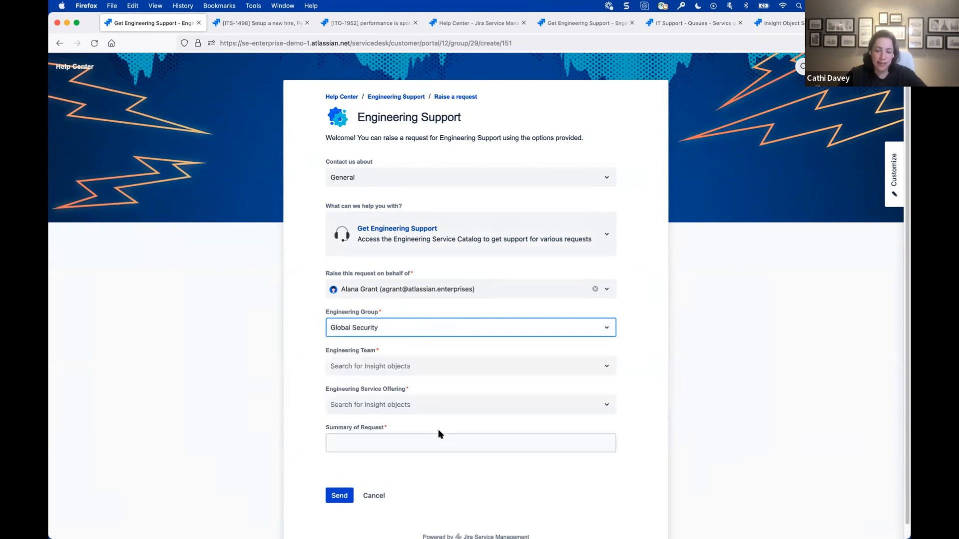
left_click(418, 366)
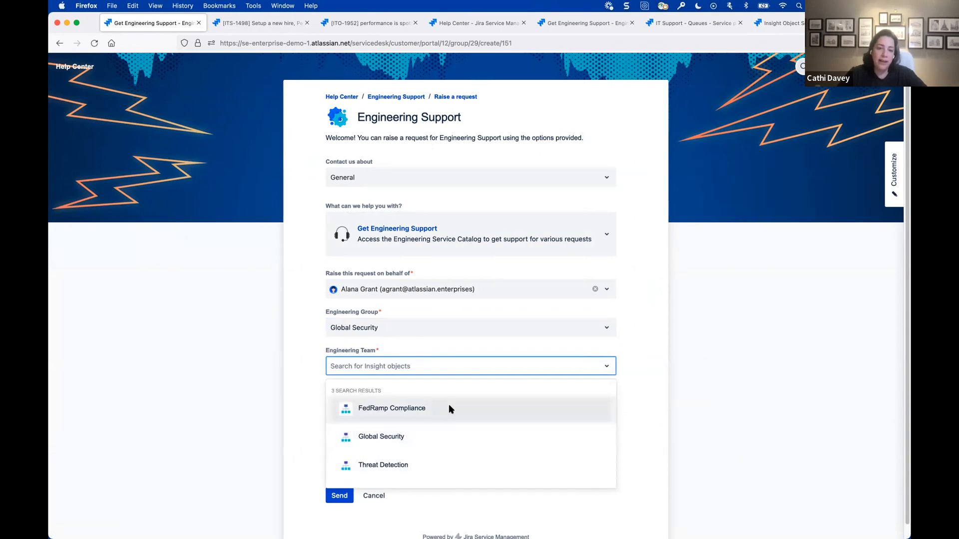
left_click(439, 468)
- Choose Pentest as the Engineering Service Offering
scroll(427, 457, "down", 1)
left_click(401, 395)
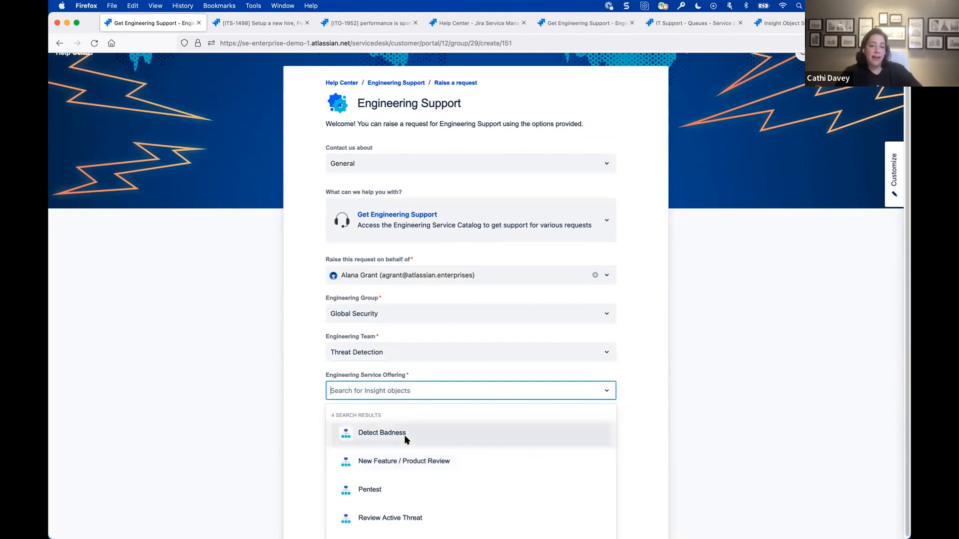
left_click(439, 479)
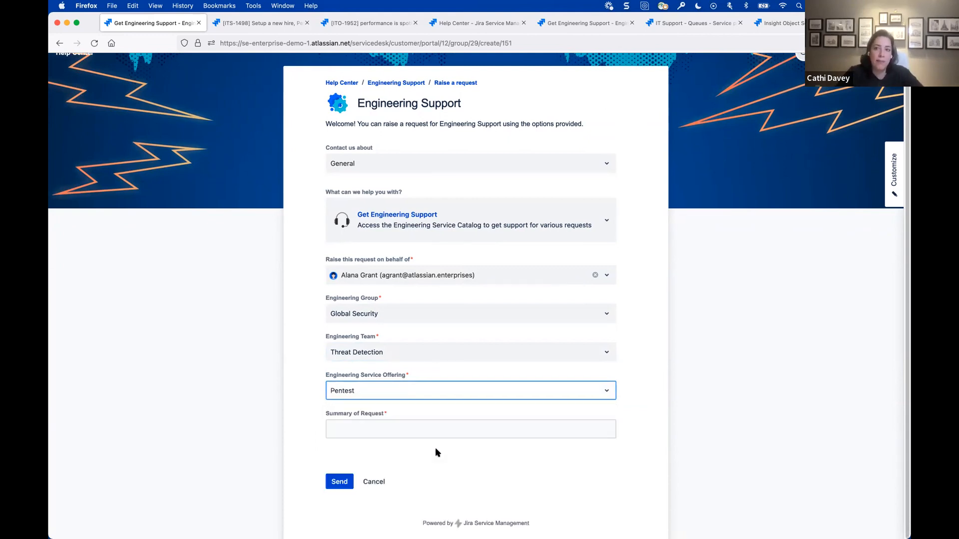
- Examine Global Security's parent team in the Insight schema and open the Service Offering object type
left_click(777, 26)
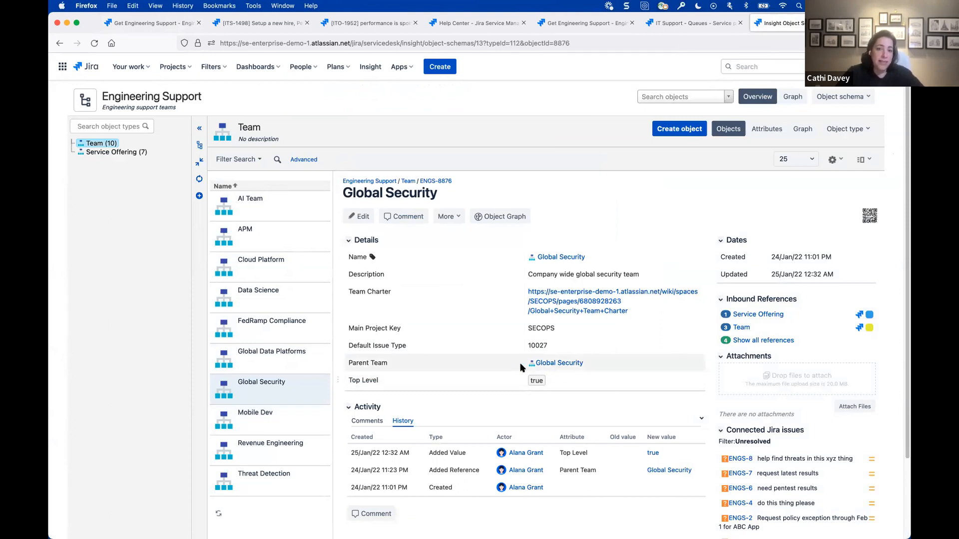
left_click(567, 367)
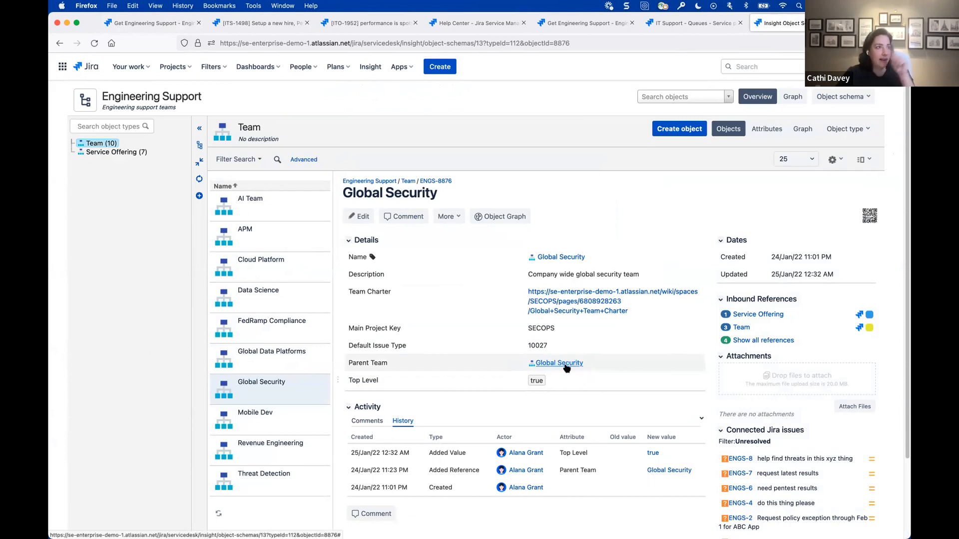
left_click(132, 154)
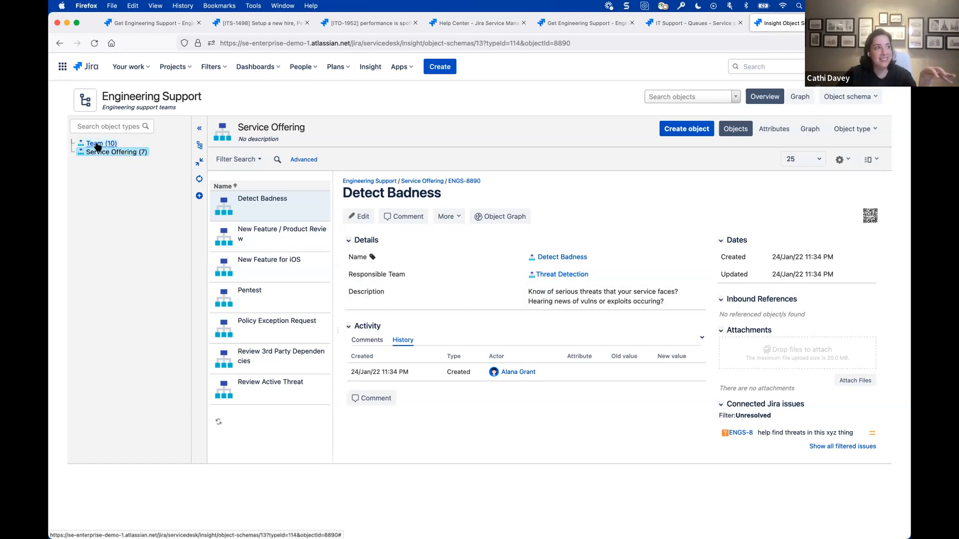
- Return to the engineering support form, enter the summary "please do a pentest on my app" and submit the request
left_click(127, 25)
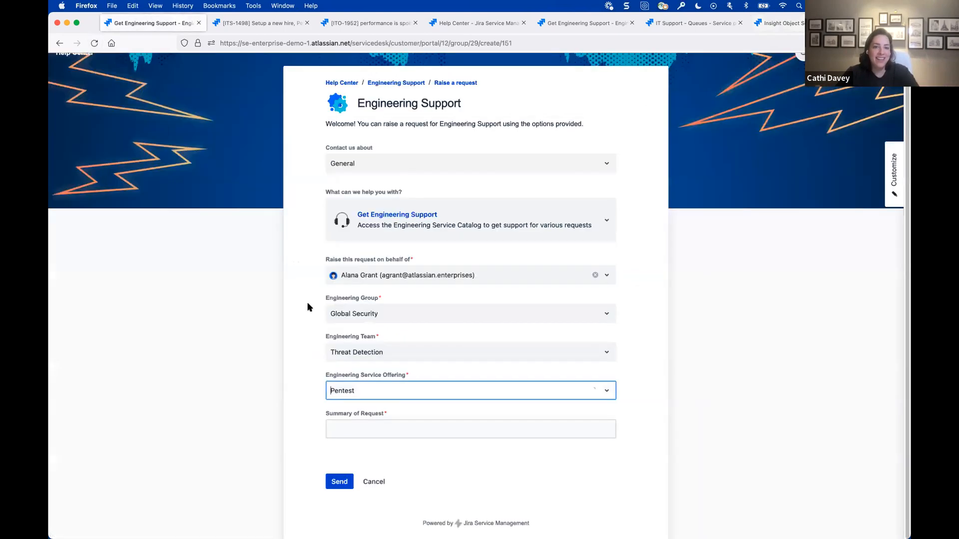
left_click(390, 425)
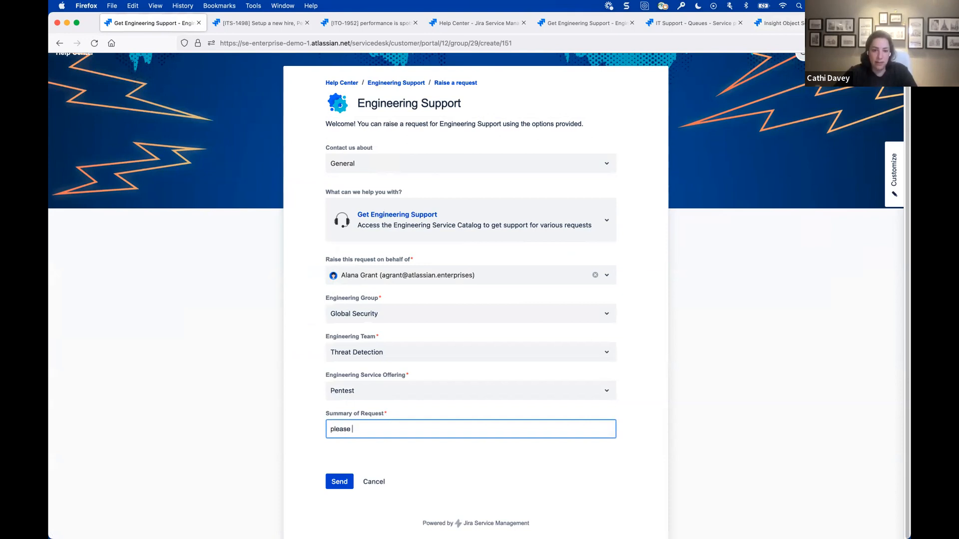
type("please do a pentest o")
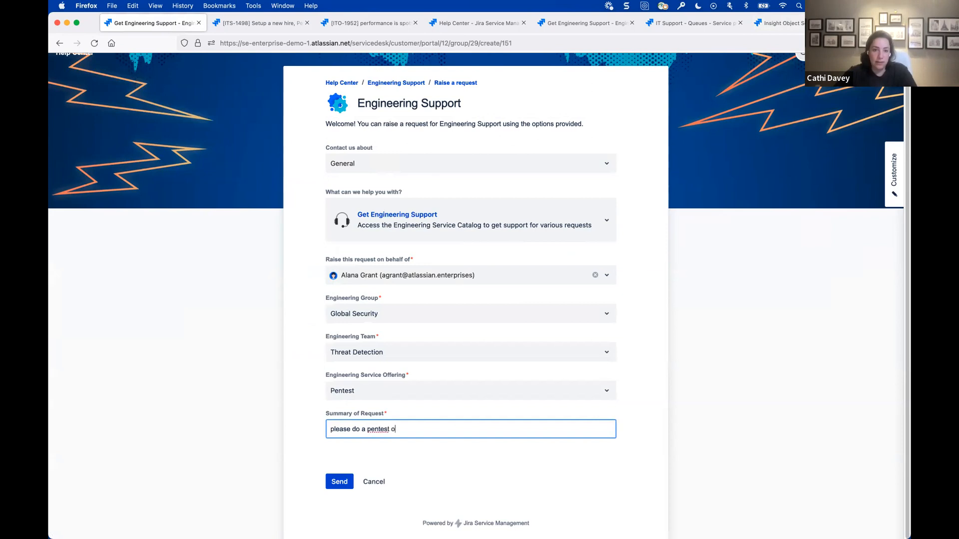
type("n my app")
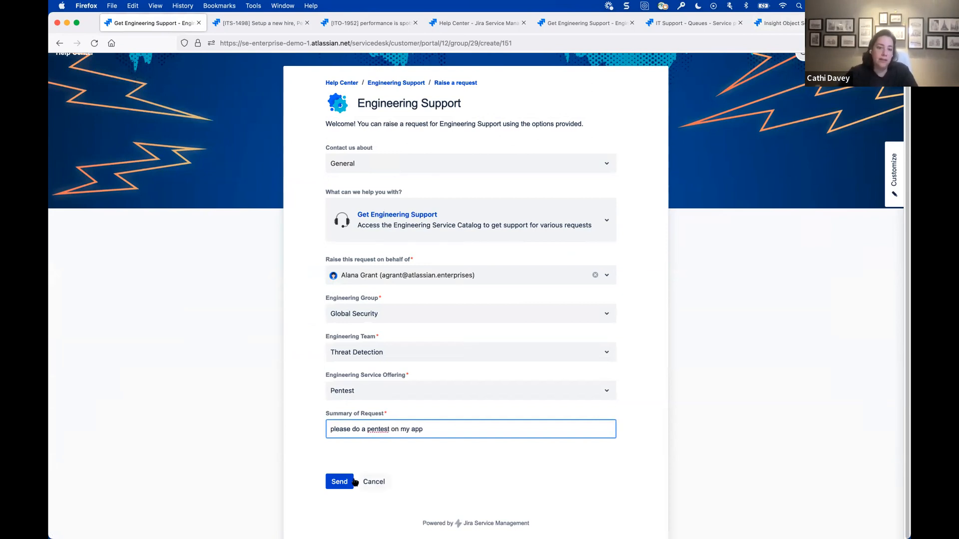
left_click(330, 480)
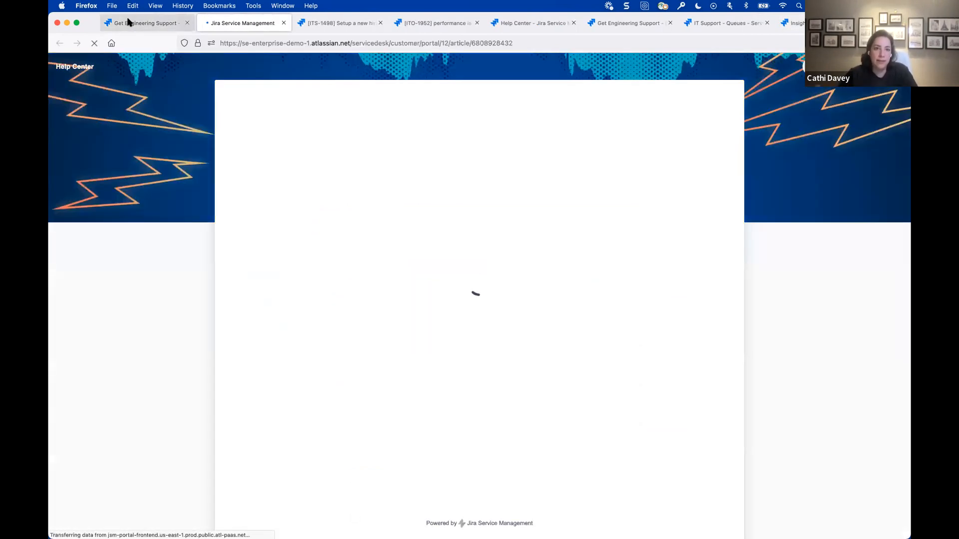
left_click(130, 22)
scroll(405, 472, "down", 3)
left_click(334, 482)
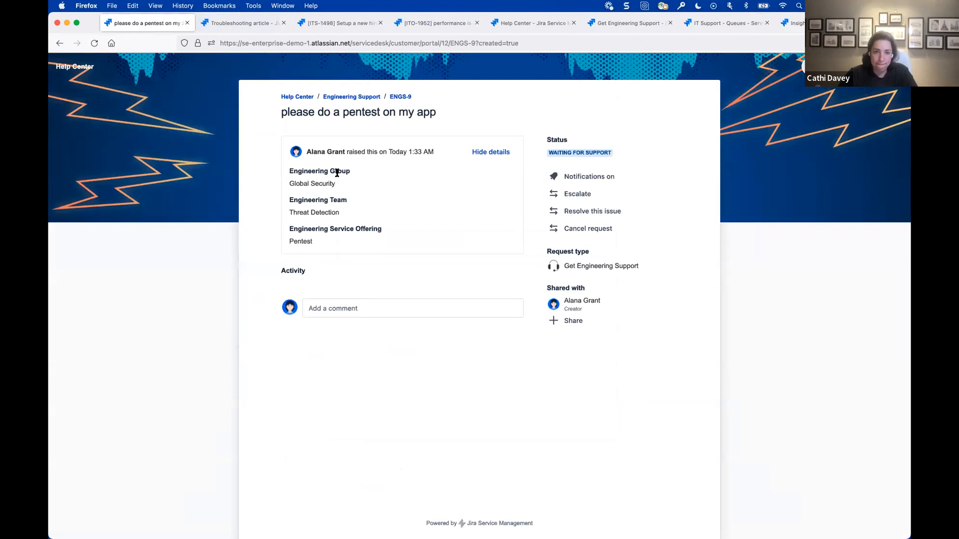
- Open the agent view of the submitted pentest request and follow its linked blocking issue SECOPS-7 in Security Operations
left_click(403, 98, "super")
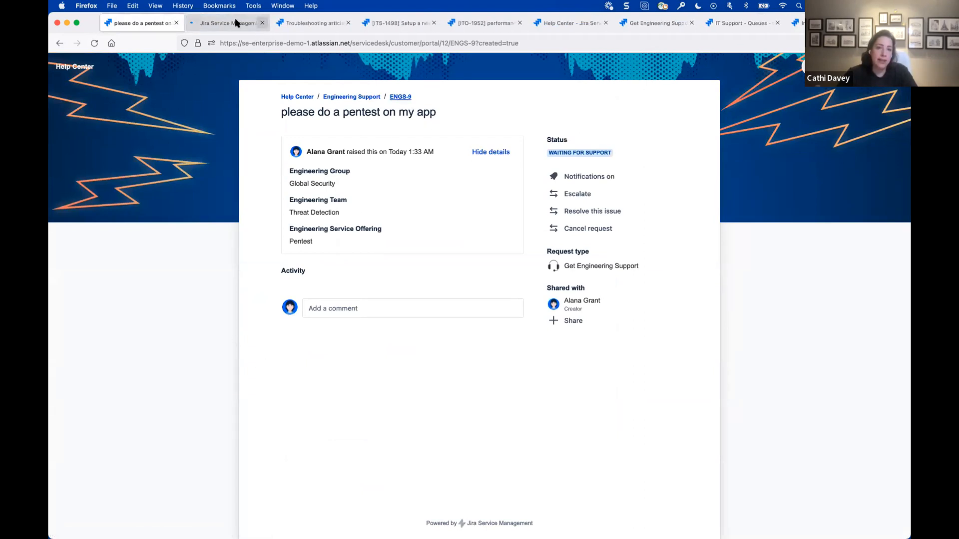
left_click(221, 26)
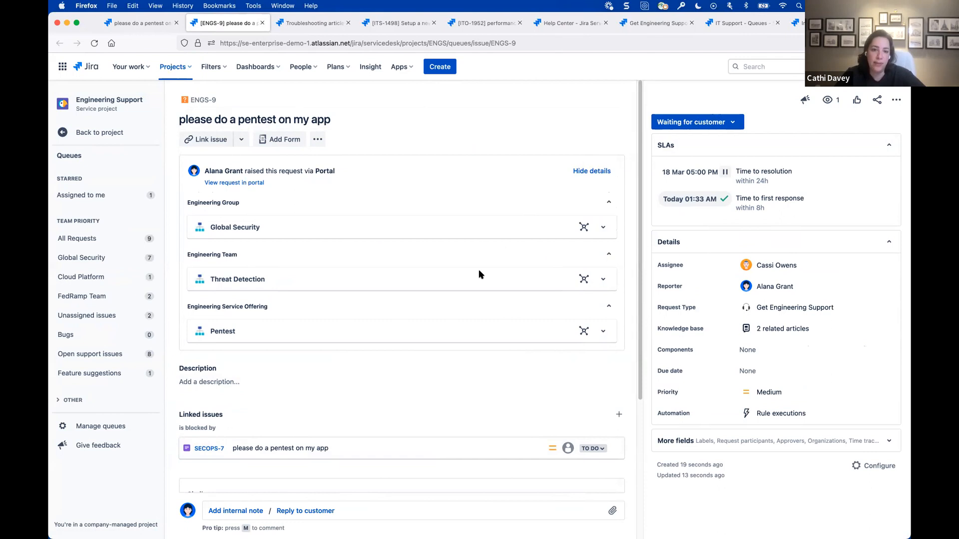
left_click(205, 449)
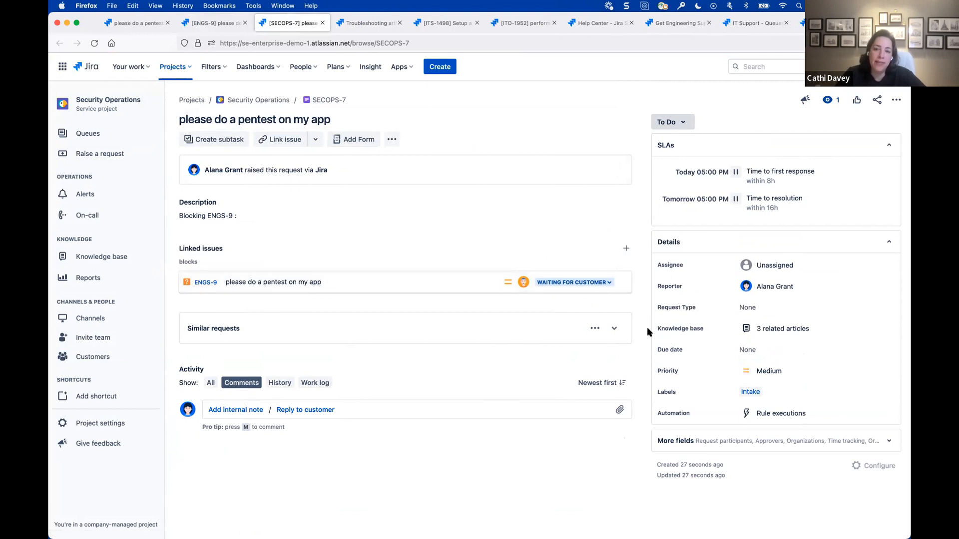
- Close the SECOPS-7 ticket and go from the submitted pentest request back to the Engineering Support portal
left_click(323, 23)
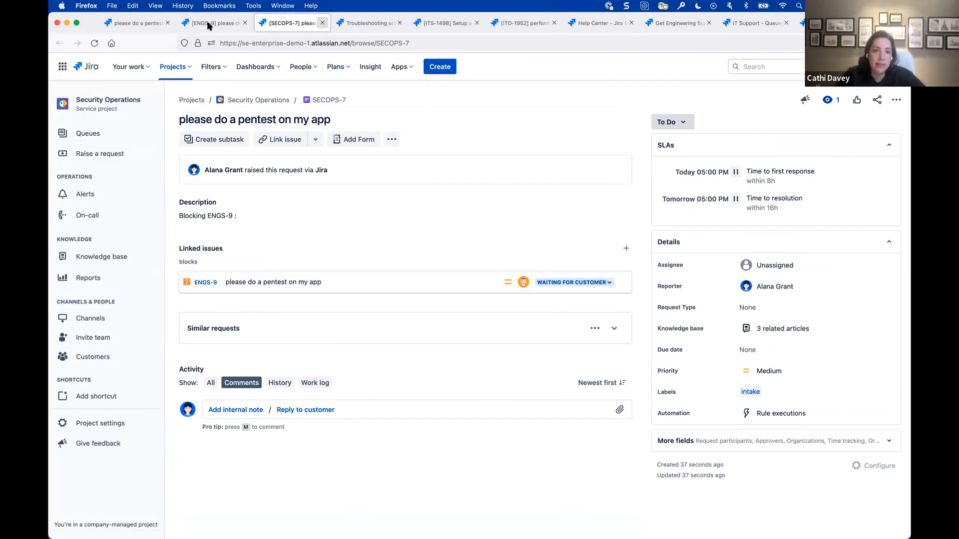
left_click(131, 23)
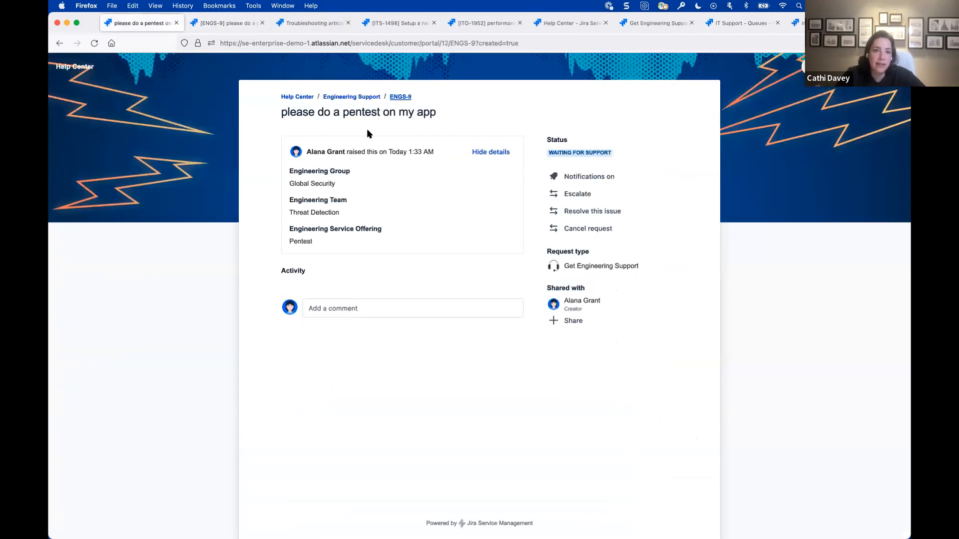
left_click(352, 97)
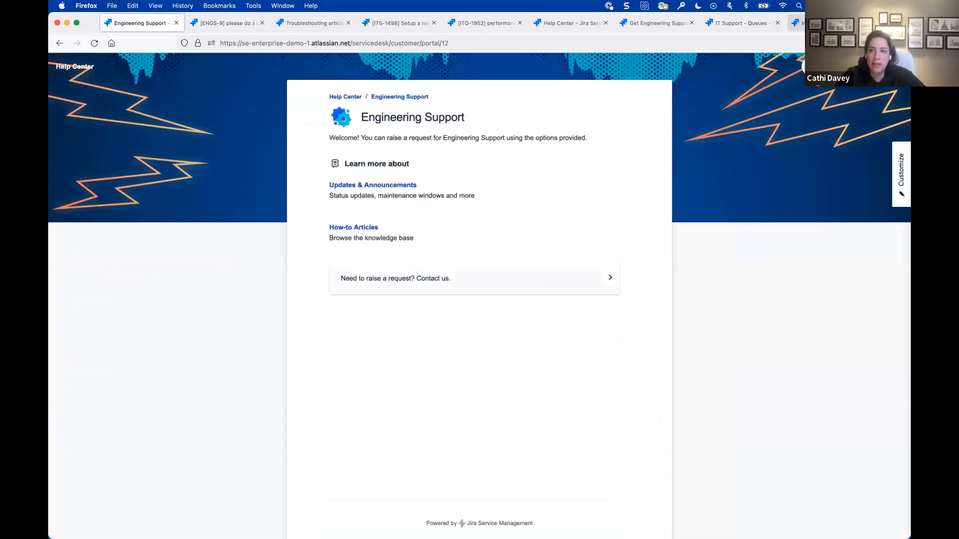
- Examine the Mobile Dev team object in the Engineering Support Insight schema
left_click(795, 23)
left_click(113, 143)
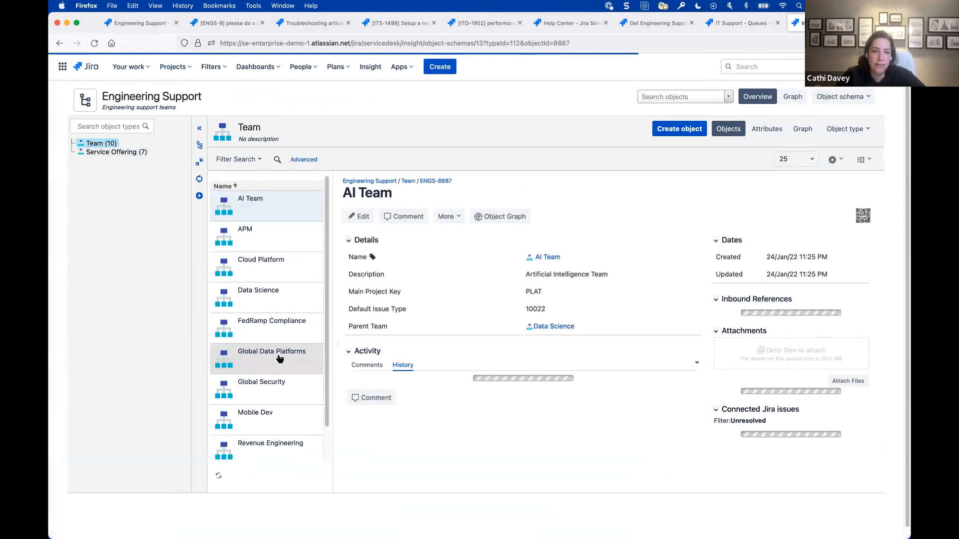
scroll(269, 426, "down", 1)
scroll(269, 425, "down", 1)
left_click(249, 376)
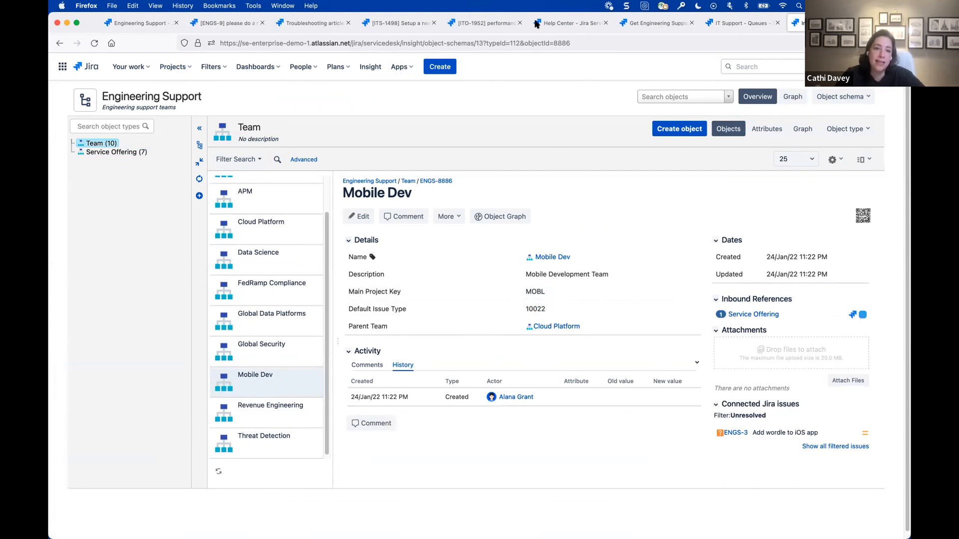
- Return to the Help Center and open the Report a bug form in the Customer Support portal
left_click(144, 24)
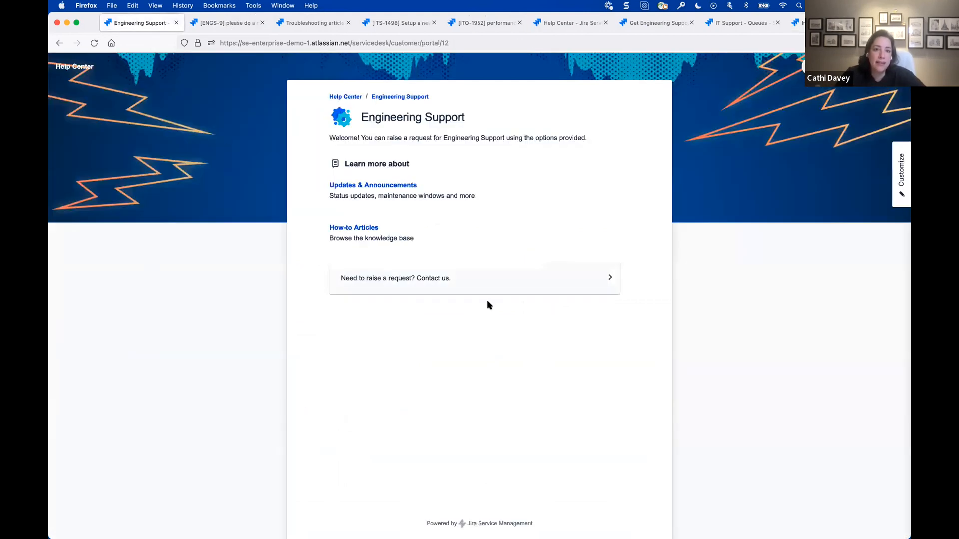
left_click(349, 98)
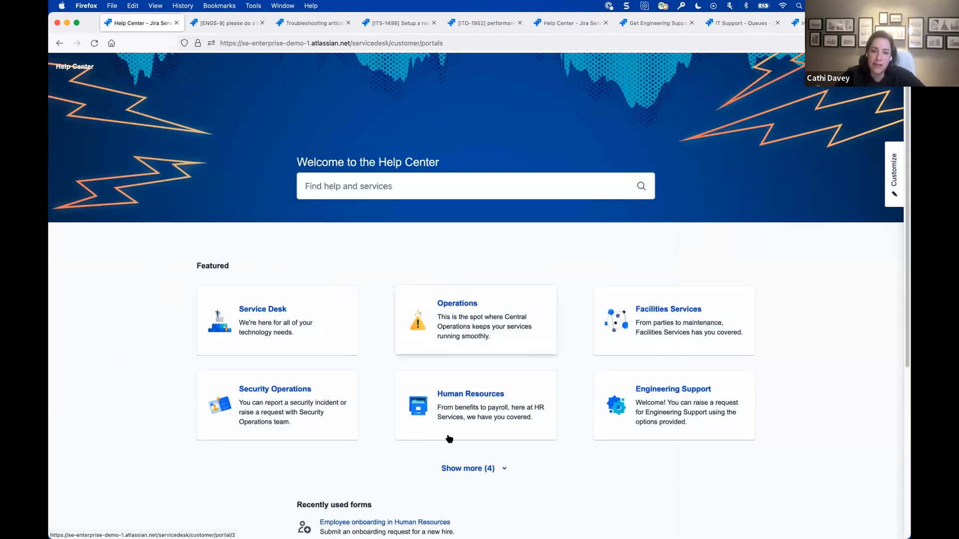
left_click(461, 468)
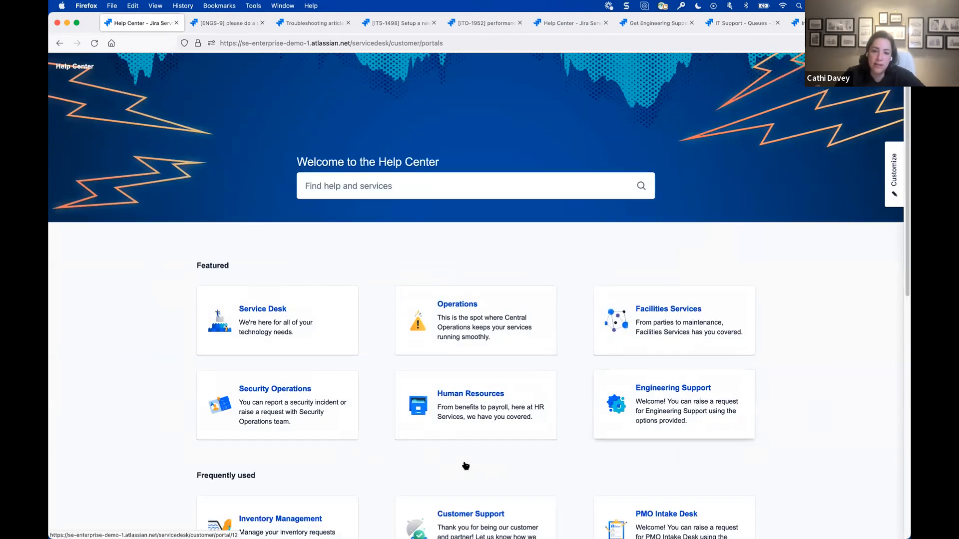
scroll(463, 463, "down", 2)
left_click(455, 430)
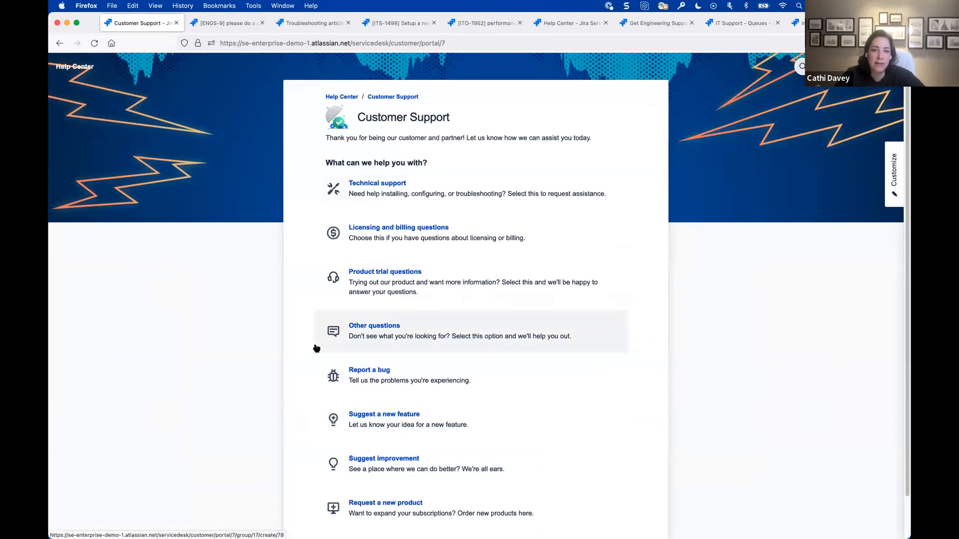
scroll(298, 341, "down", 1)
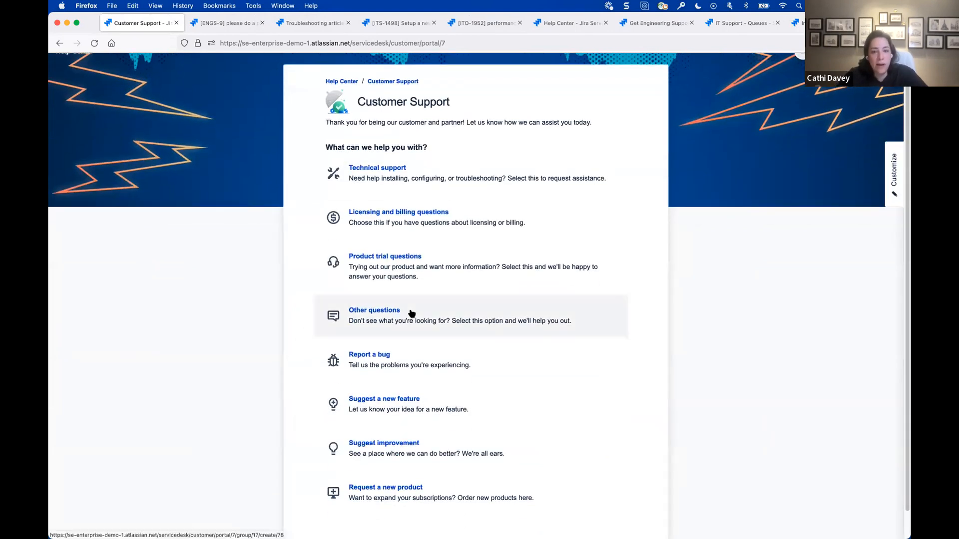
left_click(404, 371)
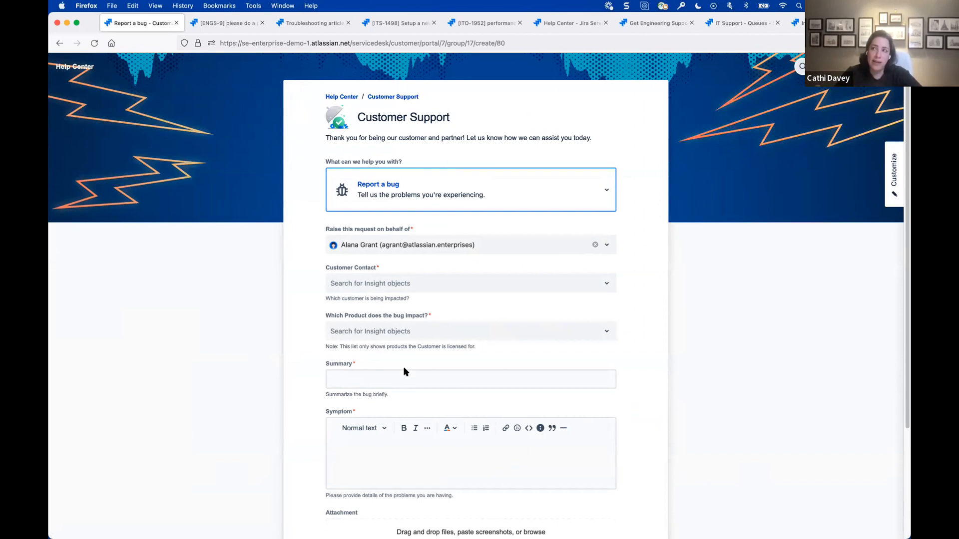
- Select the first Campbell Lake Freight Inc contact as Customer Contact and Dashloop Cargo Management v7.2 as the impacted product
left_click(499, 288)
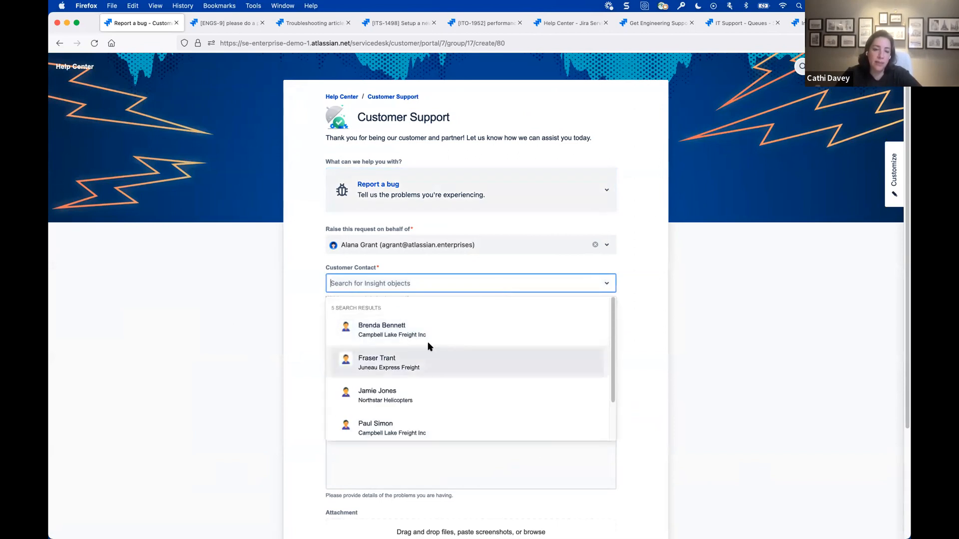
left_click(455, 330)
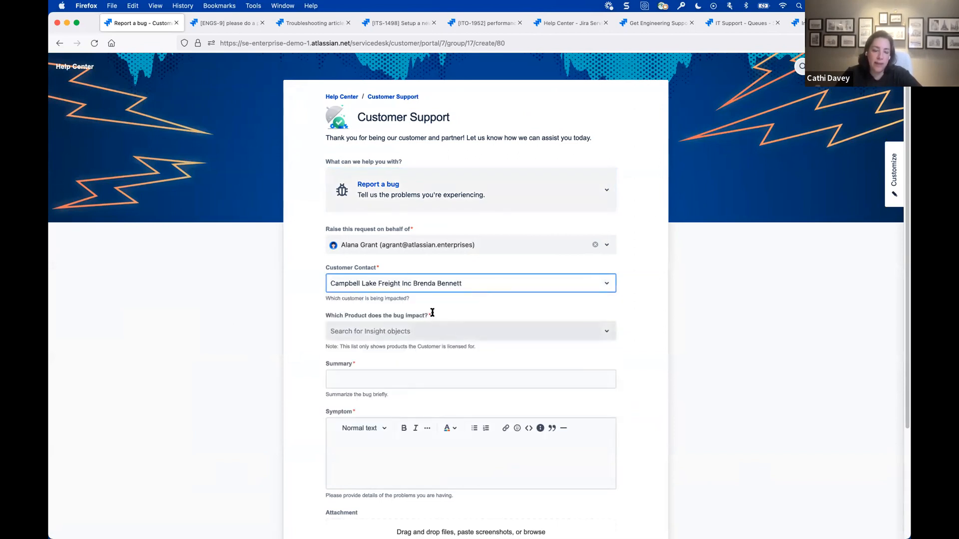
scroll(402, 302, "down", 2)
left_click(379, 285)
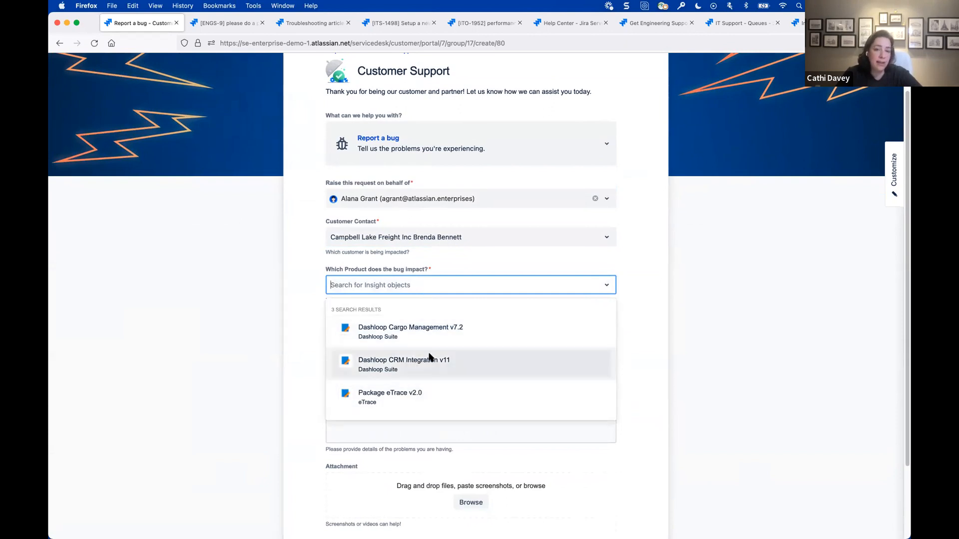
left_click(430, 332)
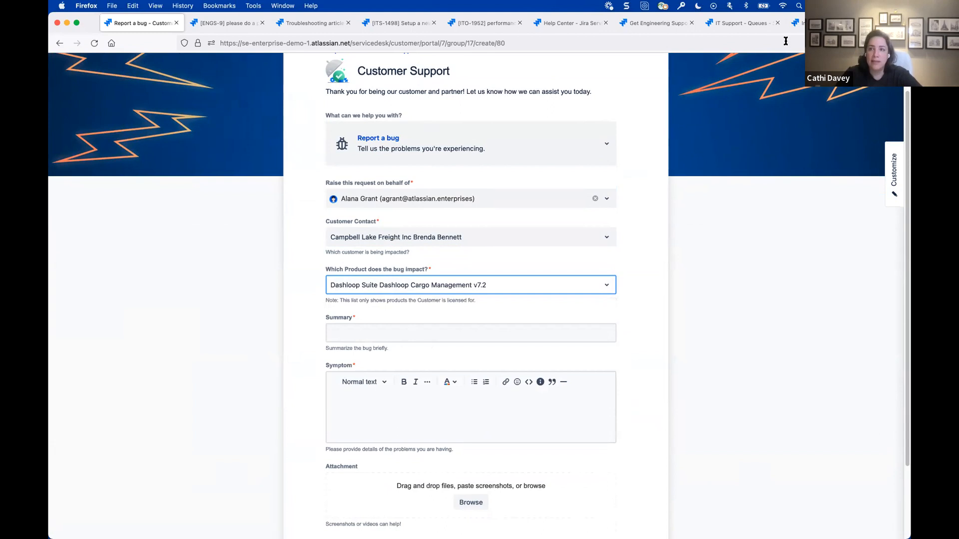
- Examine the customer contact and the Campbell Lake Freight Inc company with its licensed products in the Customer Support Insight schema
left_click(796, 23)
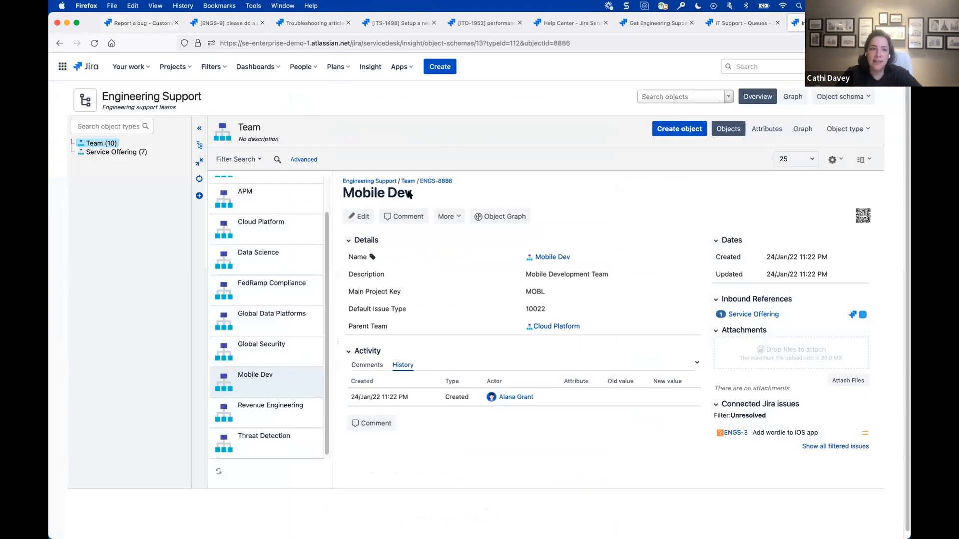
left_click(370, 67)
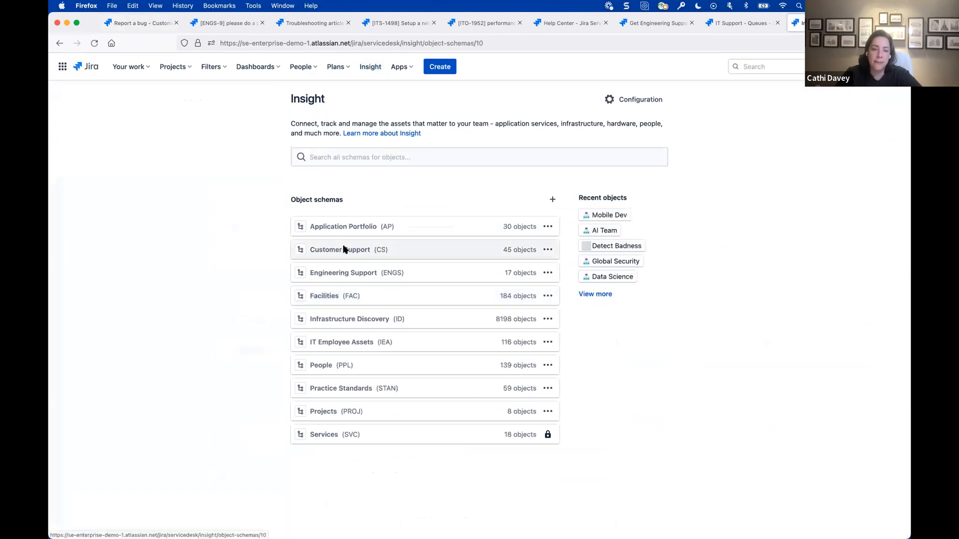
left_click(344, 249)
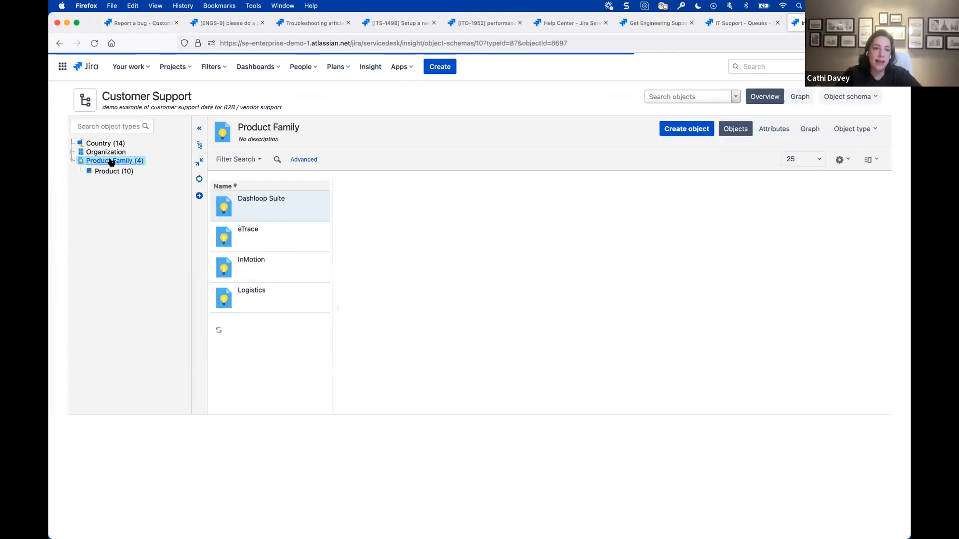
left_click(199, 144)
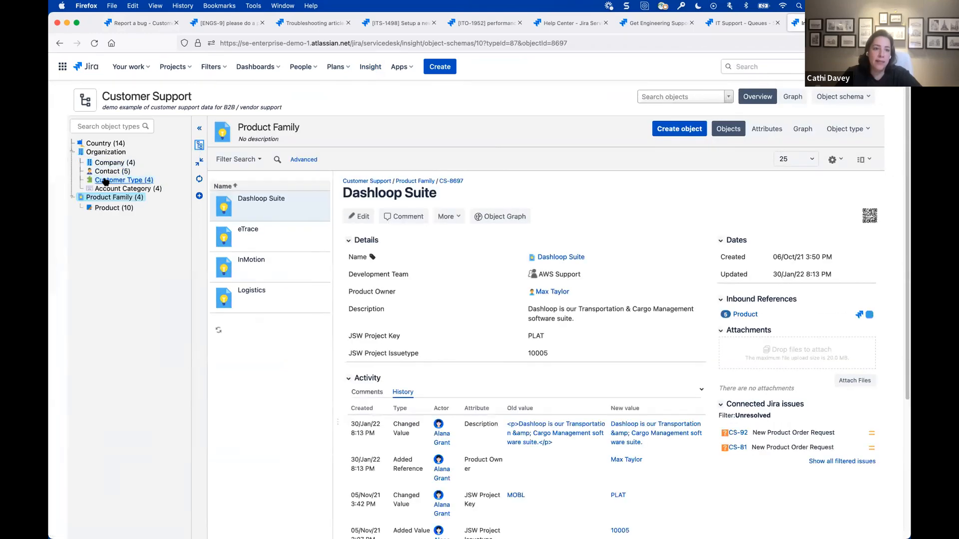
left_click(105, 172)
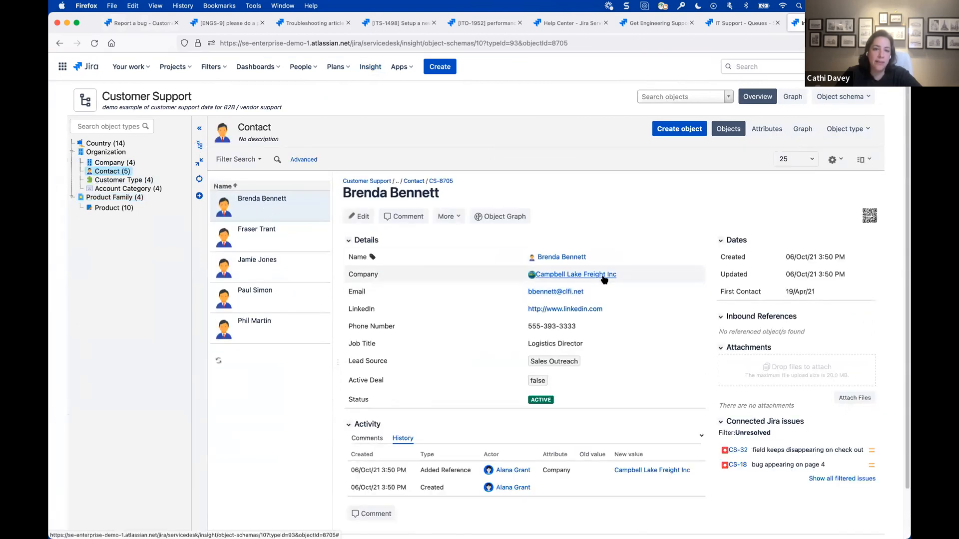
left_click(119, 164)
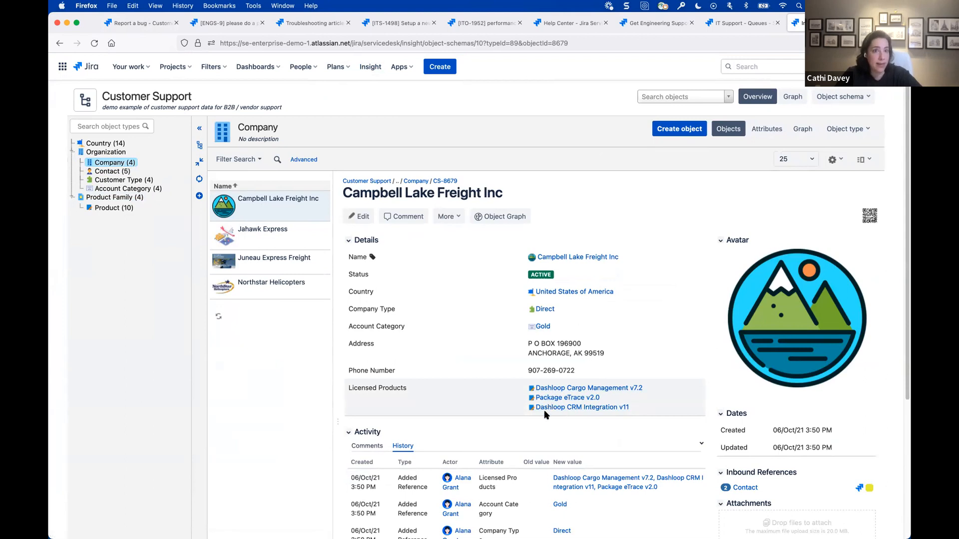
- Return to the bug report form and review the licensed product options, choosing Dashloop Cargo Management v7.2 again
left_click(123, 23)
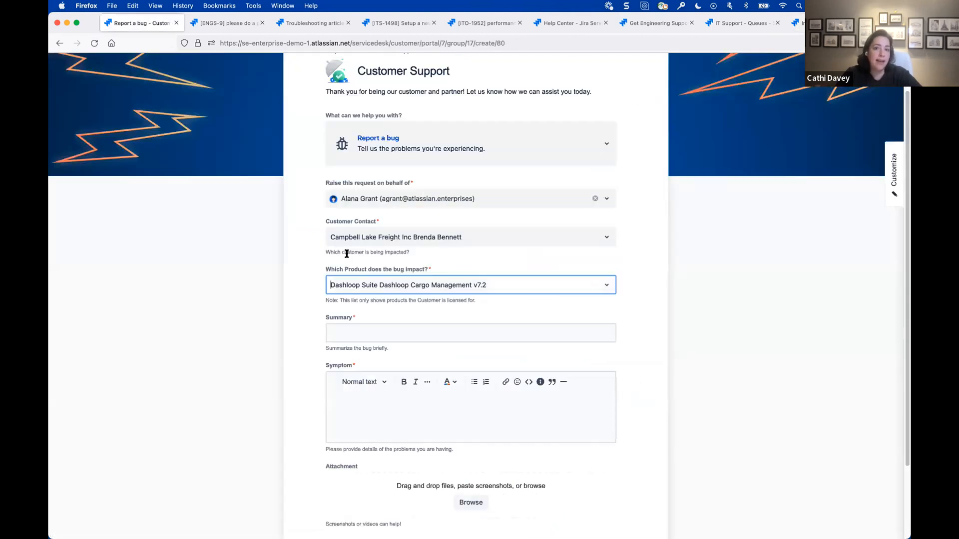
left_click(388, 287)
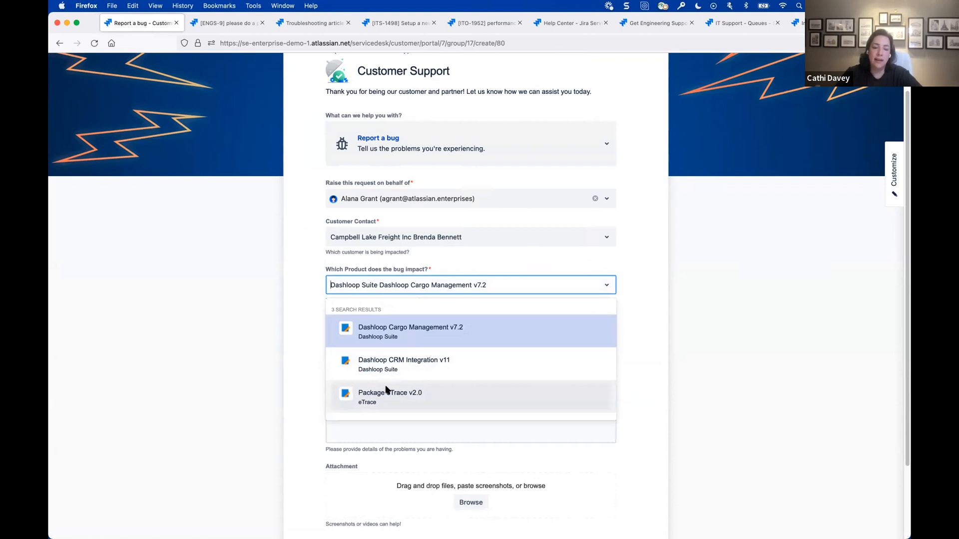
left_click(382, 331)
- Enter the summary "bug 555 showing on screen" and the symptom "I think is a bug", and submit the bug report
left_click(357, 329)
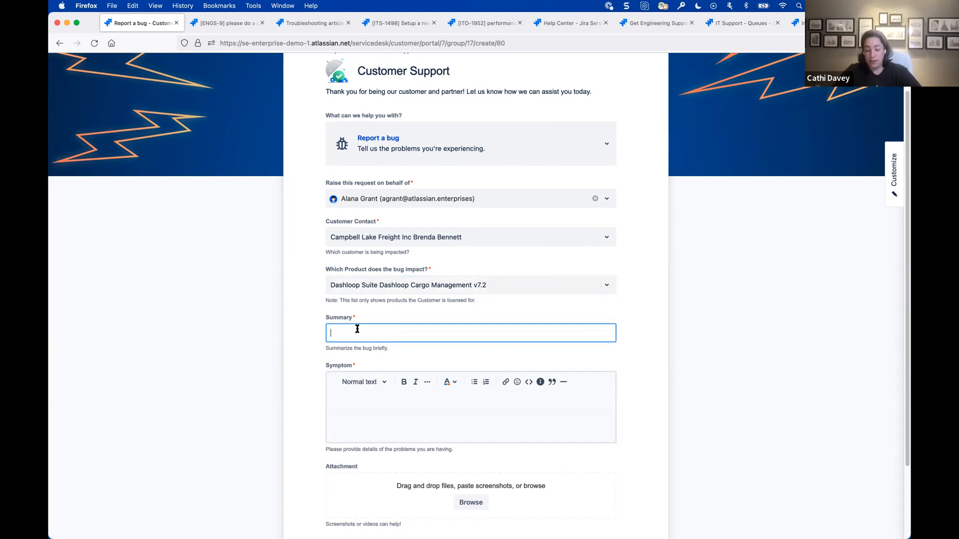
type("bug 555 showing on screen")
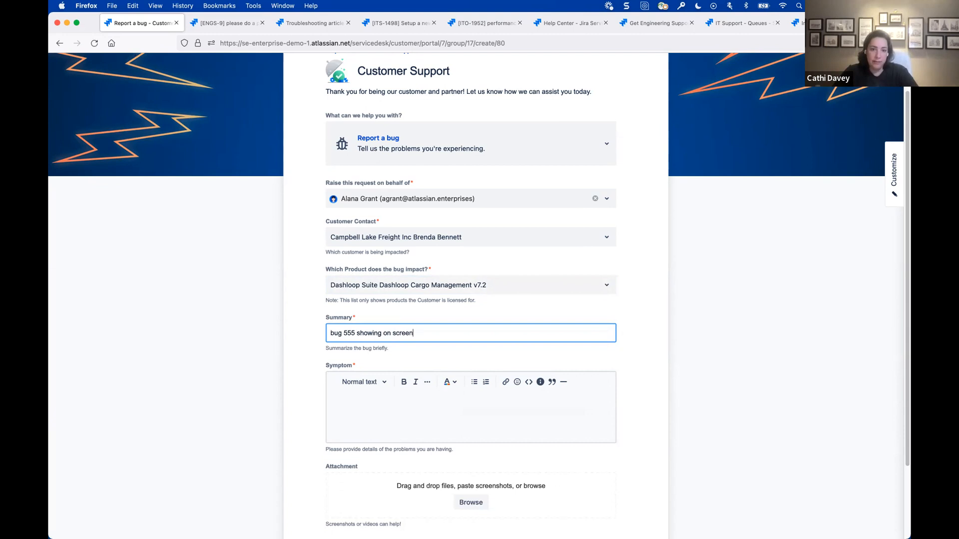
key("Tab")
key("Tab")
left_click(364, 413)
type("I think is a bug")
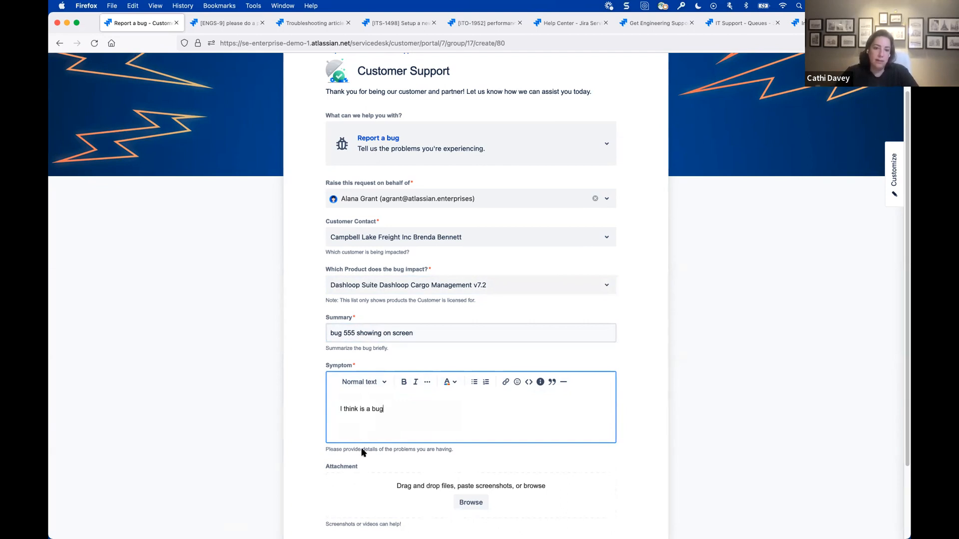
scroll(362, 451, "down", 3)
left_click(339, 481)
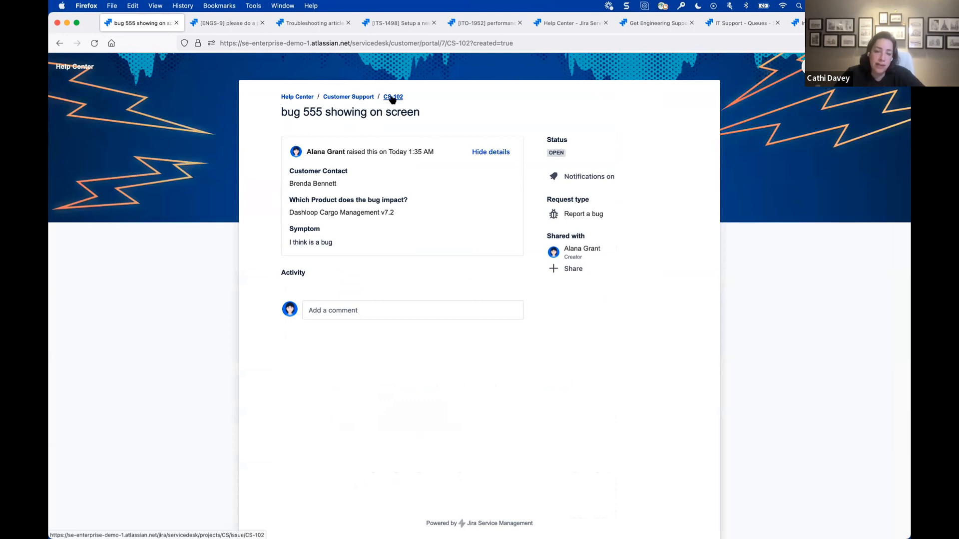
- Open the agent view of the submitted bug report and start progress on it, confirming the transition without a comment
left_click(393, 98, "super")
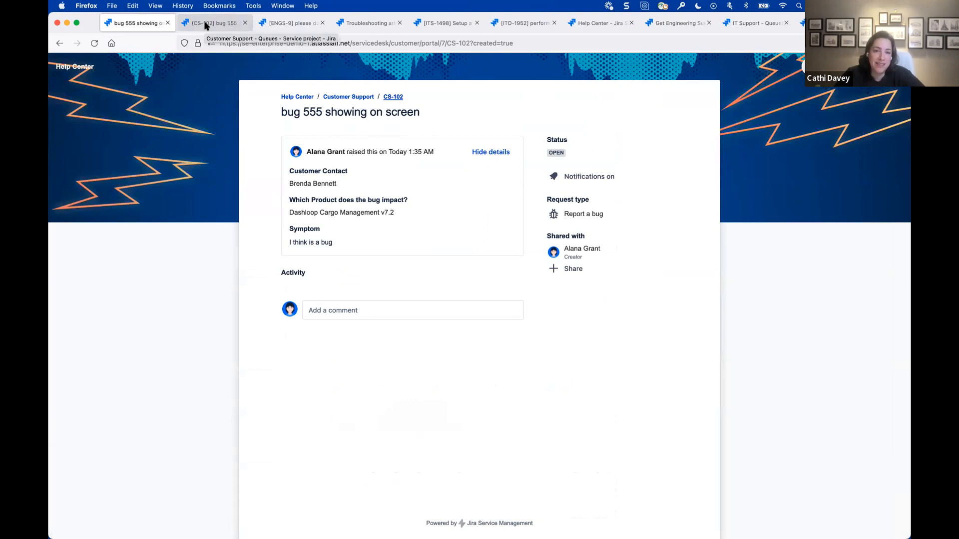
left_click(205, 24)
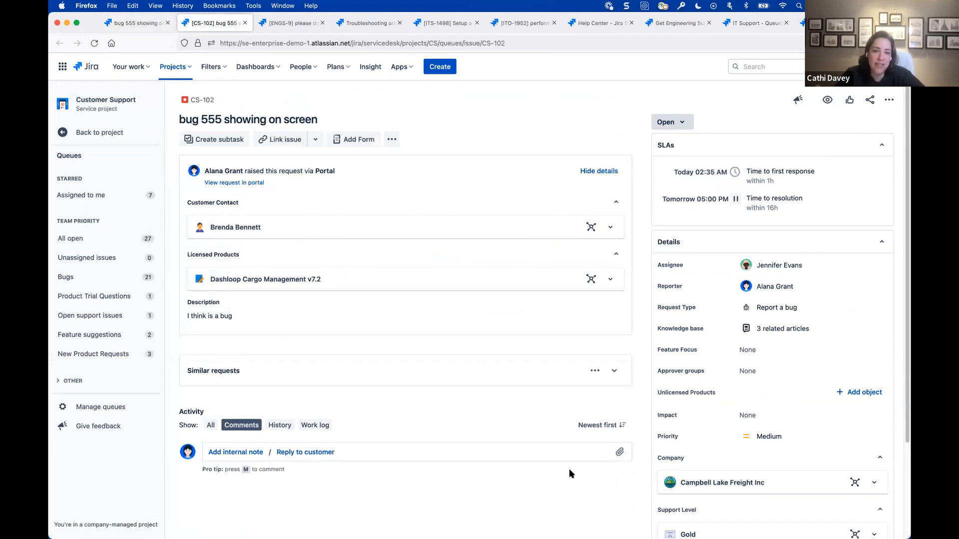
left_click(672, 122)
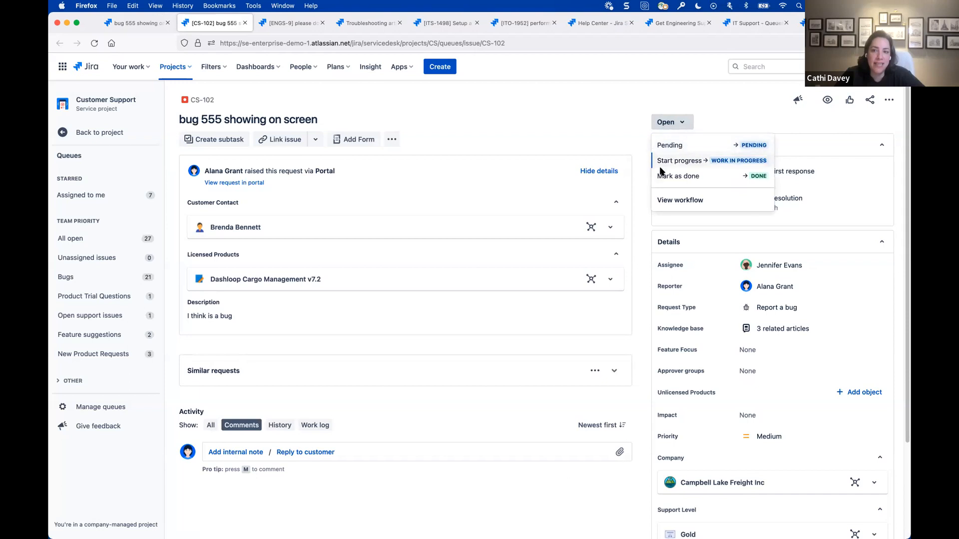
left_click(665, 160)
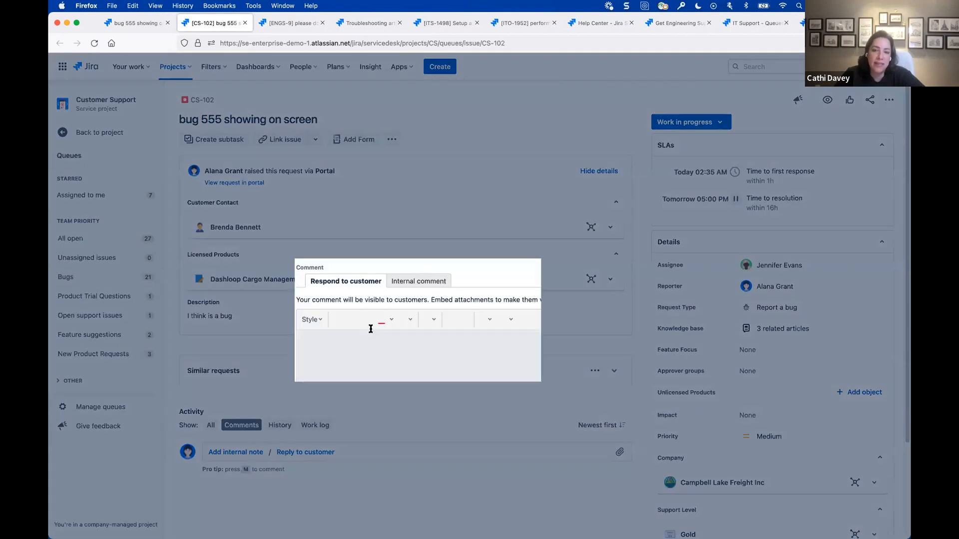
left_click(582, 440)
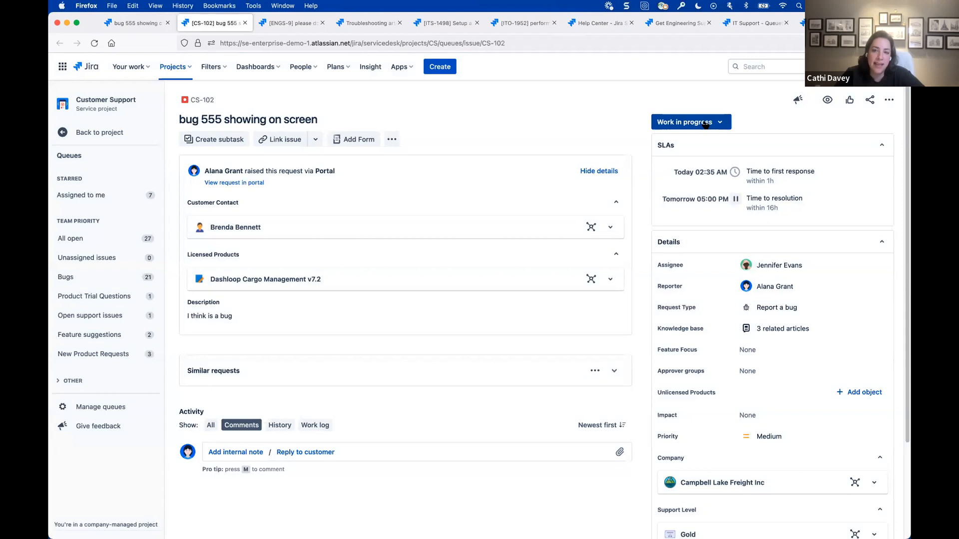
- Move the bug report to Pending with the customer reply "Yes, this is a bug. We will share with our eng team to get it sorted."
left_click(705, 124)
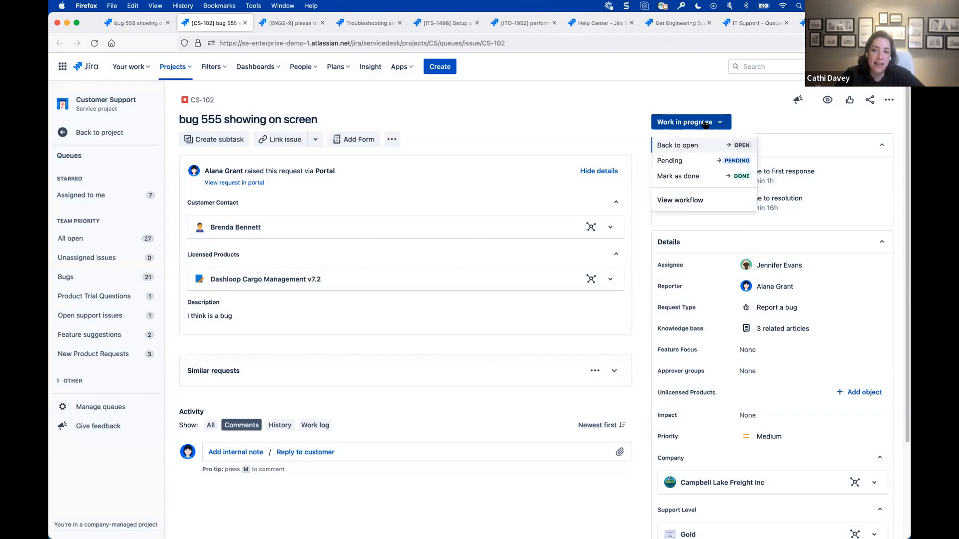
left_click(694, 161)
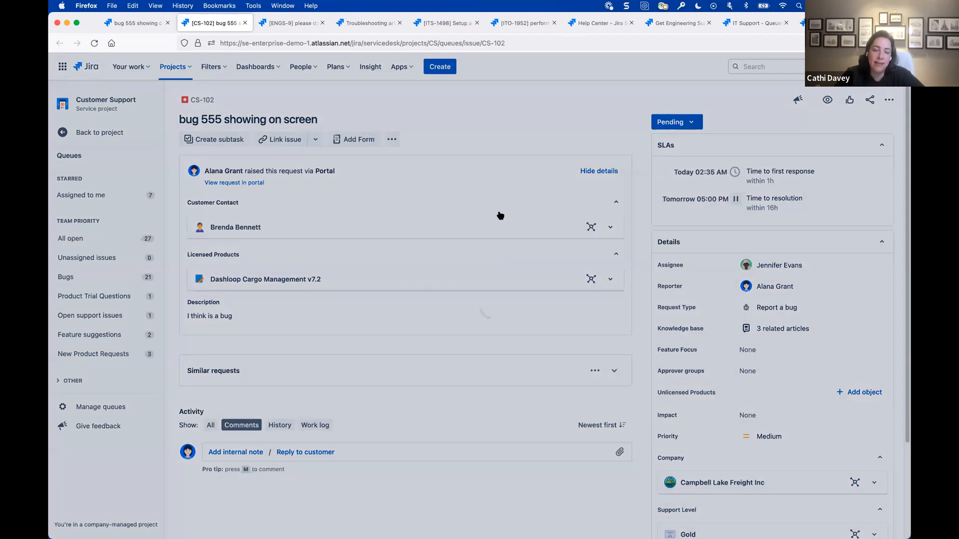
left_click(334, 378)
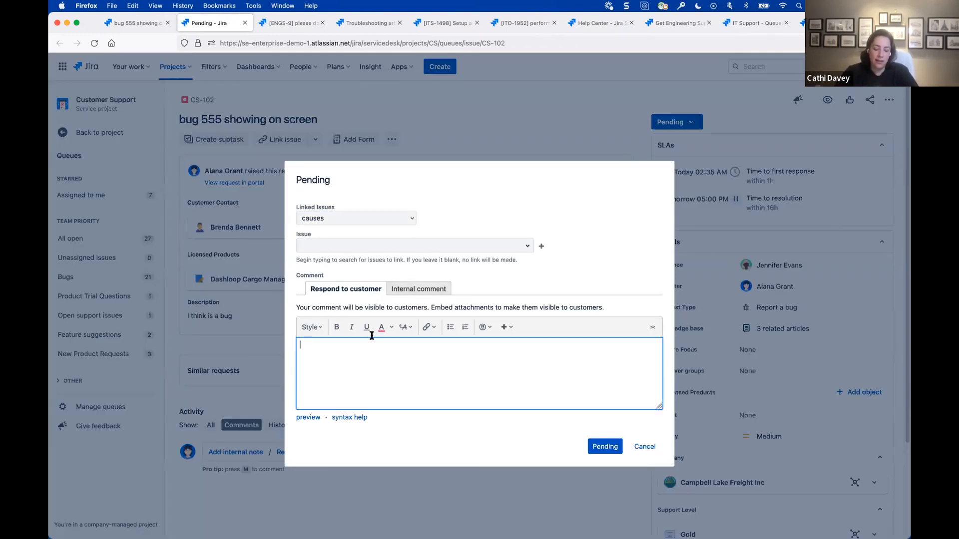
type("Yes, this is a bug. We will share with our eng")
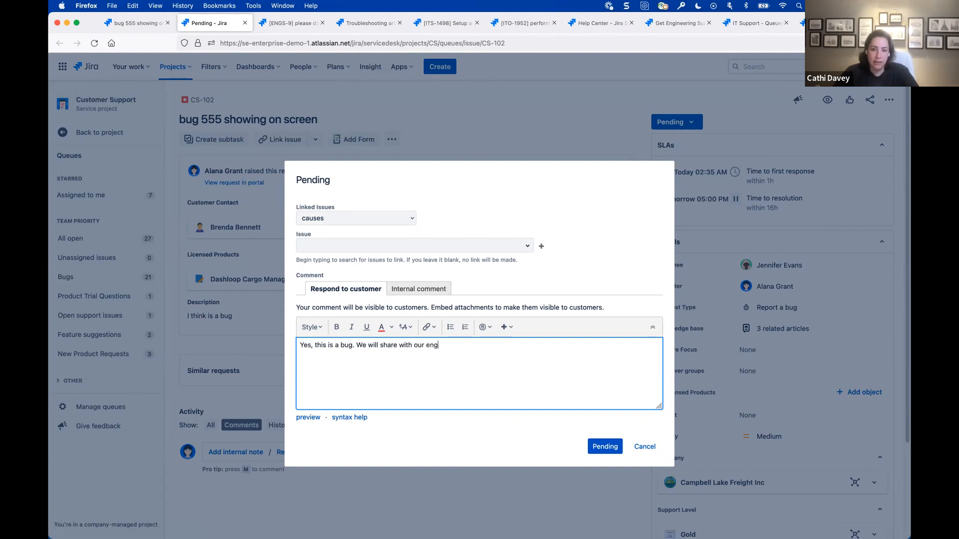
type("team to get it sorted.")
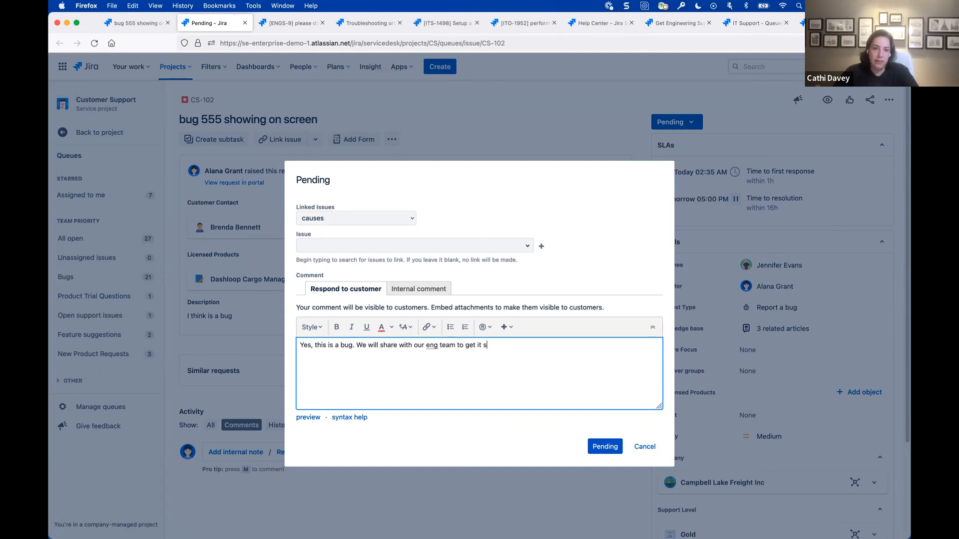
left_click(617, 451)
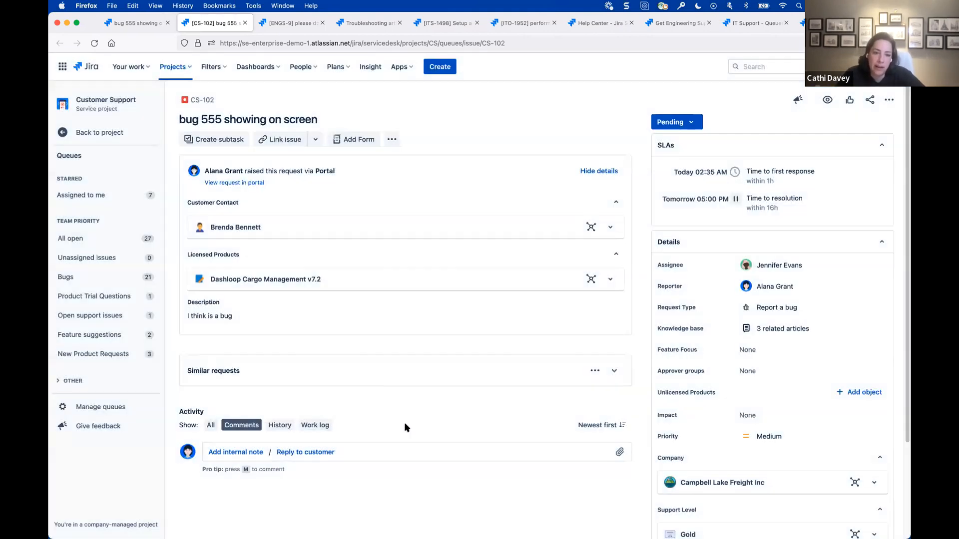
- Refresh the ticket to open its linked issue PLAT-5143, and move that bug from the Platform Development backlog into the current sprint below PLAT-5130
left_click(95, 45)
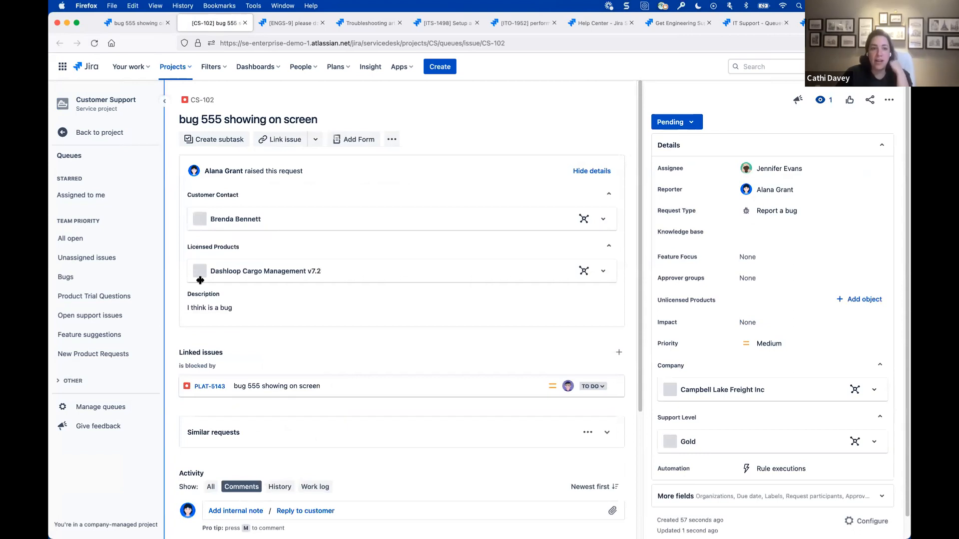
left_click(200, 395)
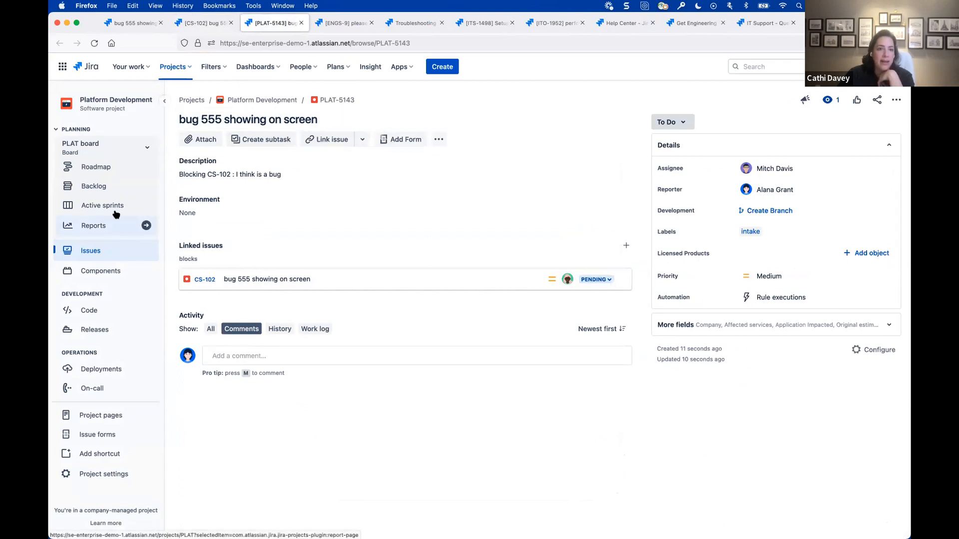
left_click(91, 187)
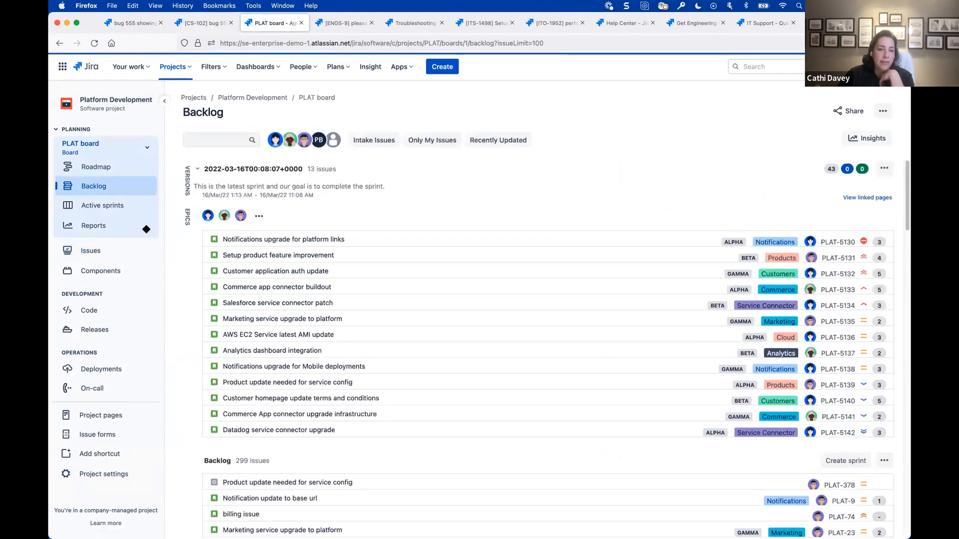
scroll(424, 419, "down", 20)
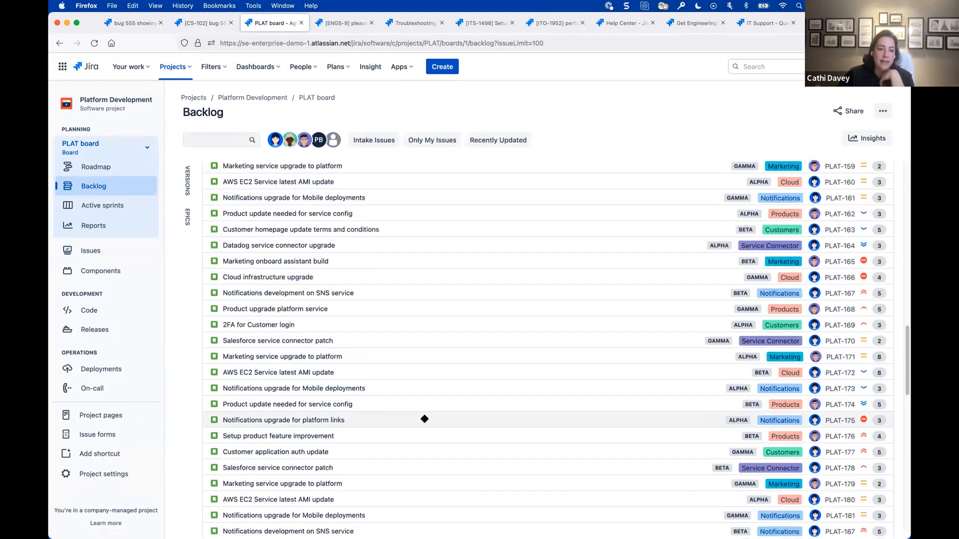
left_click_drag(302, 495, 307, 243)
left_click(554, 341)
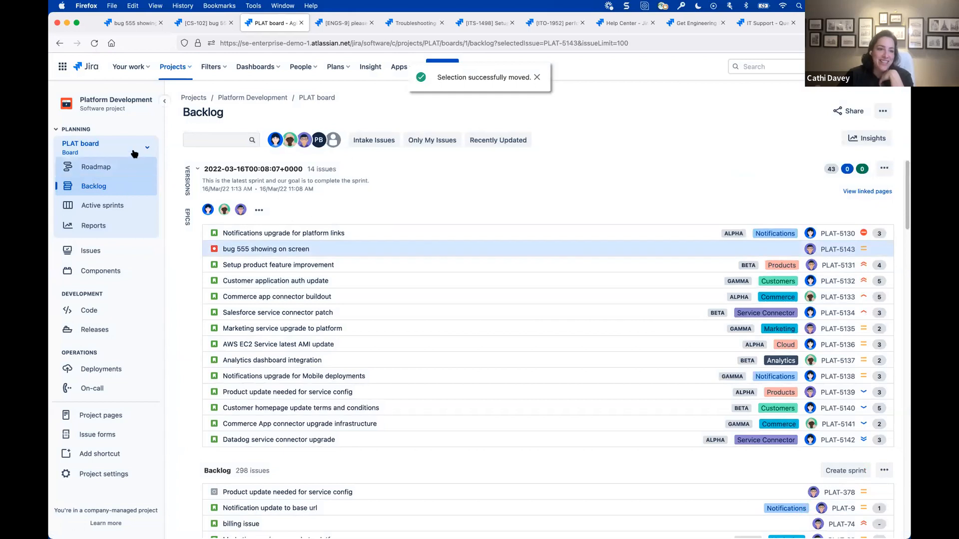
- Open the PLAT board's active sprint and examine the details and linked support ticket of the bug 555 card
left_click(146, 148)
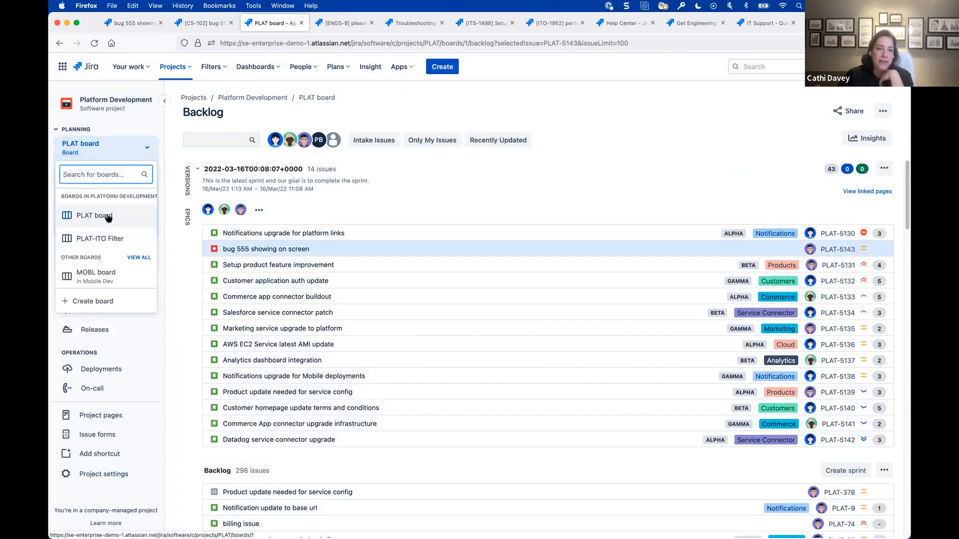
left_click(107, 217)
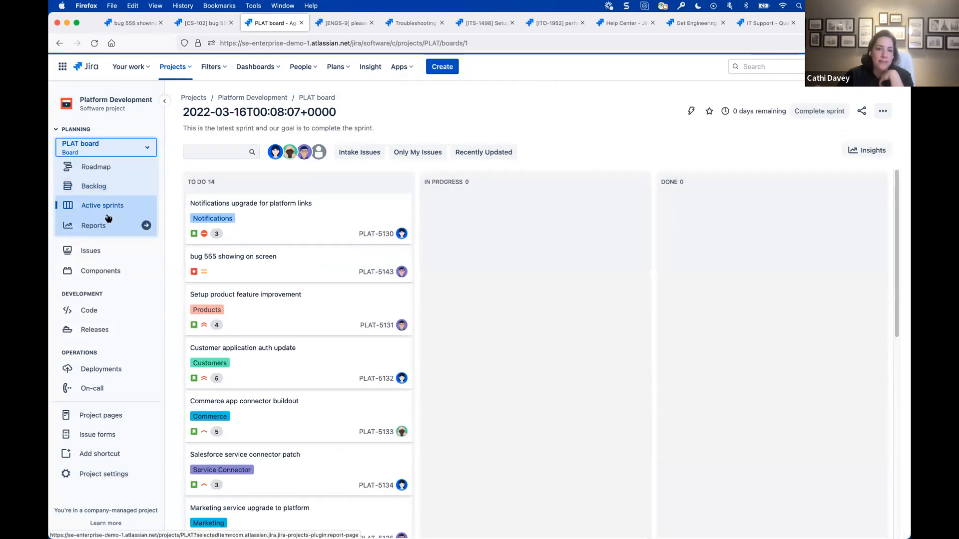
left_click(267, 259)
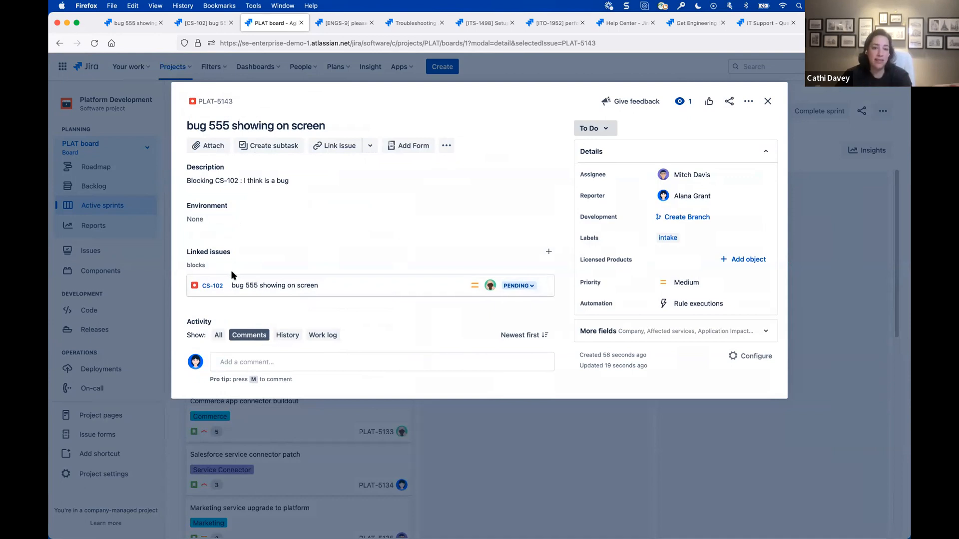
left_click(768, 101)
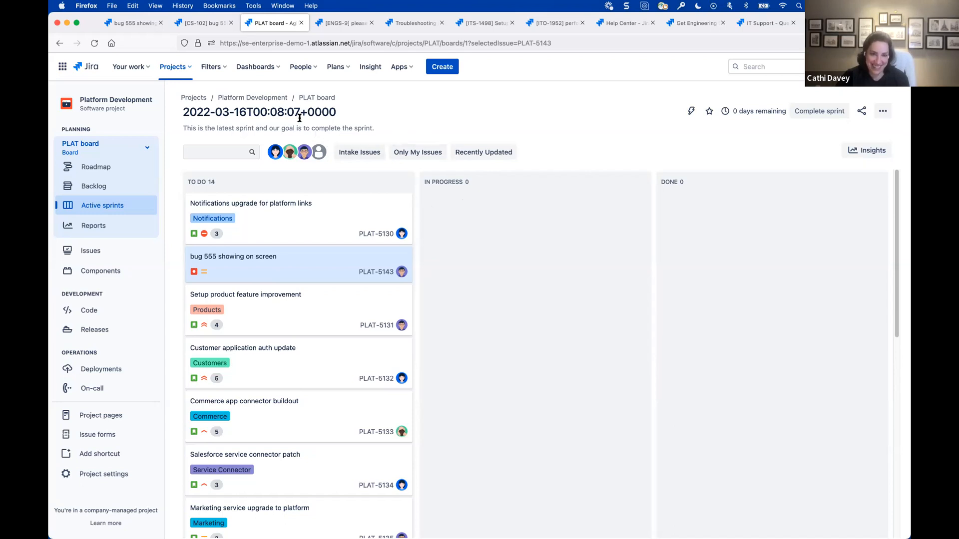
- Return to the Help Center and open the routine maintenance (standard change) request form under Operations, Change Enablement
left_click(145, 26)
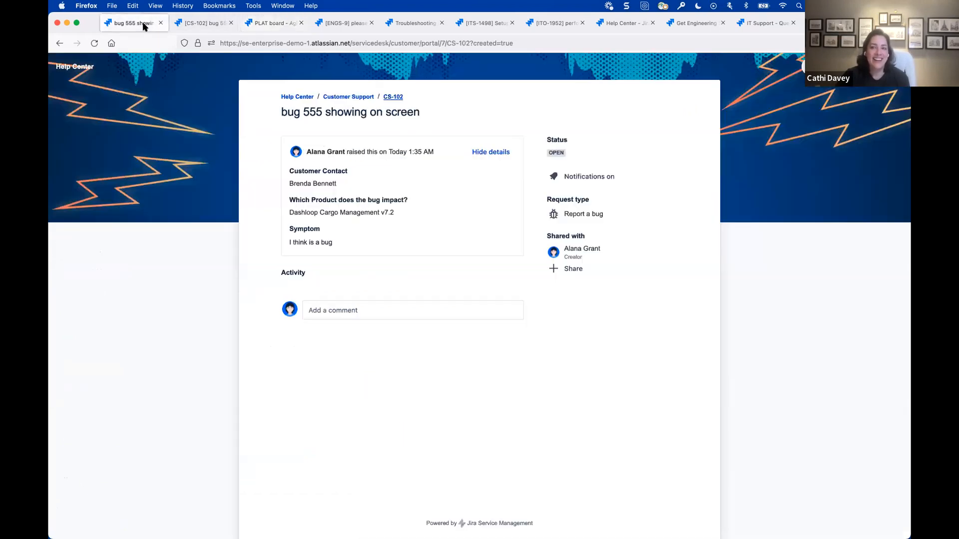
left_click(301, 98)
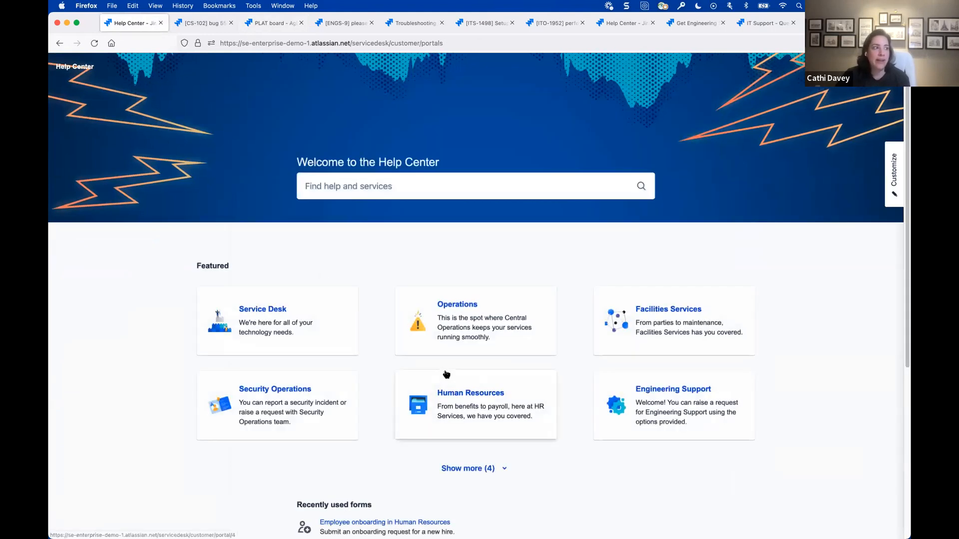
scroll(435, 382, "down", 1)
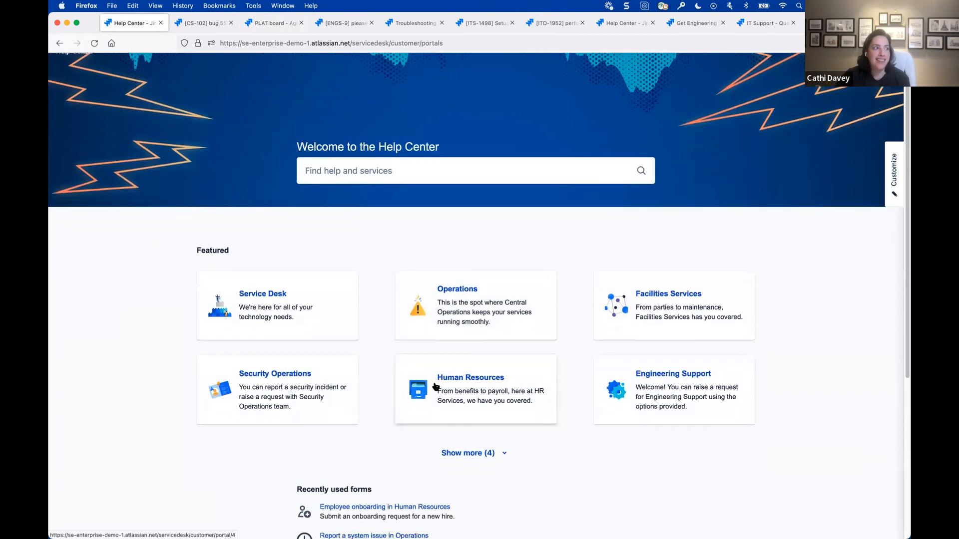
left_click(453, 331)
scroll(406, 466, "down", 3)
left_click(406, 466)
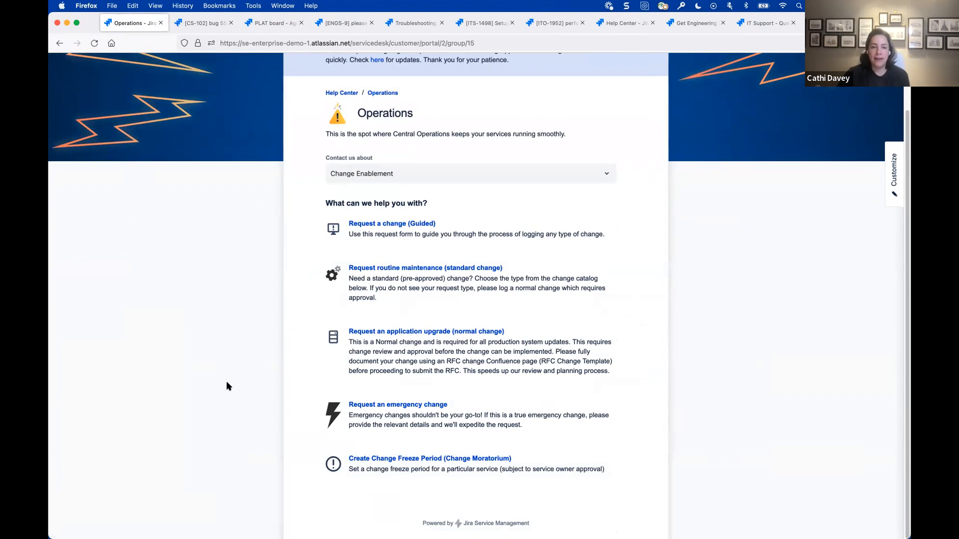
left_click(416, 293)
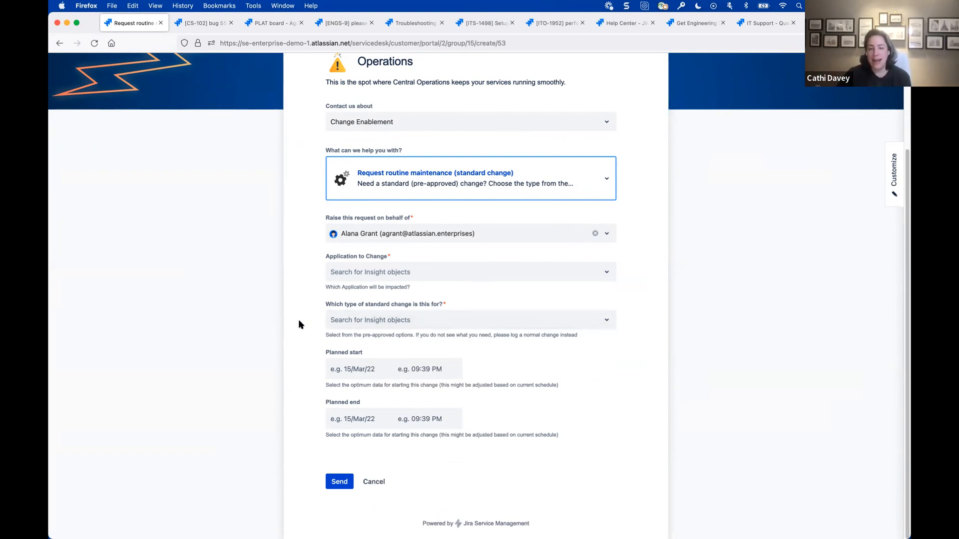
- Choose Oracle CRM as the application to change and Reindex columnstore indexes as the standard change type
left_click(419, 278)
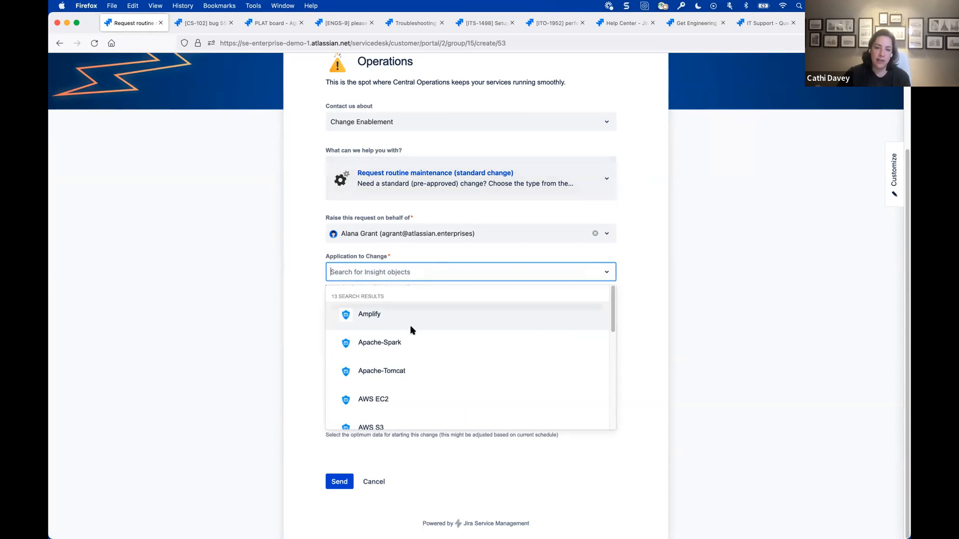
scroll(405, 376, "down", 1)
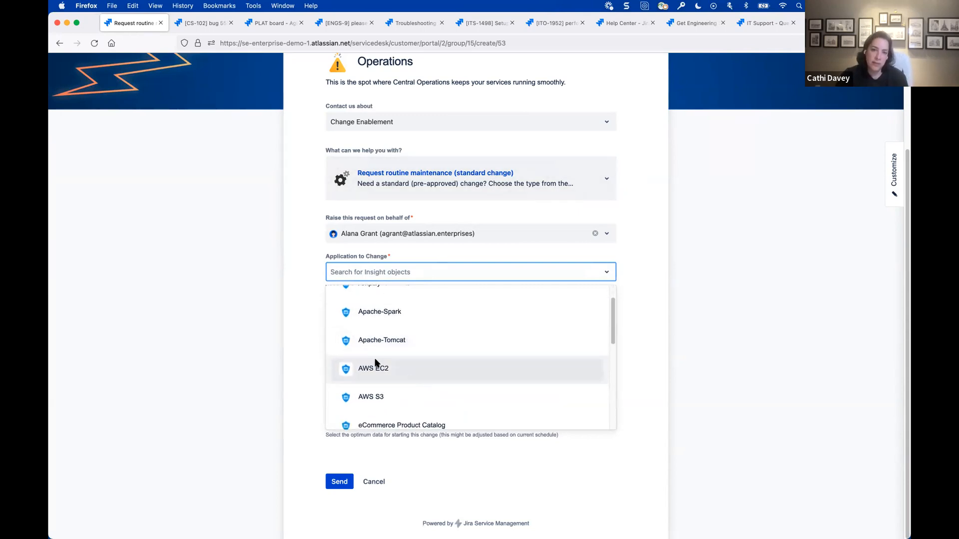
scroll(498, 393, "down", 1)
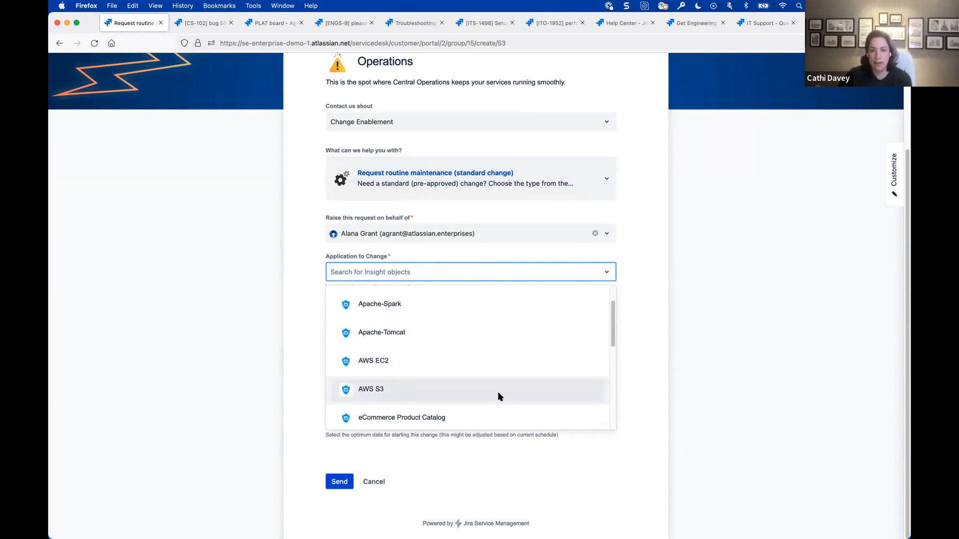
scroll(465, 394, "down", 5)
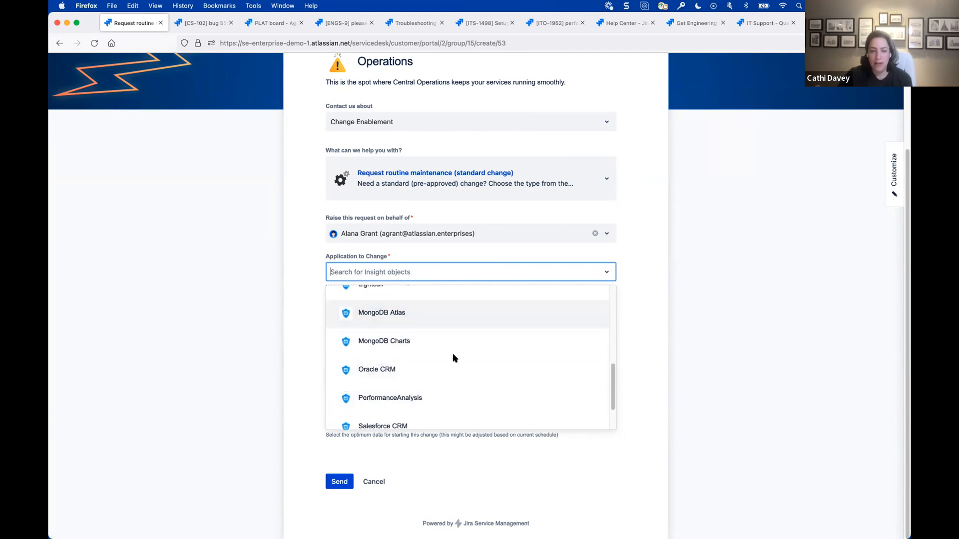
scroll(488, 394, "down", 1)
scroll(489, 396, "up", 8)
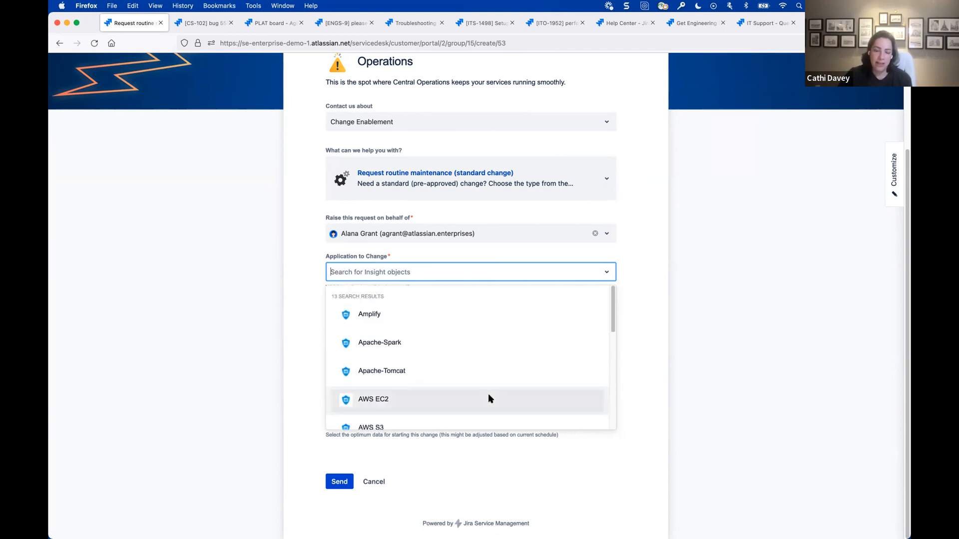
scroll(489, 396, "down", 6)
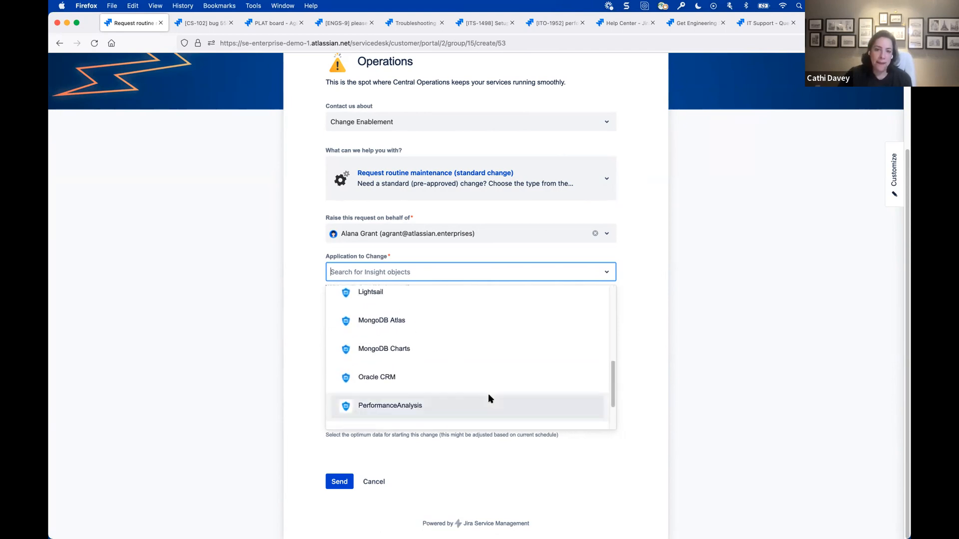
left_click(409, 381)
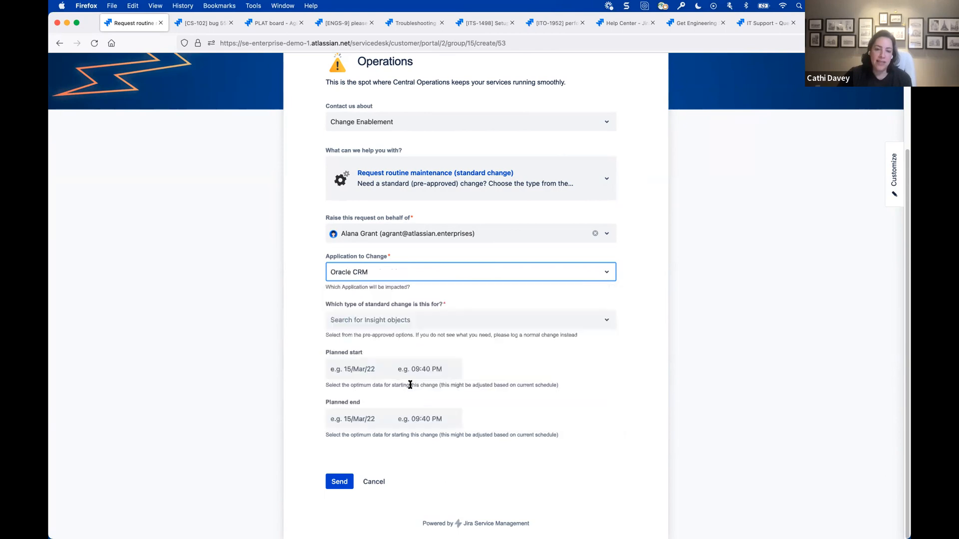
left_click(370, 322)
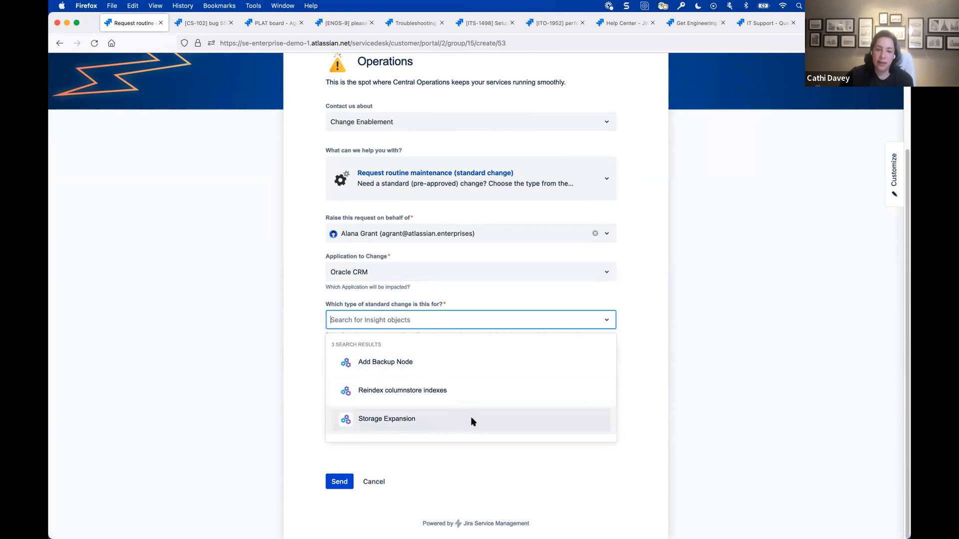
left_click(452, 390)
- Schedule the change on 19/Mar/22, with planned start at 01:00 AM and planned end at 03:00 AM
left_click(342, 376)
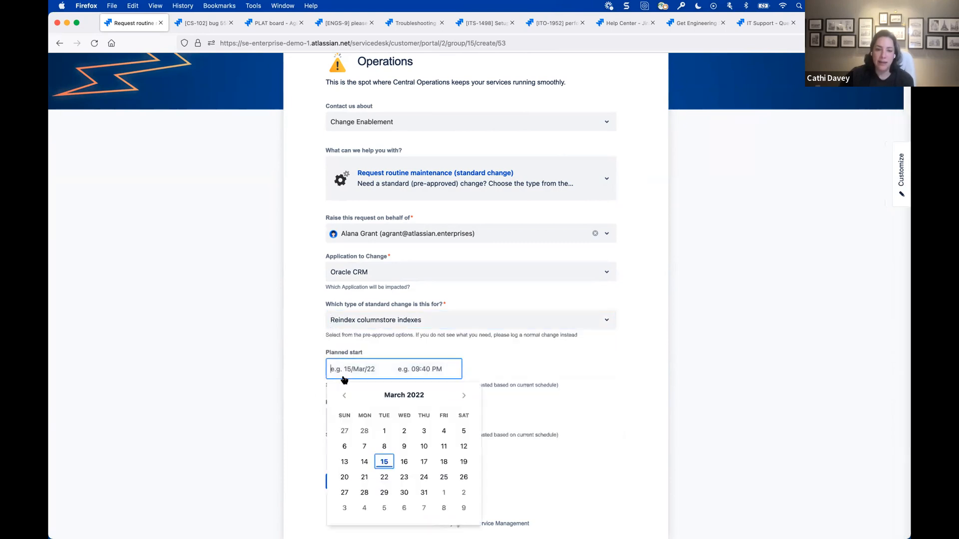
left_click(458, 464)
left_click(412, 368)
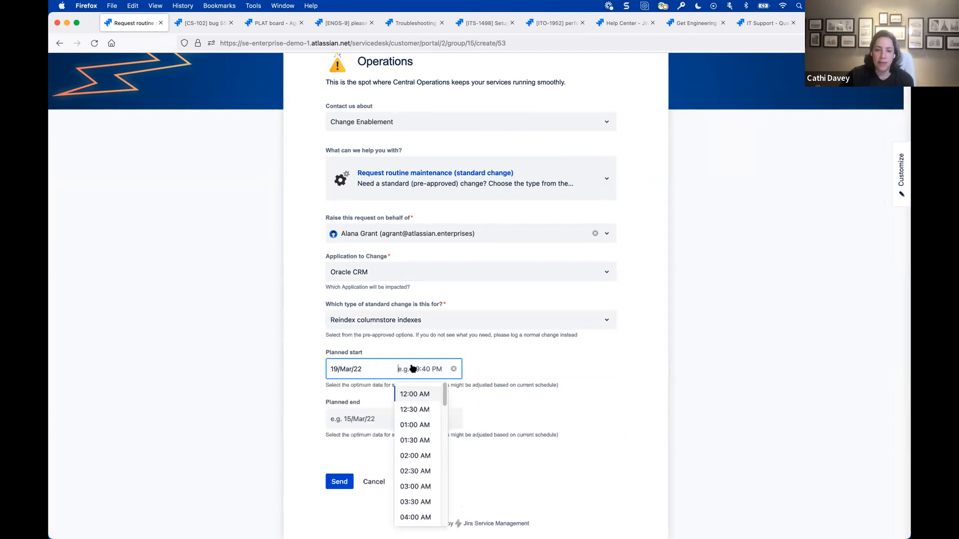
left_click(418, 426)
left_click(338, 422)
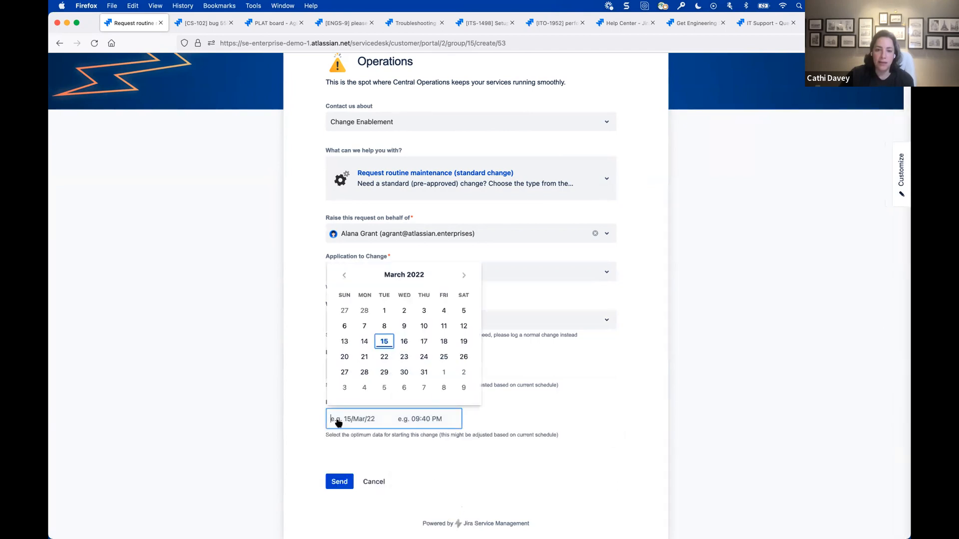
left_click(464, 343)
left_click(429, 422)
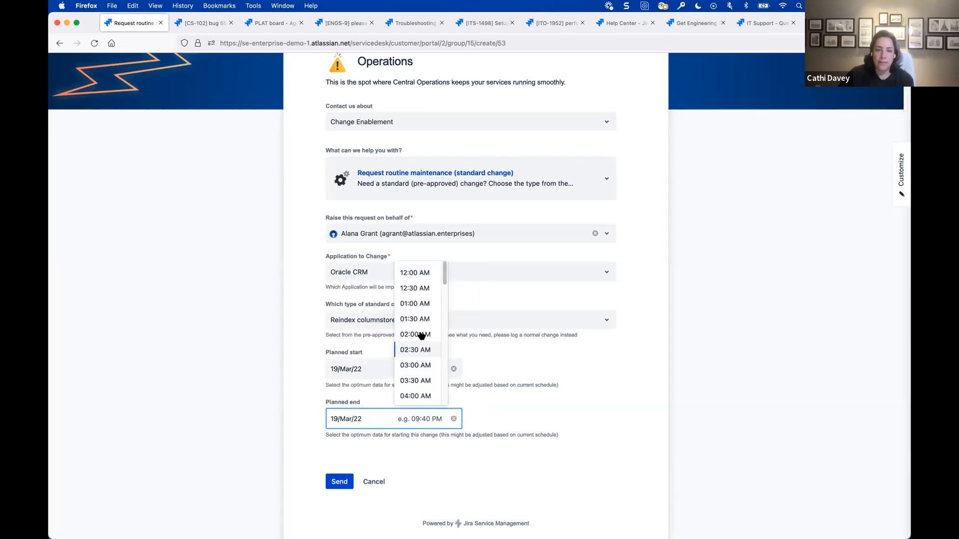
left_click(419, 366)
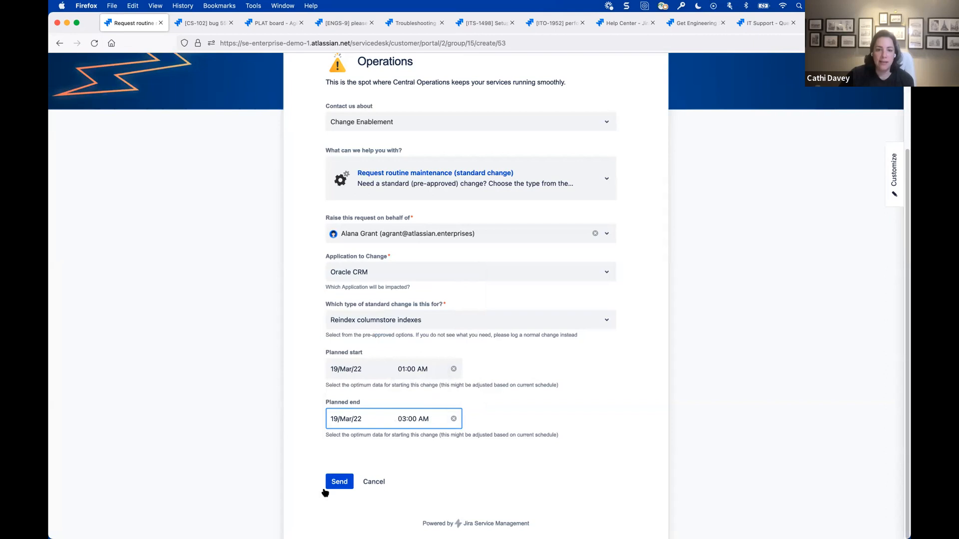
- Submit the standard change request and open its agent-side ticket in a new browser tab
left_click(335, 482)
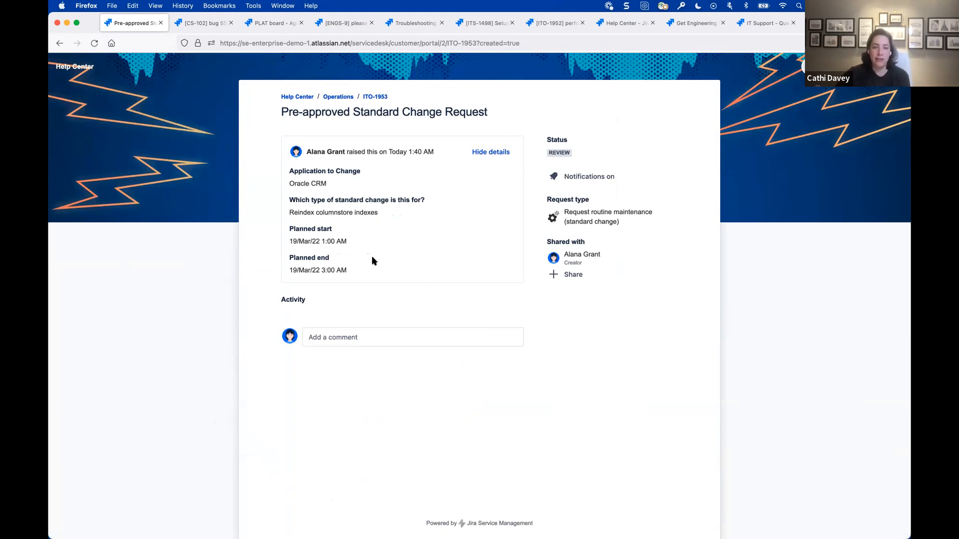
left_click(380, 98, "super")
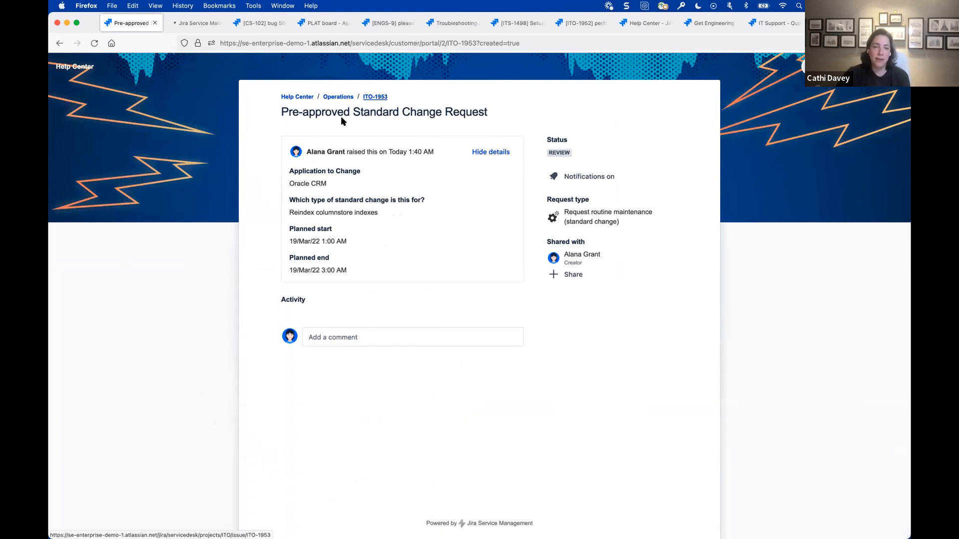
- Open the agent-side ticket of the standard change and review its implementation, backout and test plans and its subtasks
left_click(182, 23)
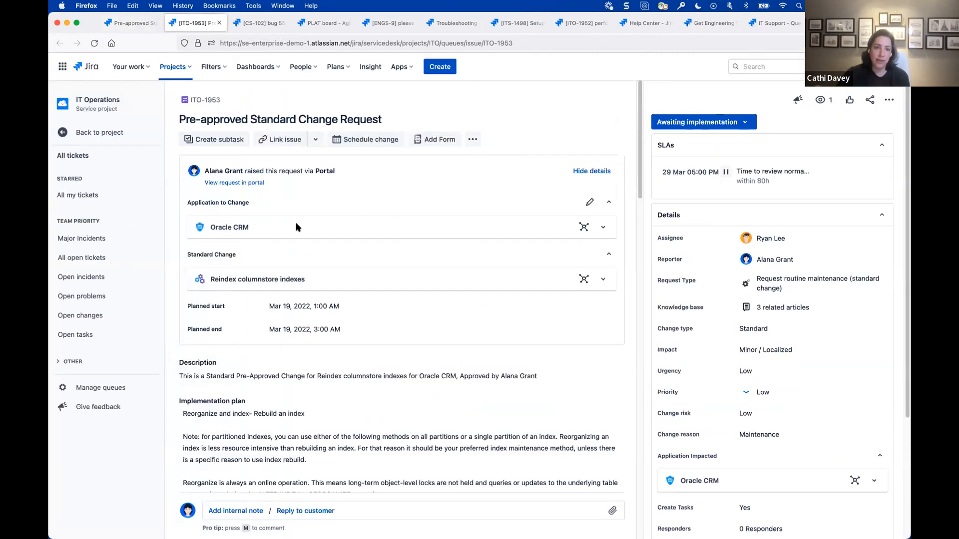
scroll(298, 224, "down", 5)
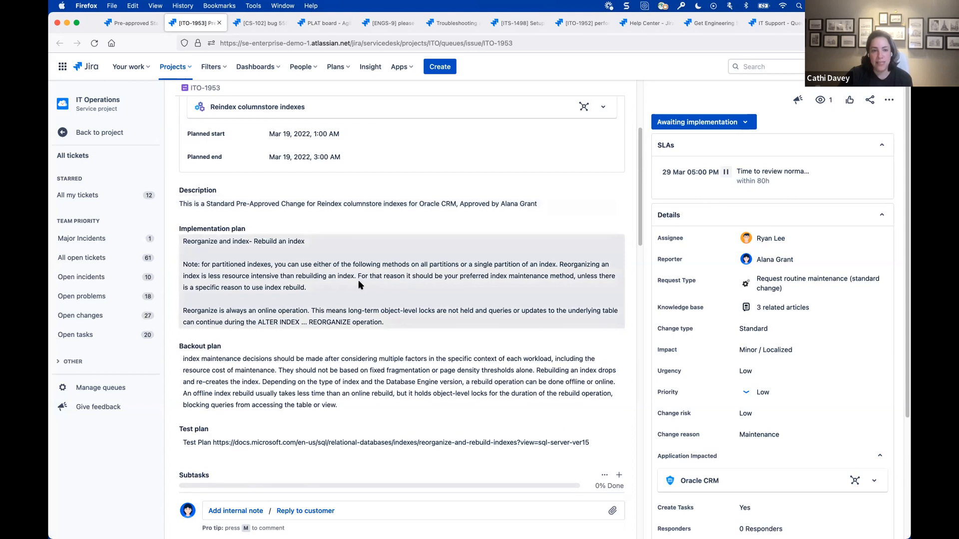
scroll(358, 279, "down", 3)
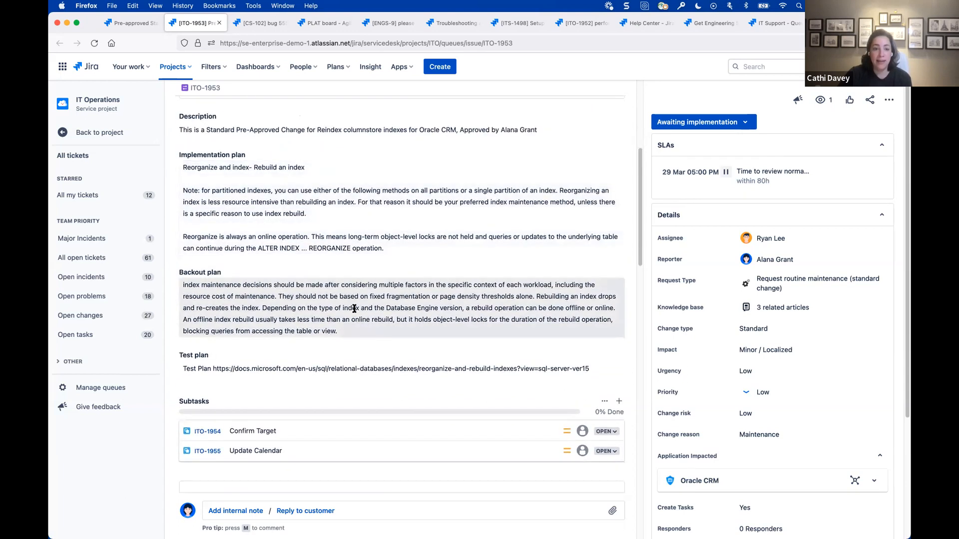
scroll(300, 344, "down", 3)
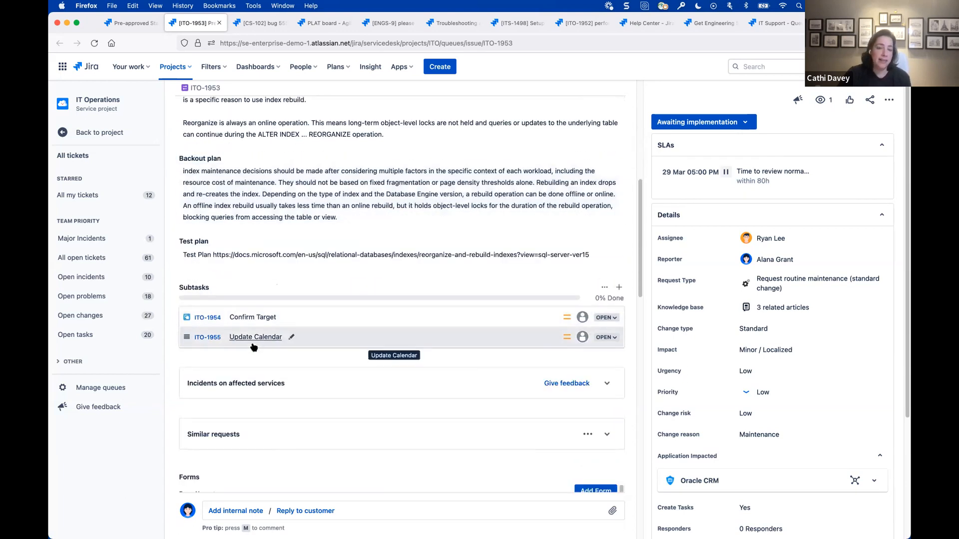
scroll(368, 260, "up", 5)
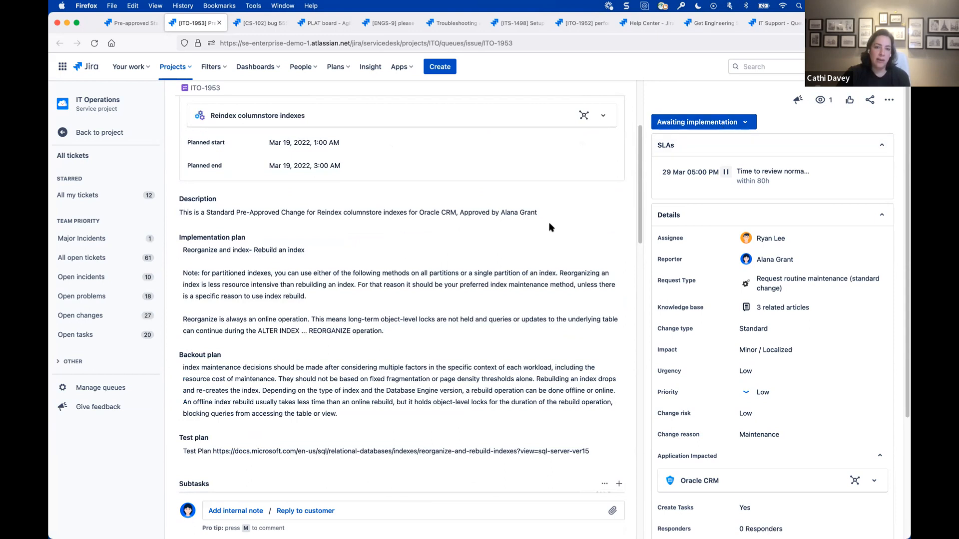
scroll(551, 227, "up", 4)
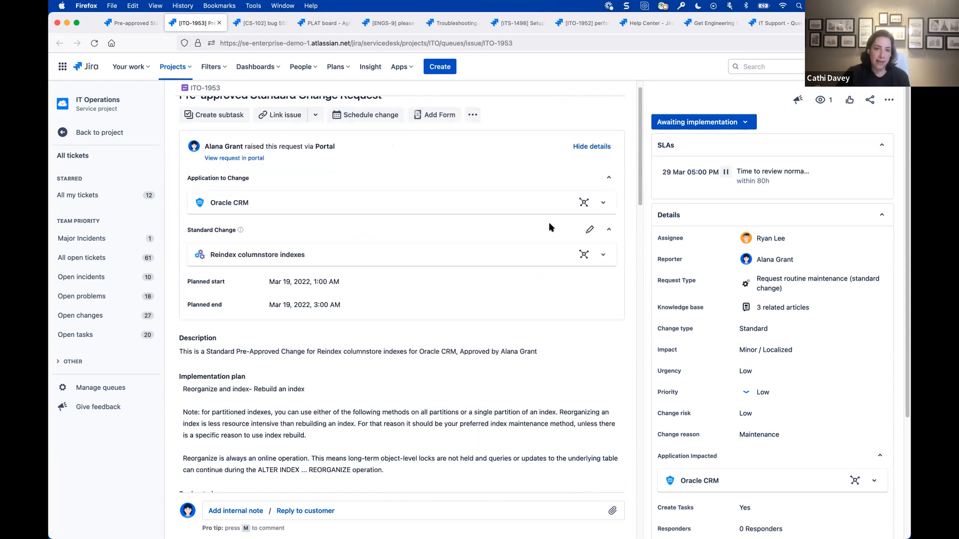
scroll(549, 227, "up", 1)
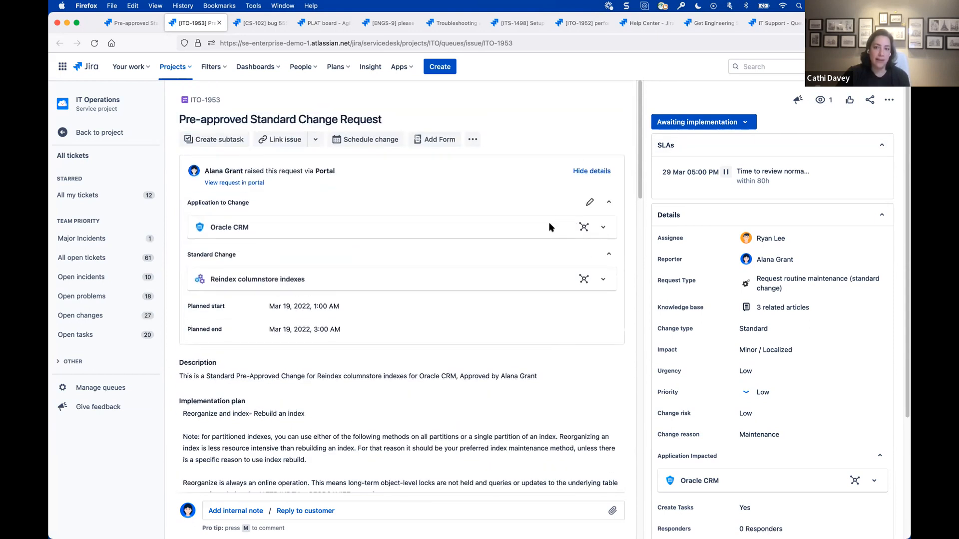
- Check the automation comment in the change ticket's activity, then look back over its description and subtasks
scroll(548, 227, "down", 14)
scroll(514, 233, "down", 10)
scroll(554, 248, "down", 10)
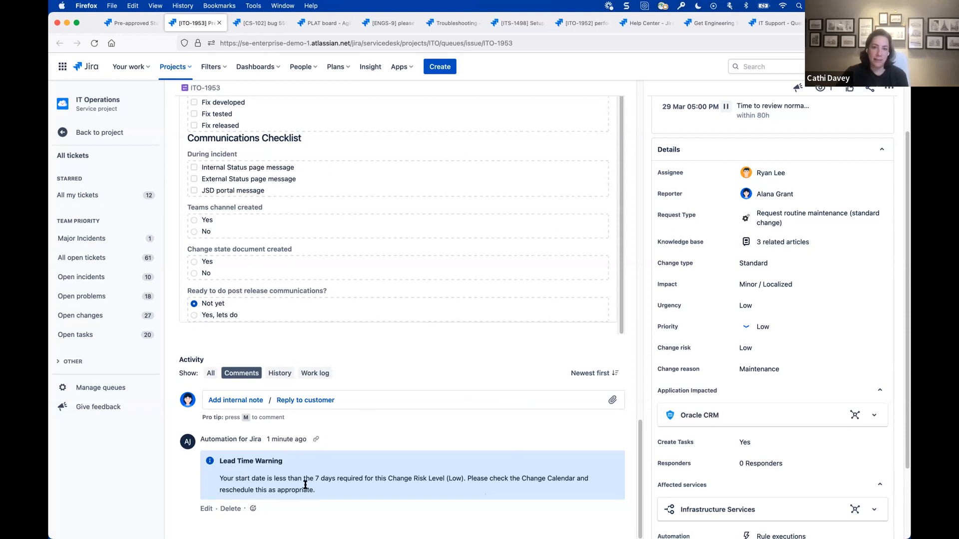
scroll(484, 378, "up", 15)
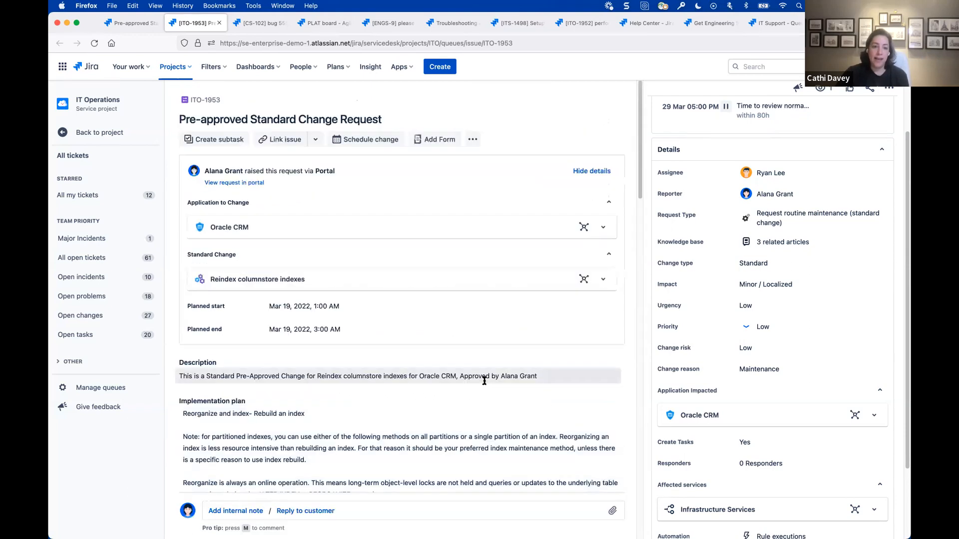
scroll(303, 394, "down", 4)
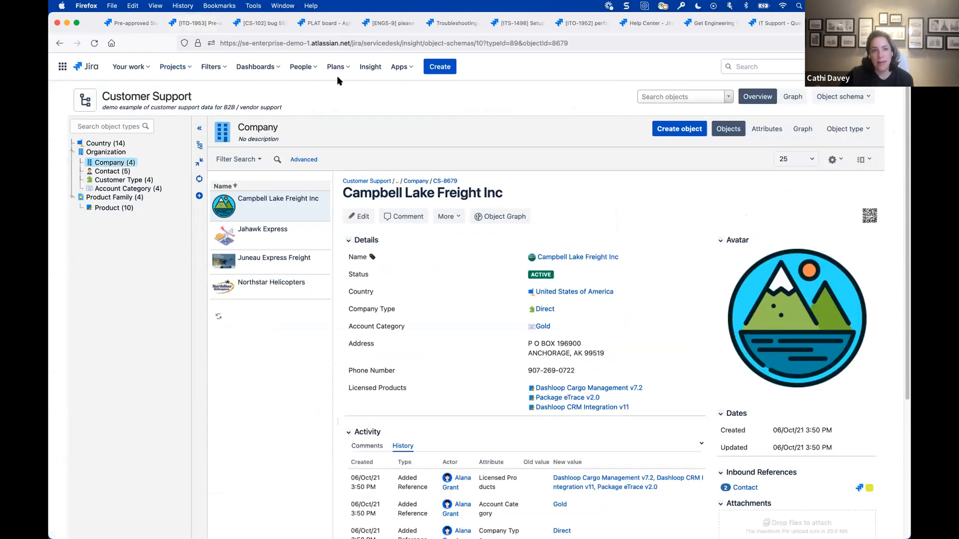
- Open the Practice Standards schema in Insight and expand its full object type tree
left_click(367, 65)
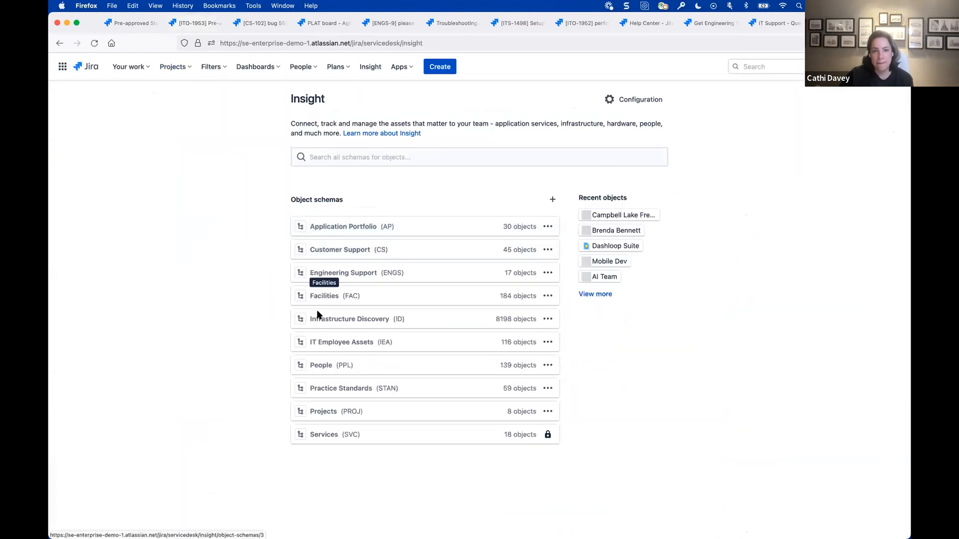
left_click(355, 389)
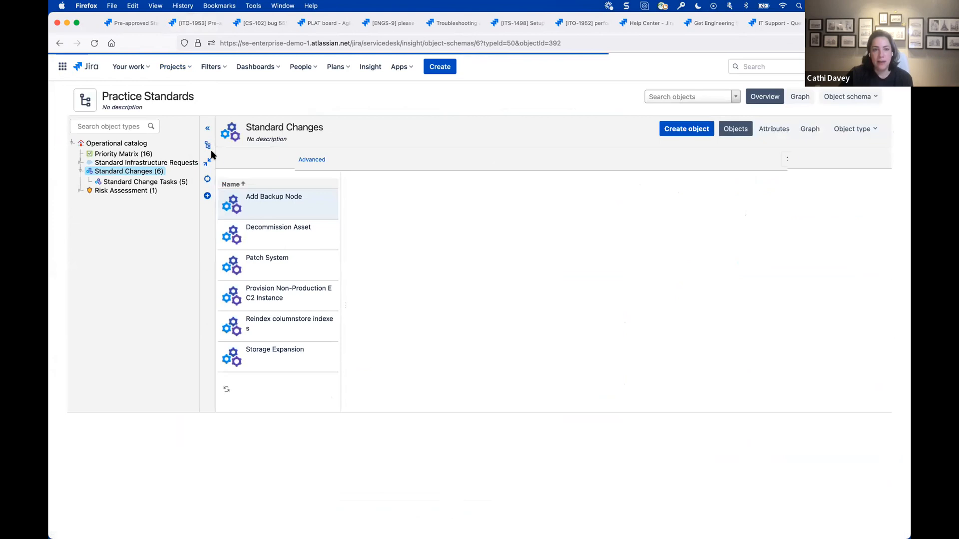
left_click(207, 146)
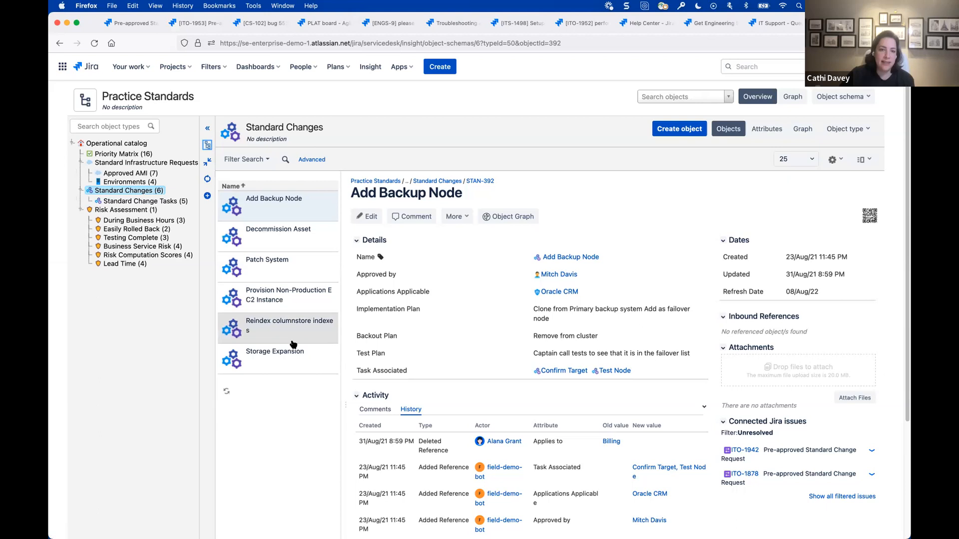
- Inspect the Provision Non-Production EC2 Instance and Reindex columnstore indexes standard changes, including the latter's applicable application, plans and associated tasks
left_click(268, 298)
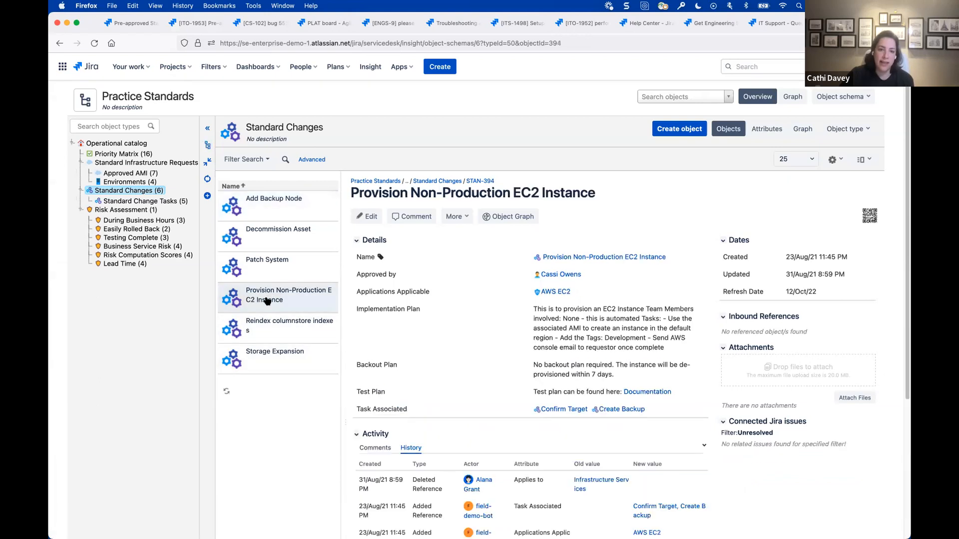
left_click(263, 332)
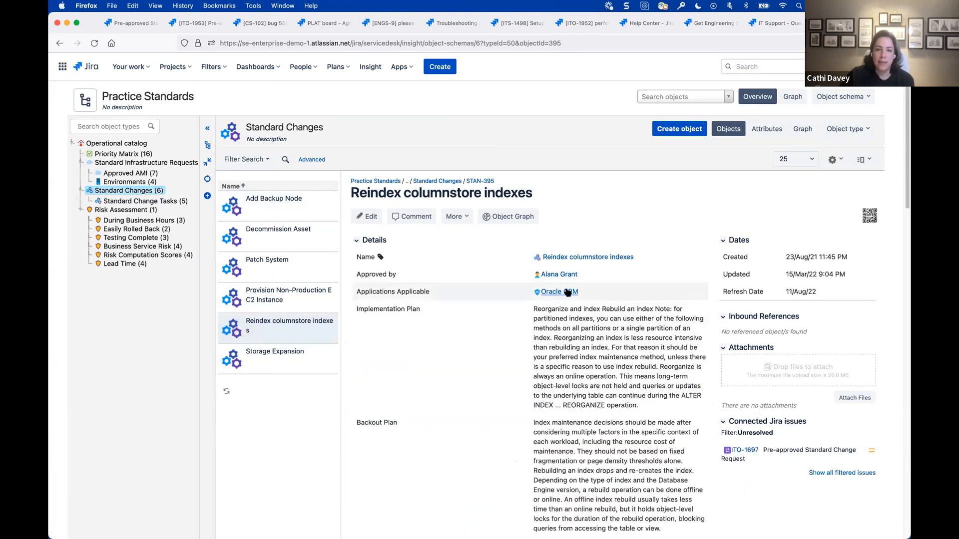
left_click(551, 292)
scroll(559, 325, "down", 5)
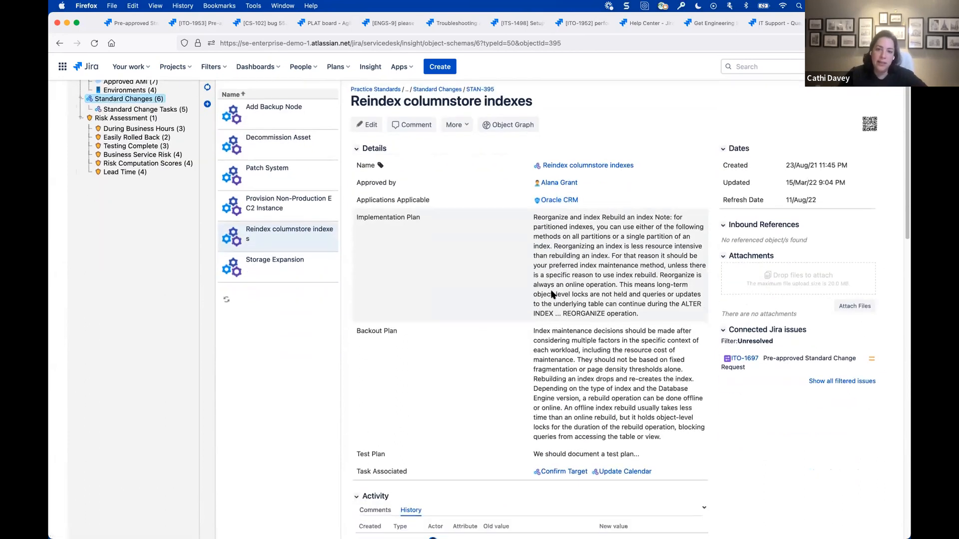
scroll(573, 356, "down", 3)
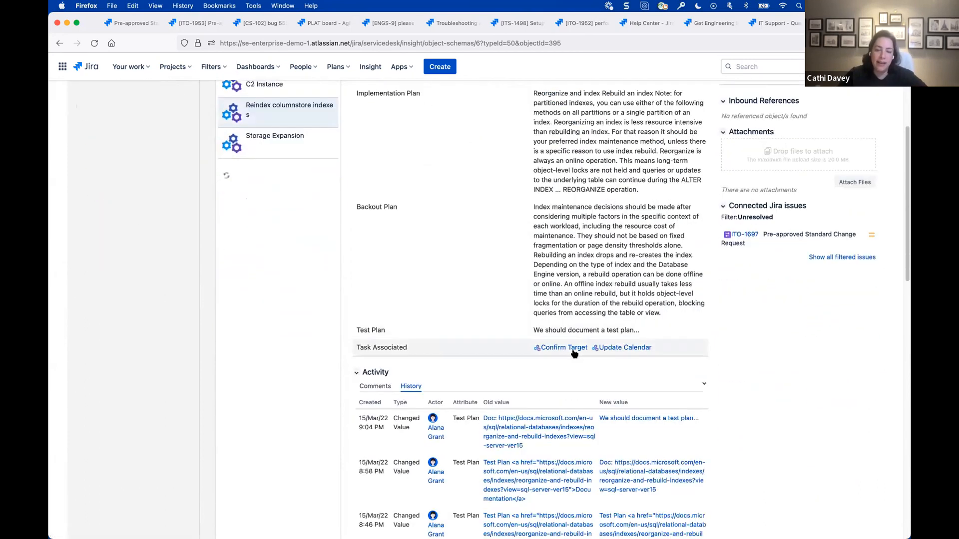
left_click(612, 350)
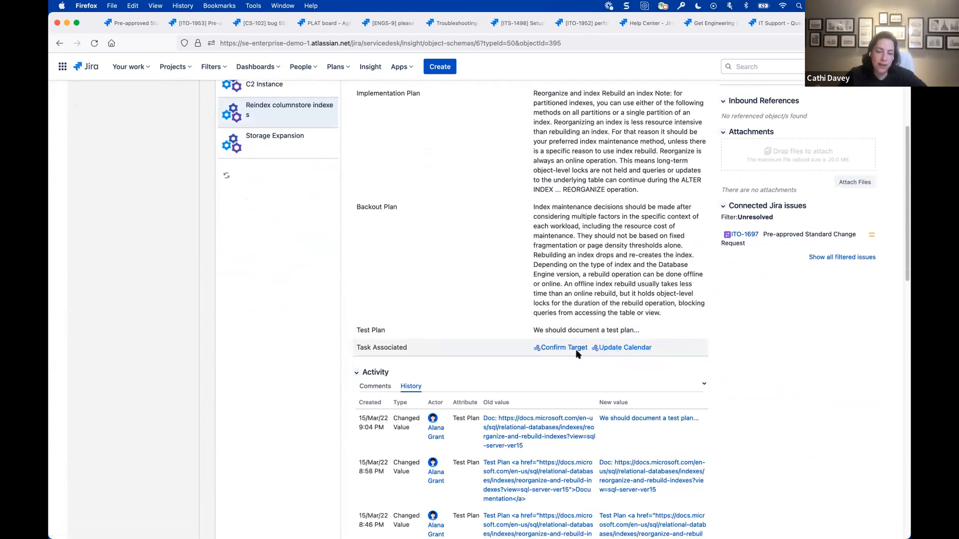
scroll(577, 355, "up", 1)
scroll(630, 364, "up", 2)
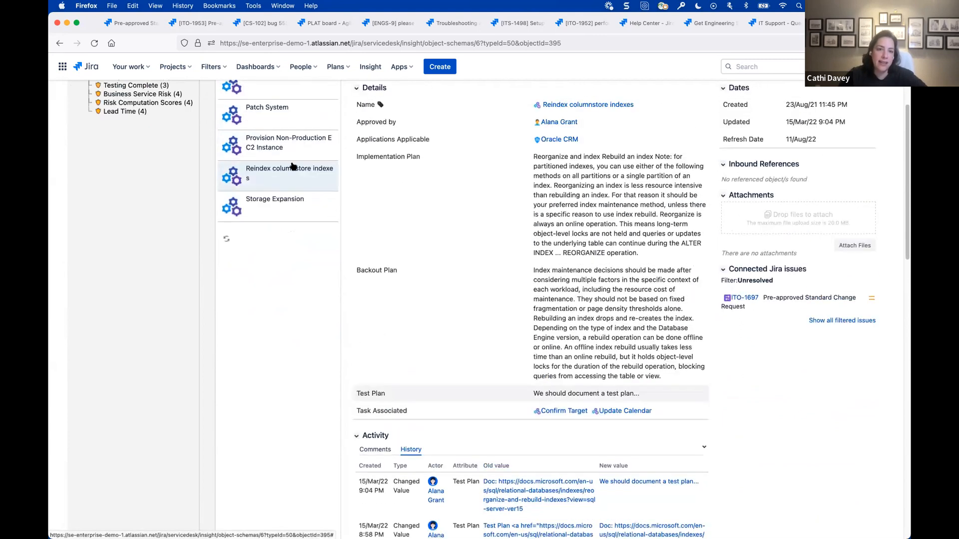
- Compare the details of the Patch System, Add Backup Node, Reindex columnstore indexes, Storage Expansion and Decommission Asset standard changes
left_click(275, 123)
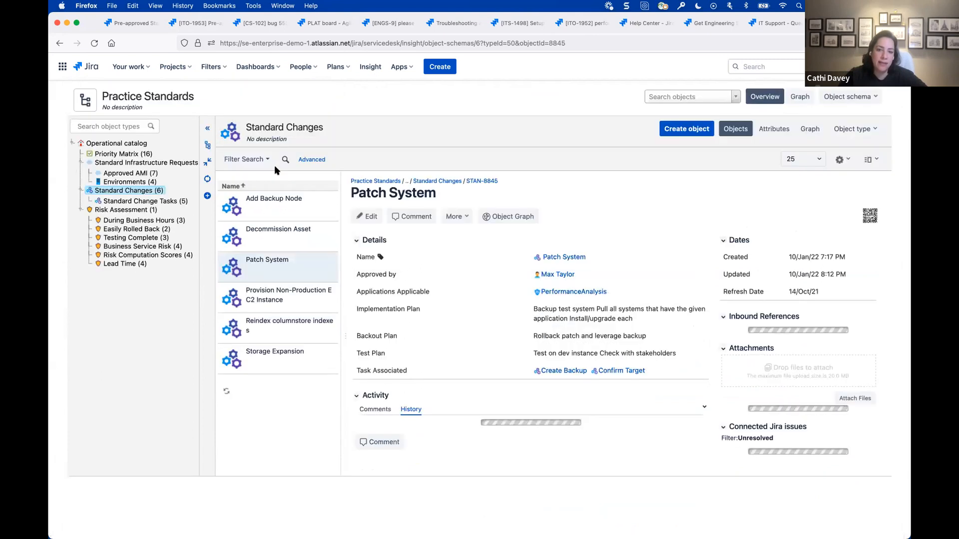
left_click(272, 207)
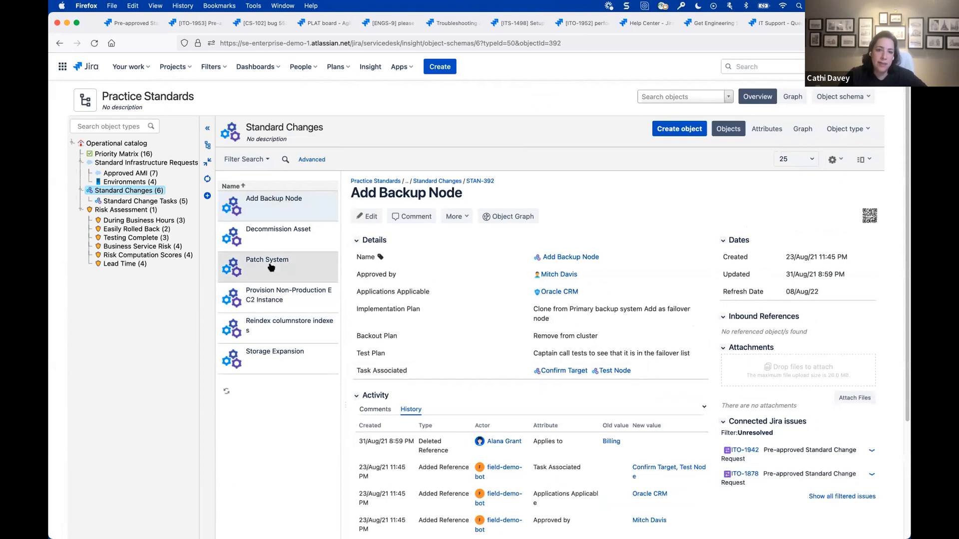
left_click(279, 334)
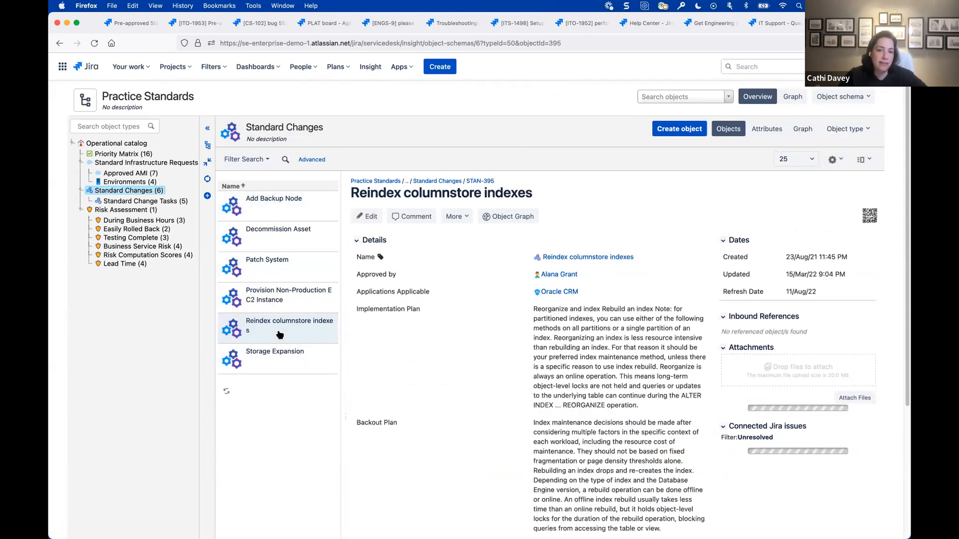
scroll(270, 325, "down", 4)
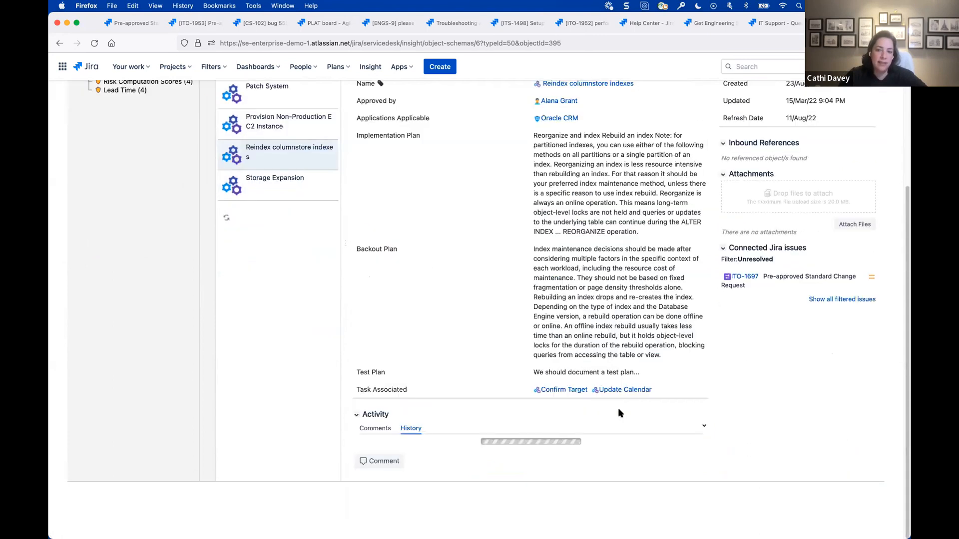
left_click(262, 184)
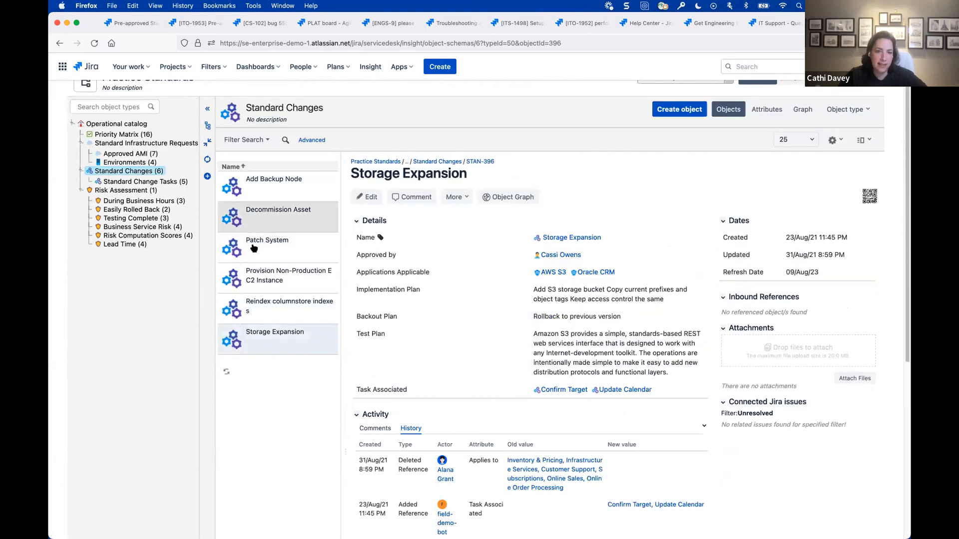
left_click(272, 213)
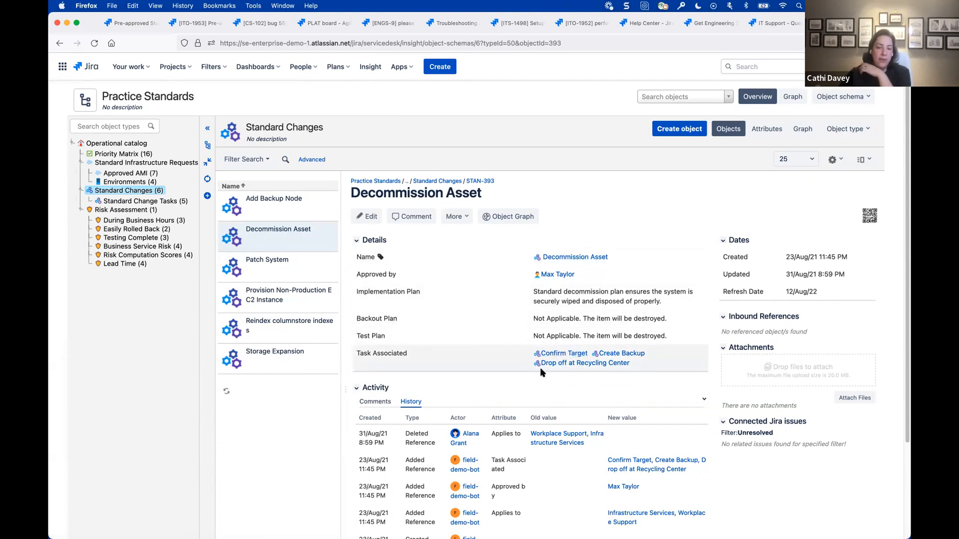
- Review the Lead Time, During Business Hours and Easily Rolled Back object types under Risk Assessment
left_click(134, 268)
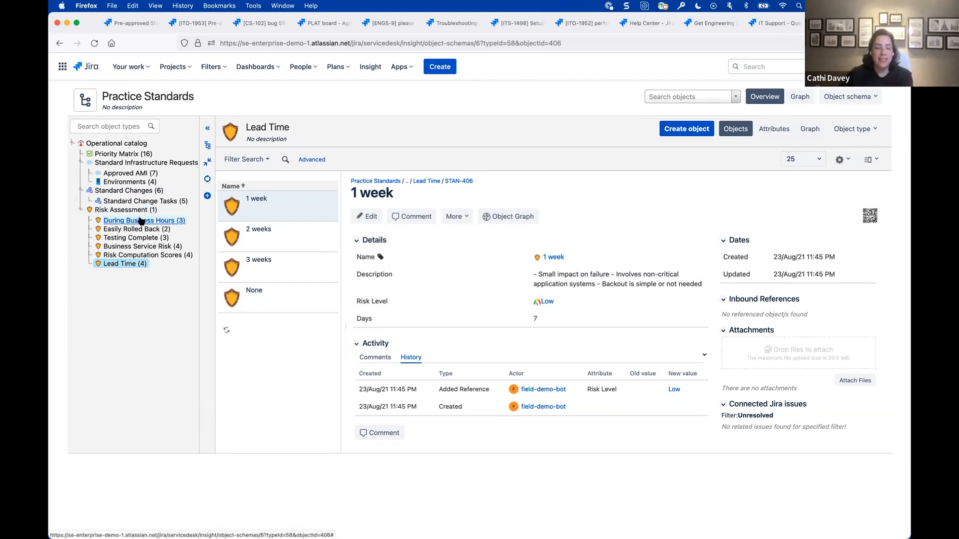
left_click(140, 222)
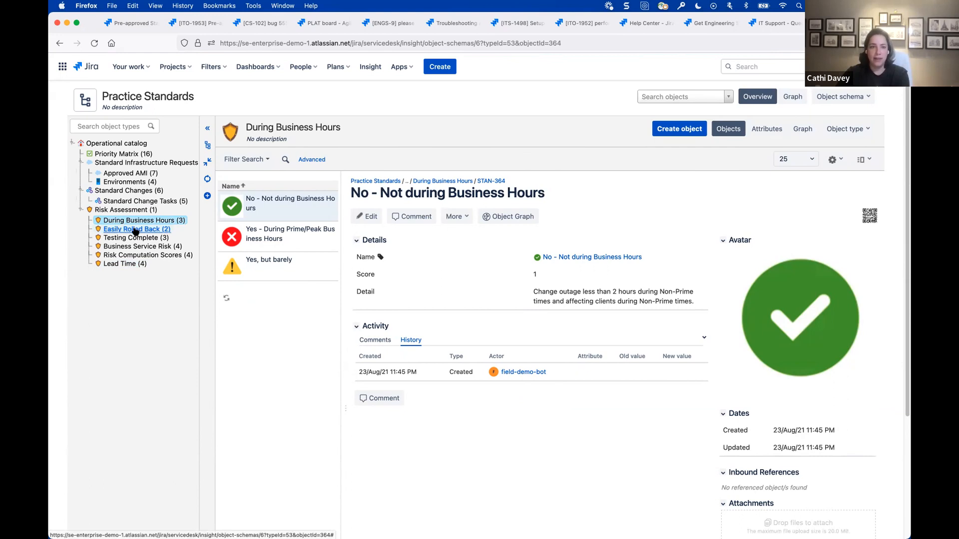
left_click(134, 230)
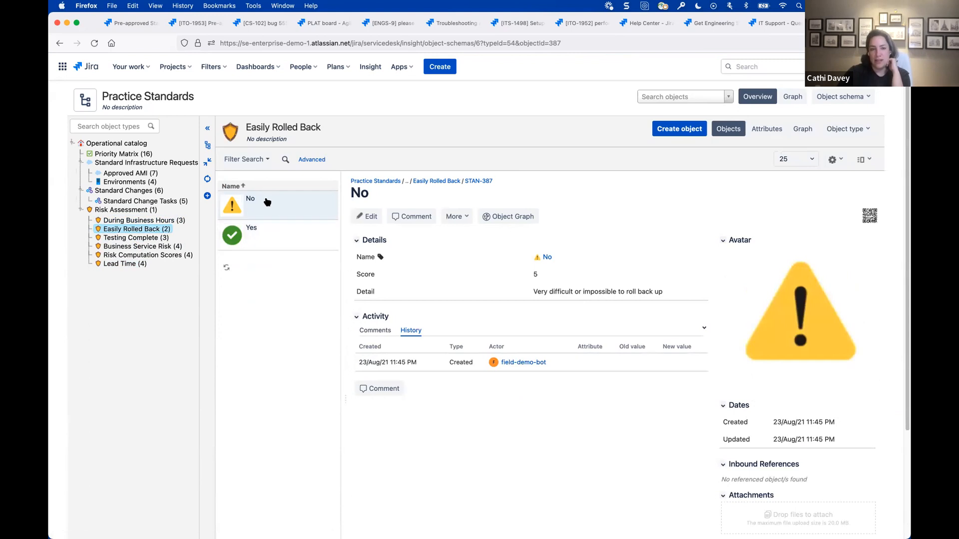
left_click(544, 280)
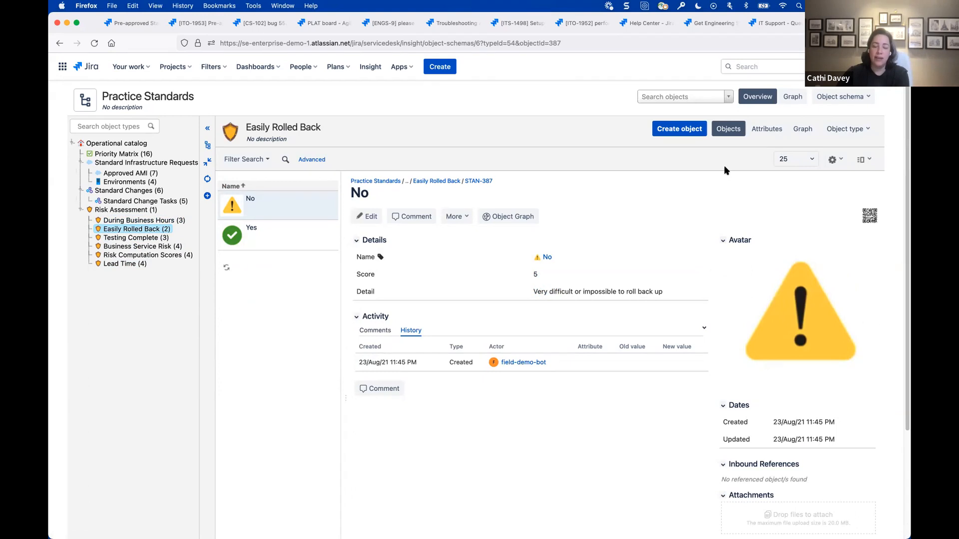
- Create an Easily Rolled Back object named Maybe with a score of 3 and a detail text beginning "Maybe for the"
left_click(682, 130)
type("Maybe")
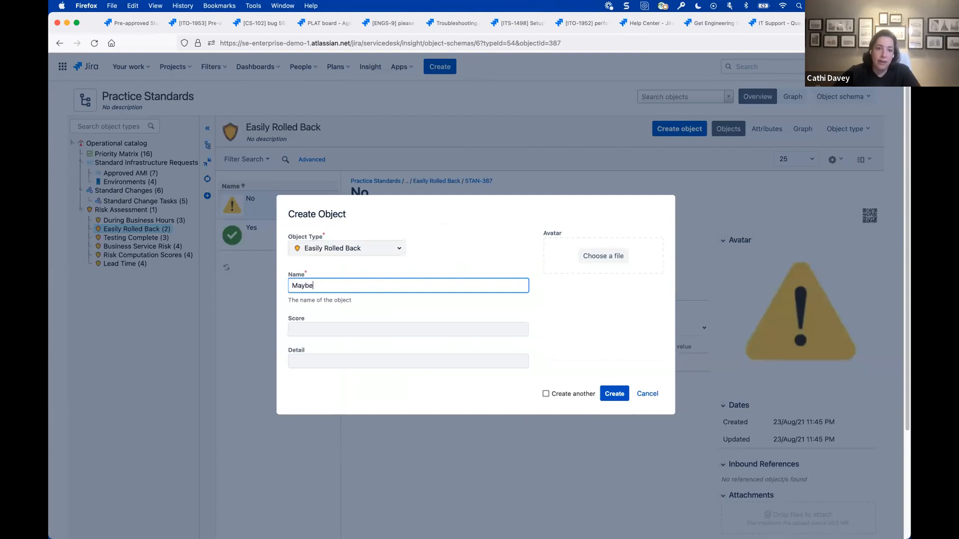
left_click(365, 329)
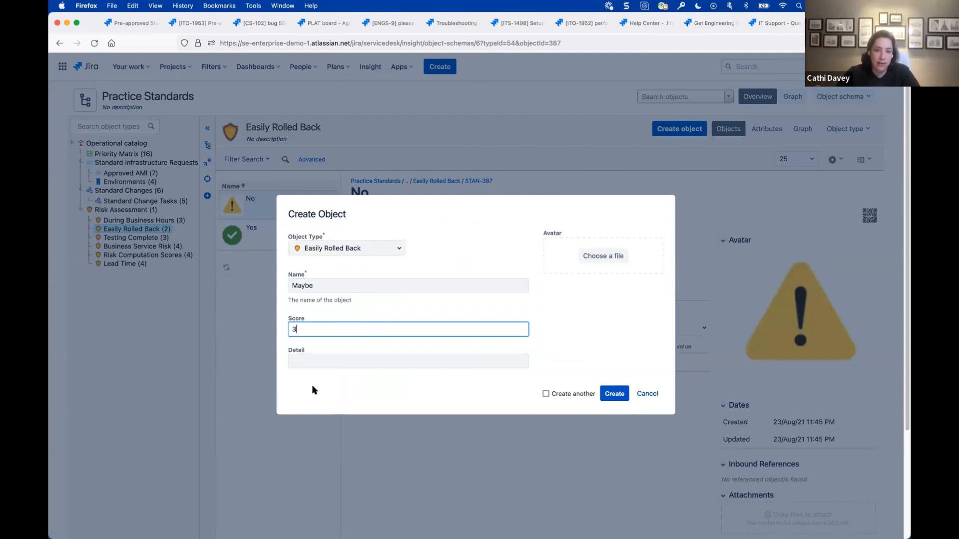
left_click(320, 355)
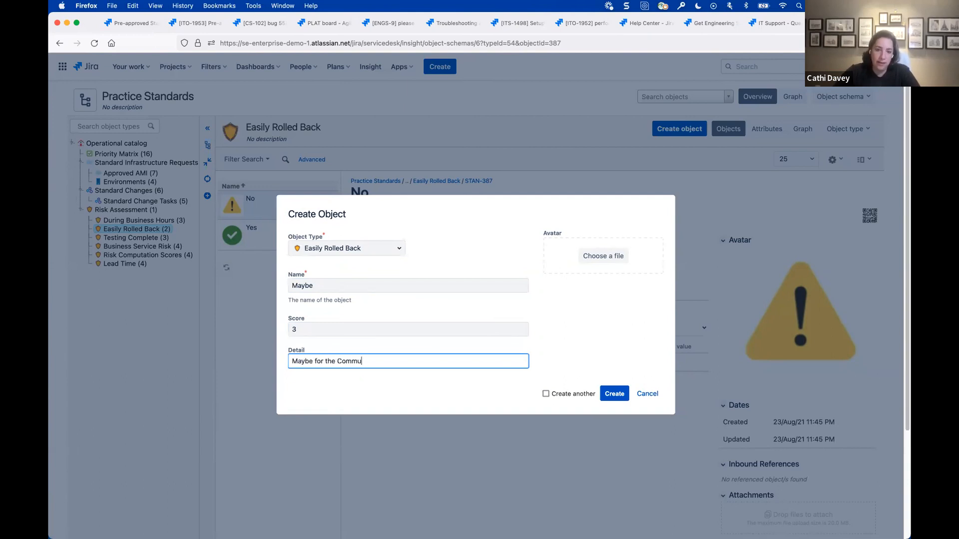
left_click(605, 394)
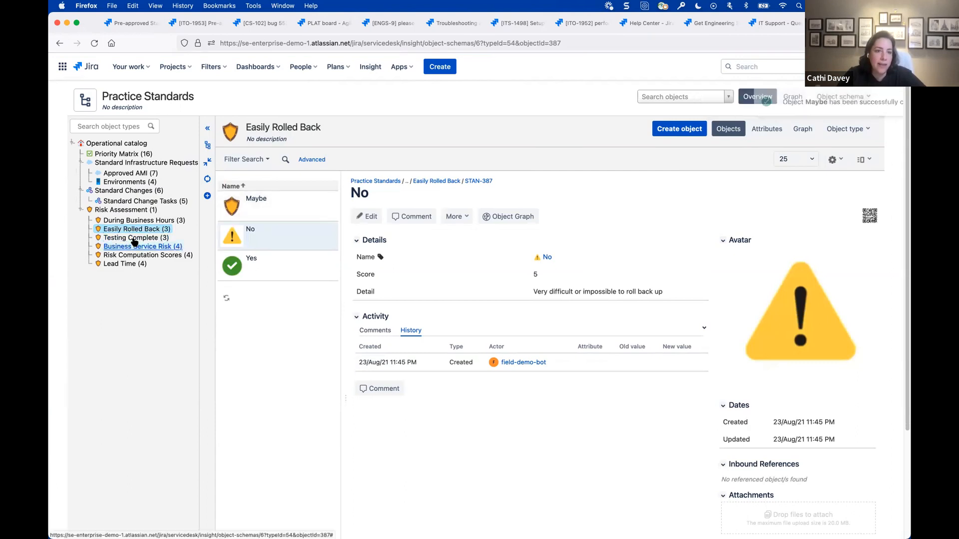
- Return to the customer portal's Operations page and open the Change Enablement request types
left_click(120, 24)
left_click(336, 98)
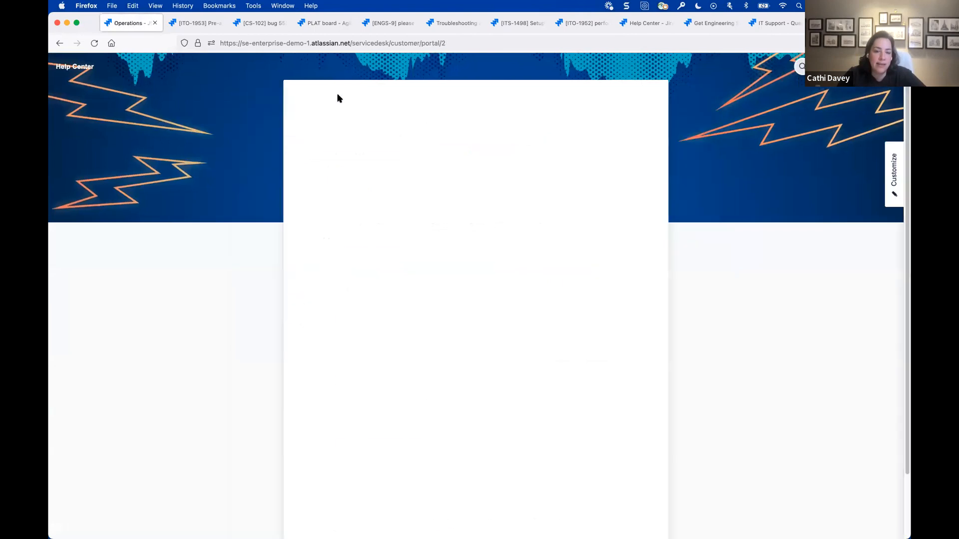
scroll(434, 455, "down", 2)
left_click(434, 454)
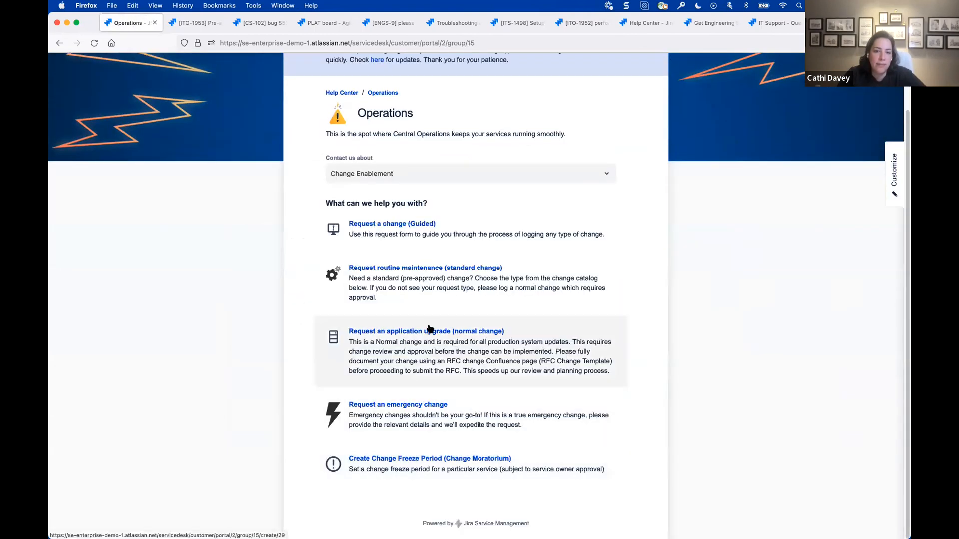
- Start an application upgrade (normal change) request with the summary "upgrade the crm" and the change reason Upgrade
left_click(444, 360)
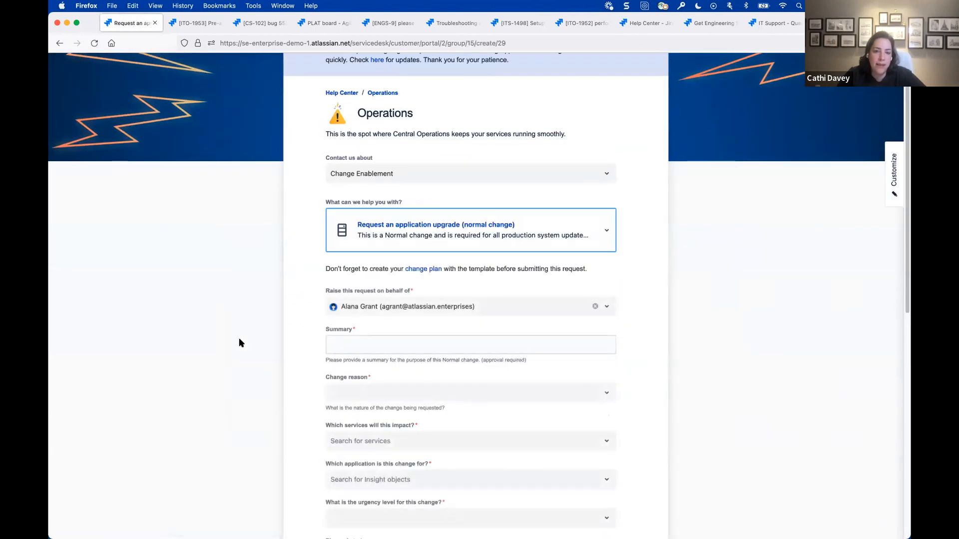
scroll(239, 339, "down", 5)
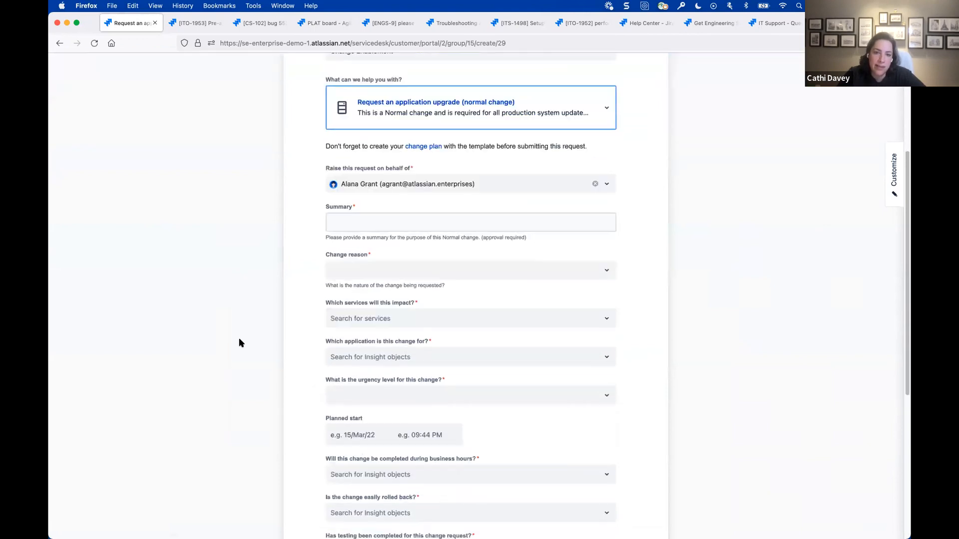
left_click(384, 176)
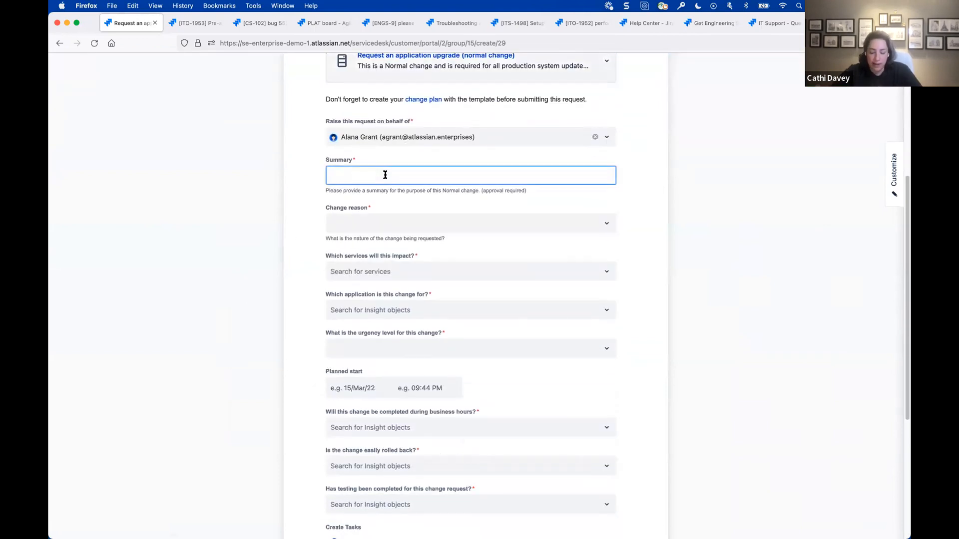
type("upgrade the crm")
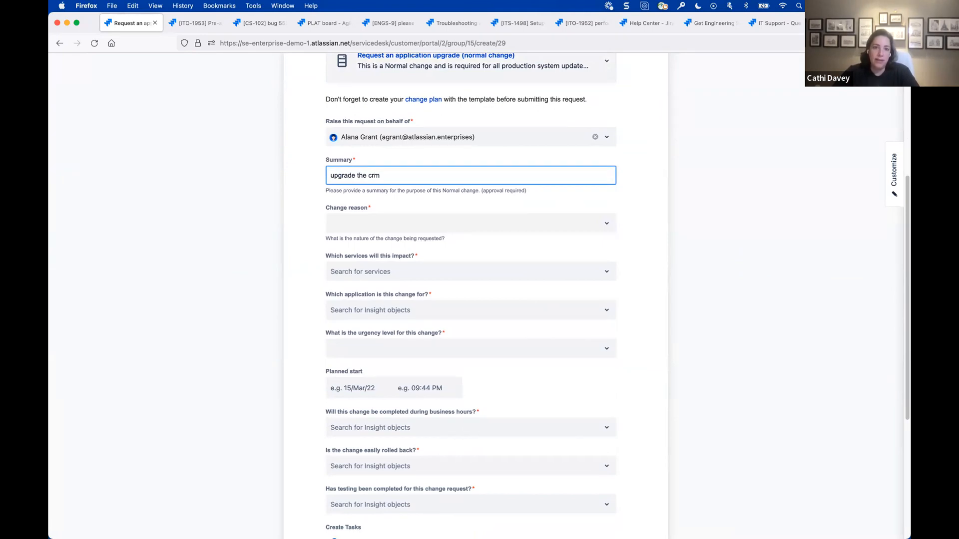
left_click(383, 225)
left_click(377, 263)
- Set Billing as the impacted service and Oracle CRM as the application the change is for
scroll(395, 349, "down", 2)
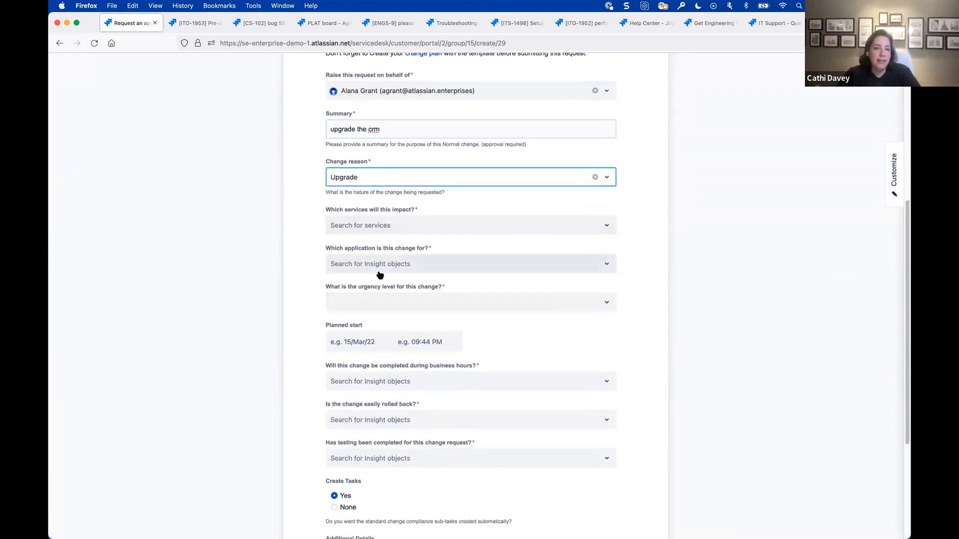
left_click(382, 223)
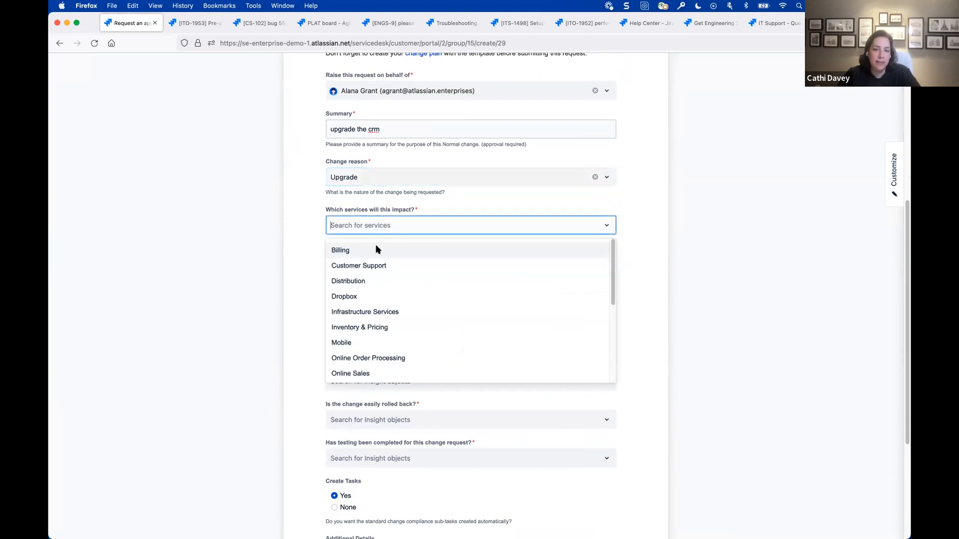
left_click(377, 252)
left_click(391, 264)
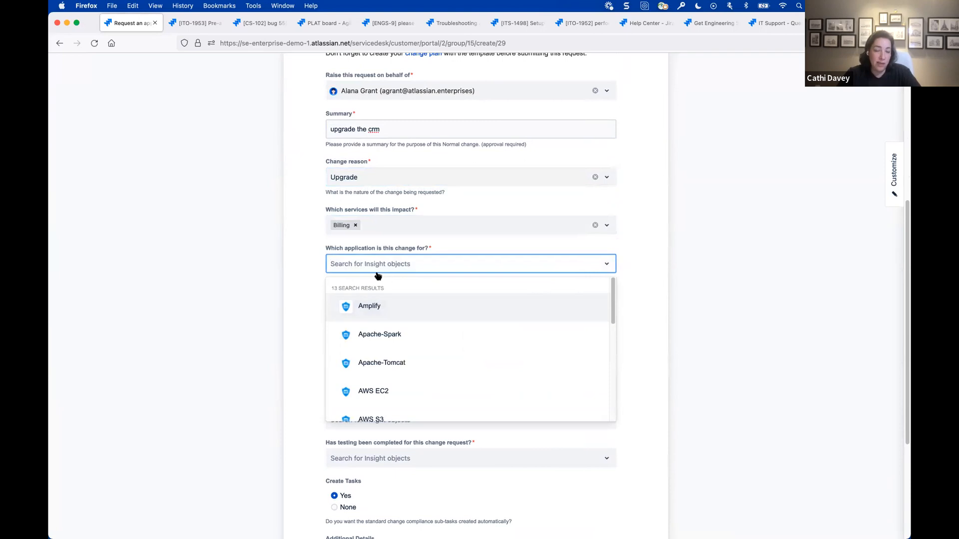
scroll(437, 354, "down", 3)
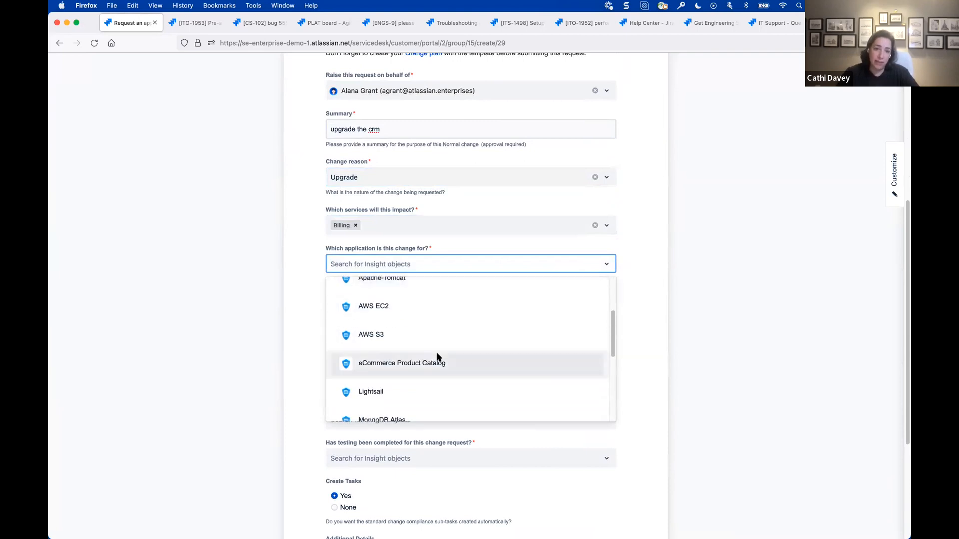
scroll(436, 354, "down", 2)
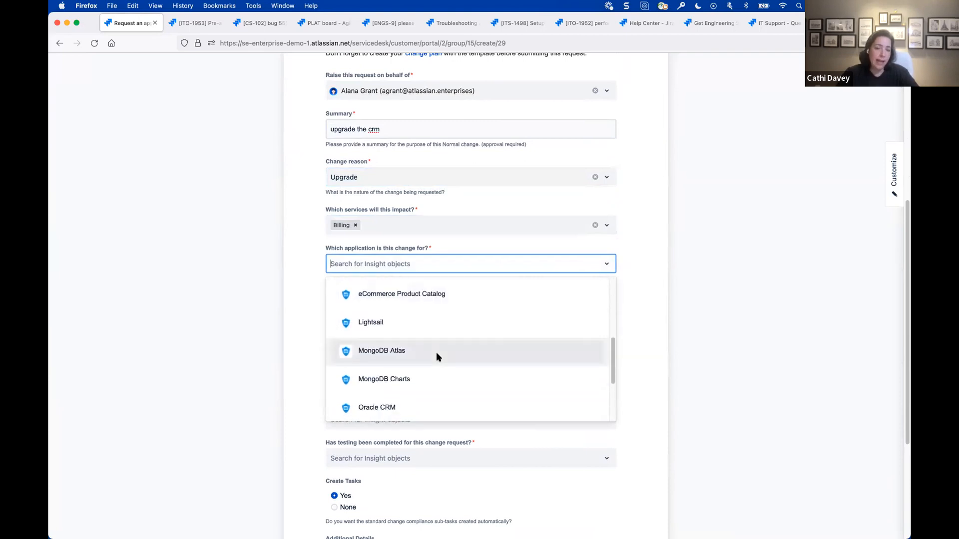
scroll(436, 352, "down", 1)
scroll(424, 334, "down", 2)
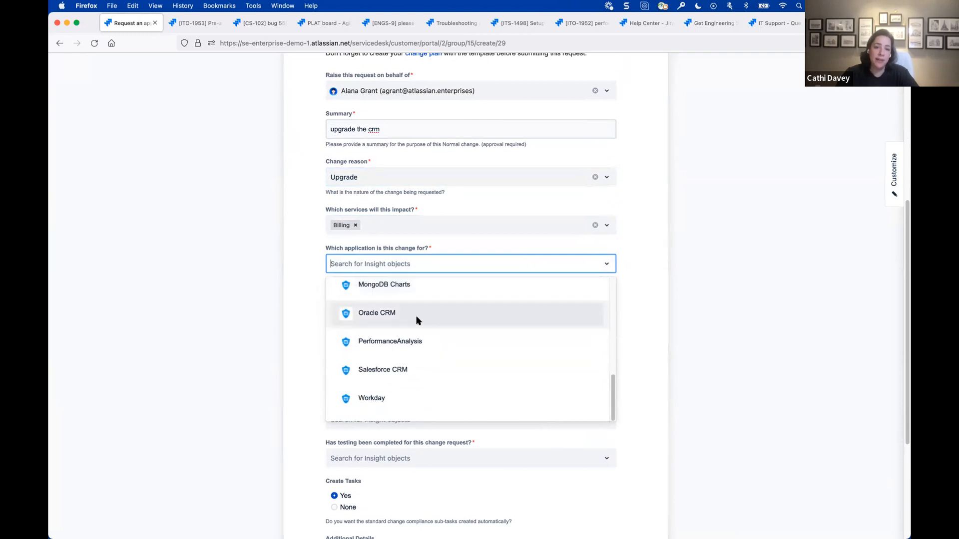
left_click(417, 319)
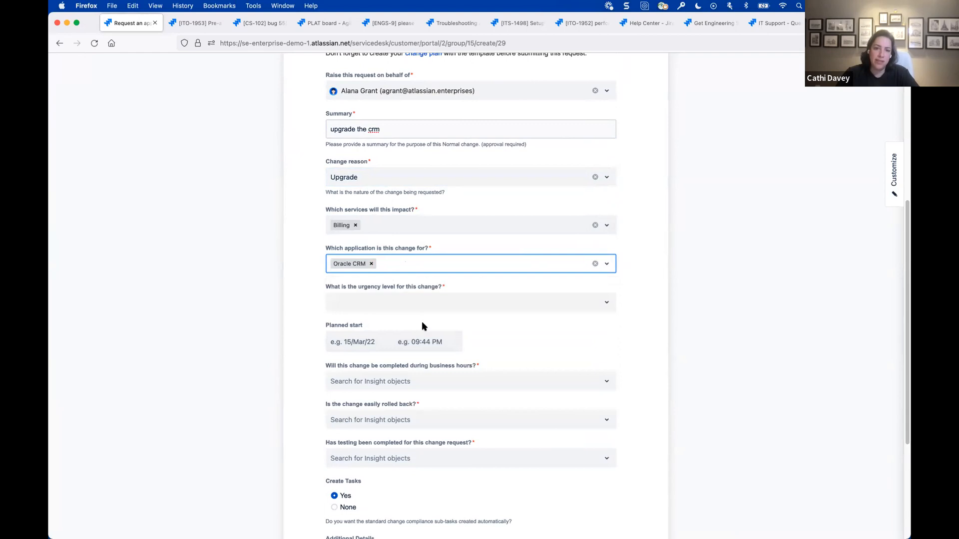
- Set the change's urgency level to High and its planned start to 22/Mar/22 at 01:30 AM
left_click(401, 308)
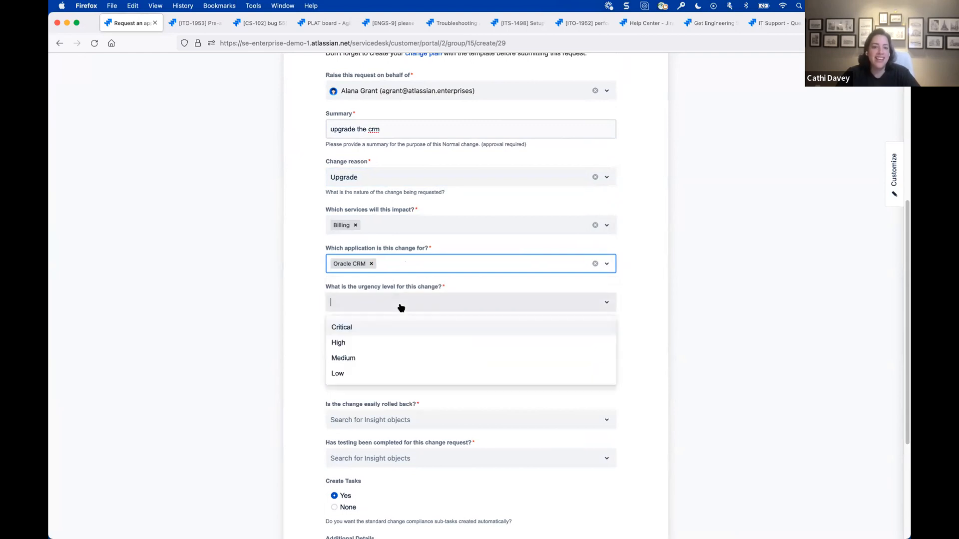
left_click(397, 342)
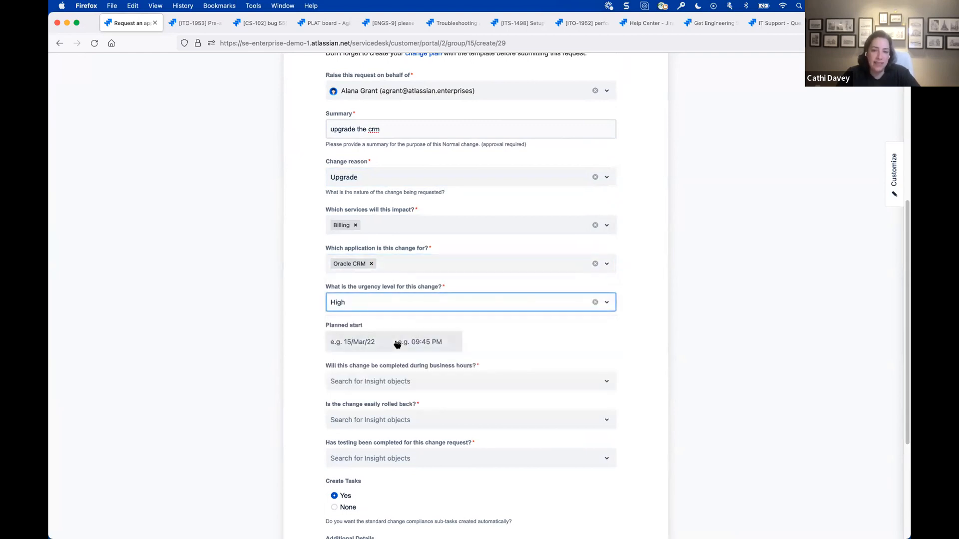
scroll(397, 343, "down", 1)
left_click(355, 301)
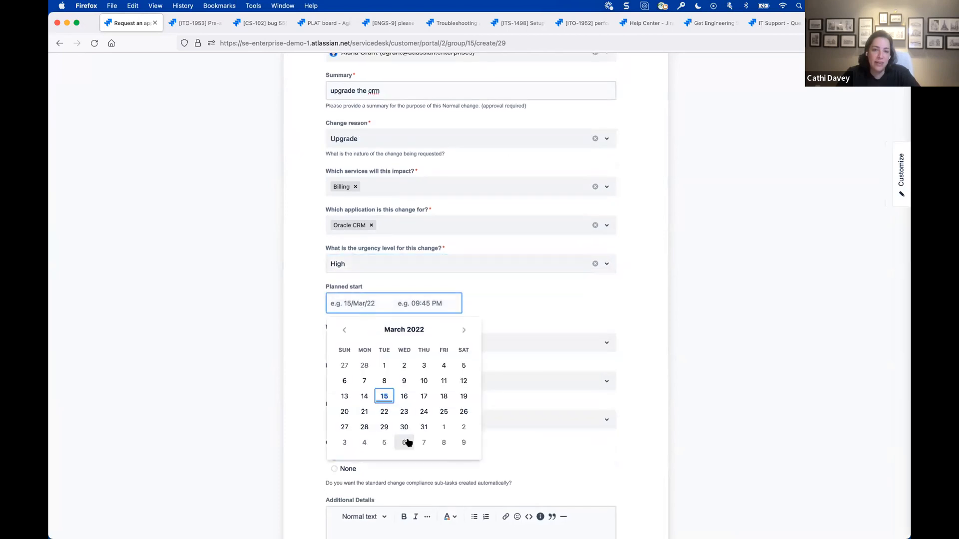
left_click(383, 412)
left_click(418, 305)
left_click(416, 383)
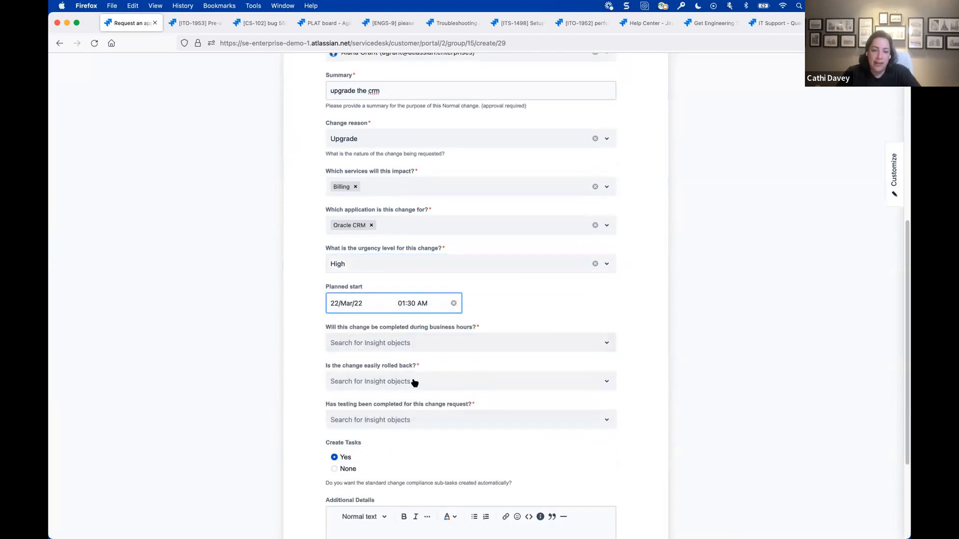
- Answer the risk questions with "Yes - During Prime/Peak Business Hours", Maybe for easy rollback and No for completed testing
scroll(369, 300, "down", 2)
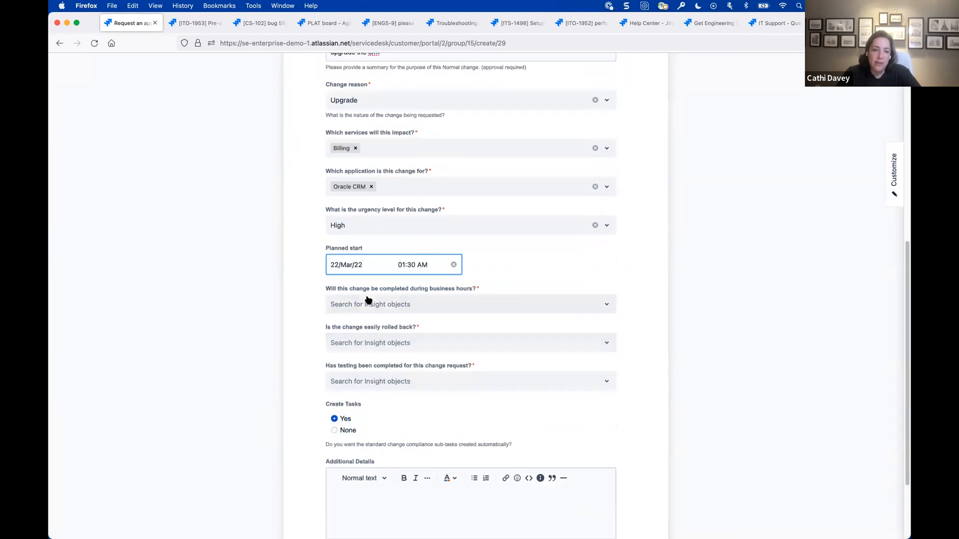
left_click(420, 307)
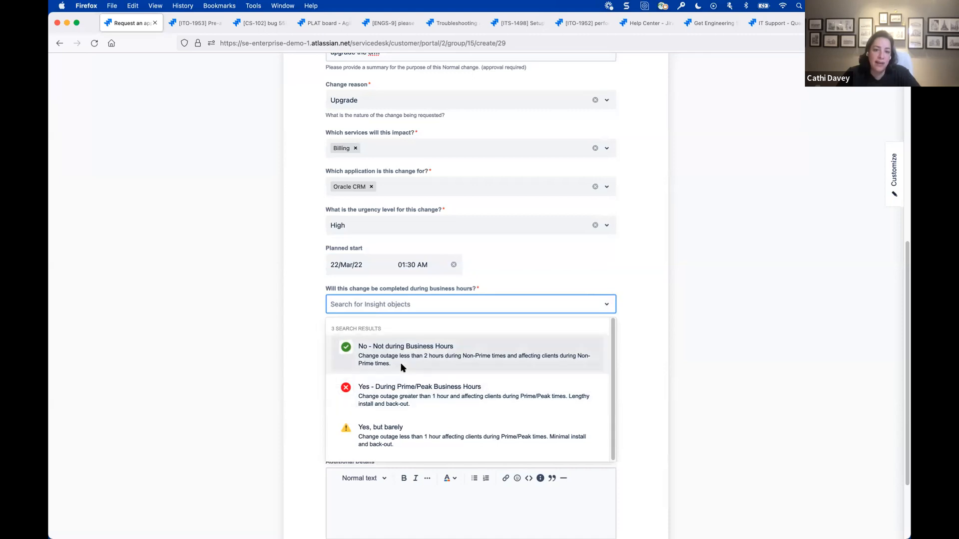
left_click(407, 394)
left_click(385, 346)
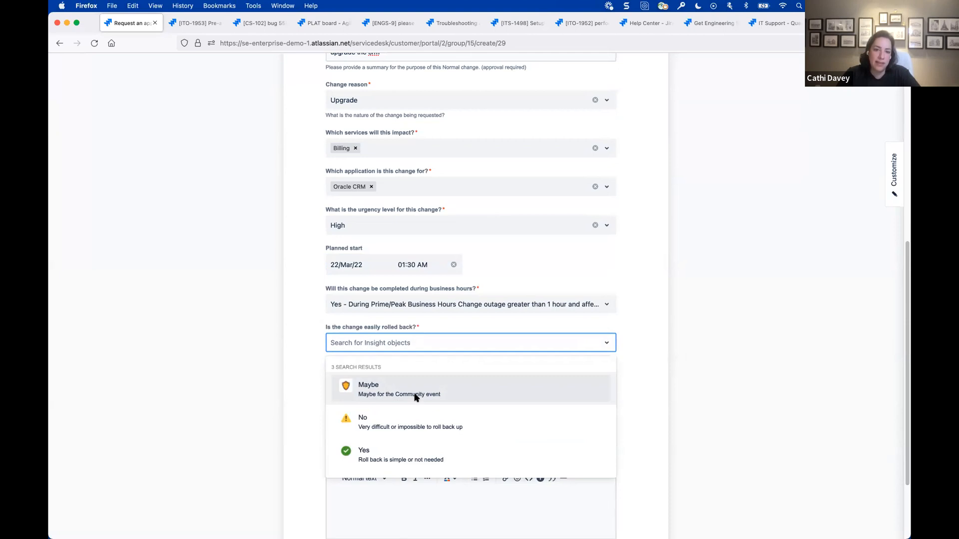
left_click(386, 393)
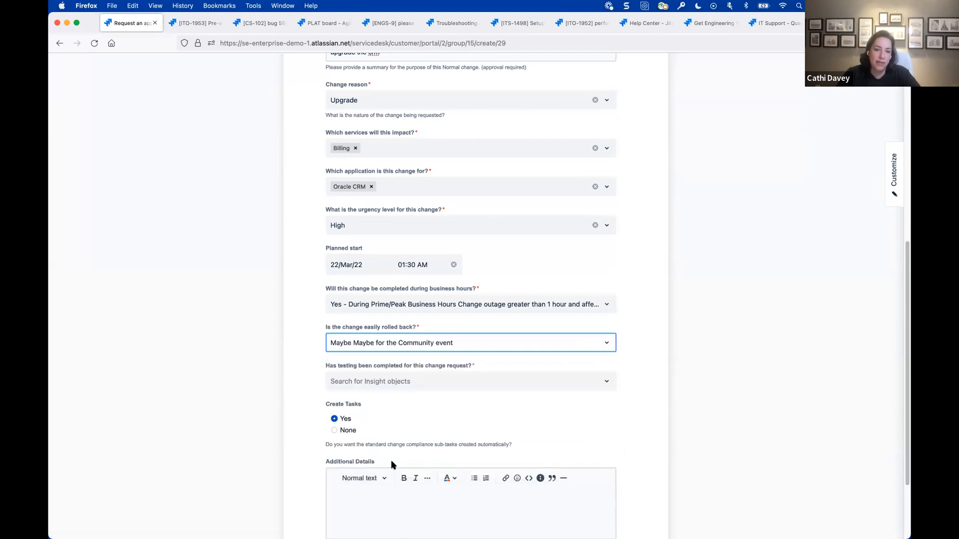
left_click(388, 384)
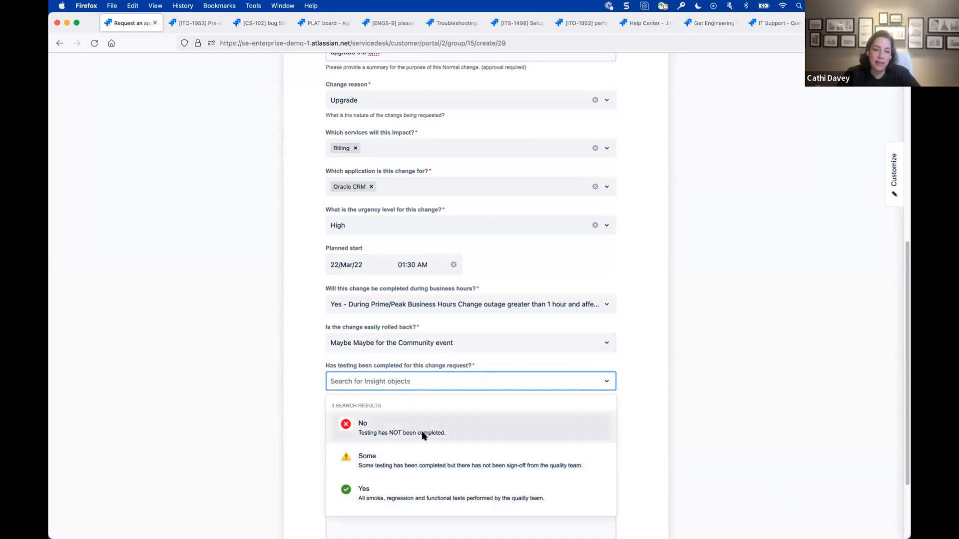
left_click(421, 433)
- Submit the CRM upgrade change request
scroll(299, 422, "down", 2)
left_click(338, 482)
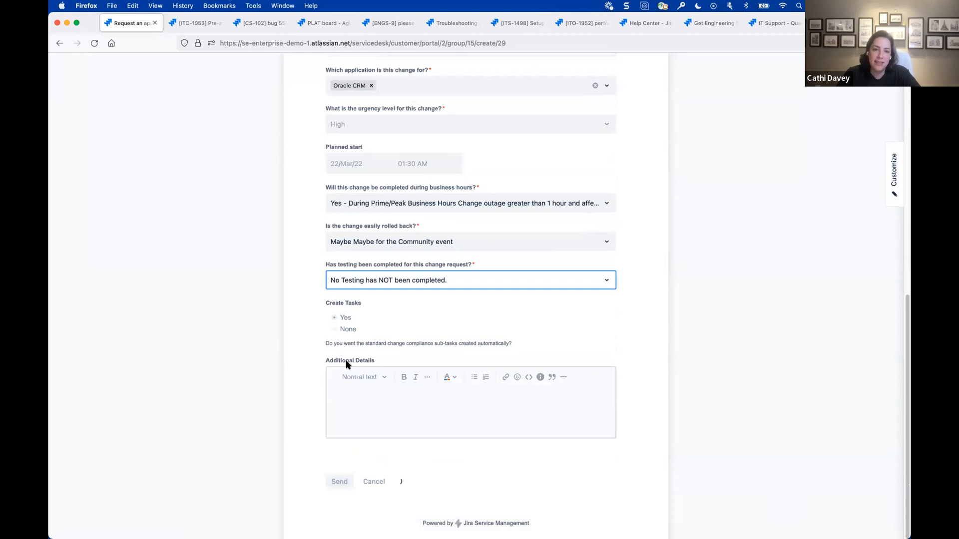
scroll(345, 364, "up", 1)
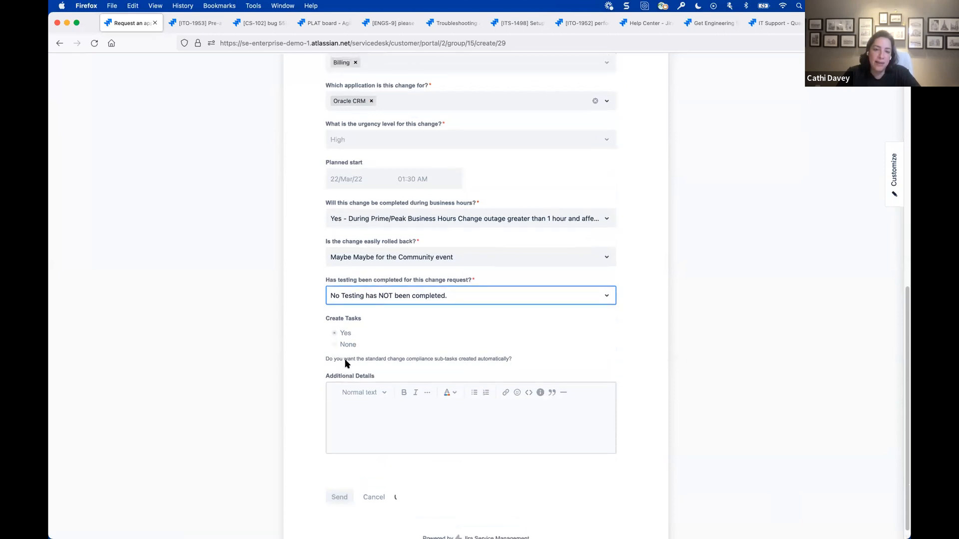
scroll(264, 357, "up", 1)
scroll(262, 352, "up", 2)
scroll(382, 333, "up", 1)
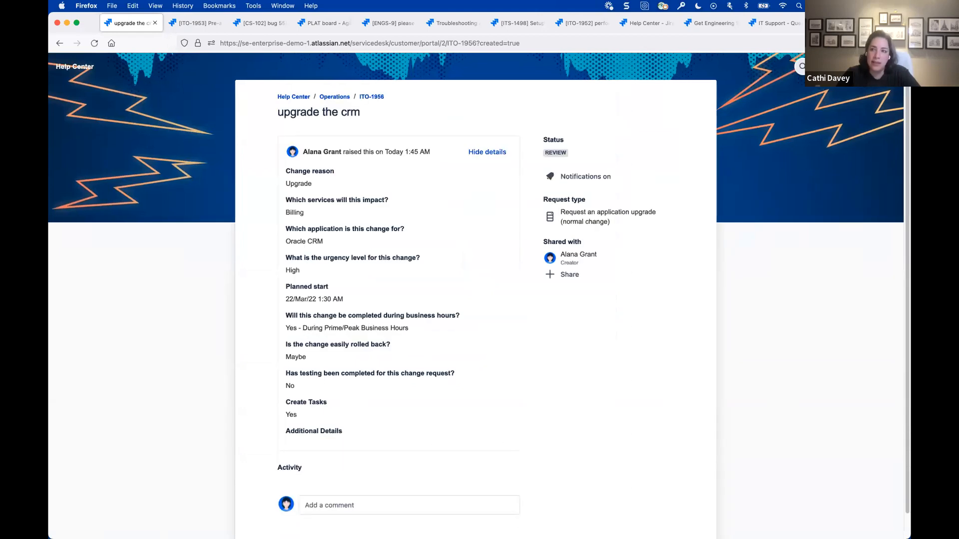
- Review the Risk Computation Scores and Business Service Risk object types in the Practice Standards schema
left_click(843, 22)
left_click(116, 256)
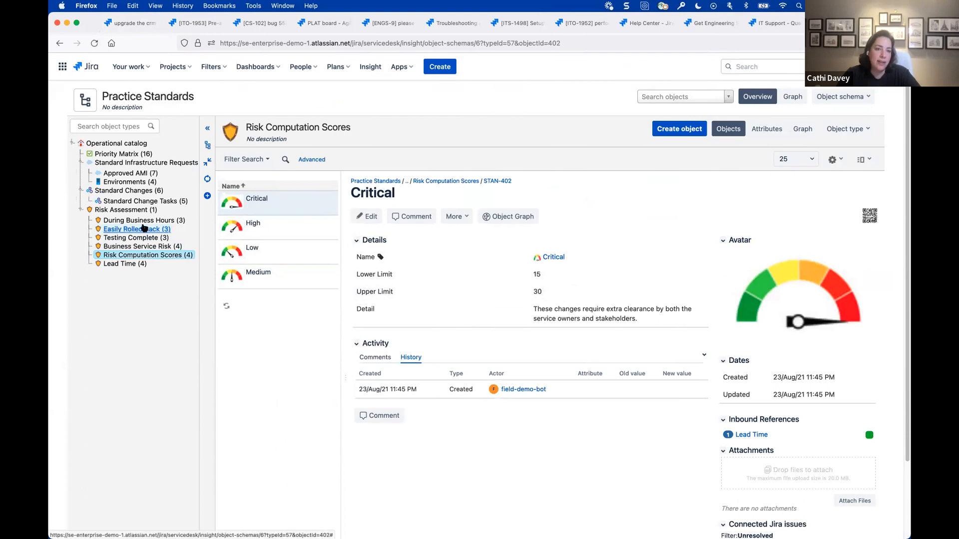
left_click(135, 250)
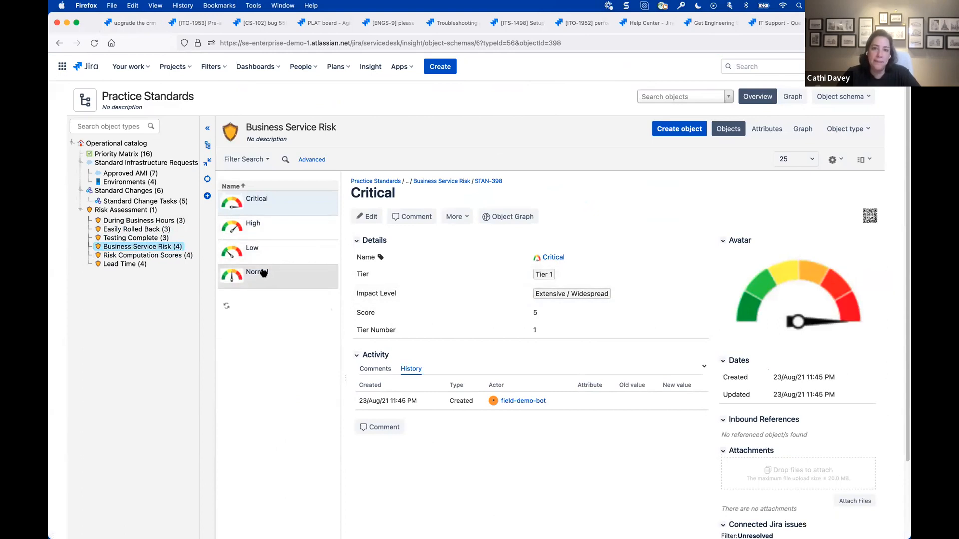
- Open the CRM upgrade change in the agent view and examine its risk fields, Compliance Checklist form and automated risk comment
left_click(130, 23)
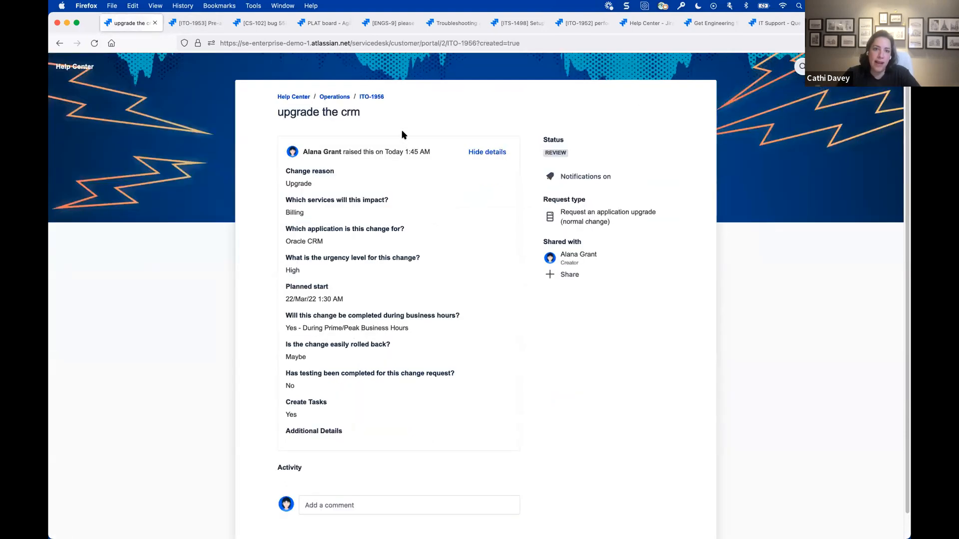
left_click(372, 96)
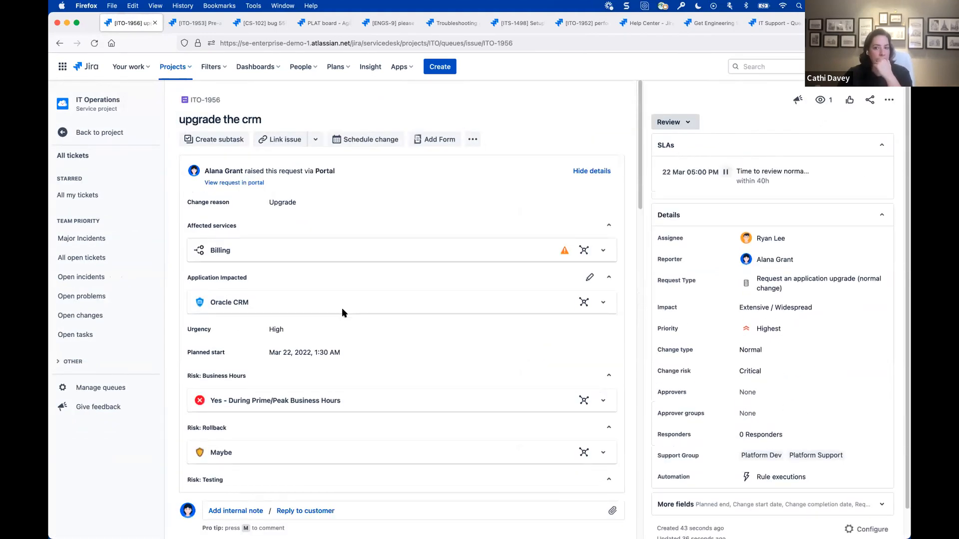
scroll(342, 309, "down", 1)
scroll(342, 309, "down", 5)
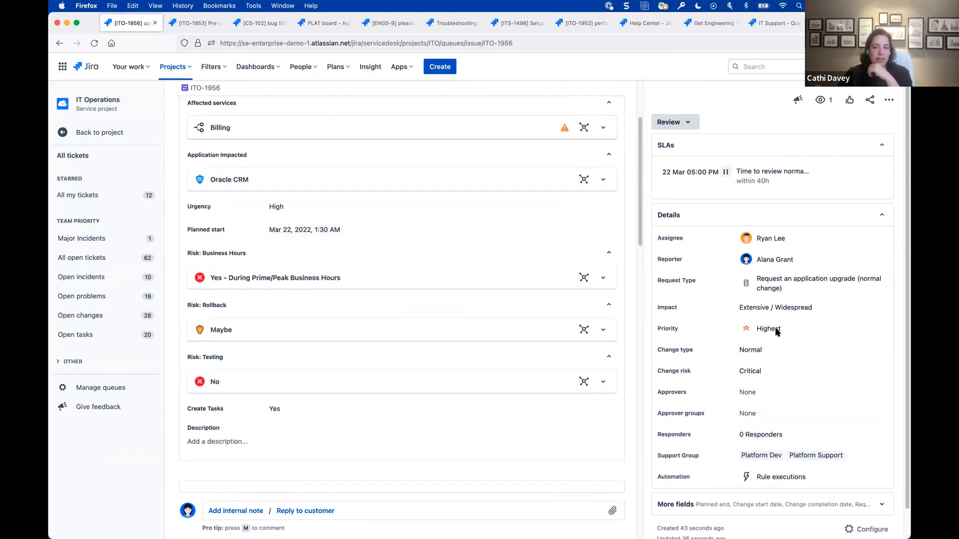
scroll(493, 345, "down", 20)
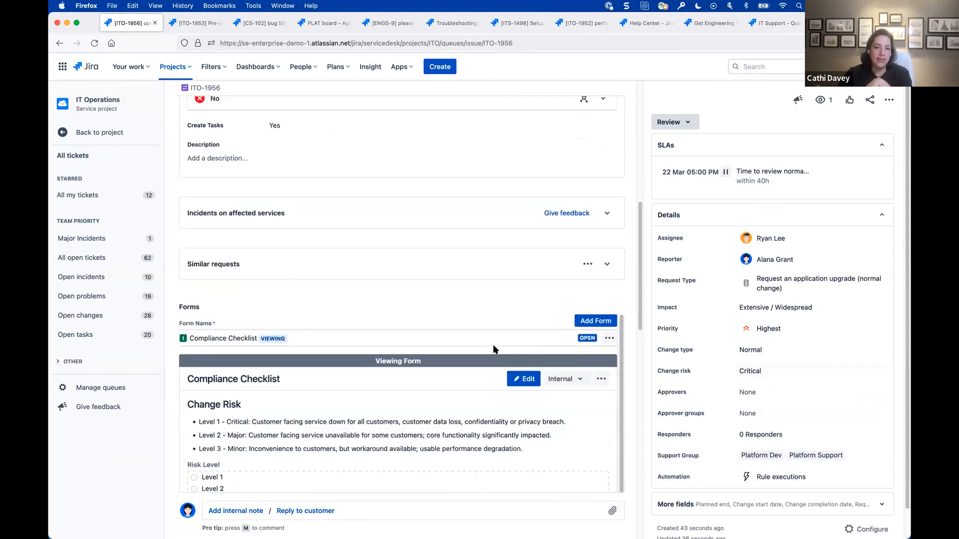
scroll(510, 350, "down", 12)
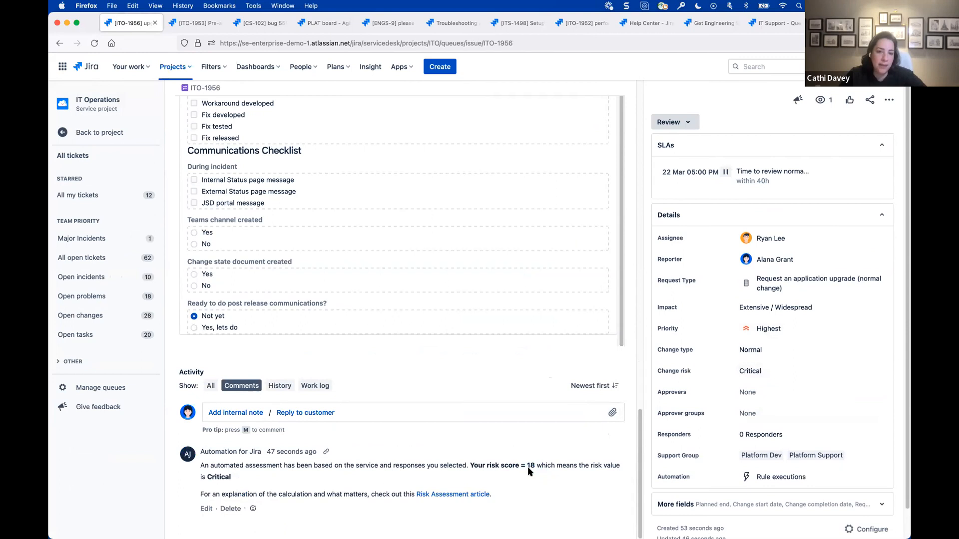
scroll(527, 466, "up", 20)
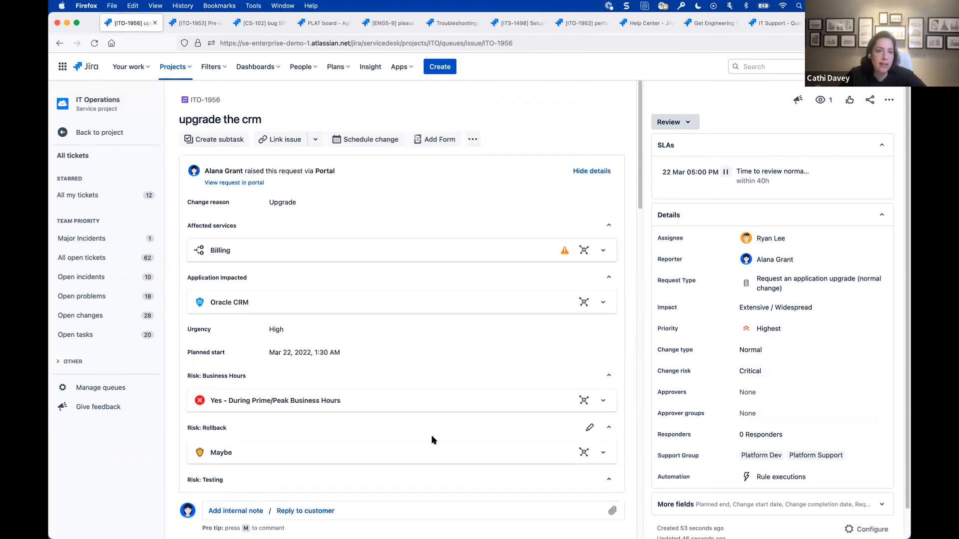
- Open the Risk Assessment article linked in the portal request's automated comment and read the scores for each risk question
left_click(235, 183)
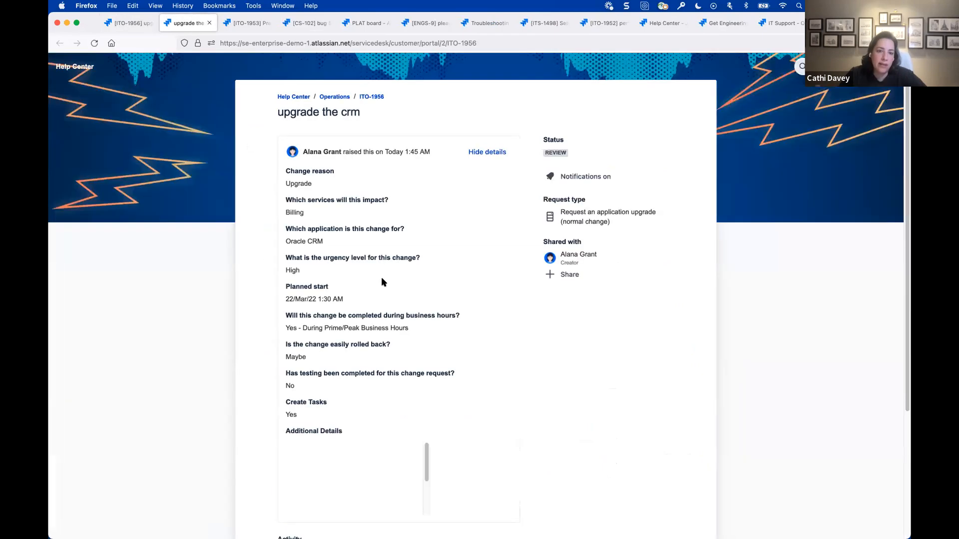
scroll(381, 278, "down", 3)
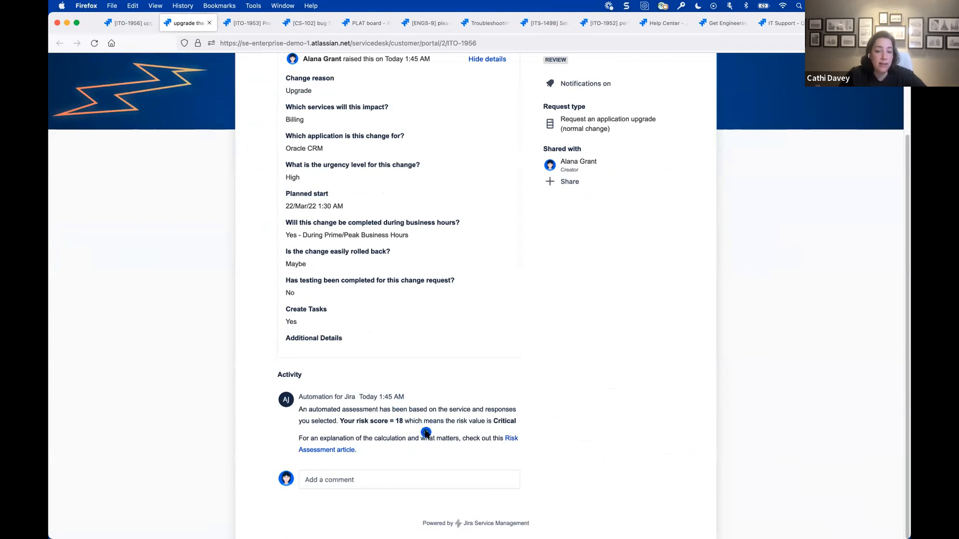
left_click(335, 451)
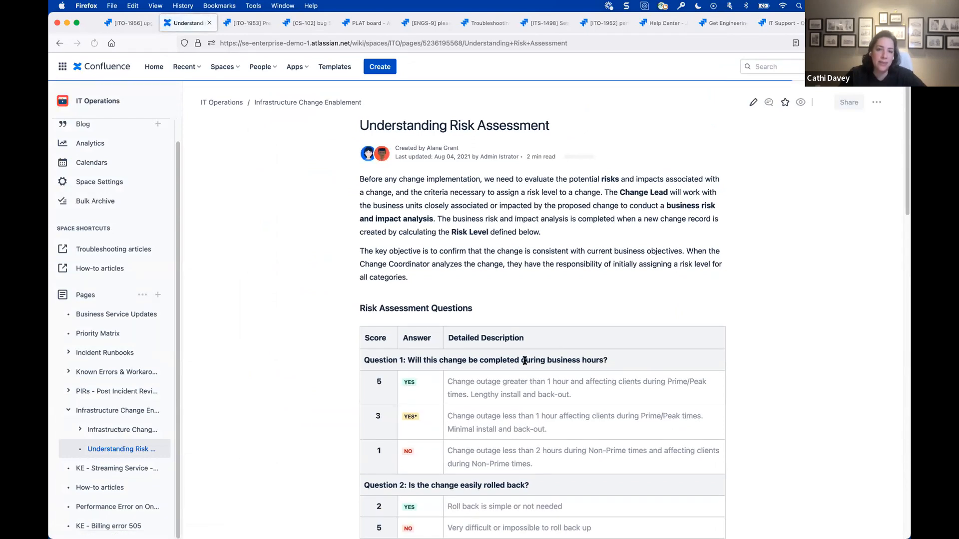
scroll(524, 361, "down", 1)
scroll(525, 360, "down", 5)
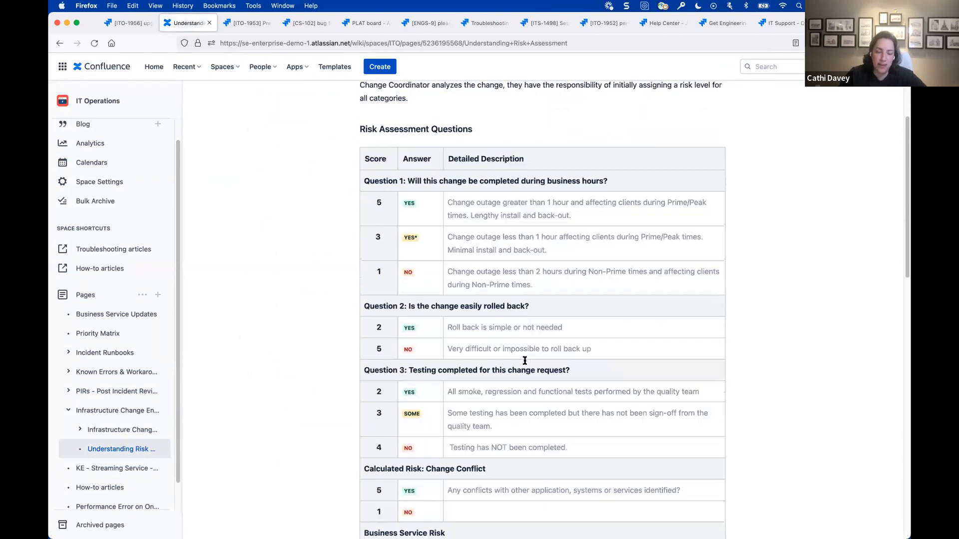
- Read the article's business service risk and risk computation scores, and recheck the risk answers and Change Risk form on the CRM upgrade change
scroll(525, 360, "down", 8)
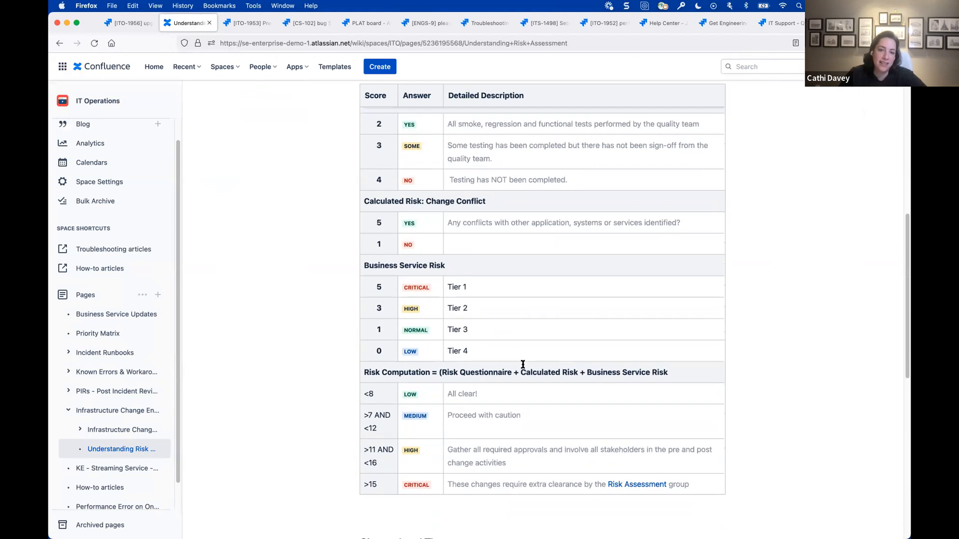
left_click(124, 23)
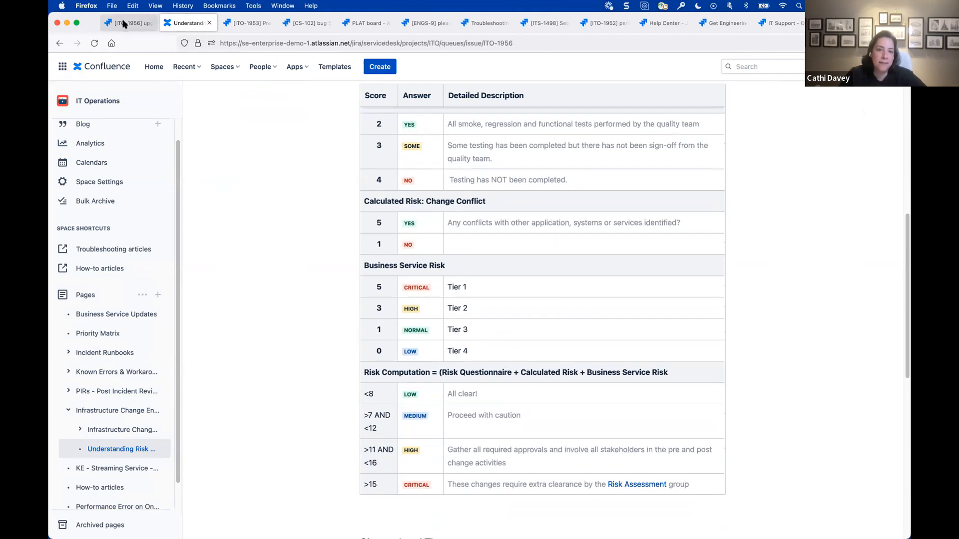
scroll(381, 241, "down", 3)
scroll(381, 240, "down", 7)
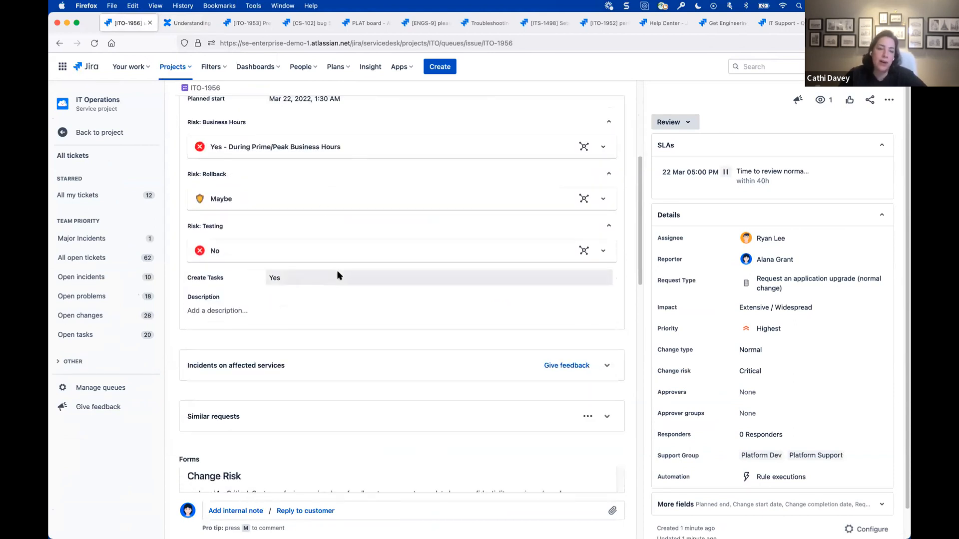
scroll(338, 275, "down", 5)
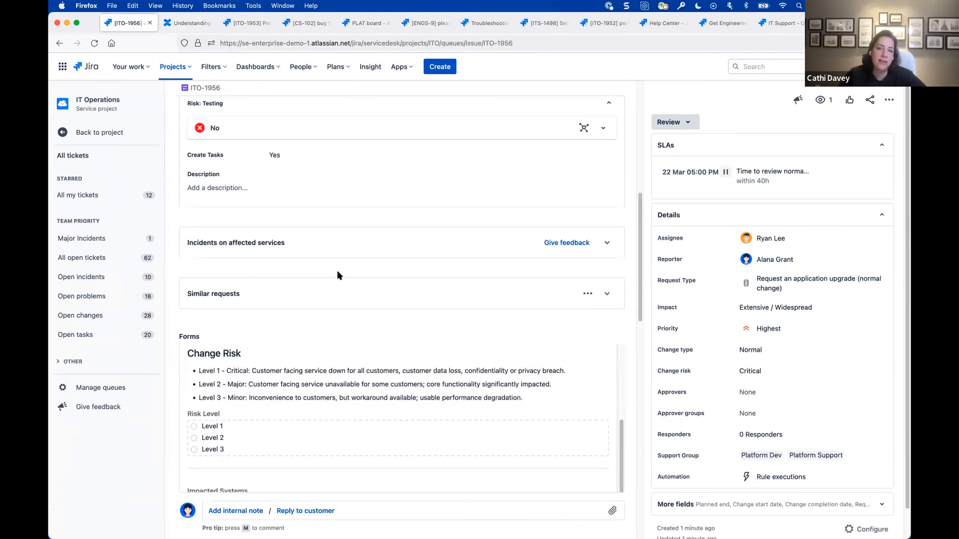
scroll(338, 275, "up", 6)
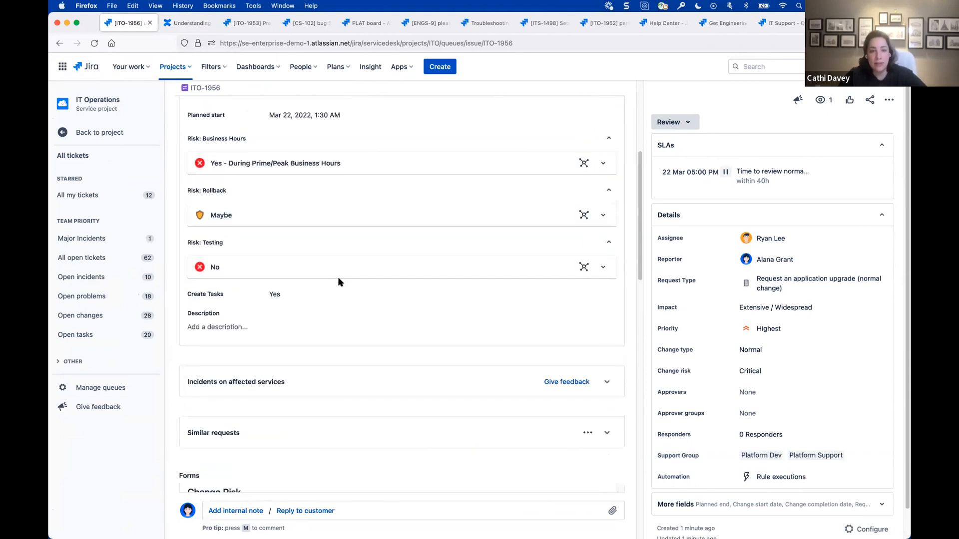
scroll(328, 278, "up", 1)
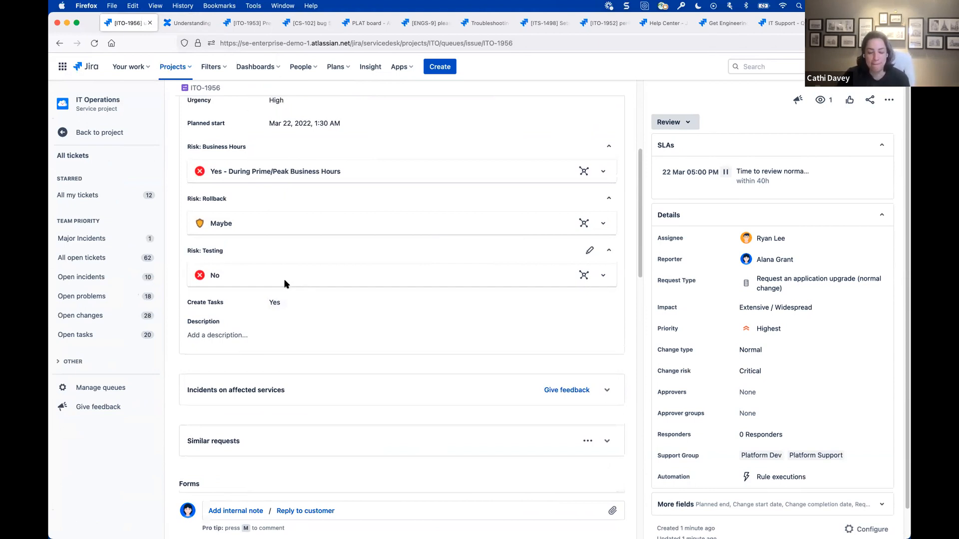
scroll(284, 283, "up", 5)
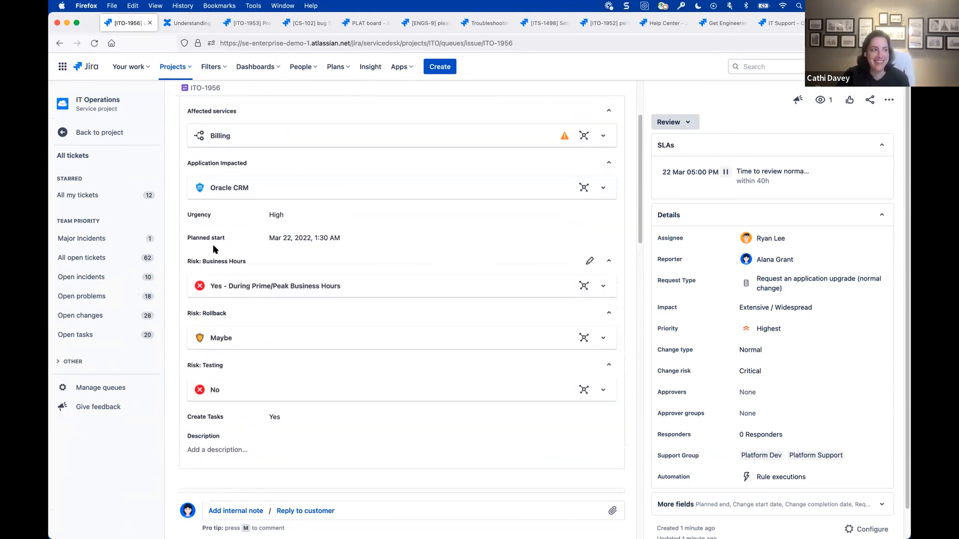
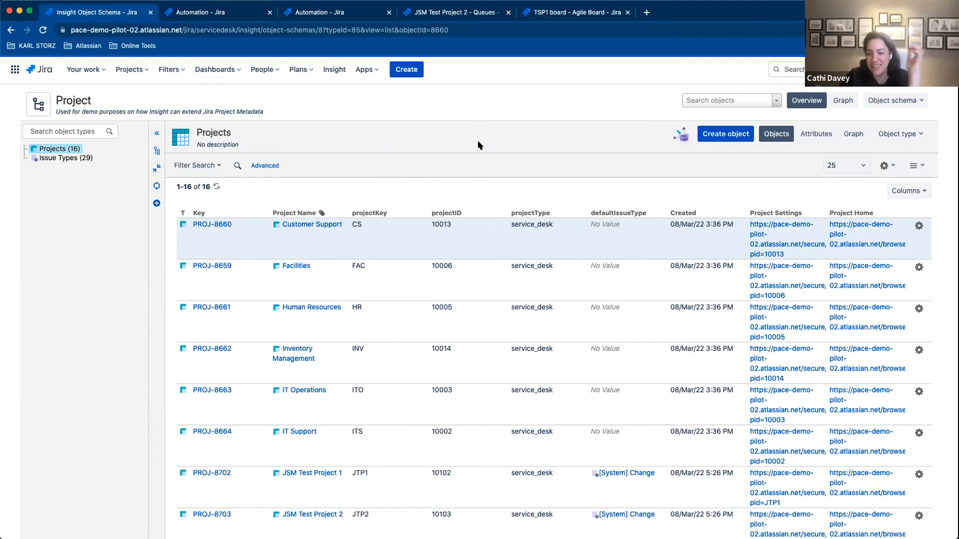
scroll(478, 146, "down", 1)
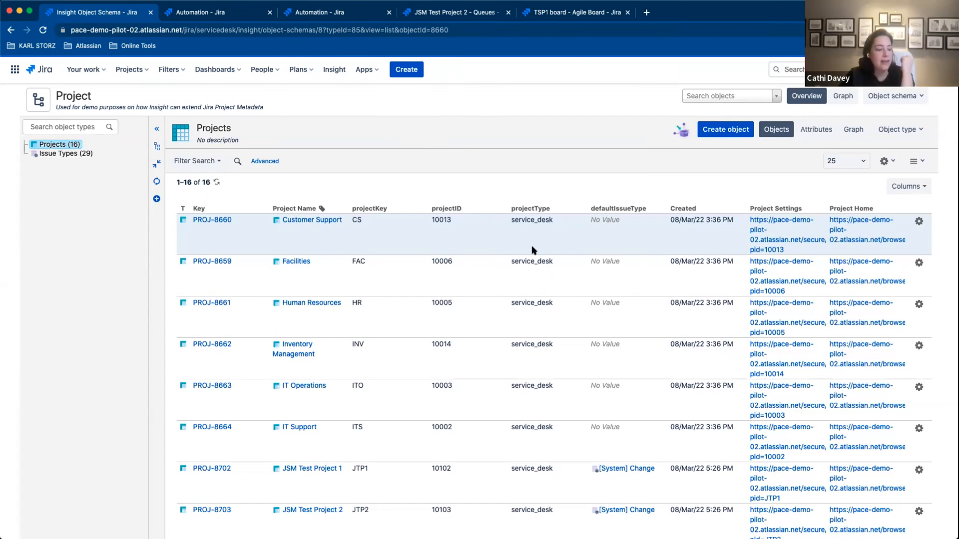
left_click(919, 133)
left_click(919, 133)
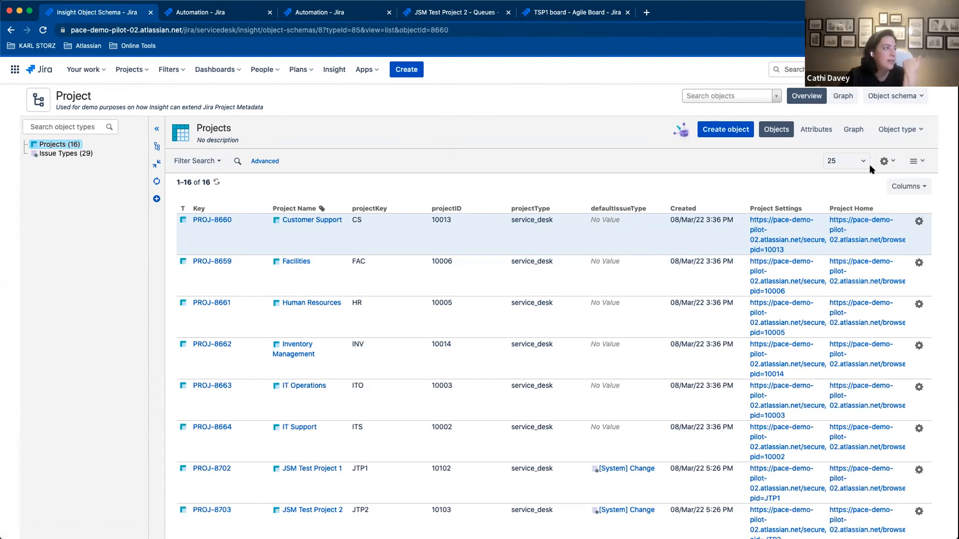
left_click(885, 162)
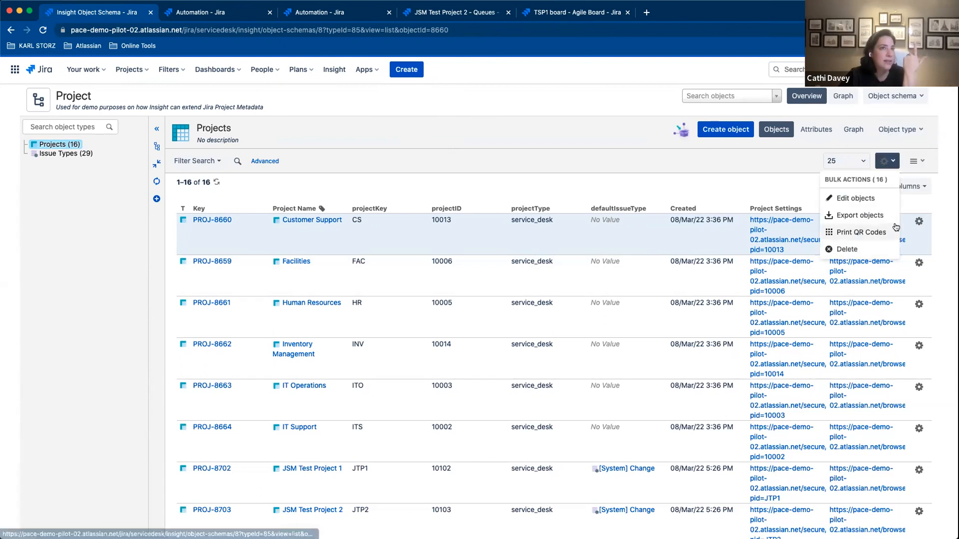
left_click(668, 166)
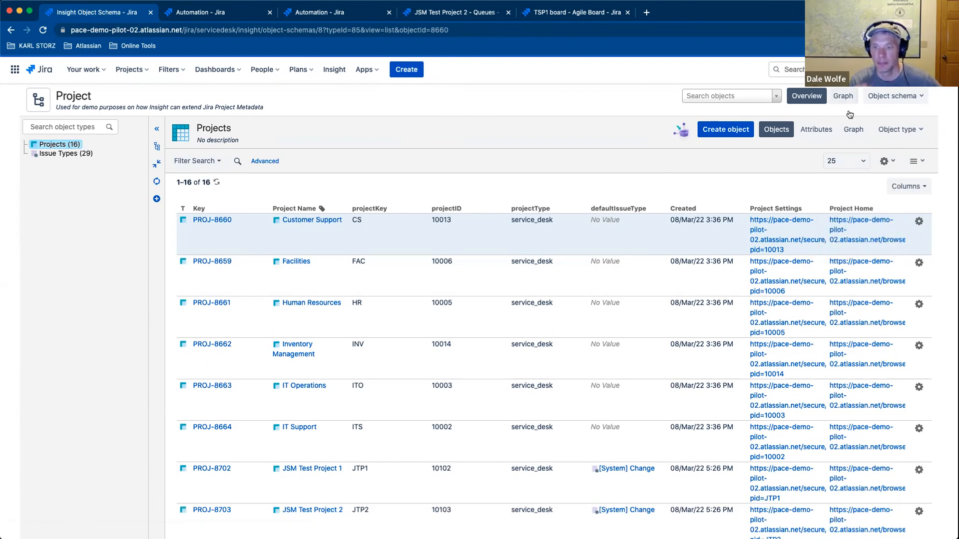
left_click(897, 103)
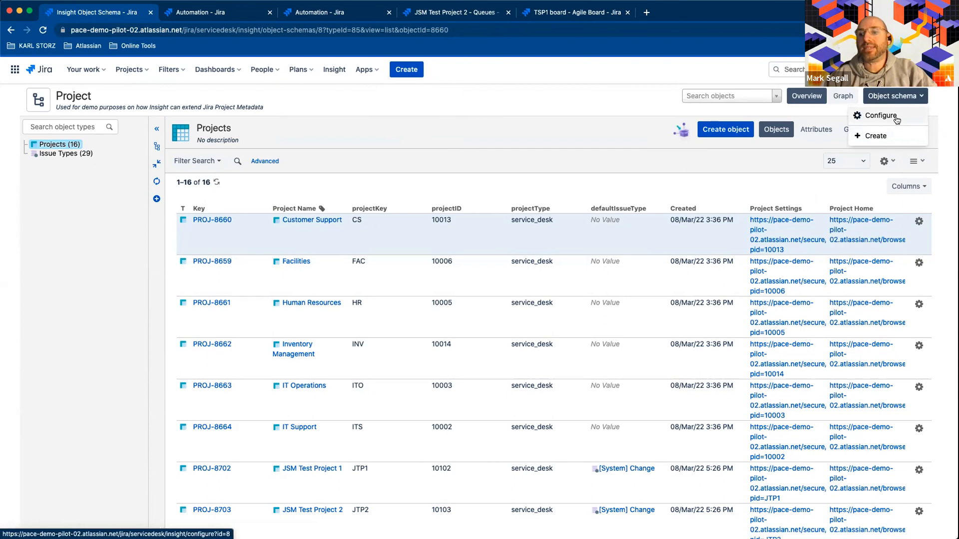
left_click(791, 164)
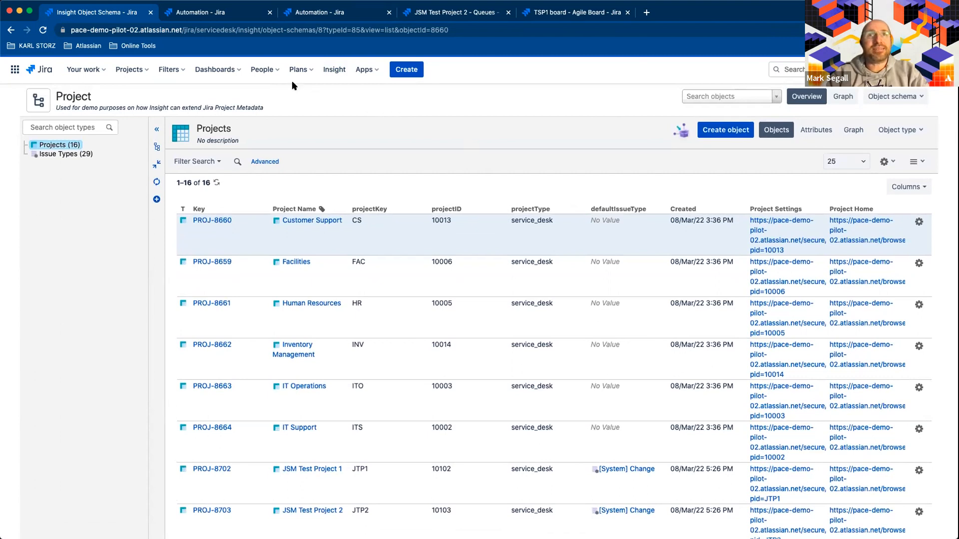
- Examine the Projects objects in the Project schema, including their project keys, IDs, types and default issue types
scroll(571, 247, "down", 3)
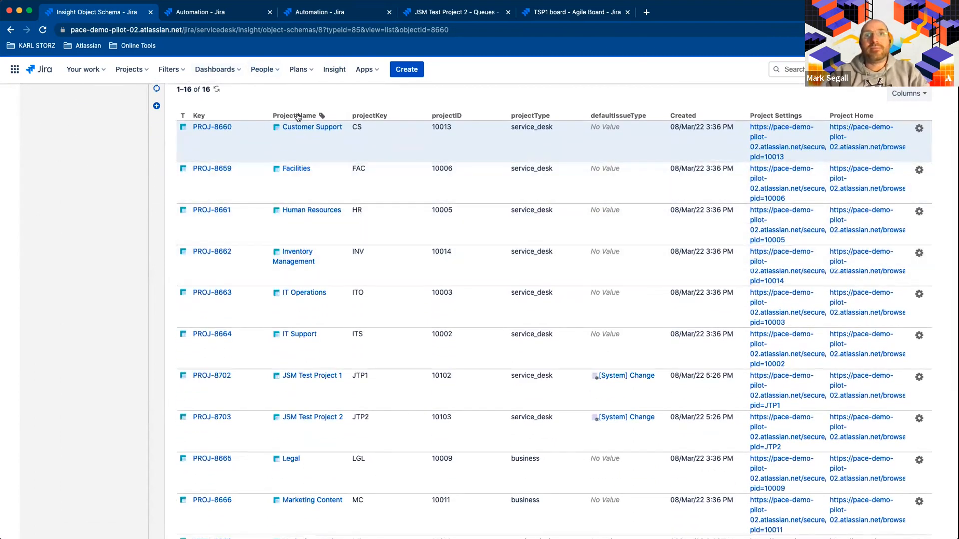
scroll(457, 200, "up", 3)
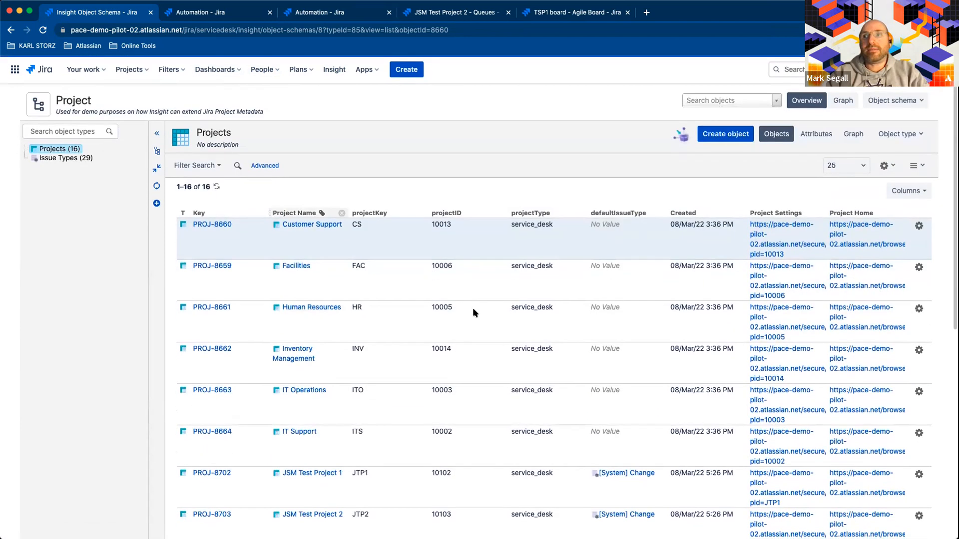
scroll(497, 275, "down", 10)
scroll(496, 274, "up", 8)
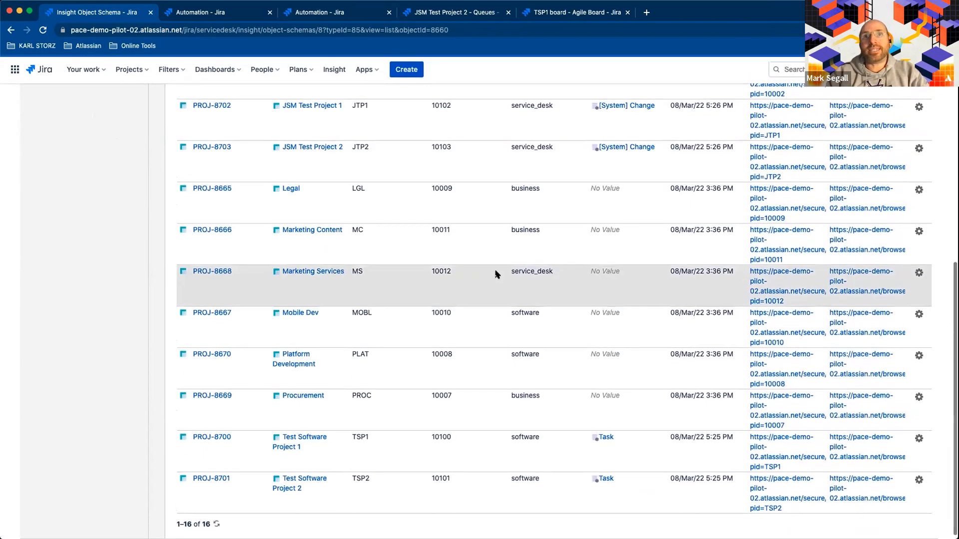
scroll(496, 274, "up", 3)
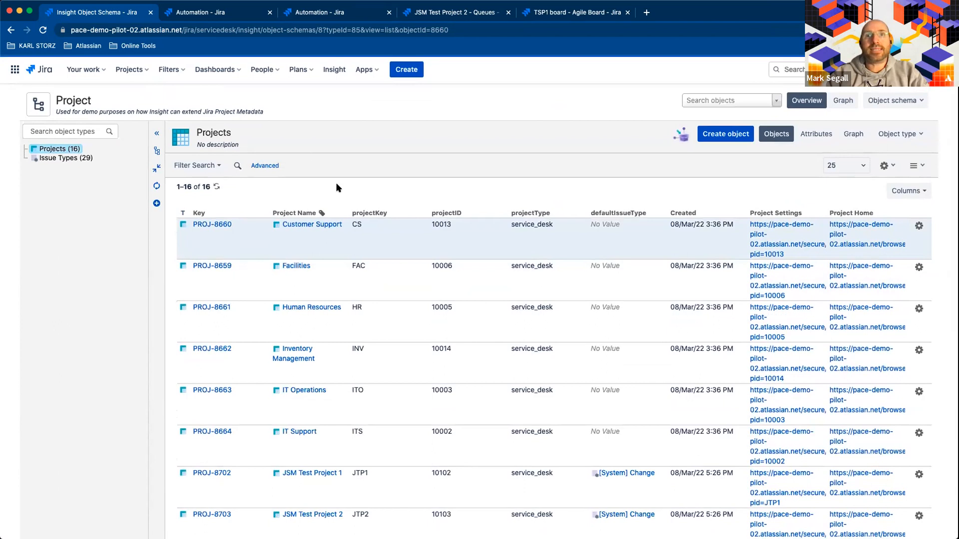
scroll(379, 353, "down", 1)
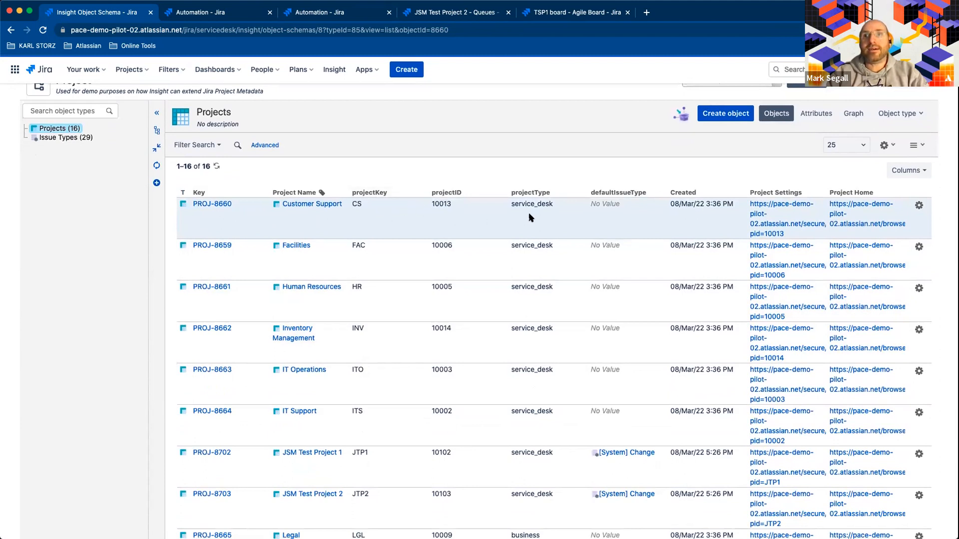
scroll(566, 228, "down", 3)
scroll(567, 228, "up", 5)
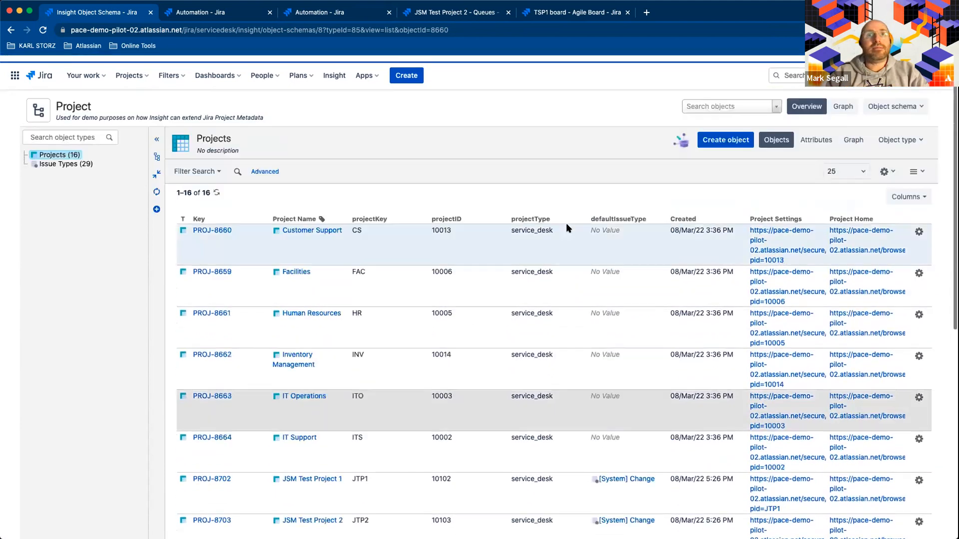
- Open the Issue Types object type in the Project schema and review its issue type IDs and descriptions
left_click(55, 159)
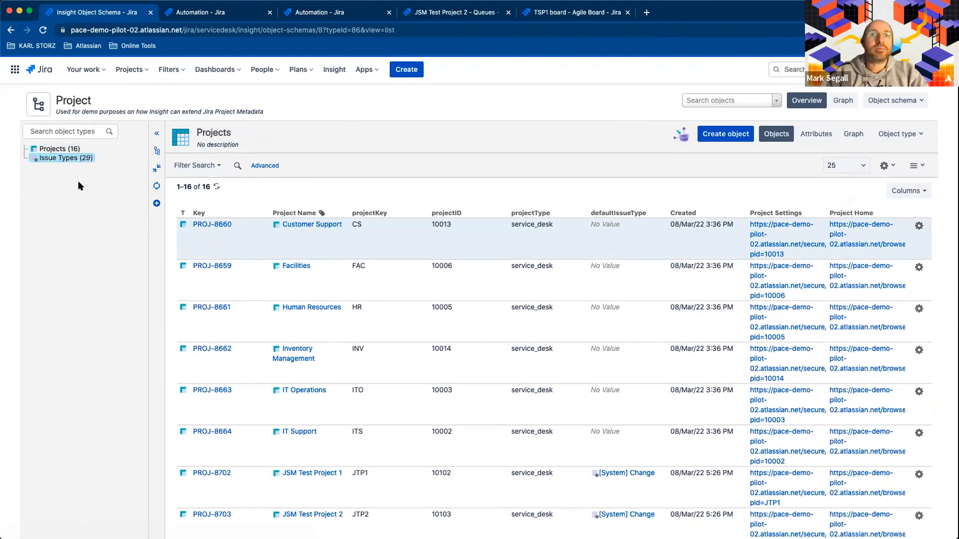
left_click(53, 158)
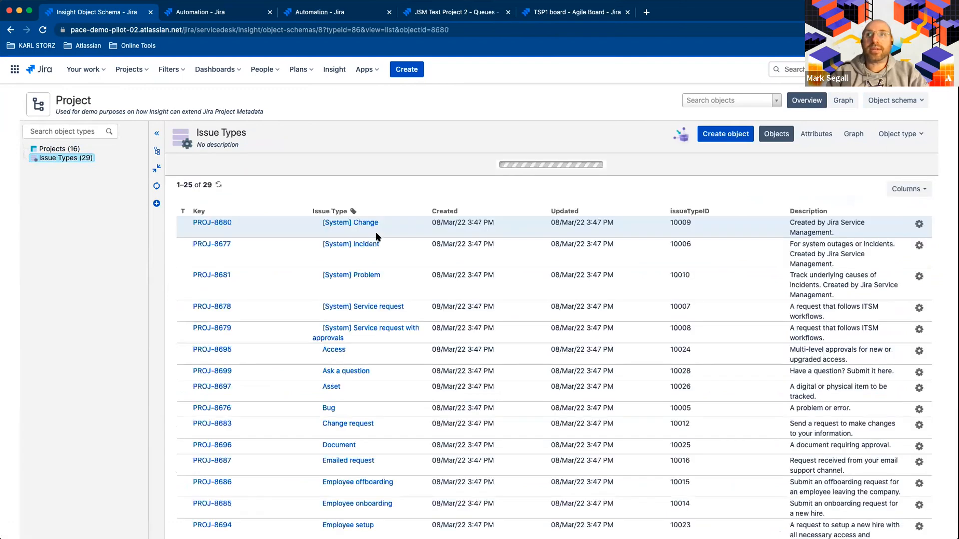
scroll(580, 314, "down", 3)
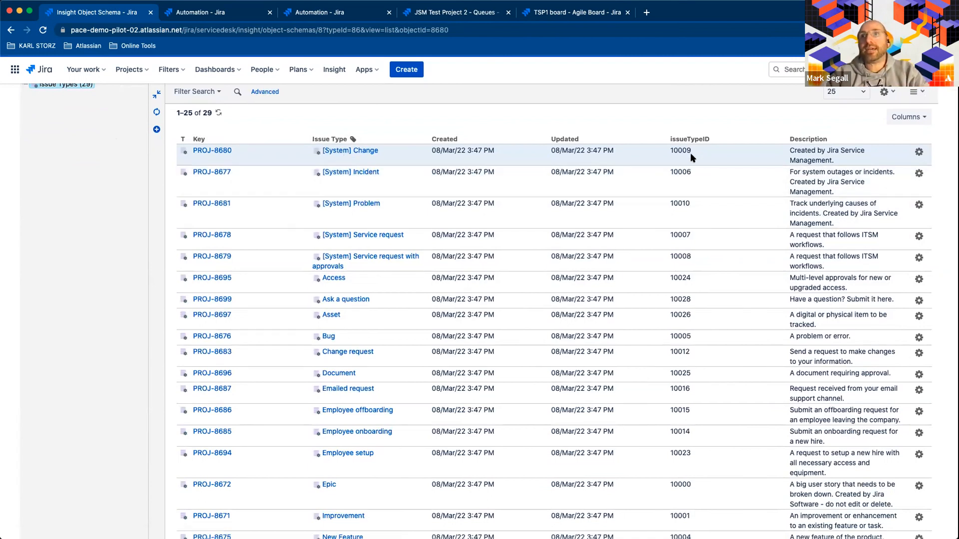
scroll(685, 211, "up", 3)
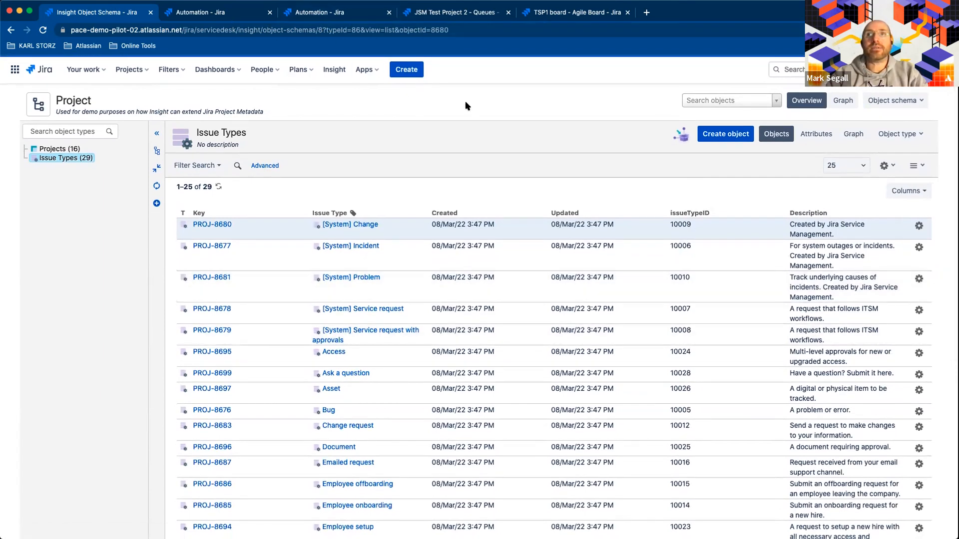
- Check the open tickets queue and the service request queues of JSM Test Project 2
left_click(467, 14)
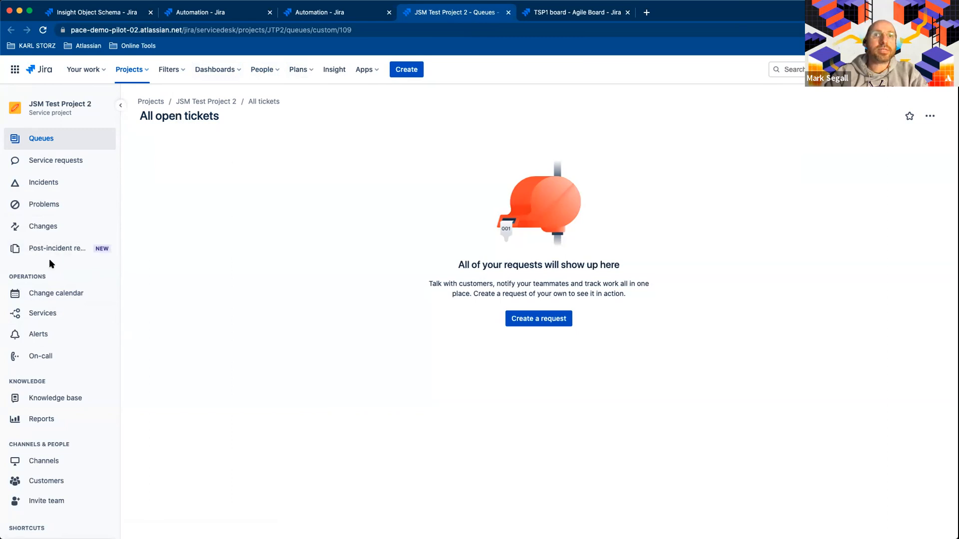
left_click(55, 166)
left_click(63, 141)
left_click(65, 159)
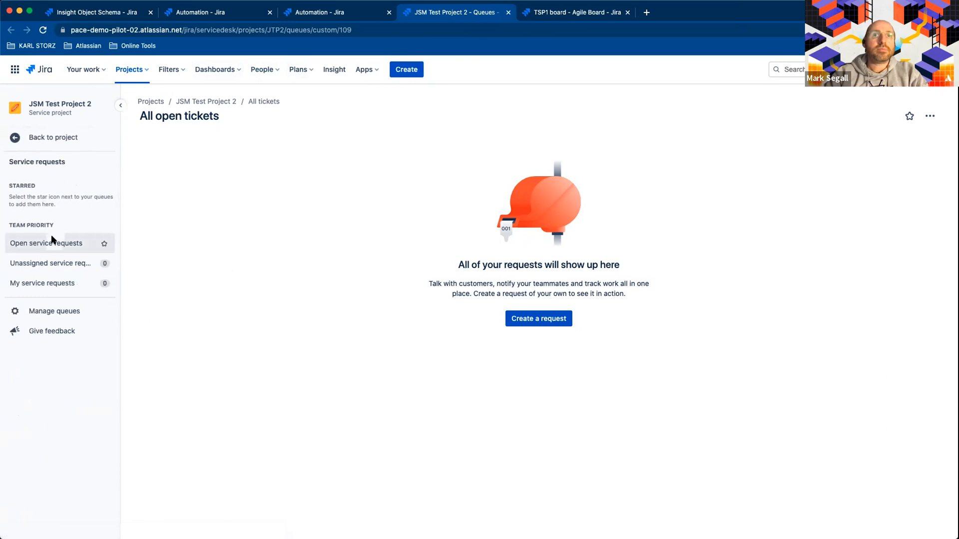
left_click(78, 144)
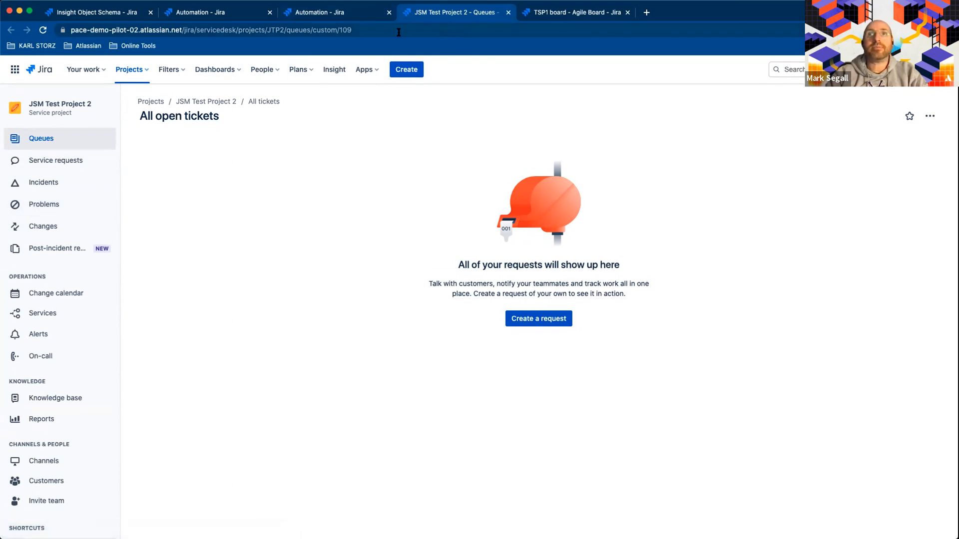
- Open the Test 1 issue from the Test Software Project 1 backlog in its own page and look over its fields
left_click(559, 14)
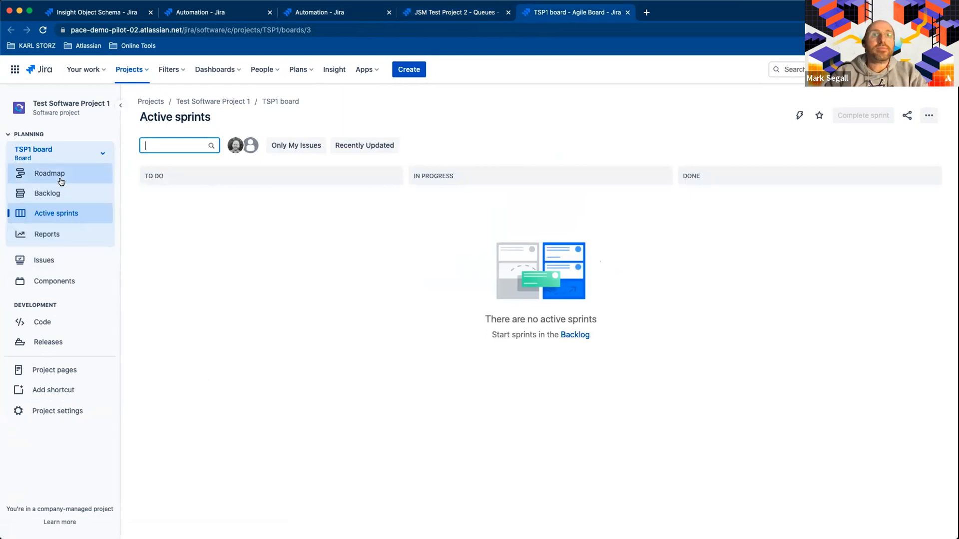
left_click(62, 197)
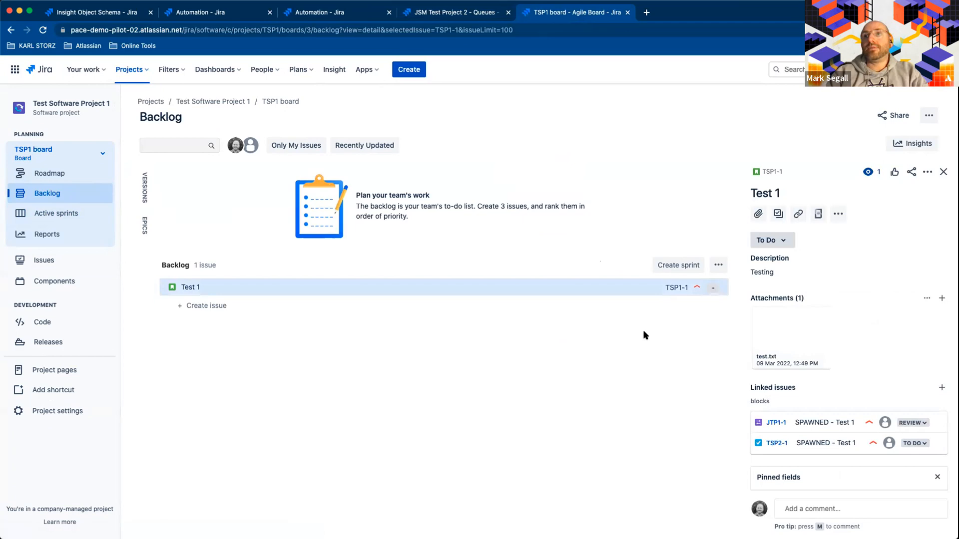
left_click(770, 173)
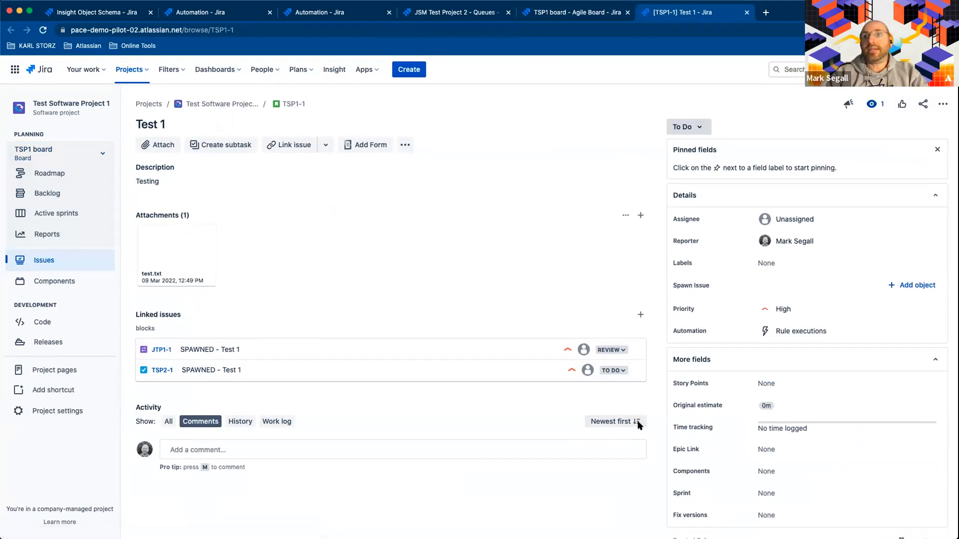
scroll(739, 242, "down", 1)
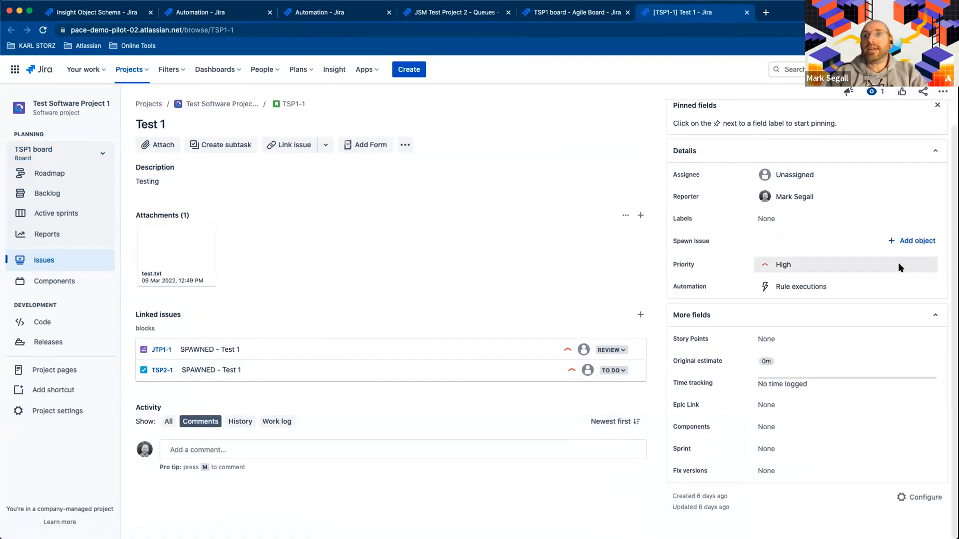
scroll(899, 269, "up", 1)
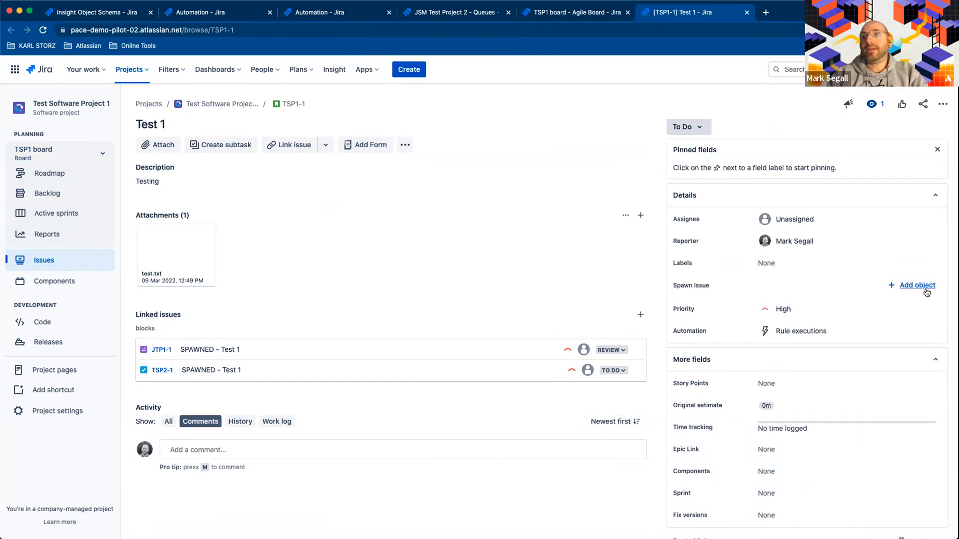
- Set the Spawn Issue field of Test 1 to the JSM Test Project 2 object and reload the issue
left_click(917, 285)
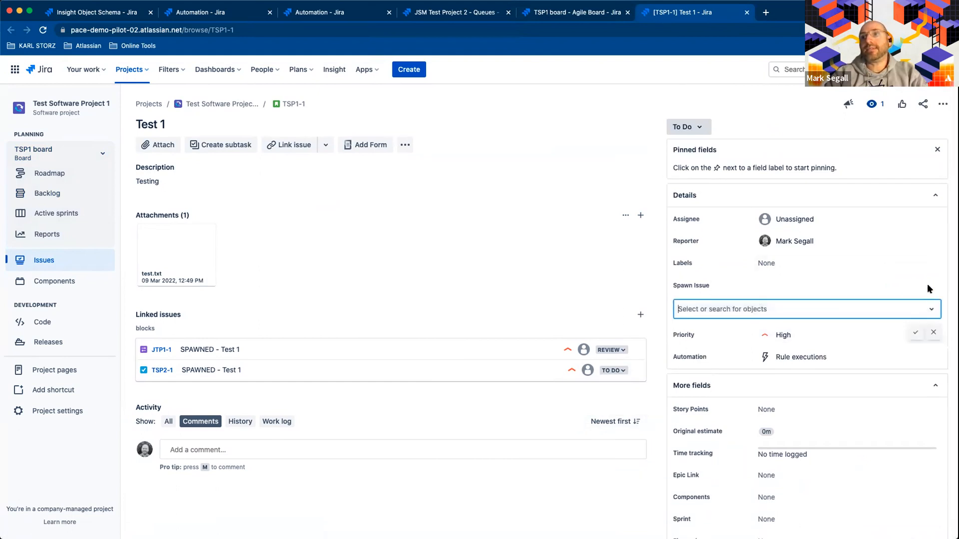
left_click(932, 309)
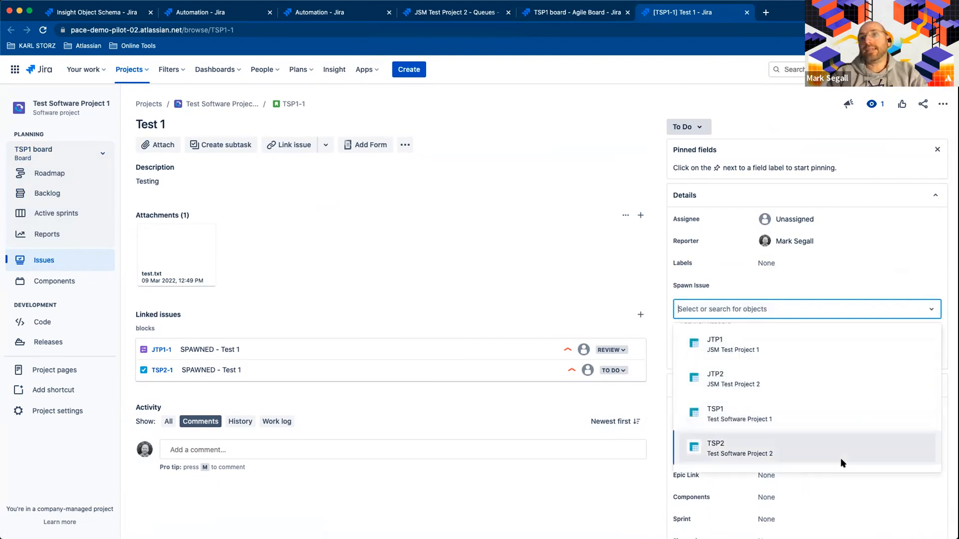
scroll(845, 412, "up", 1)
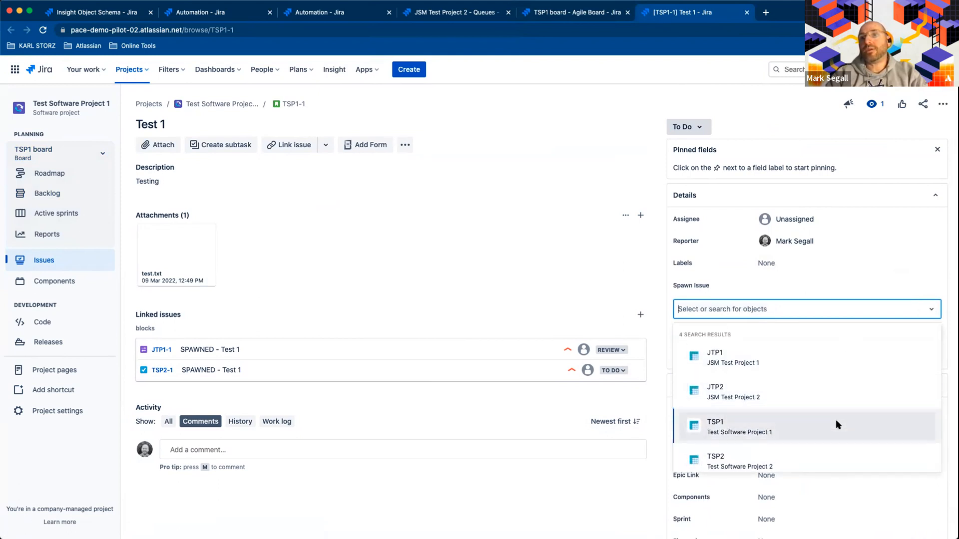
scroll(835, 437, "down", 1)
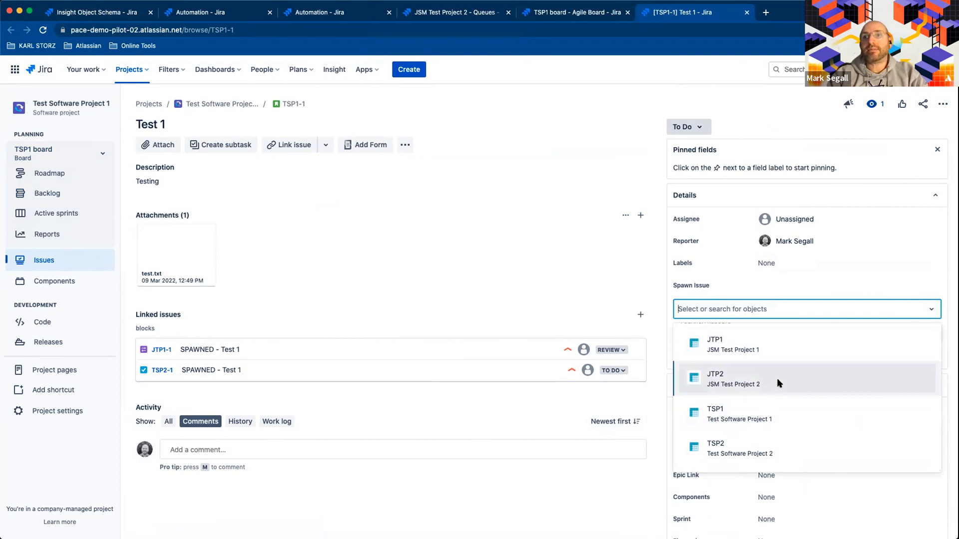
left_click(761, 384)
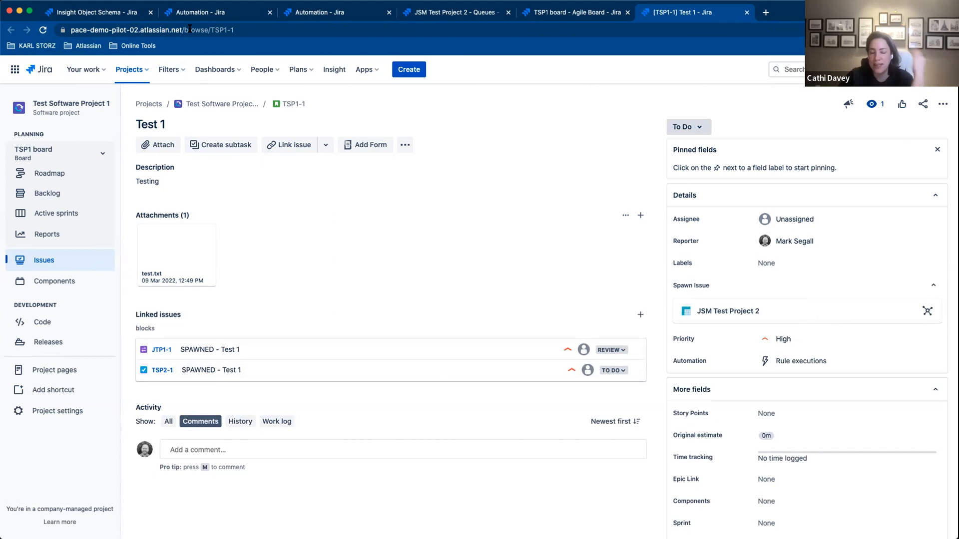
left_click(44, 29)
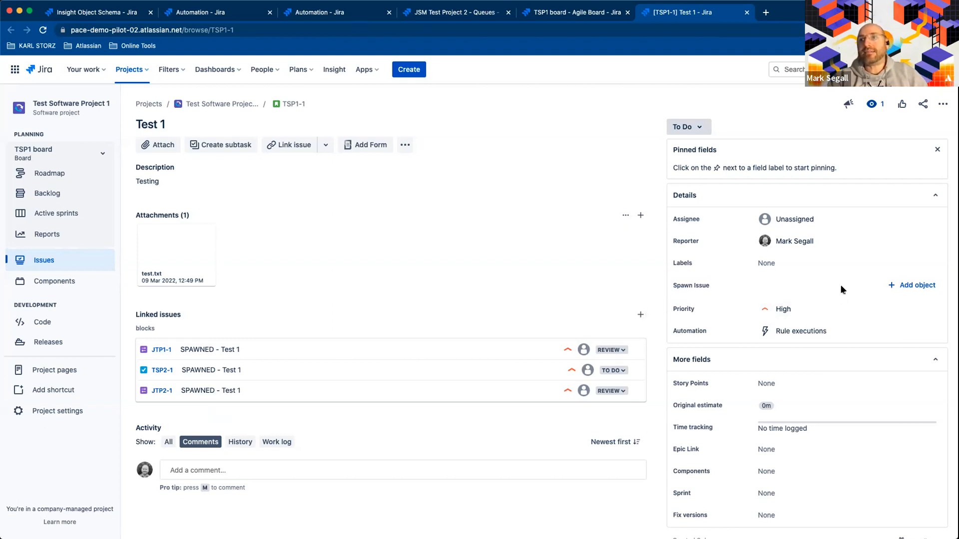
left_click(910, 286)
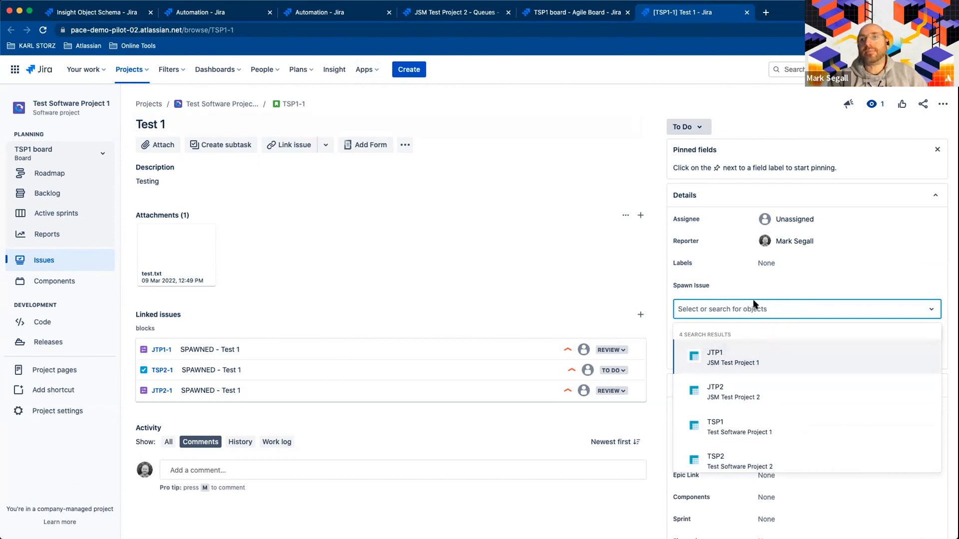
left_click(931, 309)
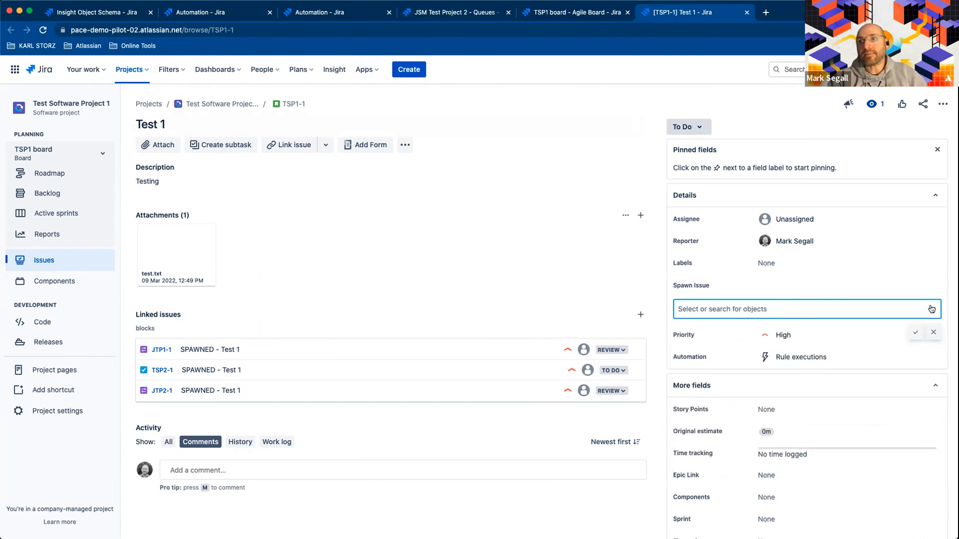
left_click(931, 334)
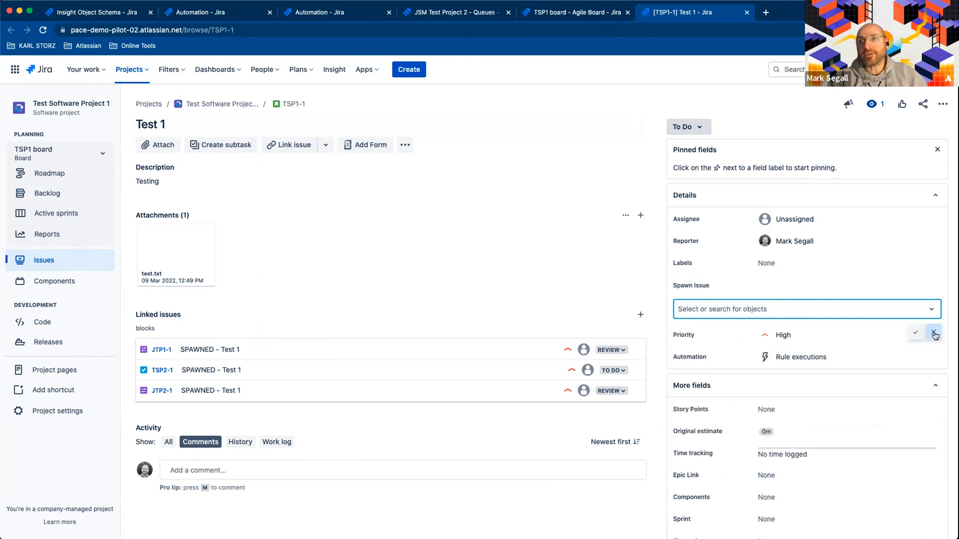
- Bring up the details of the GLOBAL - Spawn Issue Demo rule in the global automation settings
left_click(212, 12)
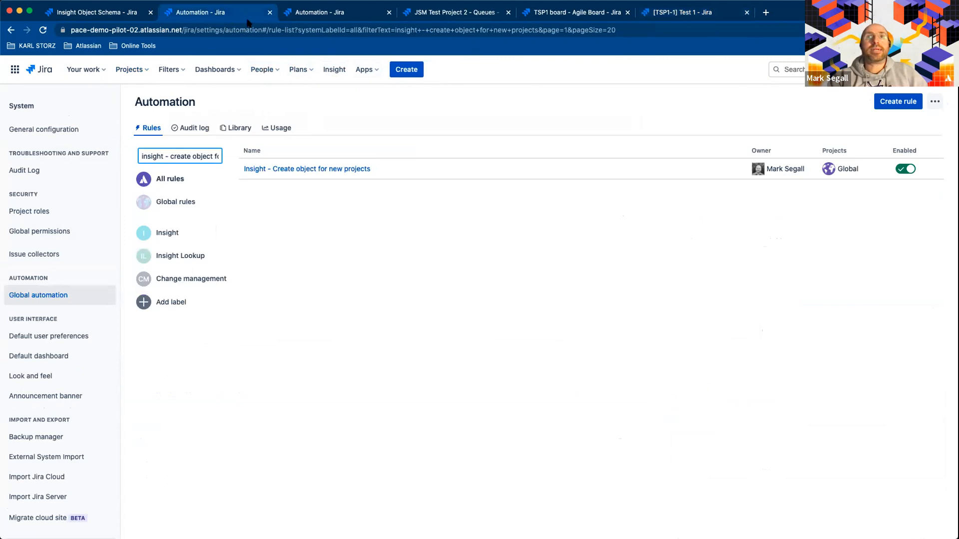
left_click(332, 20)
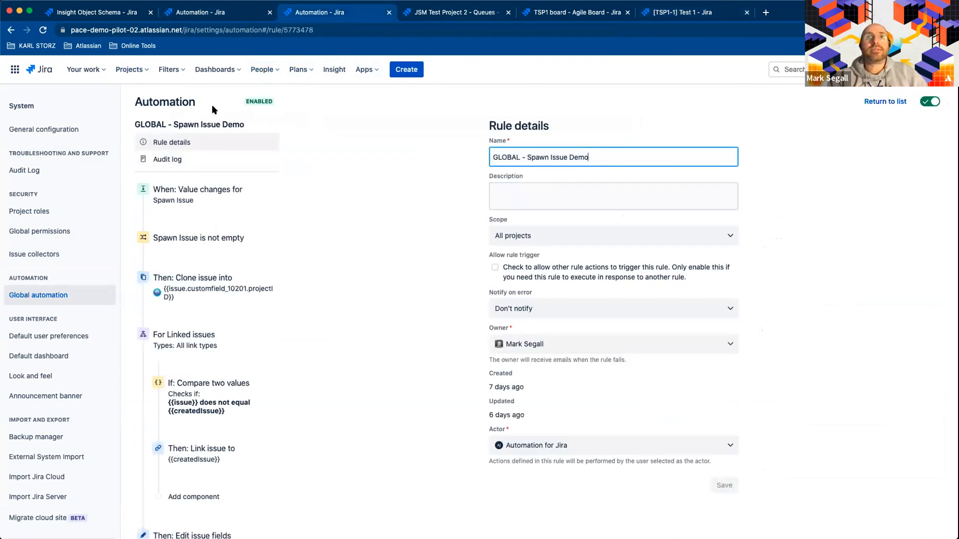
- Open the clone action of the GLOBAL - Spawn Issue Demo rule and examine its project, issue type, summary and copied field settings
scroll(289, 233, "down", 1)
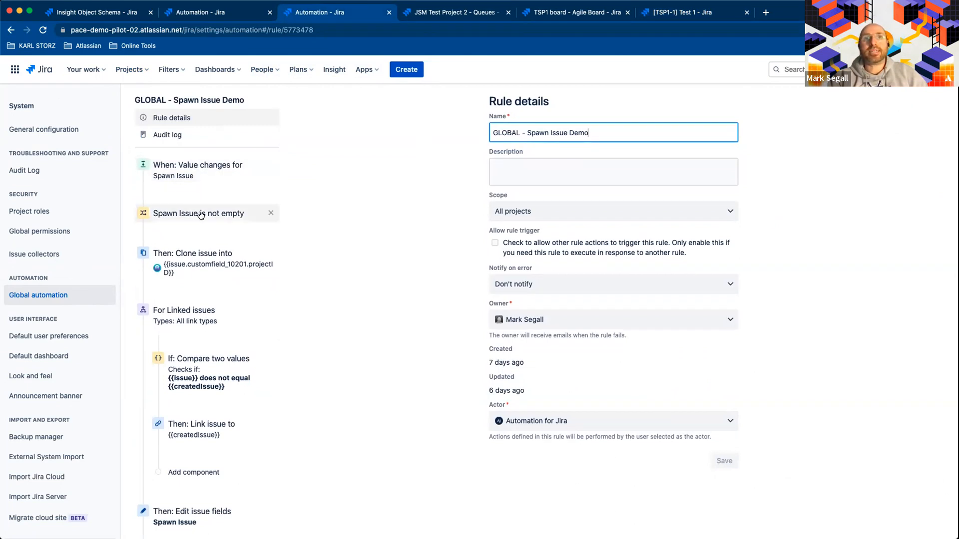
left_click(202, 254)
scroll(703, 193, "down", 2)
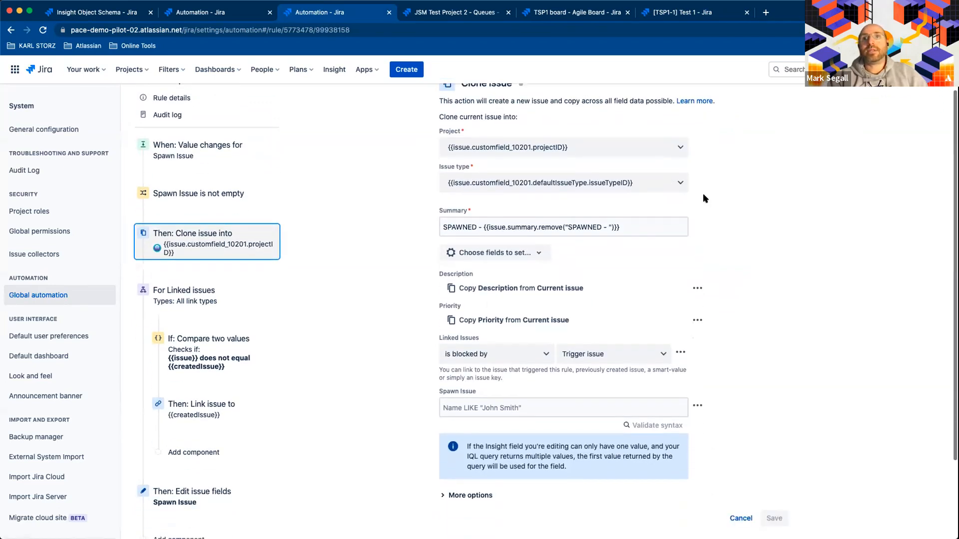
scroll(698, 153, "down", 2)
scroll(698, 153, "up", 2)
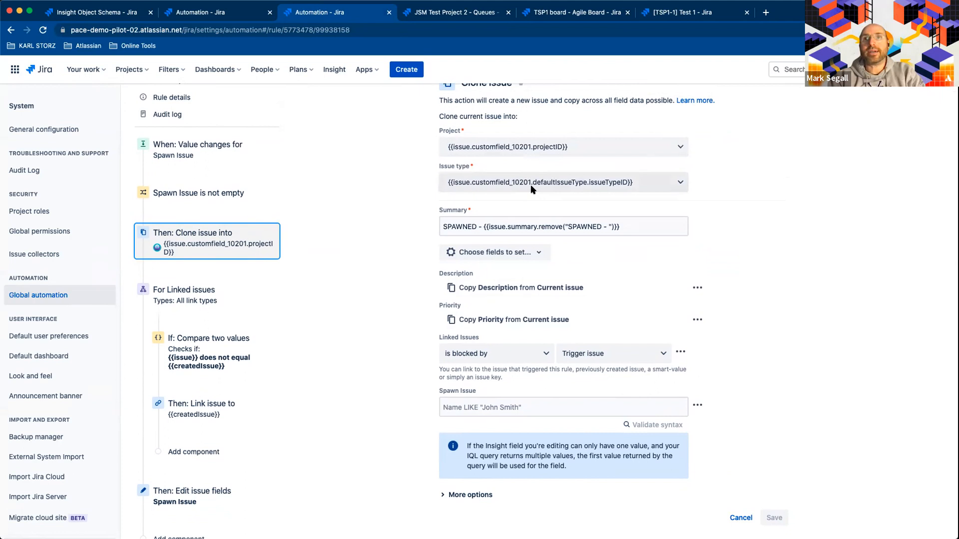
scroll(384, 263, "down", 3)
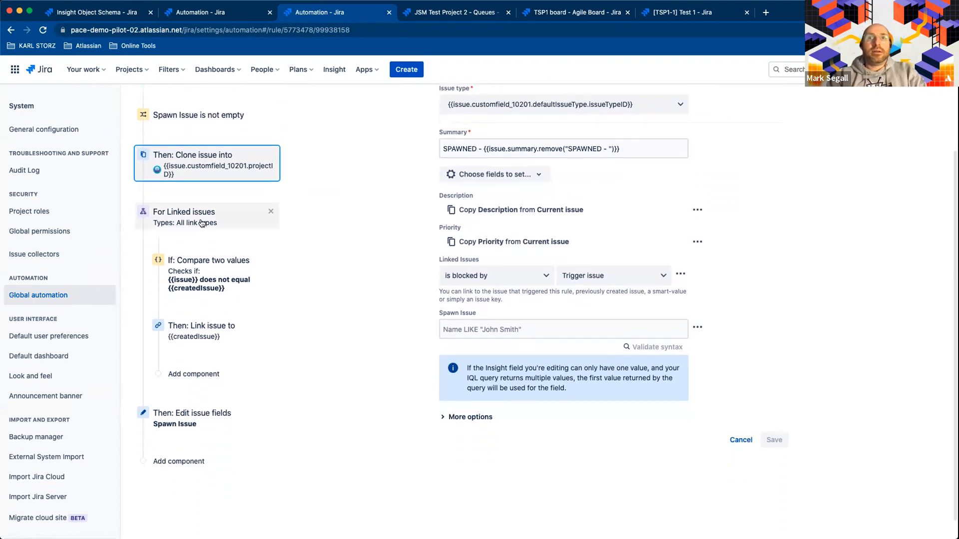
- Examine the rule's branch for linked issues and the settings of its condition comparing two values
left_click(202, 223)
scroll(194, 321, "down", 2)
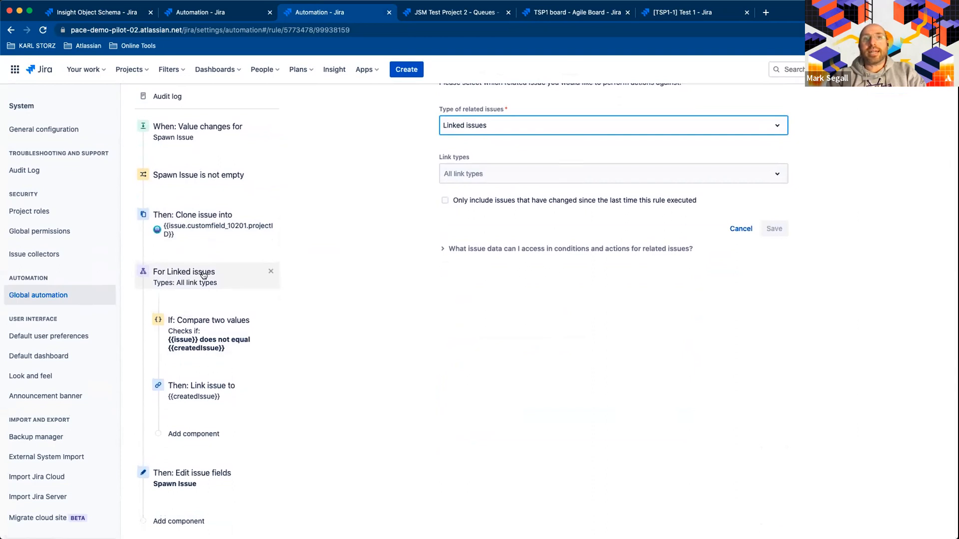
left_click(194, 321)
scroll(396, 323, "down", 2)
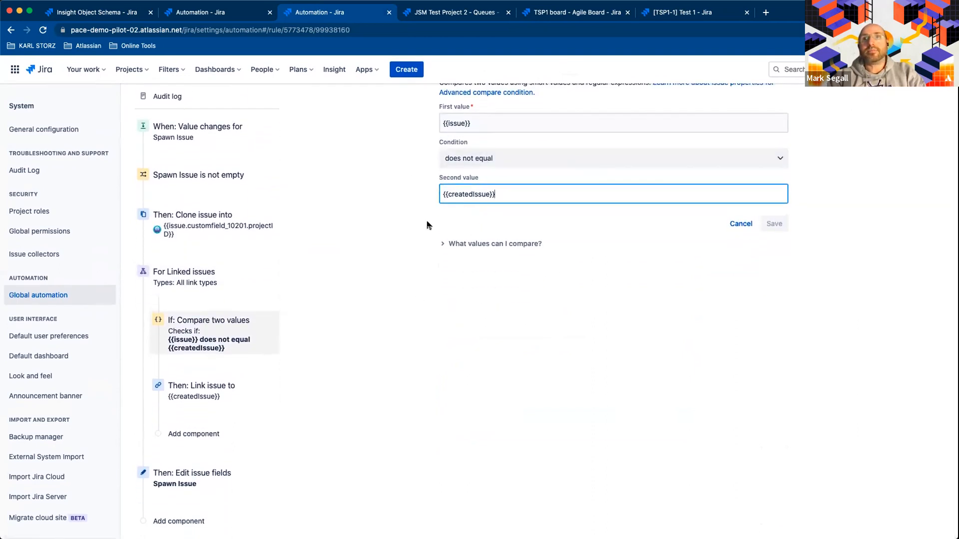
- Check the link type and target of the branch's link action, and open the closing edit action for the Spawn Issue field
left_click(203, 400)
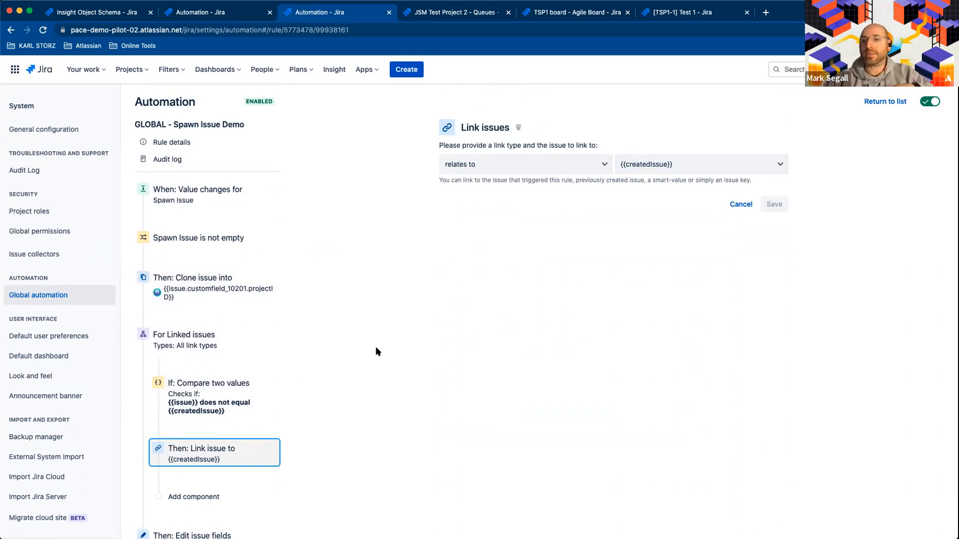
scroll(246, 306, "down", 3)
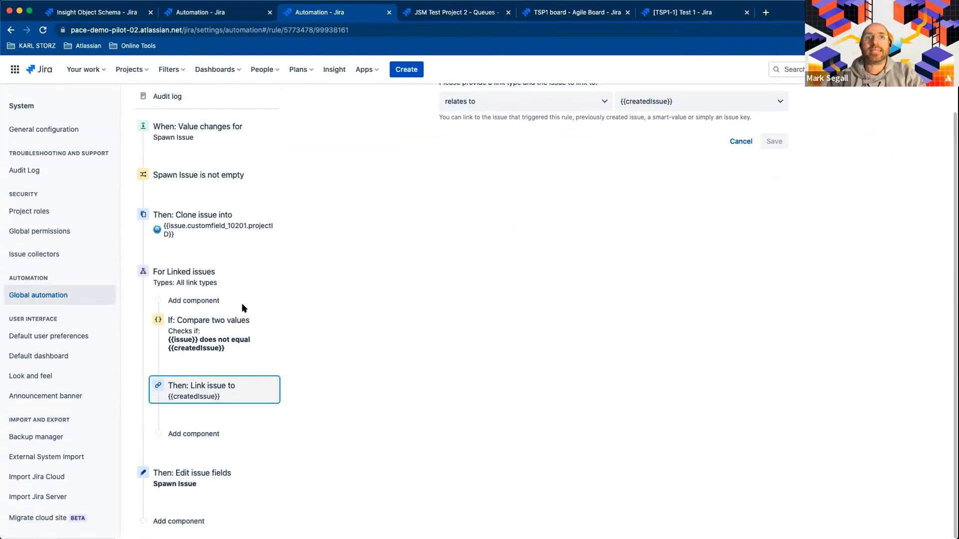
left_click(193, 483)
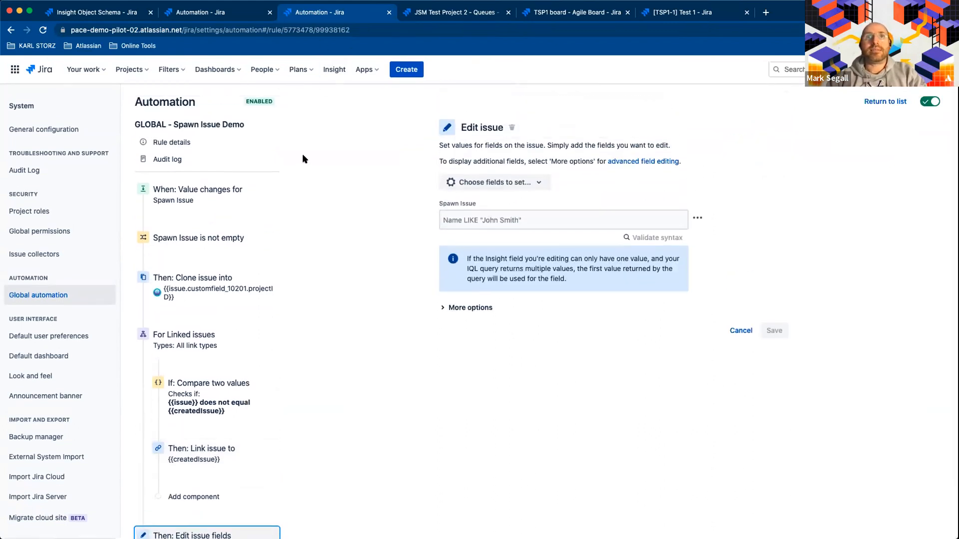
- From the filtered automation rules list, open the Insight - Create object for new projects rule in a separate browser tab
left_click(235, 12)
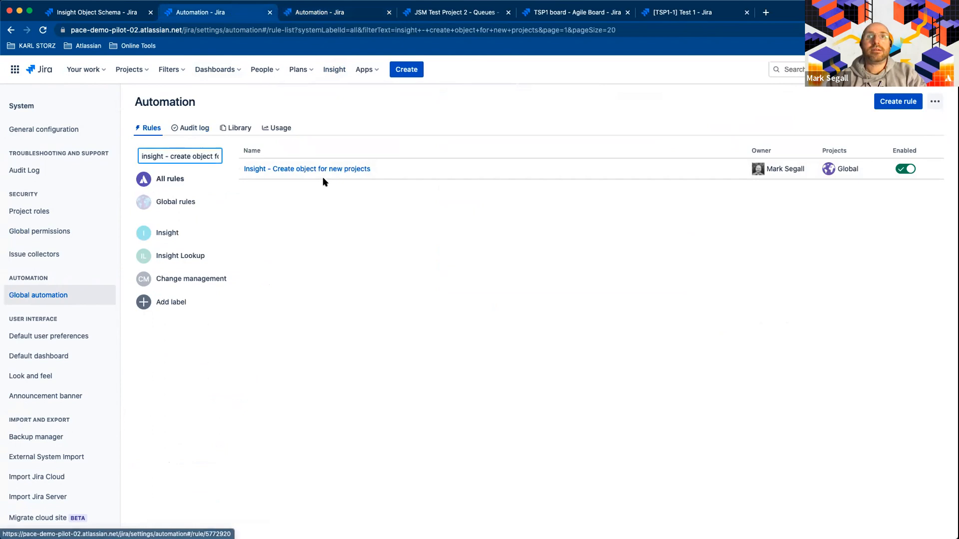
right_click(333, 170)
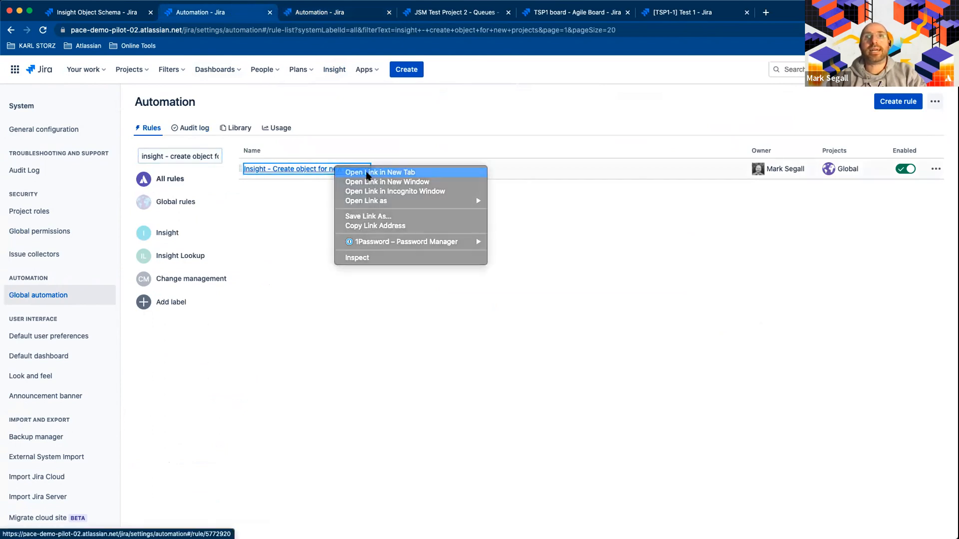
left_click(368, 175)
left_click(333, 14)
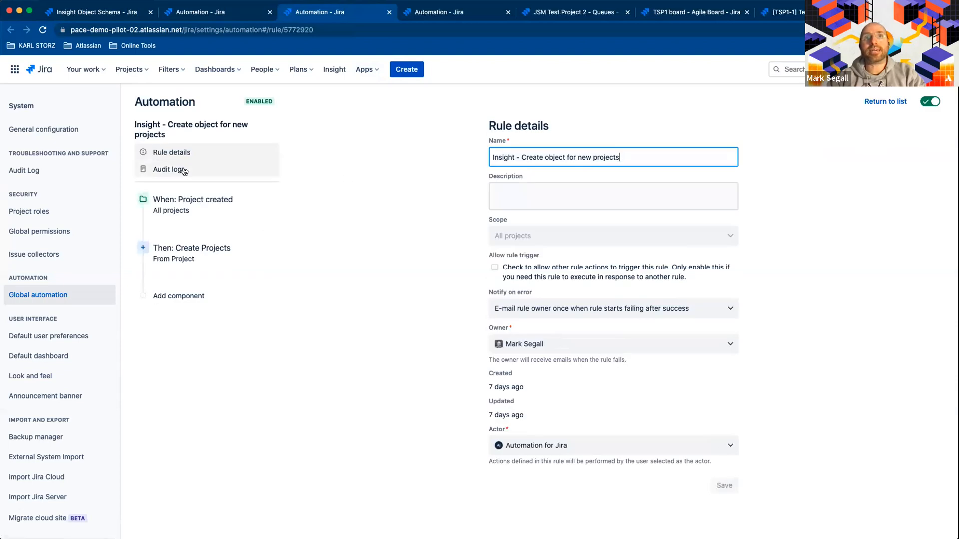
- Review the rule's project-created trigger and the attributes set by its Create Projects action, and return to the rules list
left_click(195, 211)
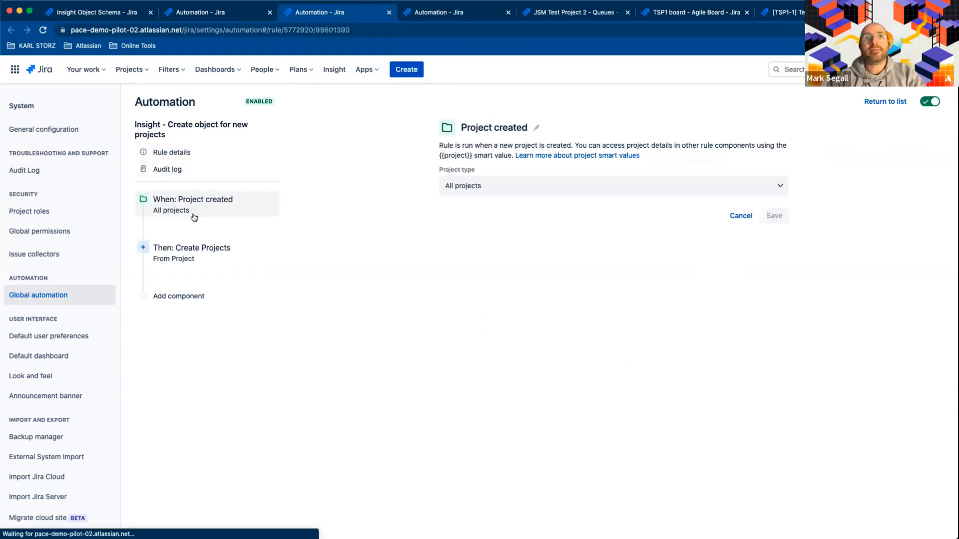
left_click(204, 260)
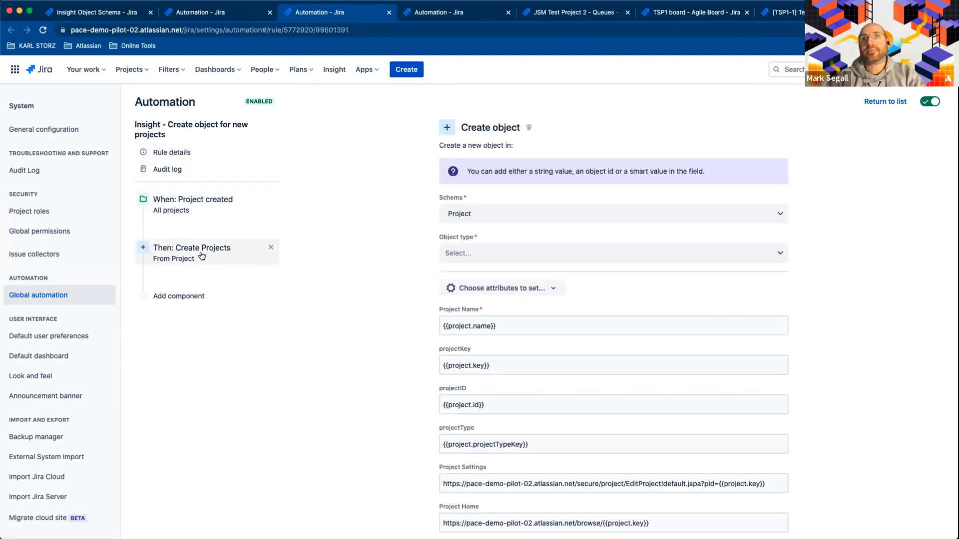
scroll(619, 225, "down", 5)
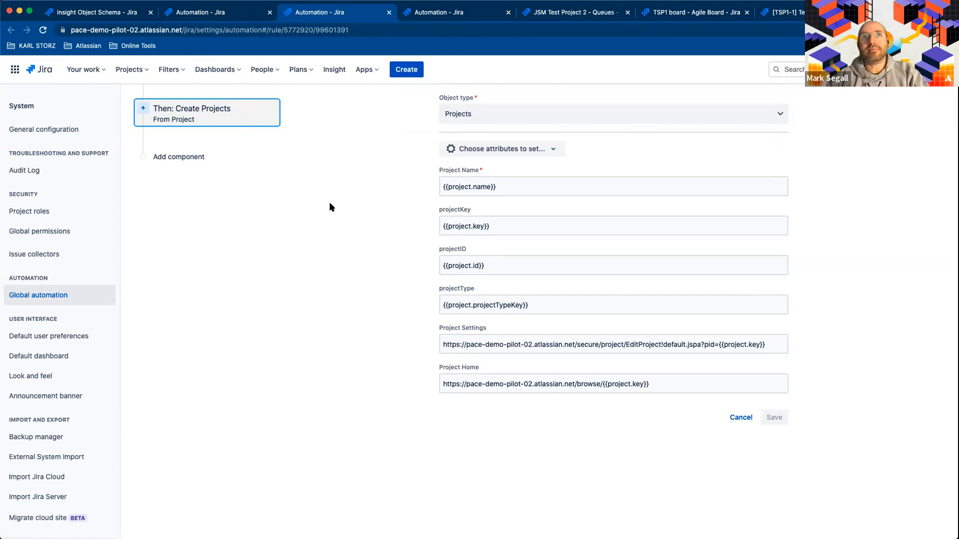
left_click(219, 19)
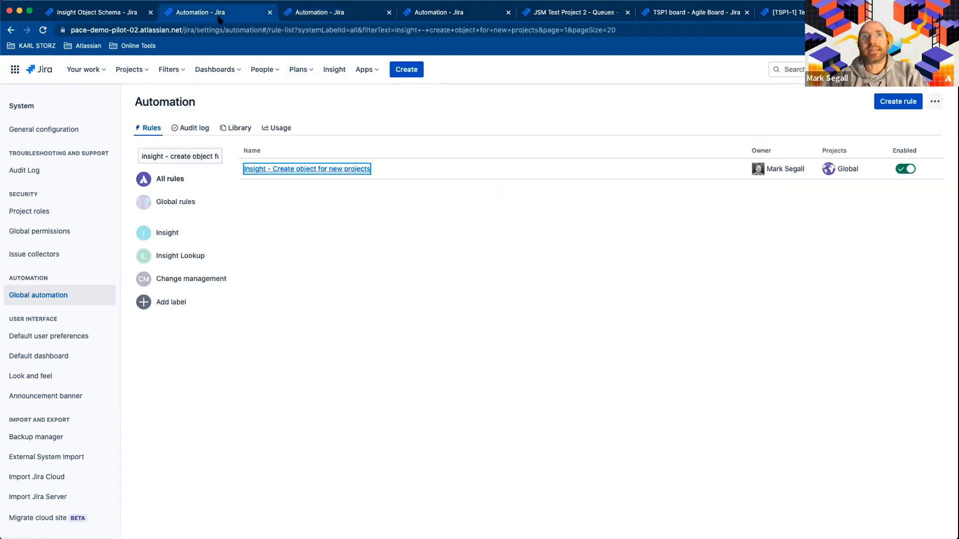
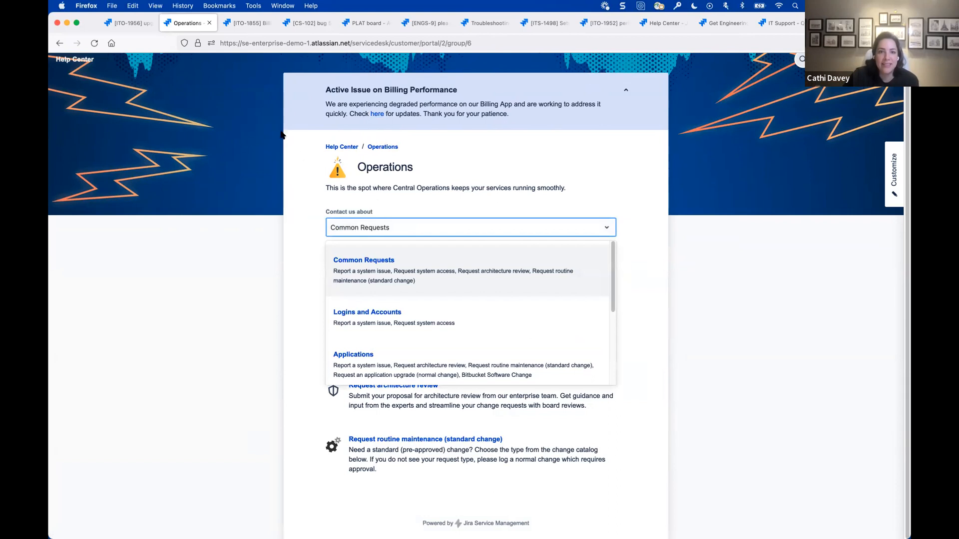
- Browse from the Help Center to the Service Desk portal's Common Requests group
left_click(336, 146)
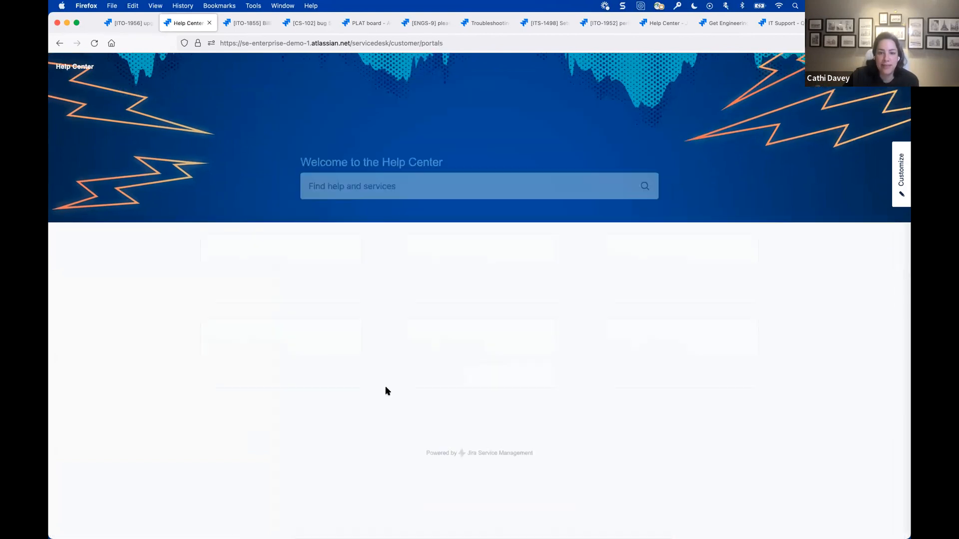
left_click(270, 325)
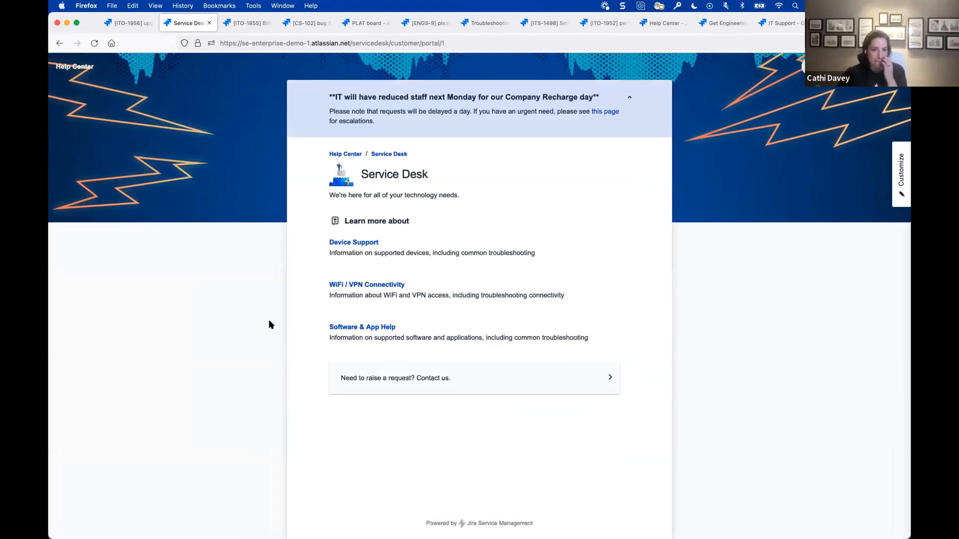
left_click(464, 384)
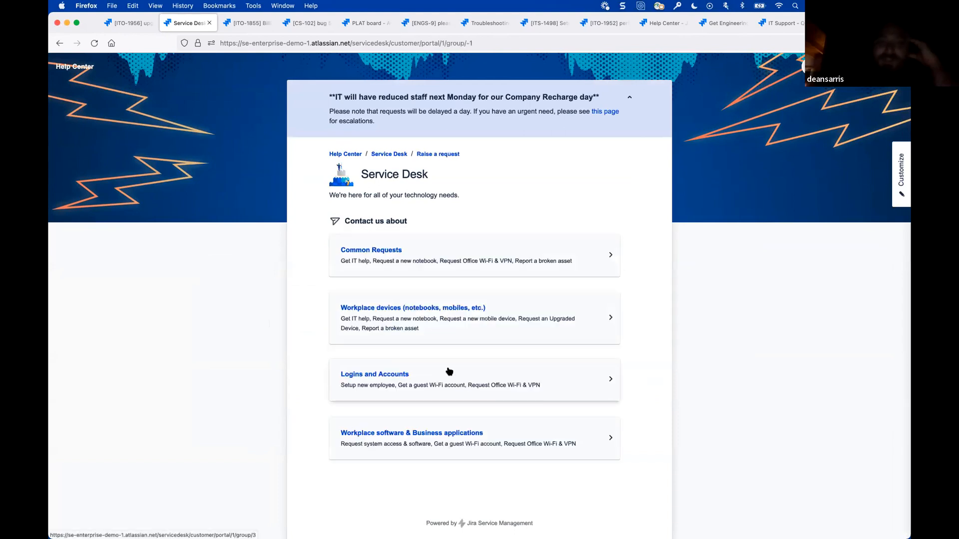
left_click(430, 261)
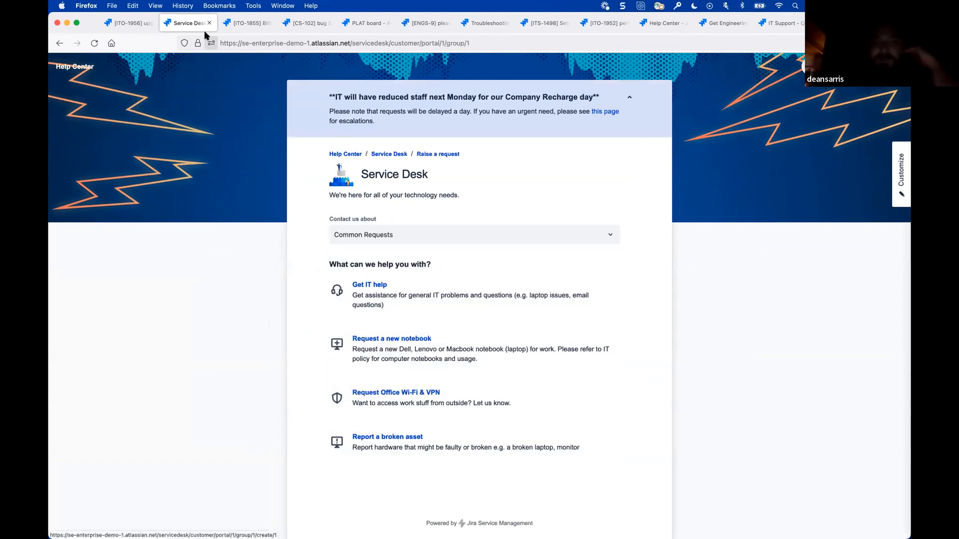
- Create a chat channel for the Billing application not responding incident in the SE-Enterprises-Demo-1 workspace
left_click(235, 24)
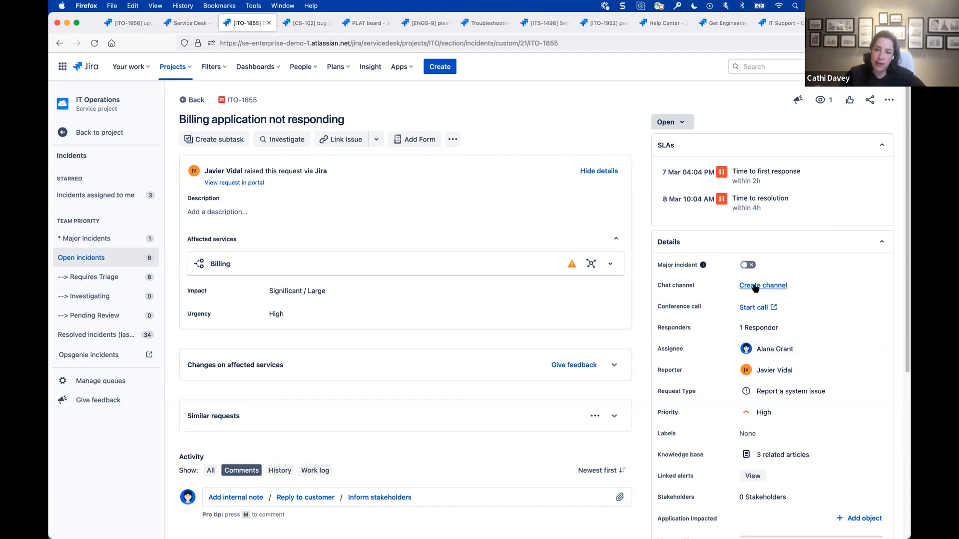
left_click(755, 285)
left_click(364, 161)
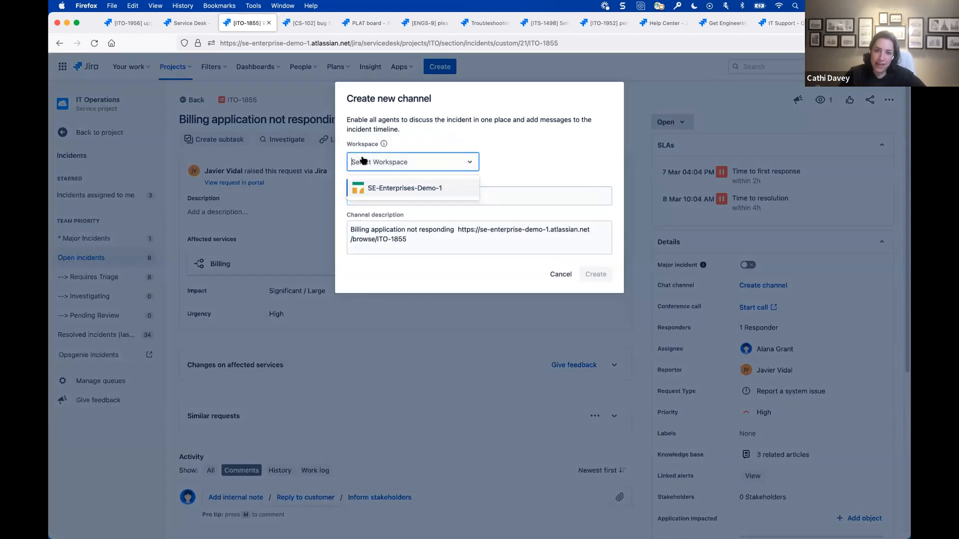
left_click(385, 189)
left_click(596, 274)
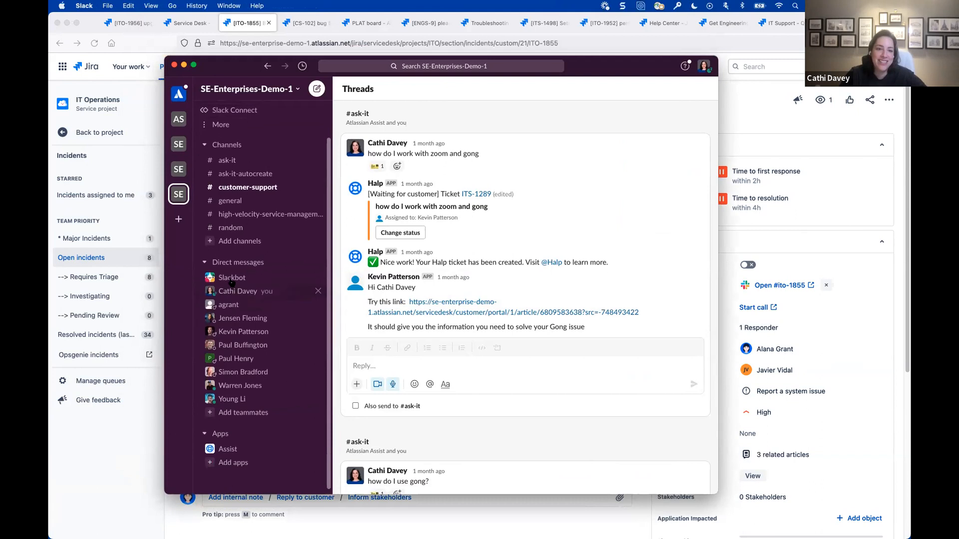
- Look at the customer-support channel in Slack and return to the incident in Jira
left_click(256, 232)
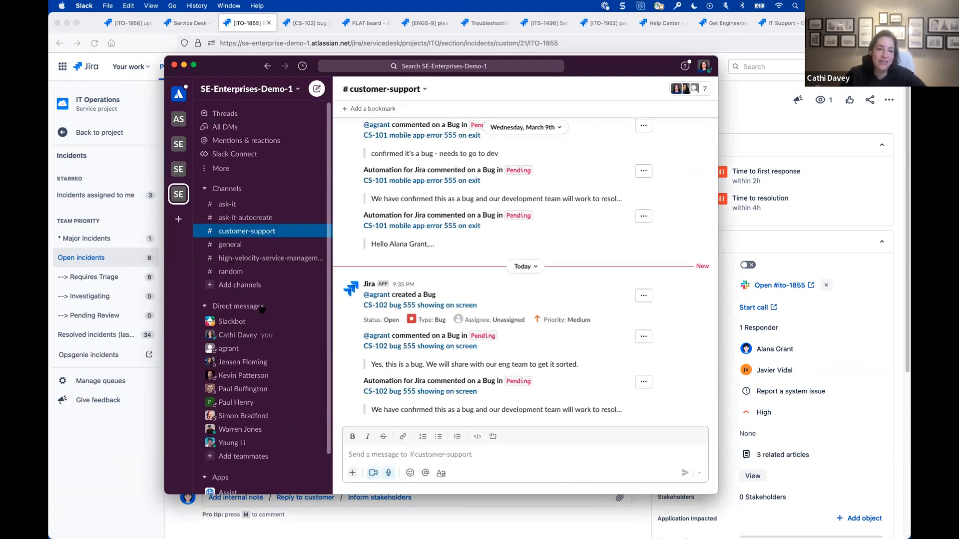
left_click_drag(630, 68, 602, 72)
left_click(147, 67)
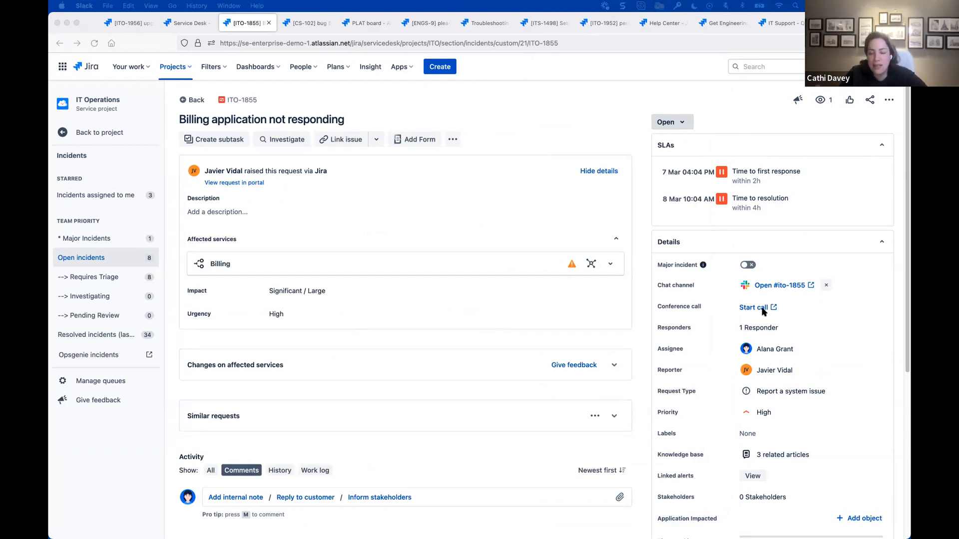
- Mark the Billing application not responding incident as a major incident and reload the issue
left_click(796, 311)
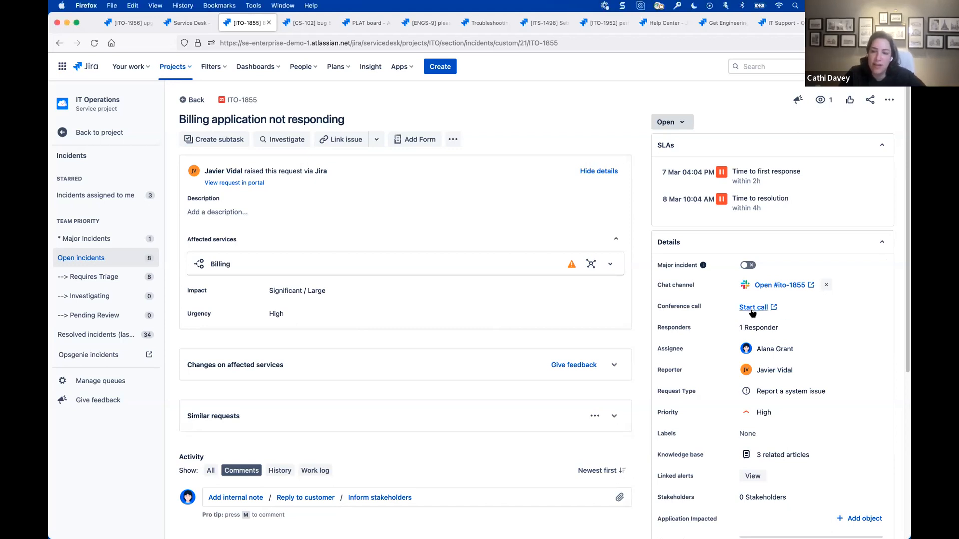
left_click(748, 266)
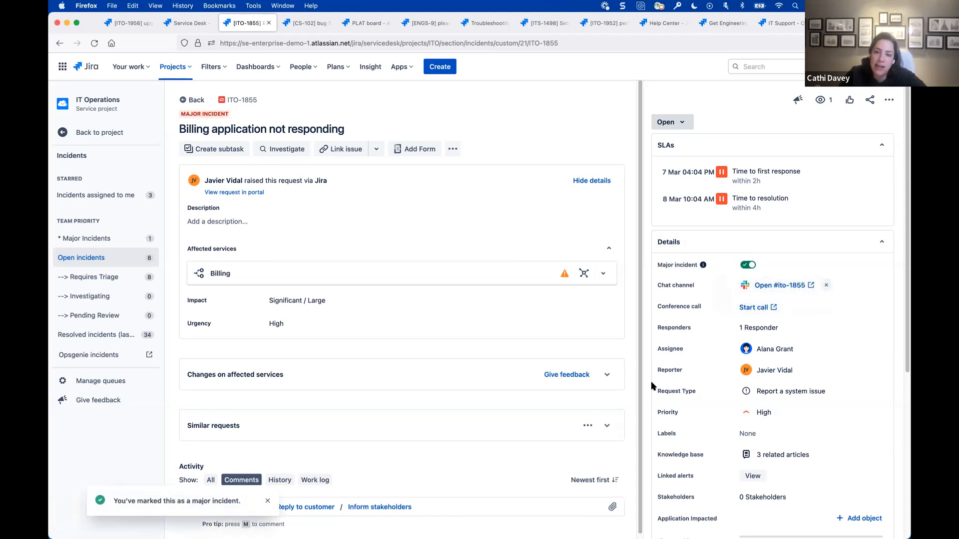
left_click(94, 43)
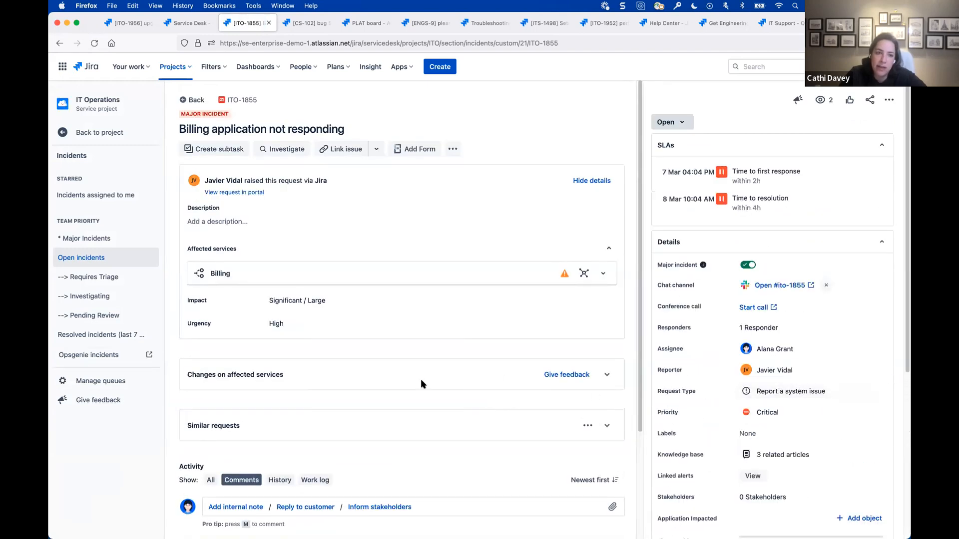
- Review the IT Operations on-call schedules and reopen the billing incident from the All my tickets queue
left_click(101, 145)
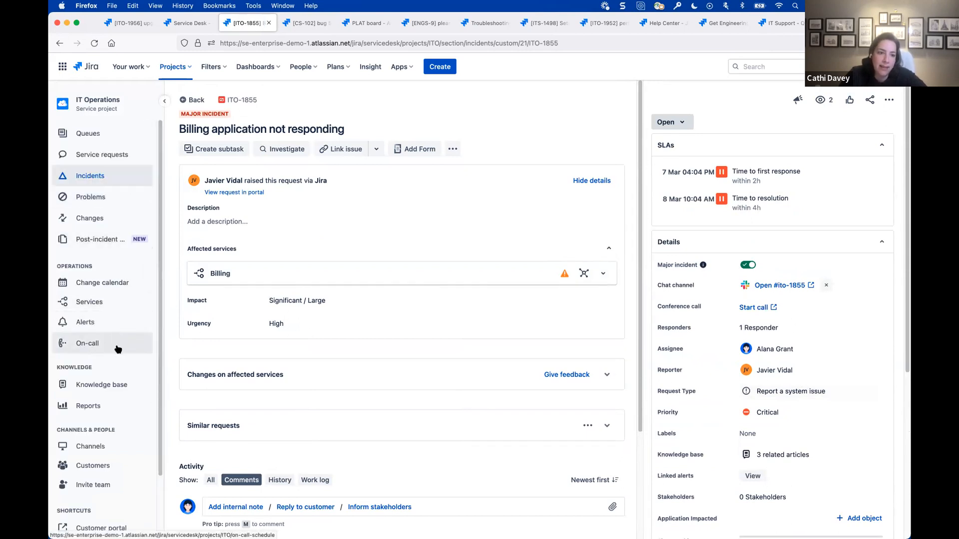
left_click(84, 348)
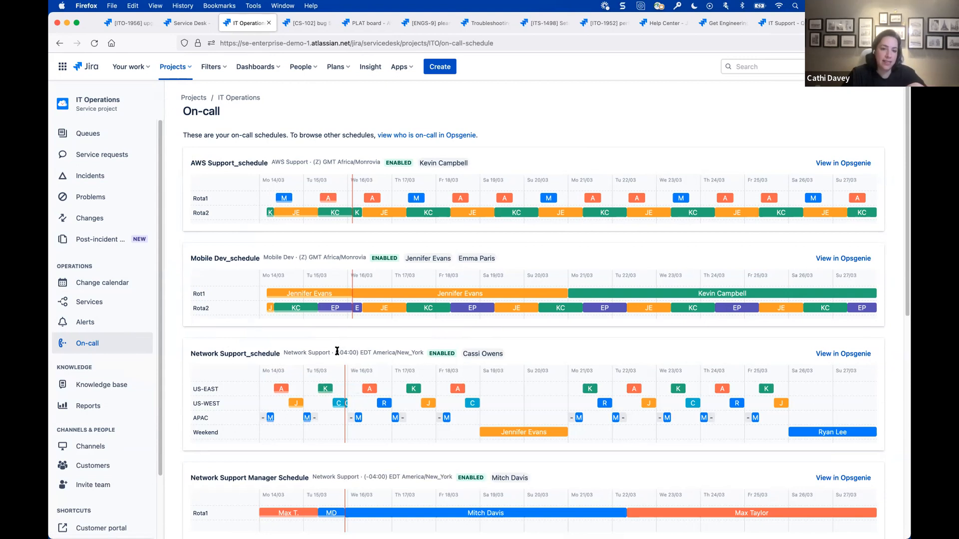
left_click(95, 132)
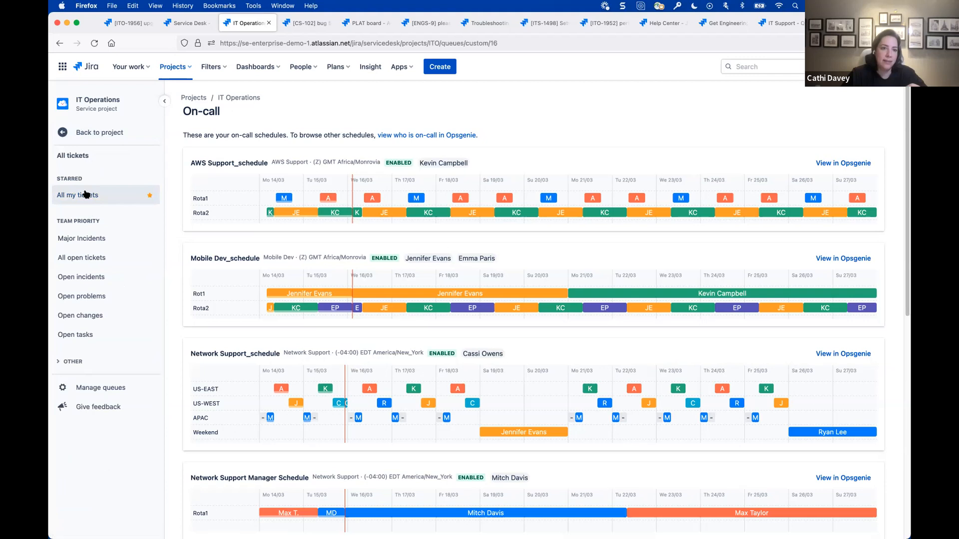
left_click(86, 195)
left_click(440, 162)
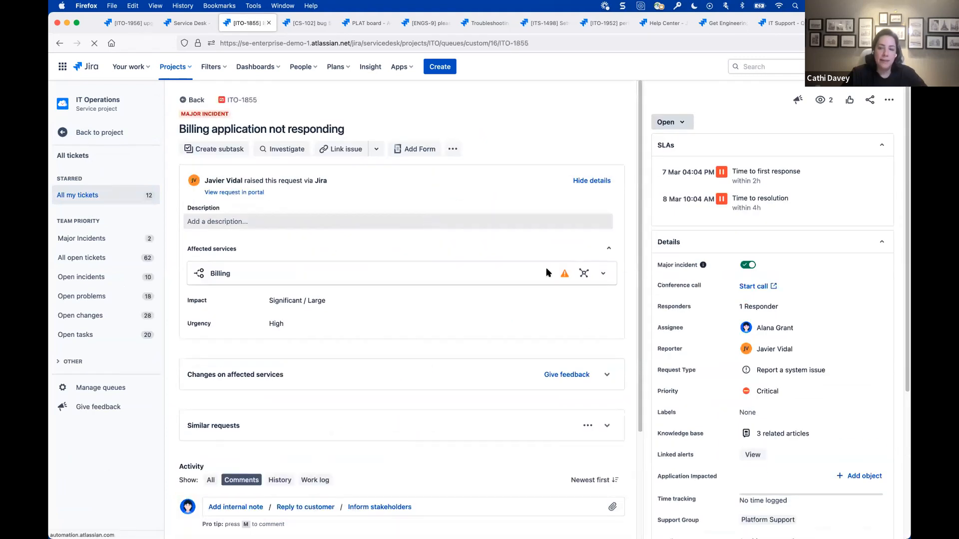
- Review the activity log of the Platform Support responder's Opsgenie alert and return to the incident's details in Jira
left_click(771, 307)
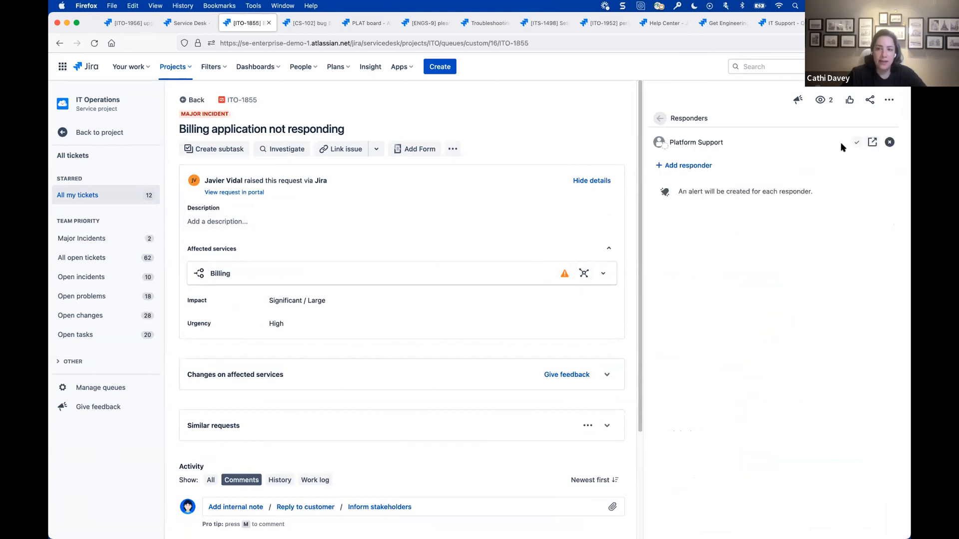
left_click(874, 143)
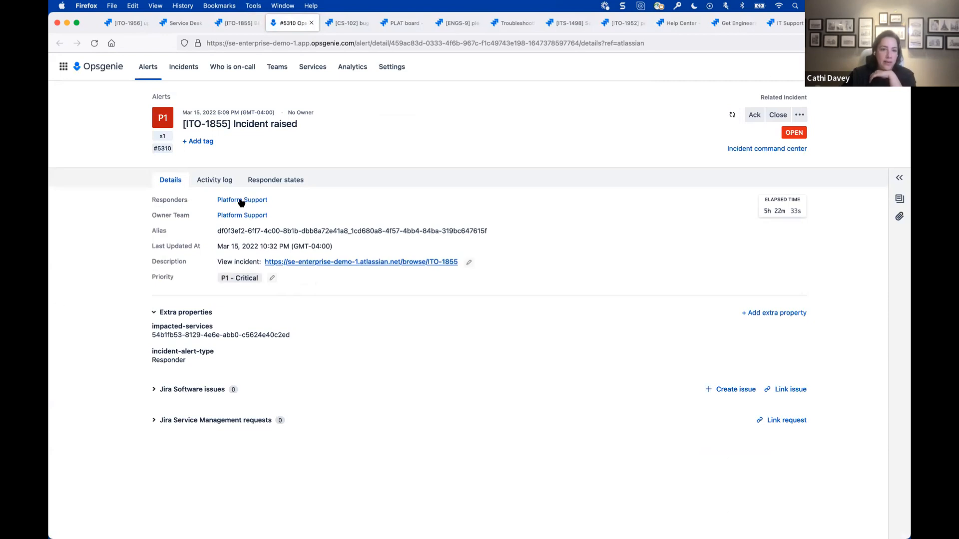
left_click(206, 183)
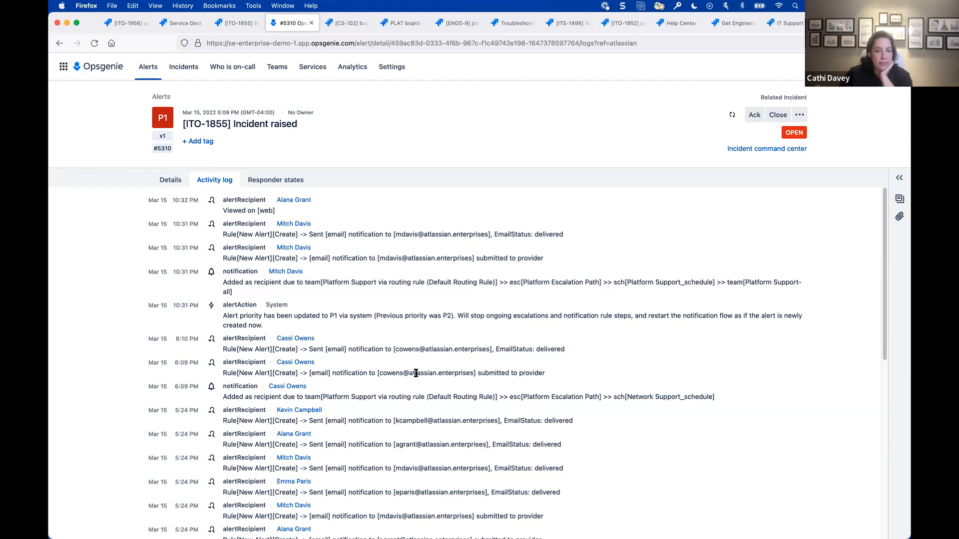
left_click(171, 181)
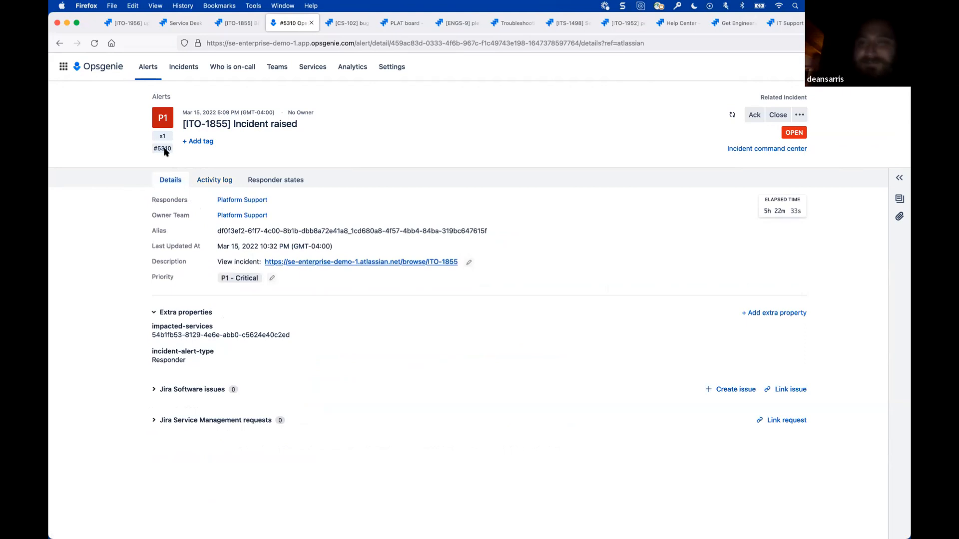
left_click(233, 23)
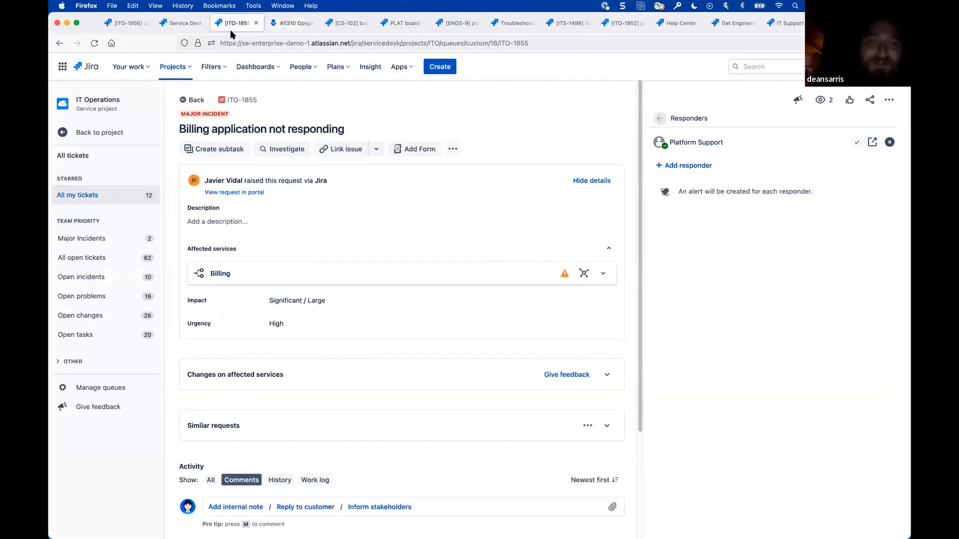
left_click(660, 118)
- Open the Operations help center portal from ITO-1956's project channels and list the requests created by the signed-in user
left_click(125, 23)
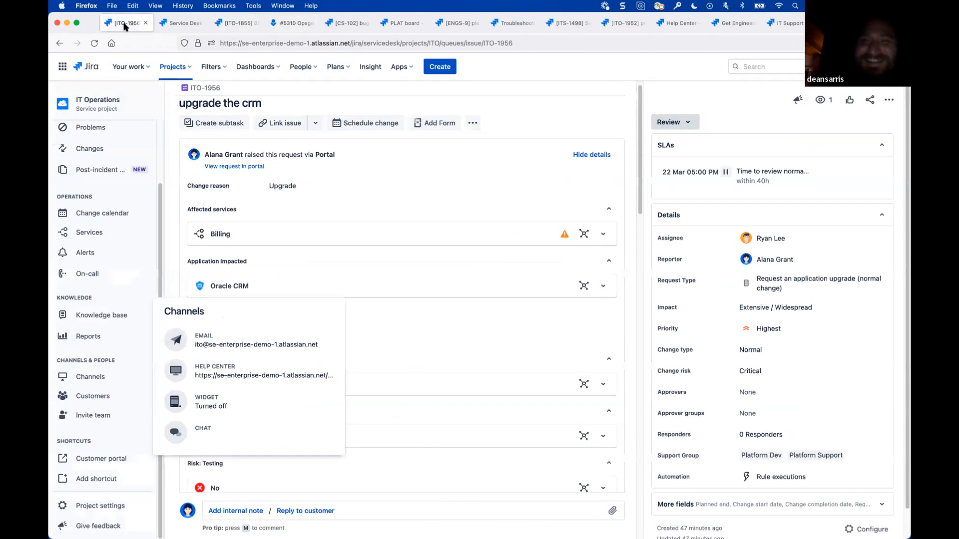
left_click(305, 371)
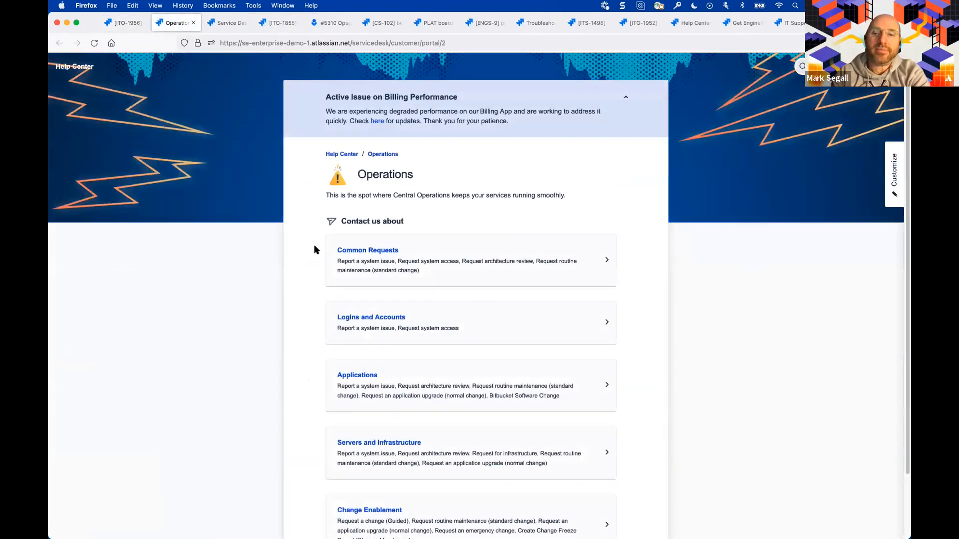
left_click(845, 67)
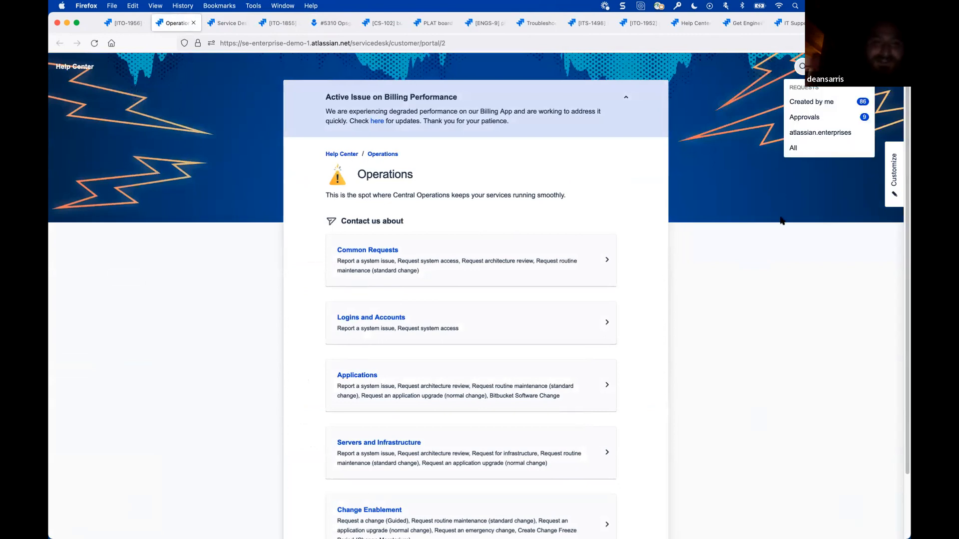
left_click(818, 106)
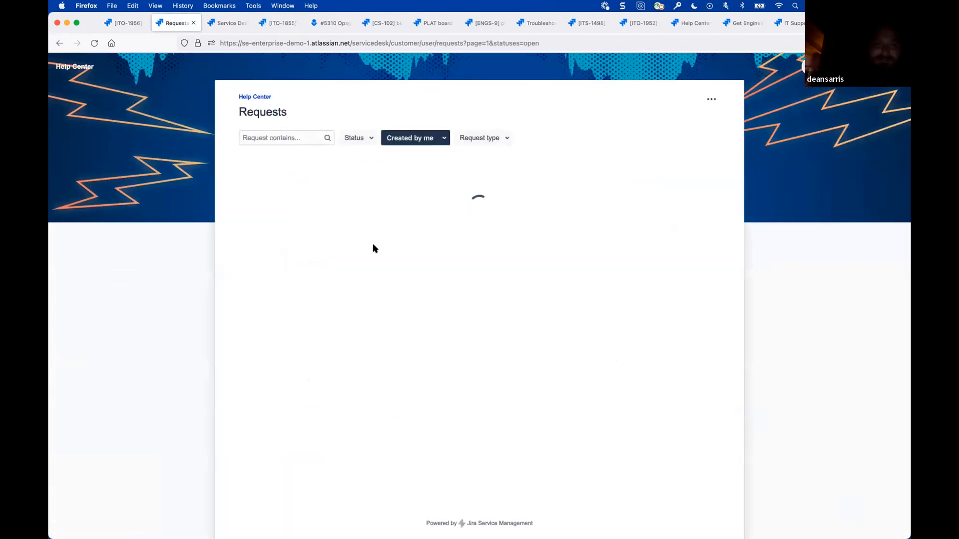
- Check the pre-approved standard change request ITO-1953 in the portal and return to the list of own requests
left_click(344, 205)
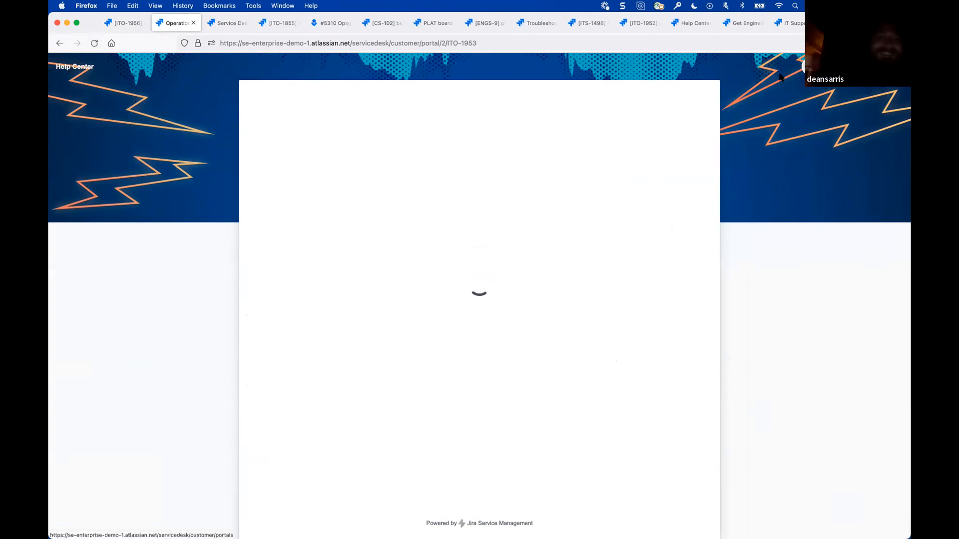
left_click(837, 67)
left_click(839, 103)
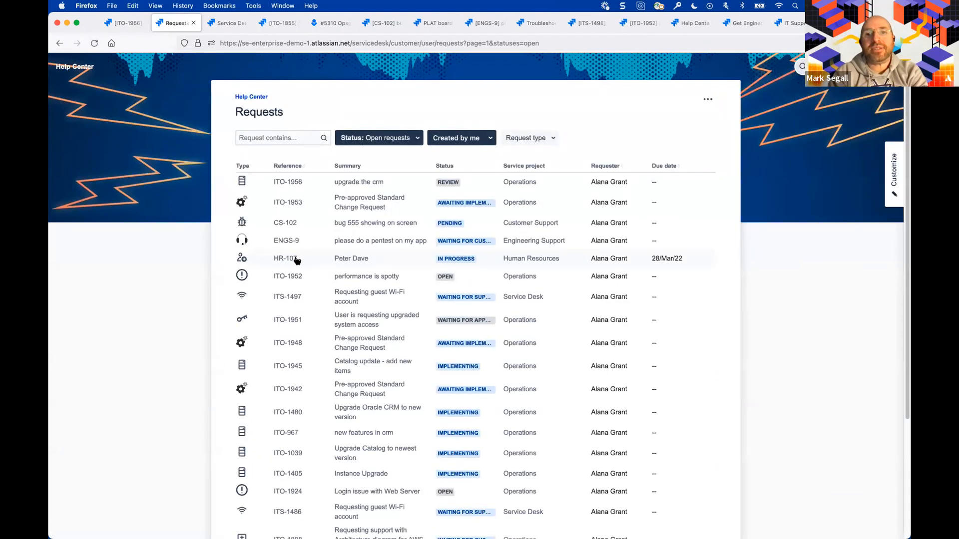
- Open the guest Wi-Fi request ITS-1477 and escalate it with the comment "help me now"
scroll(356, 370, "down", 3)
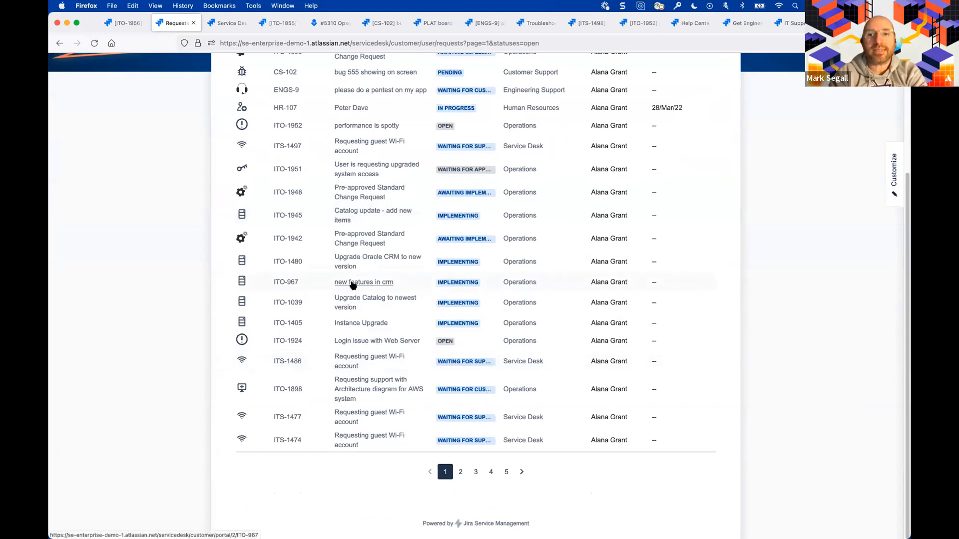
left_click(357, 412)
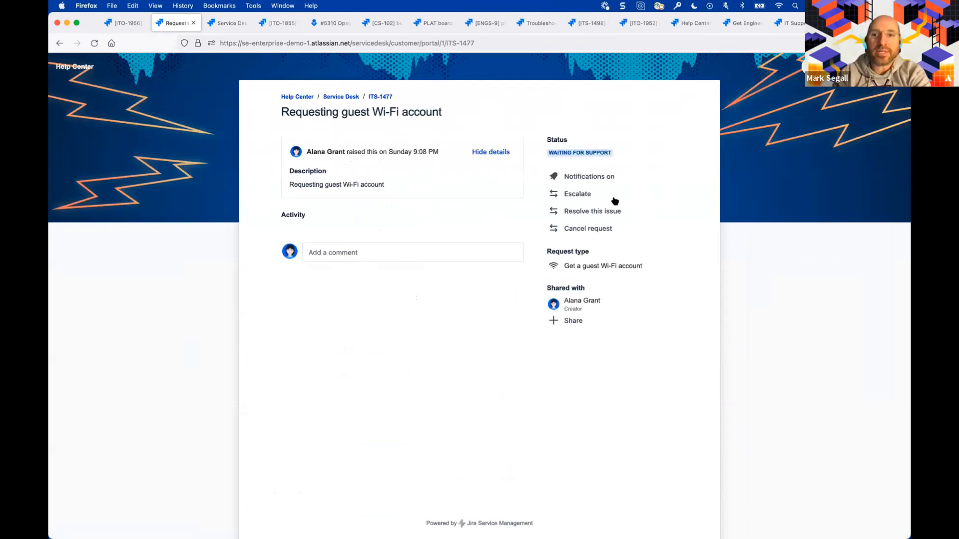
left_click(581, 196)
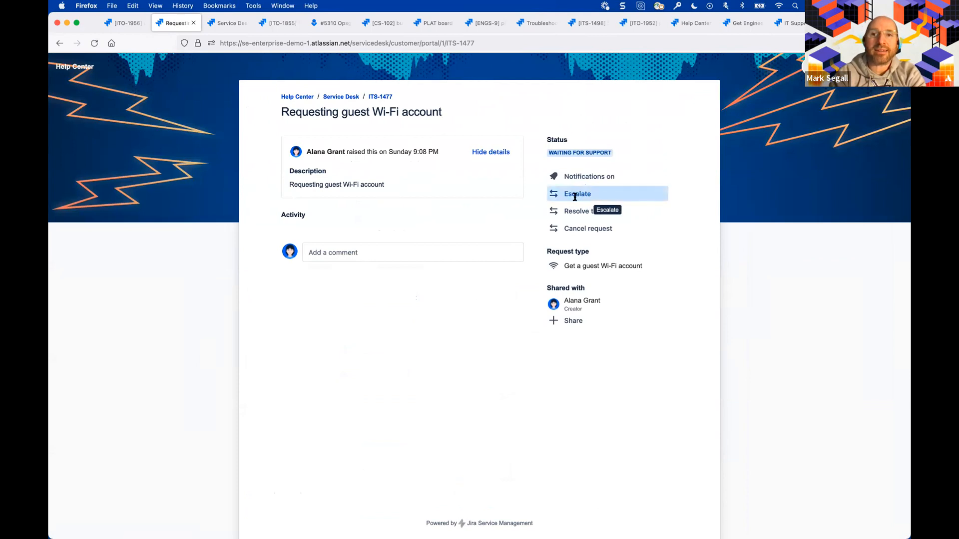
type("help me now")
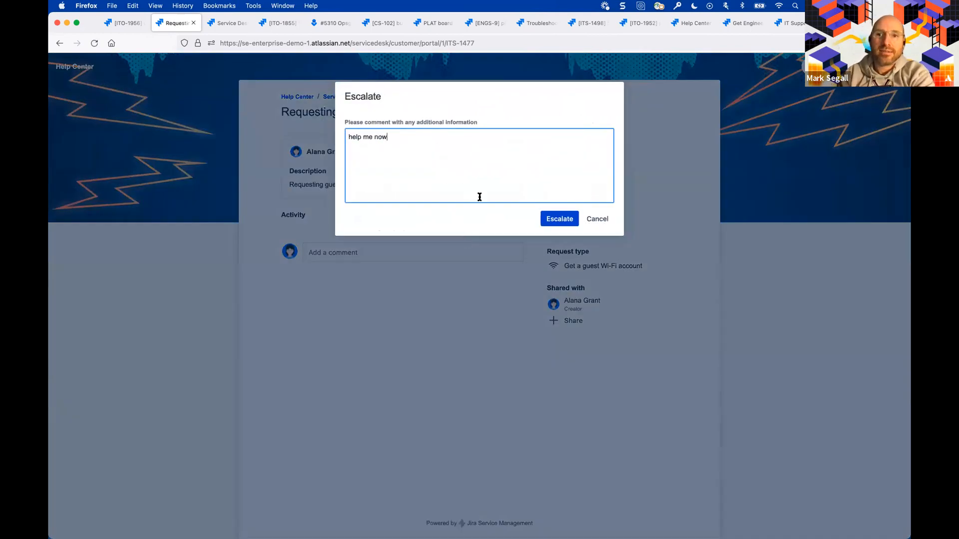
left_click(557, 220)
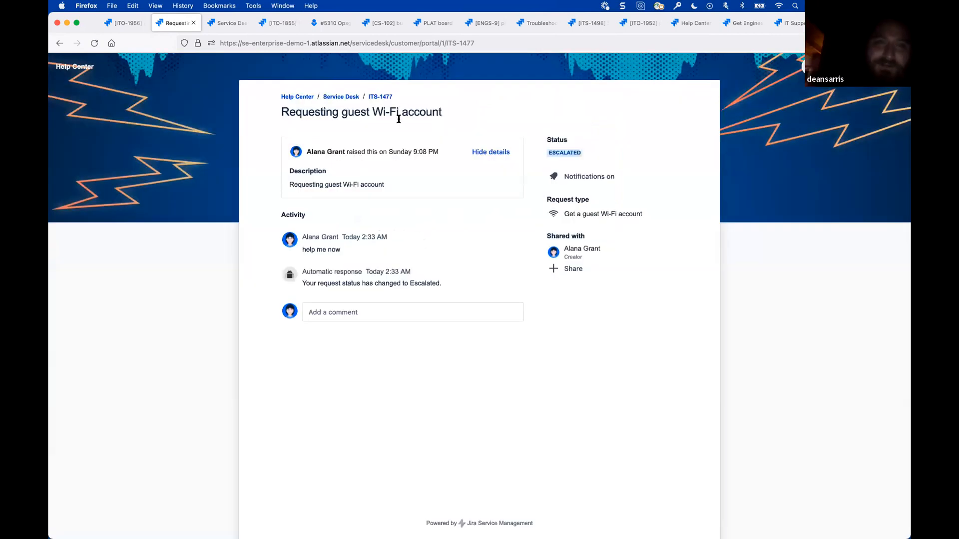
- Inspect ITS-1477 in the IT Support agent view in a separate browser tab and return to its portal page
left_click(387, 97, "super")
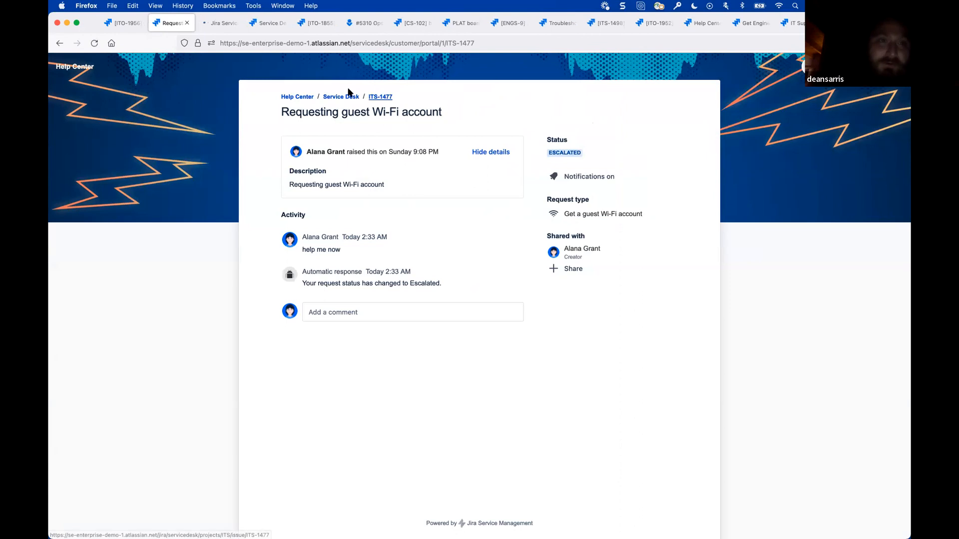
left_click(225, 24)
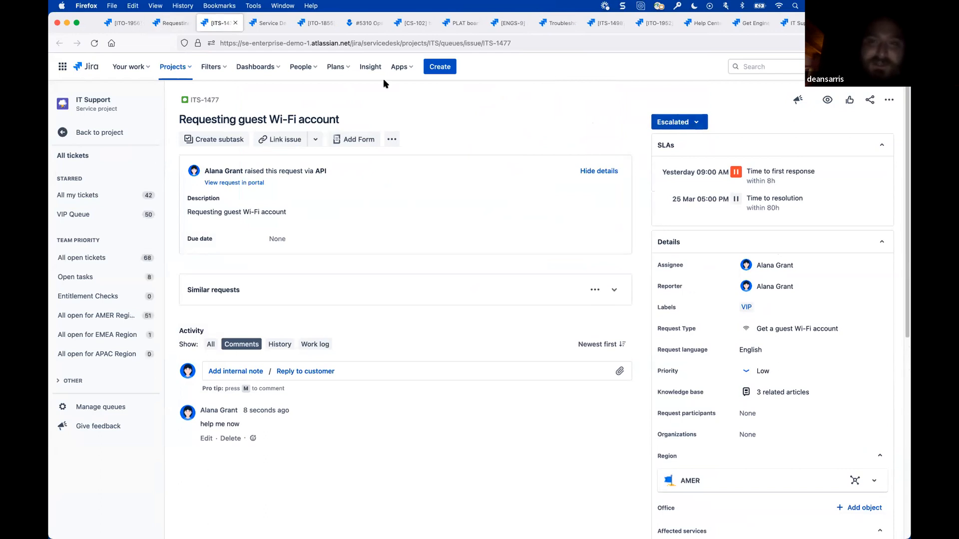
left_click(176, 23)
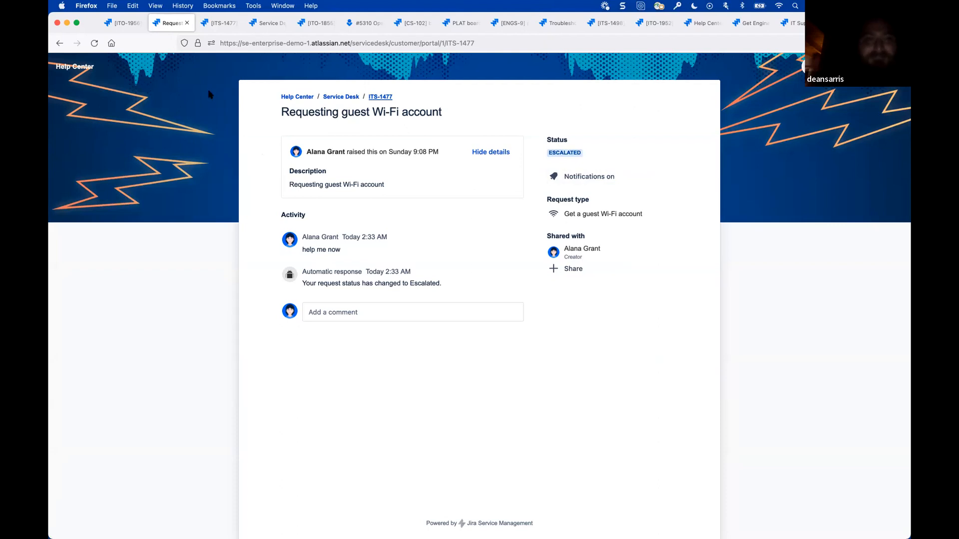
- Examine the workflow diagram of ITS-1477 from its agent view, checking how the Escalated status connects to the others, and close it
left_click(220, 23)
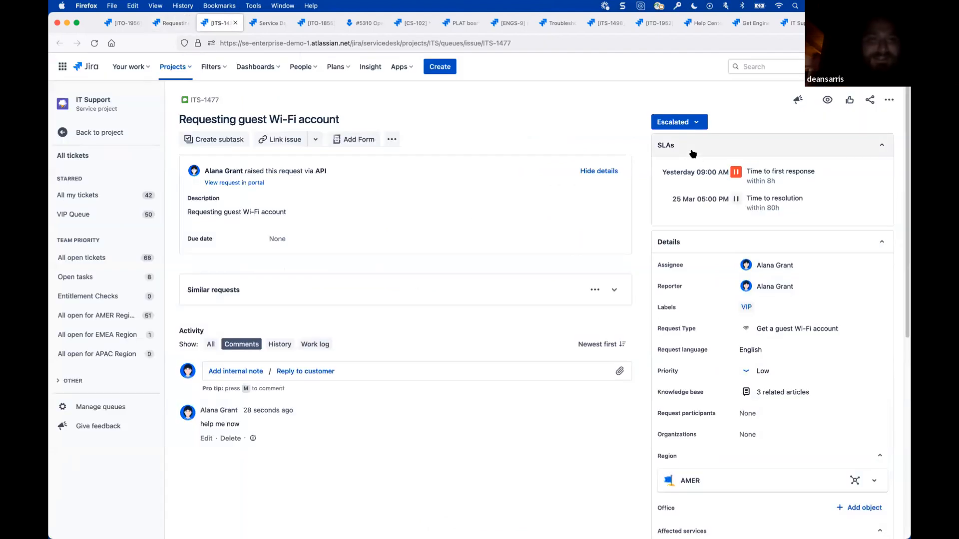
left_click(687, 124)
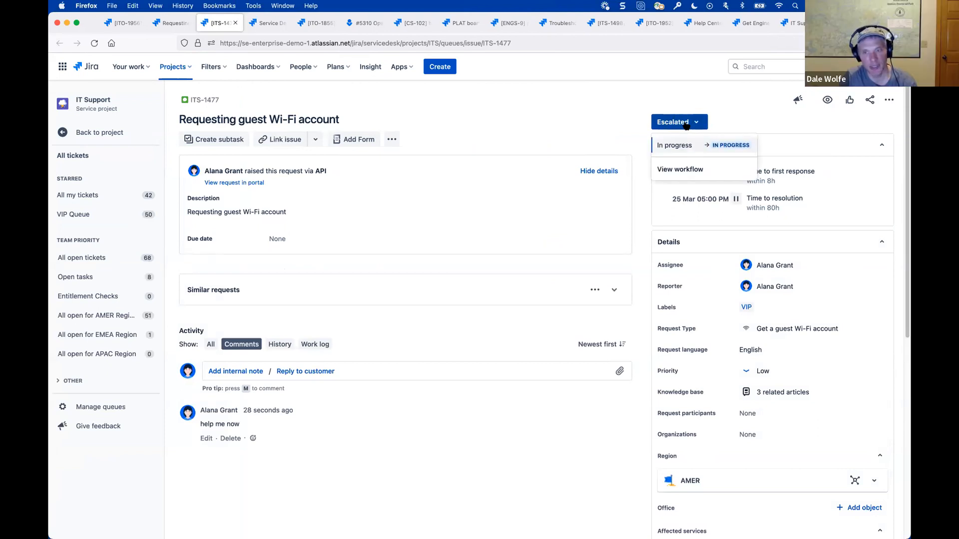
left_click(684, 170)
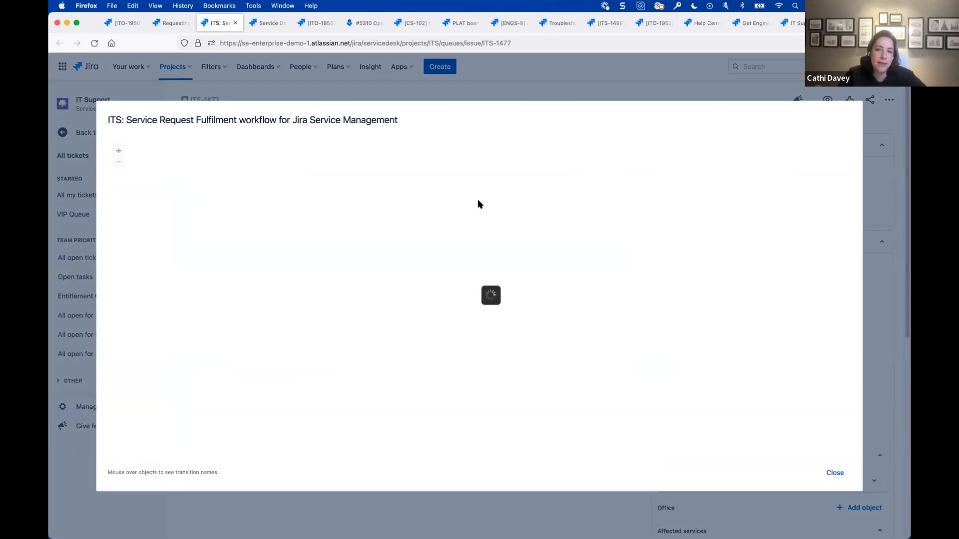
mouse_move(487, 261)
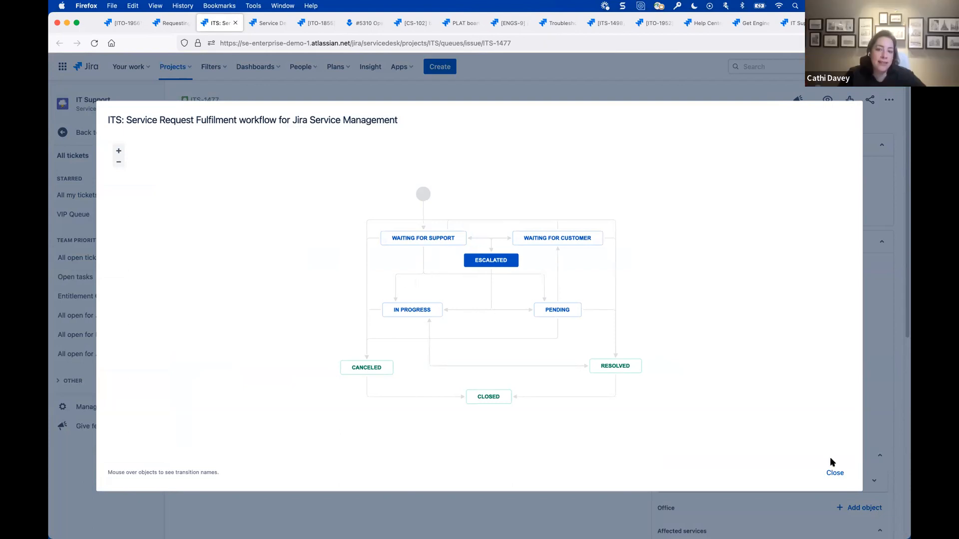
left_click(835, 473)
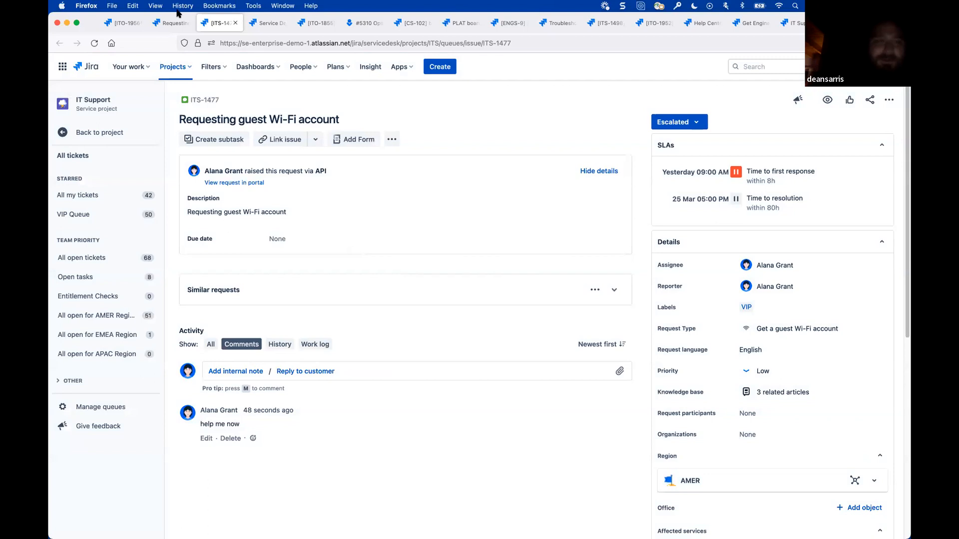
- Check ITS-1477's customer portal page again, return to the agent view, and review the request's workflow diagram once more
left_click(171, 23)
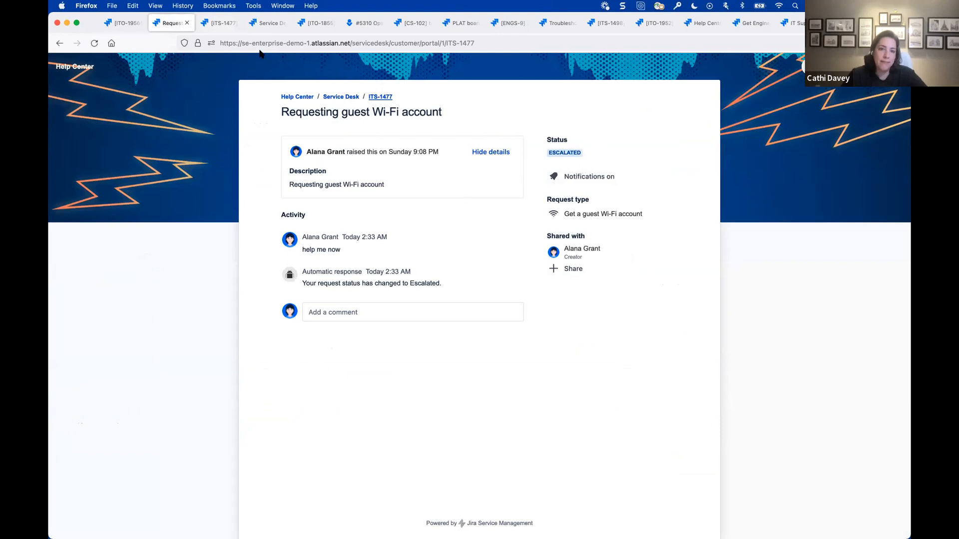
left_click(219, 23)
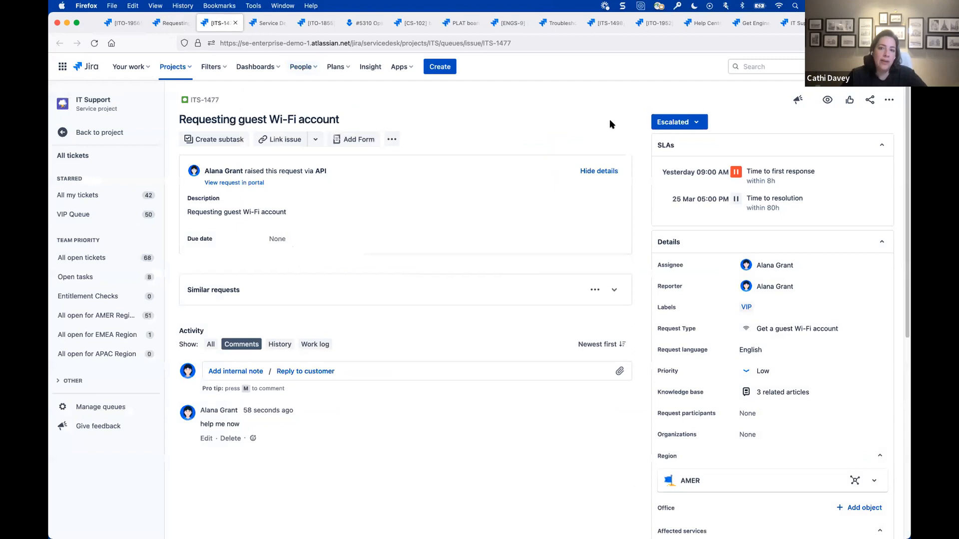
left_click(695, 126)
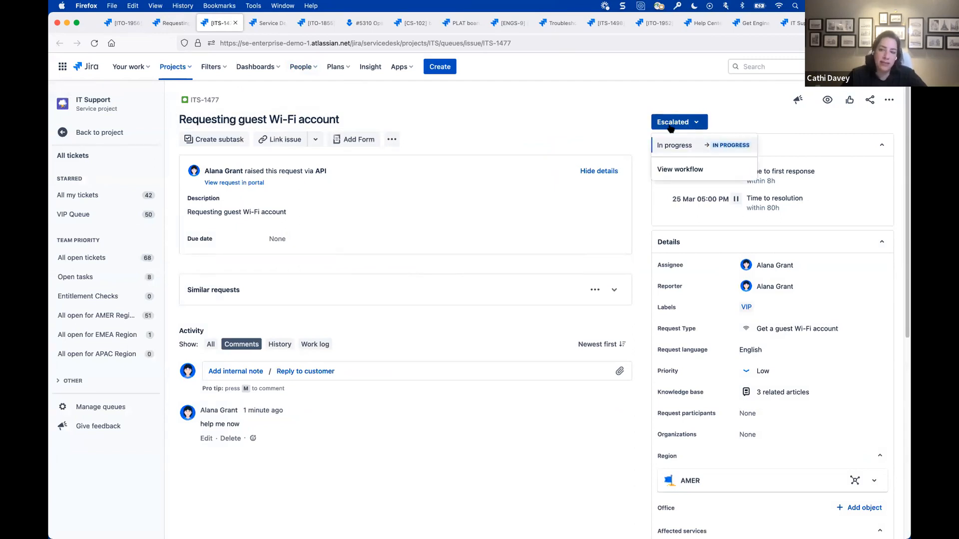
left_click(699, 169)
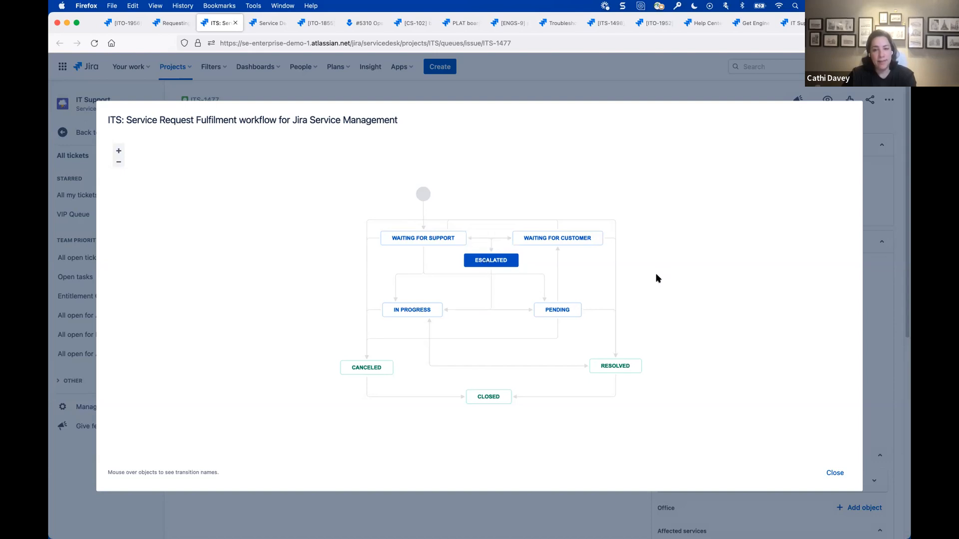
left_click(834, 473)
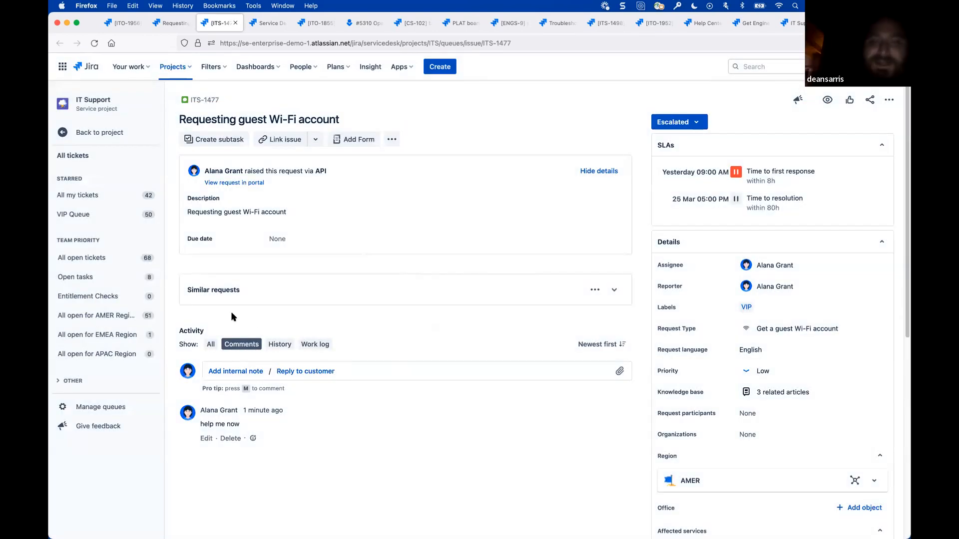